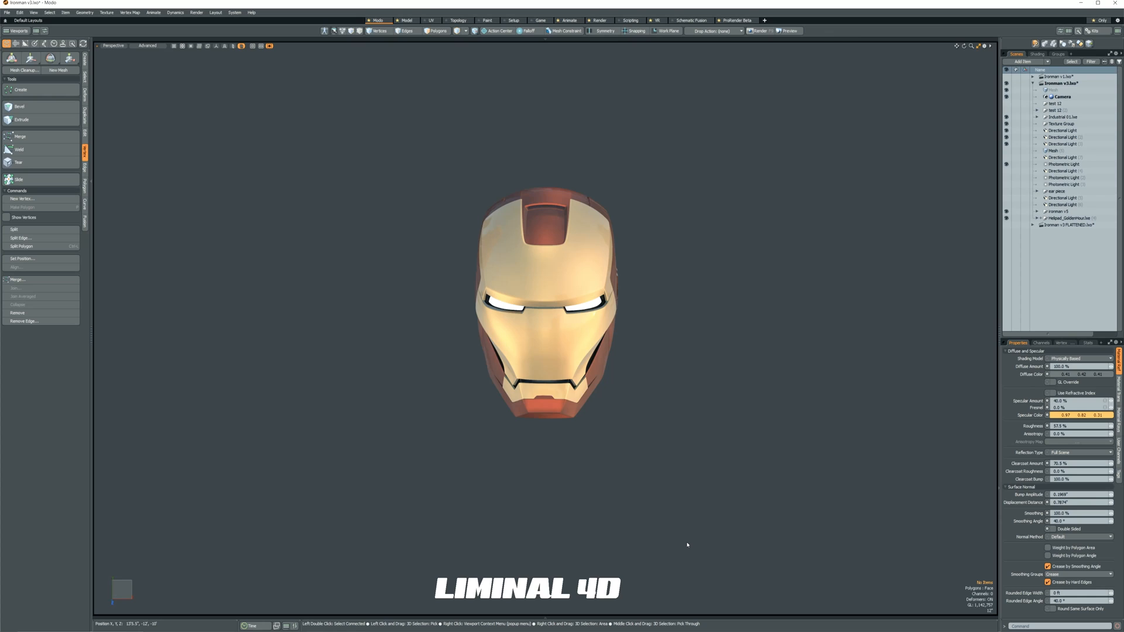
Overlay the wireframe on the shaded helmet model and face it from the front.
{"action": "left_click_drag", "start_coordinate": [595, 480], "coordinate": [646, 482], "text": "alt"}
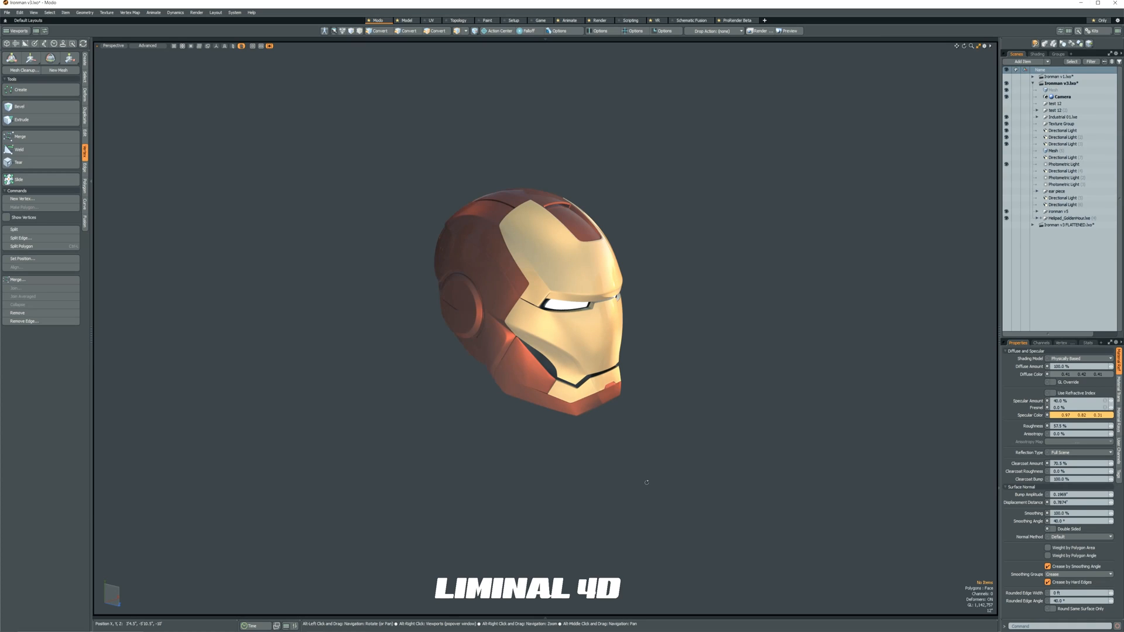
{"action": "mouse_move", "coordinate": [646, 482]}
{"action": "left_mouse_down", "text": "alt"}
{"action": "mouse_move", "coordinate": [598, 478]}
{"action": "mouse_move", "coordinate": [559, 453]}
{"action": "left_mouse_up", "text": "alt"}
{"action": "key", "text": "ctrl+3"}
{"action": "left_click", "coordinate": [634, 478]}
{"action": "scroll", "coordinate": [587, 459], "scroll_direction": "up", "scroll_amount": 4}
{"action": "middle_click_drag", "start_coordinate": [609, 374], "coordinate": [611, 490], "text": "alt"}
{"action": "left_click_drag", "start_coordinate": [681, 446], "coordinate": [686, 444], "text": "alt"}
{"action": "middle_click_drag", "start_coordinate": [686, 445], "coordinate": [705, 450], "text": "alt"}
{"action": "left_click_drag", "start_coordinate": [705, 450], "coordinate": [701, 449], "text": "alt"}
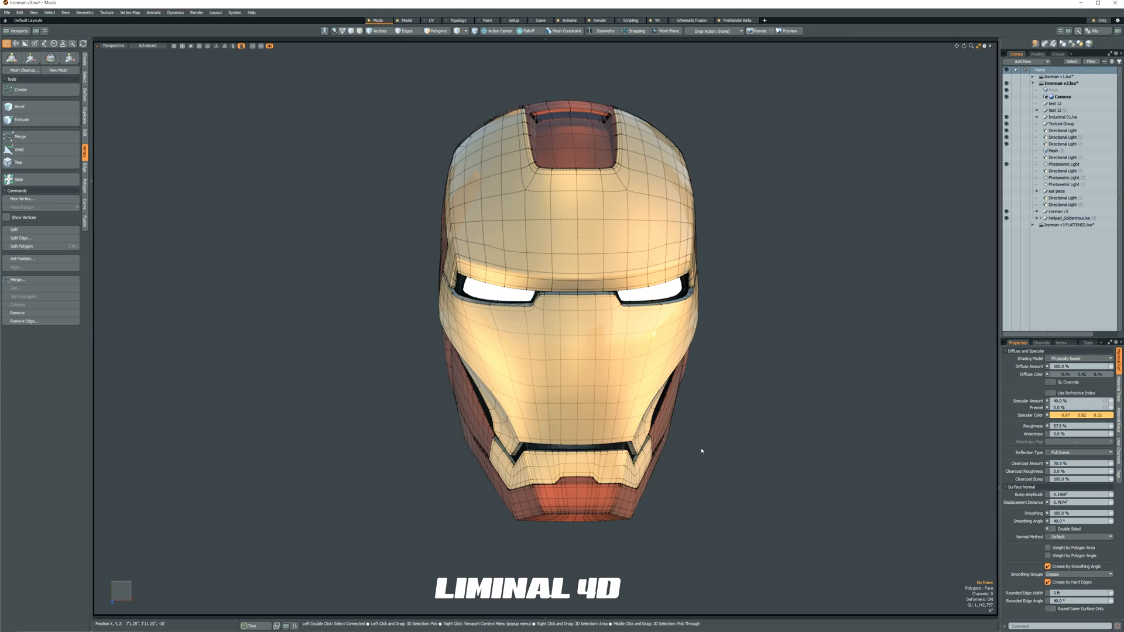
Examine the helmet mesh from the side and back, including the flattened version of the scene.
{"action": "left_click_drag", "start_coordinate": [702, 451], "coordinate": [729, 456], "text": "alt"}
{"action": "left_click_drag", "start_coordinate": [459, 546], "coordinate": [419, 509], "text": "alt"}
{"action": "left_click_drag", "start_coordinate": [649, 522], "coordinate": [614, 523], "text": "alt"}
{"action": "left_click_drag", "start_coordinate": [326, 407], "coordinate": [356, 449], "text": "alt"}
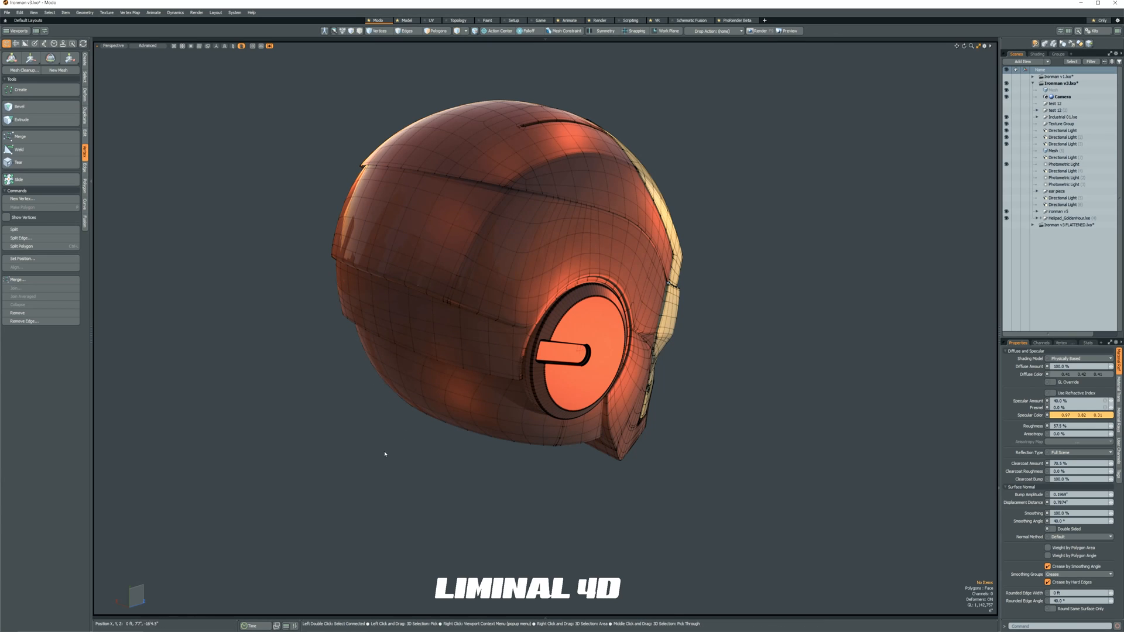
{"action": "left_click_drag", "start_coordinate": [385, 453], "coordinate": [381, 447], "text": "alt"}
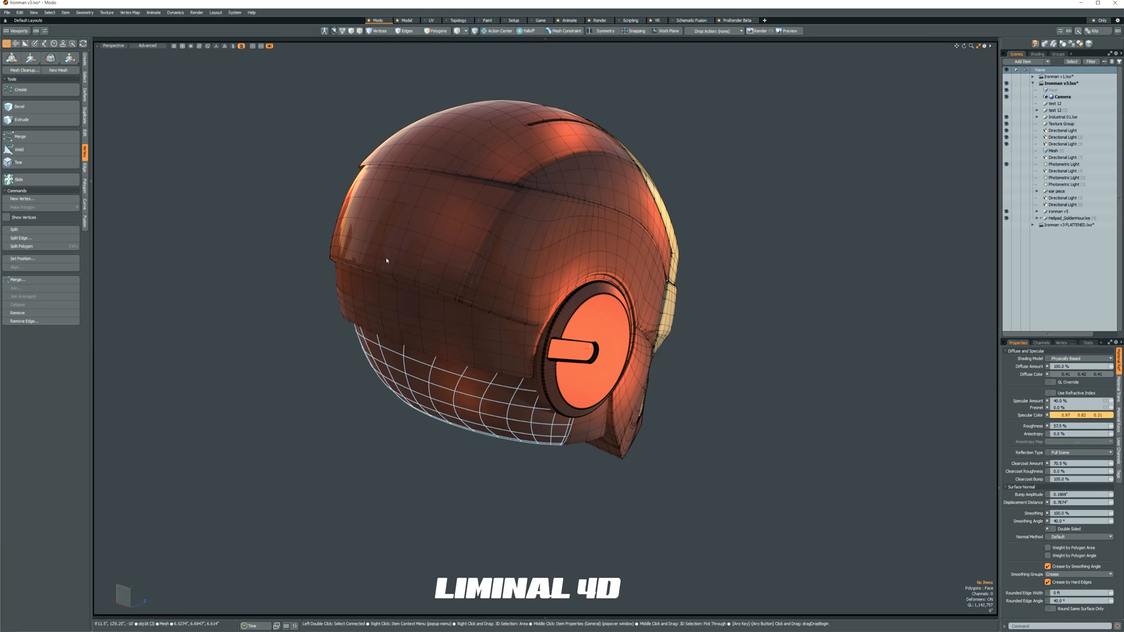
{"action": "left_click_drag", "start_coordinate": [625, 521], "coordinate": [476, 518], "text": "alt"}
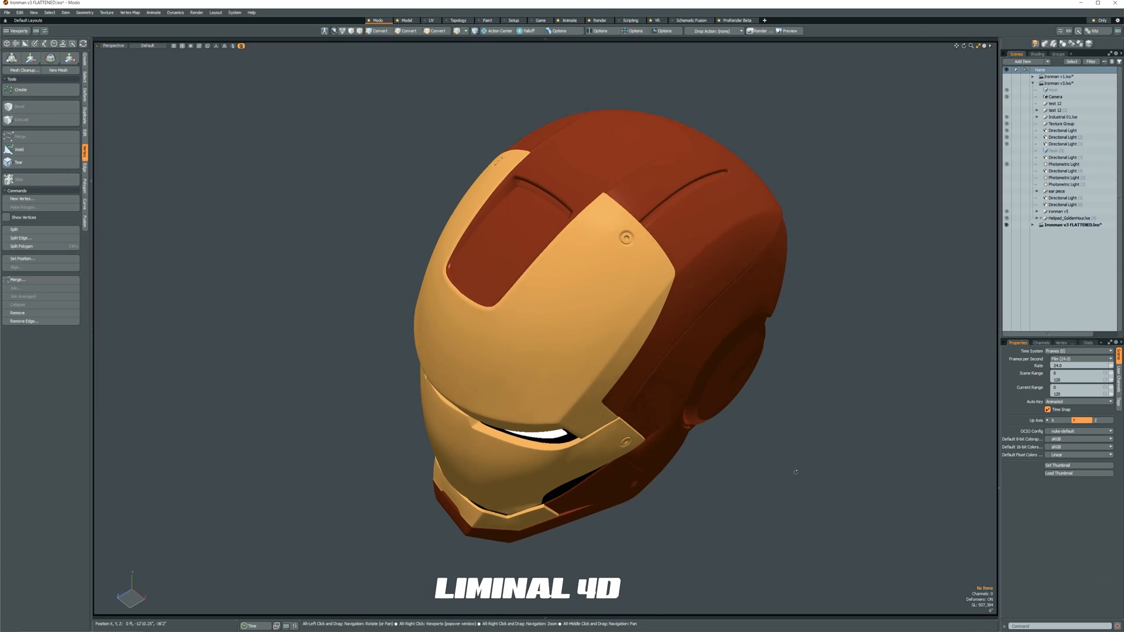
{"action": "mouse_move", "coordinate": [785, 481]}
{"action": "left_mouse_down", "text": "alt"}
{"action": "mouse_move", "coordinate": [790, 504]}
{"action": "mouse_move", "coordinate": [803, 496]}
{"action": "mouse_move", "coordinate": [782, 493]}
{"action": "left_mouse_up", "text": "alt"}
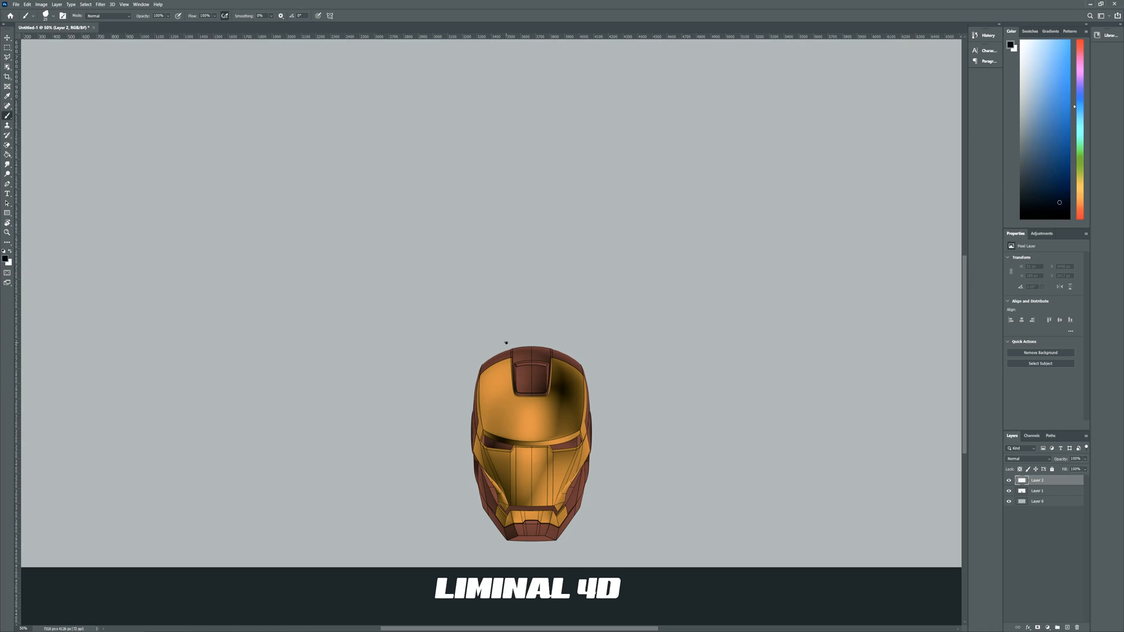
In Photoshop, handwrite "MOI 3D" above the helmet and draw outward arrows on both sides labelled "EXPORT" and "MOI 3D".
{"action": "mouse_move", "coordinate": [502, 345]}
{"action": "left_mouse_down"}
{"action": "mouse_move", "coordinate": [510, 327]}
{"action": "mouse_move", "coordinate": [516, 345]}
{"action": "mouse_move", "coordinate": [522, 323]}
{"action": "mouse_move", "coordinate": [539, 339]}
{"action": "left_mouse_up"}
{"action": "left_click_drag", "start_coordinate": [551, 314], "coordinate": [552, 340]}
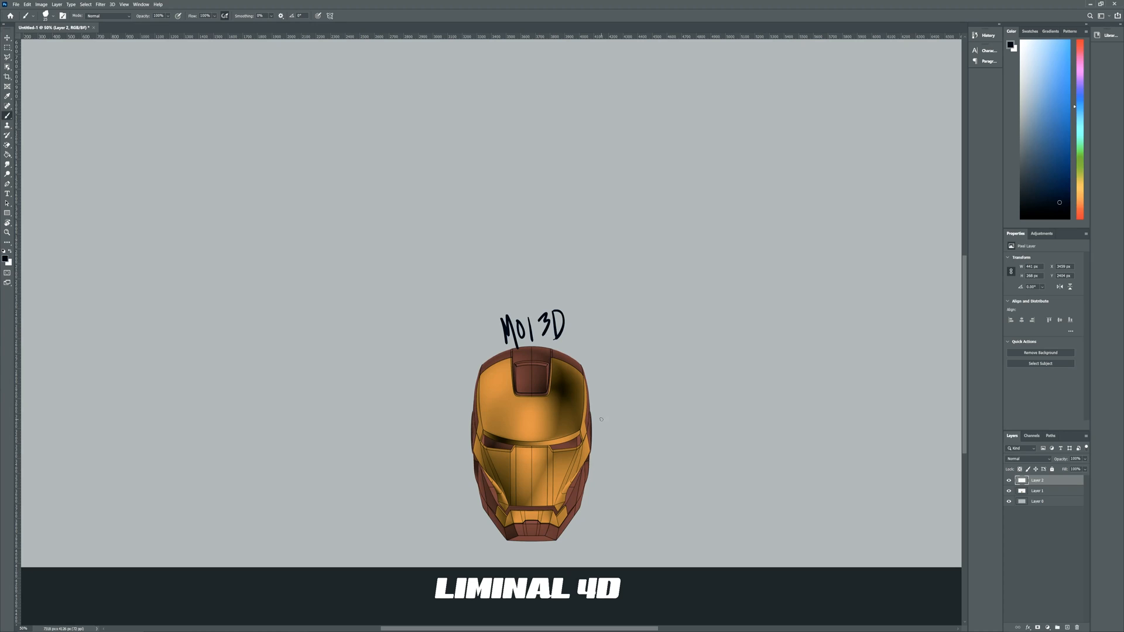
{"action": "mouse_move", "coordinate": [600, 420]}
{"action": "left_mouse_down", "text": "shift"}
{"action": "mouse_move", "coordinate": [613, 437]}
{"action": "mouse_move", "coordinate": [679, 407]}
{"action": "mouse_move", "coordinate": [691, 421]}
{"action": "mouse_move", "coordinate": [677, 431]}
{"action": "left_mouse_up", "text": "shift"}
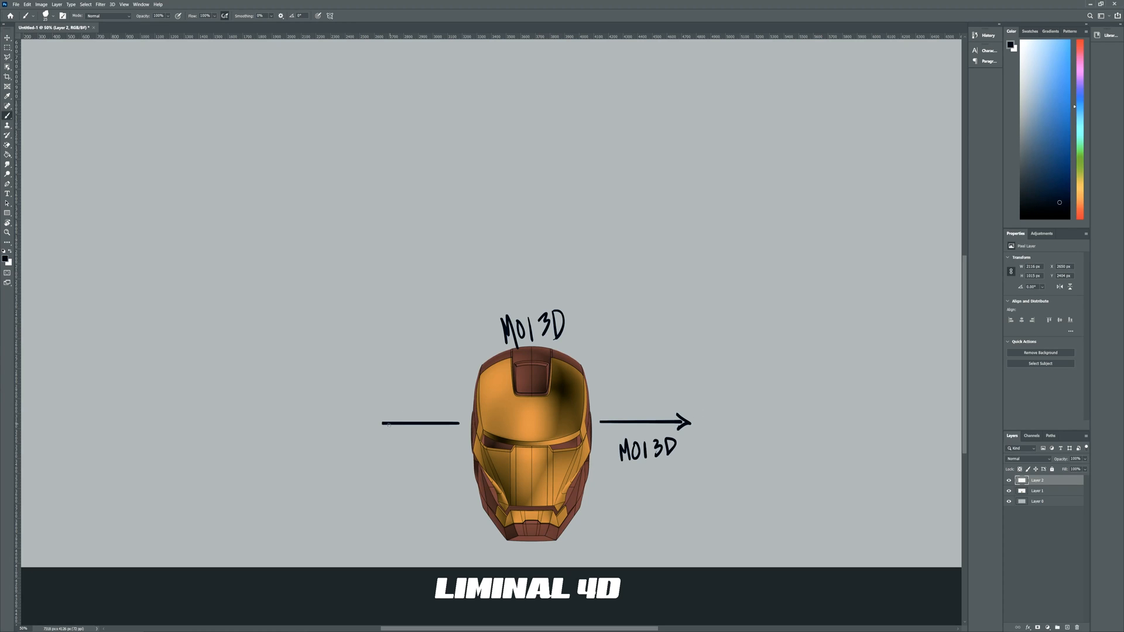
{"action": "mouse_move", "coordinate": [391, 412]}
{"action": "left_mouse_down"}
{"action": "mouse_move", "coordinate": [379, 422]}
{"action": "mouse_move", "coordinate": [412, 462]}
{"action": "left_mouse_up"}
{"action": "left_click_drag", "start_coordinate": [410, 449], "coordinate": [414, 458]}
{"action": "left_click_drag", "start_coordinate": [422, 459], "coordinate": [424, 445]}
{"action": "mouse_move", "coordinate": [436, 440]}
{"action": "left_mouse_down"}
{"action": "mouse_move", "coordinate": [450, 448]}
{"action": "mouse_move", "coordinate": [454, 431]}
{"action": "mouse_move", "coordinate": [433, 495]}
{"action": "left_mouse_up"}
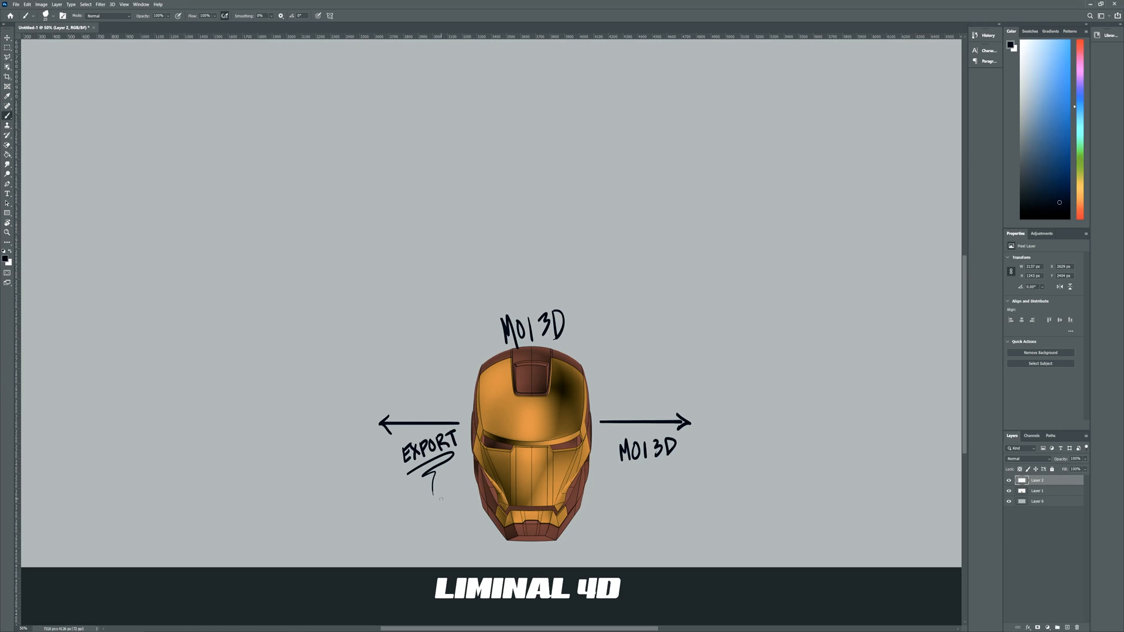
{"action": "left_click_drag", "start_coordinate": [618, 466], "coordinate": [683, 459]}
Paste the tutorial channel screenshot and place it beyond the arrow labelled MOI 3D.
{"action": "key", "text": "v"}
{"action": "key", "text": "ctrl+v"}
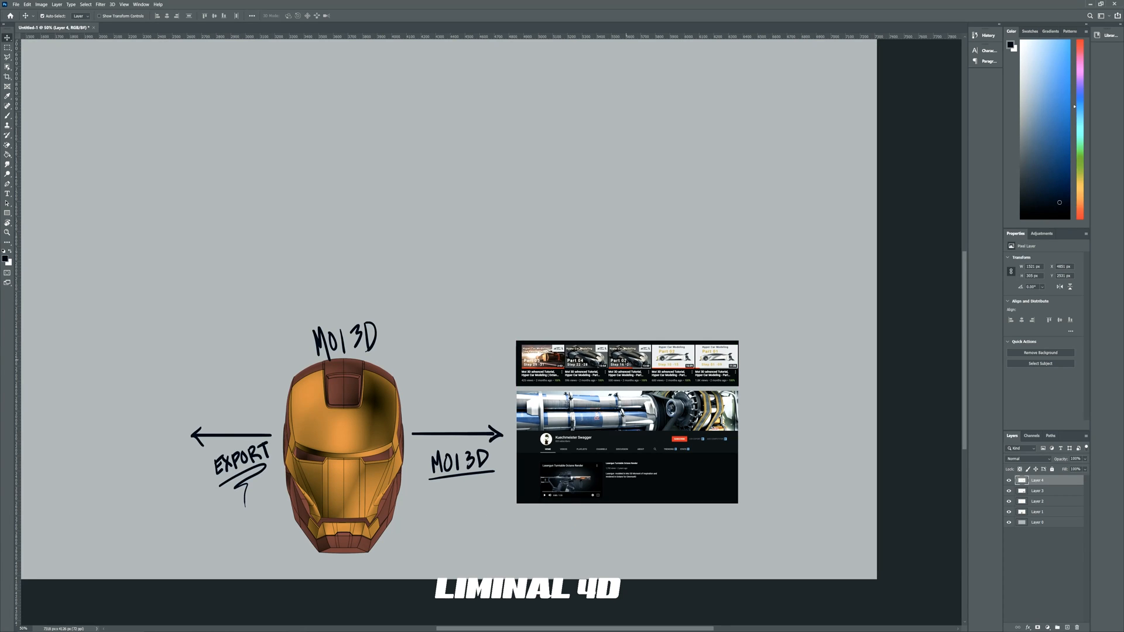
{"action": "left_click_drag", "start_coordinate": [623, 362], "coordinate": [625, 363]}
{"action": "key", "text": "ctrl+plus"}
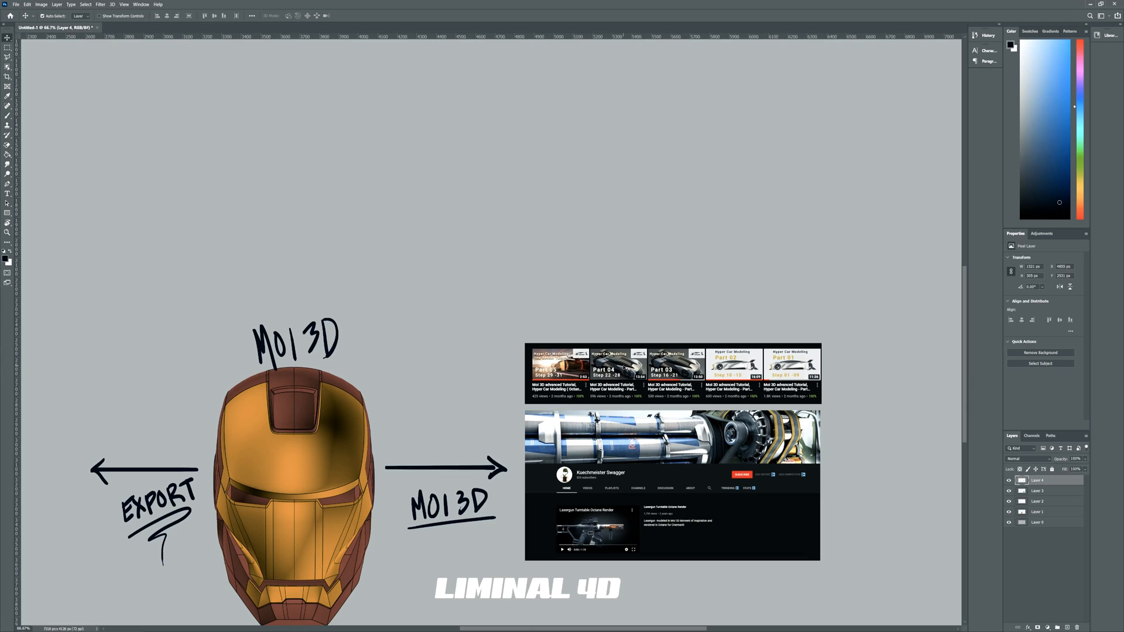
{"action": "left_click_drag", "start_coordinate": [624, 367], "coordinate": [749, 338]}
Brush an arrow pointing at the helmet's upper side edge and a small mark beside the eye corner.
{"action": "key", "text": "b"}
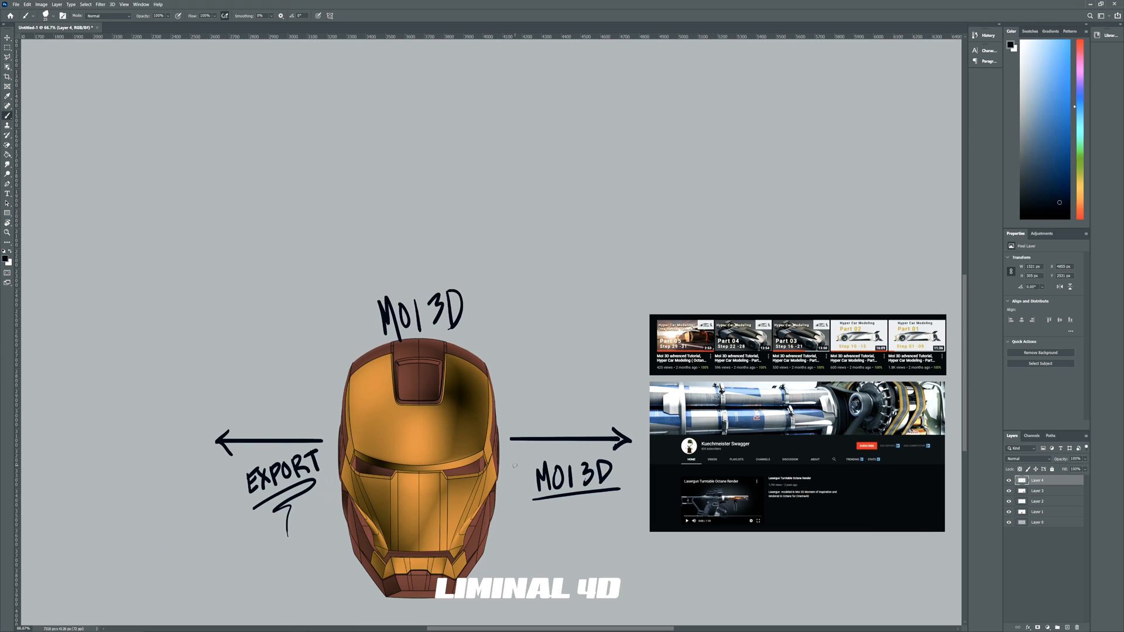
{"action": "mouse_move", "coordinate": [511, 358]}
{"action": "left_mouse_down"}
{"action": "mouse_move", "coordinate": [497, 391]}
{"action": "mouse_move", "coordinate": [520, 385]}
{"action": "left_mouse_up"}
{"action": "left_click_drag", "start_coordinate": [480, 441], "coordinate": [491, 445]}
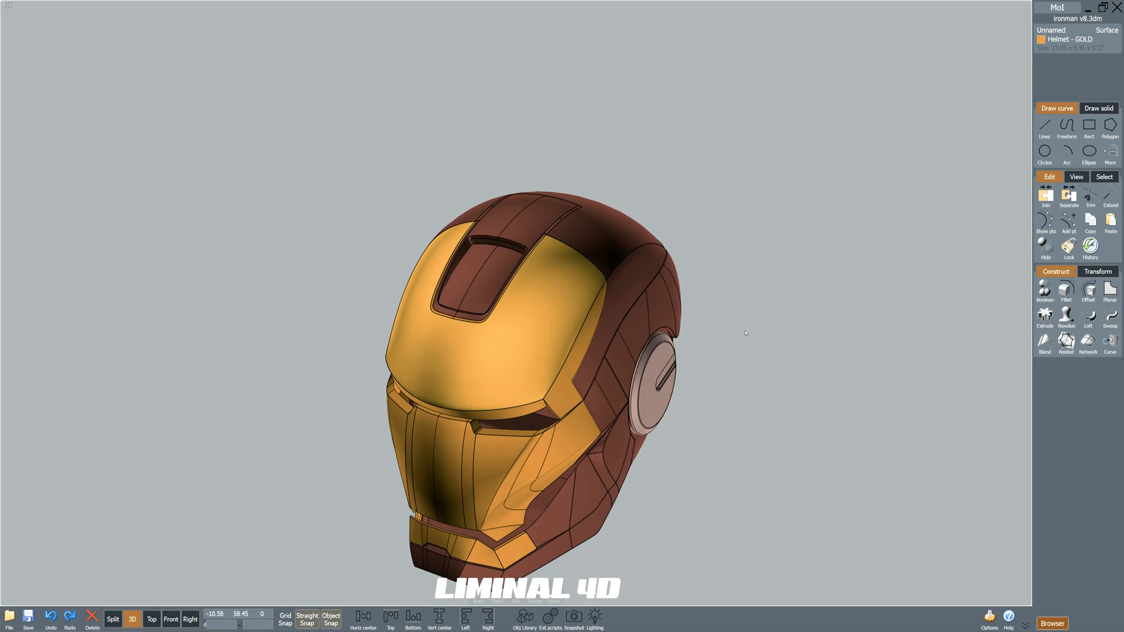
In MoI, highlight the gold forehead surface and the adjoining gold side strip of the helmet.
{"action": "left_click", "coordinate": [1046, 223]}
{"action": "right_click_drag", "start_coordinate": [728, 345], "coordinate": [617, 354]}
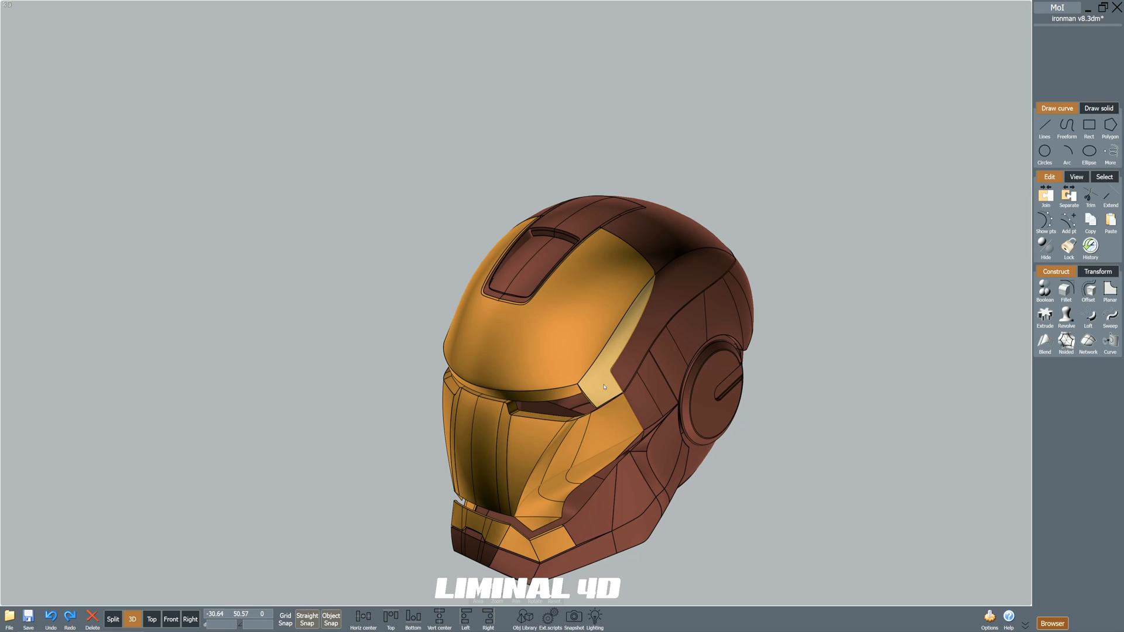
{"action": "left_click", "coordinate": [604, 386]}
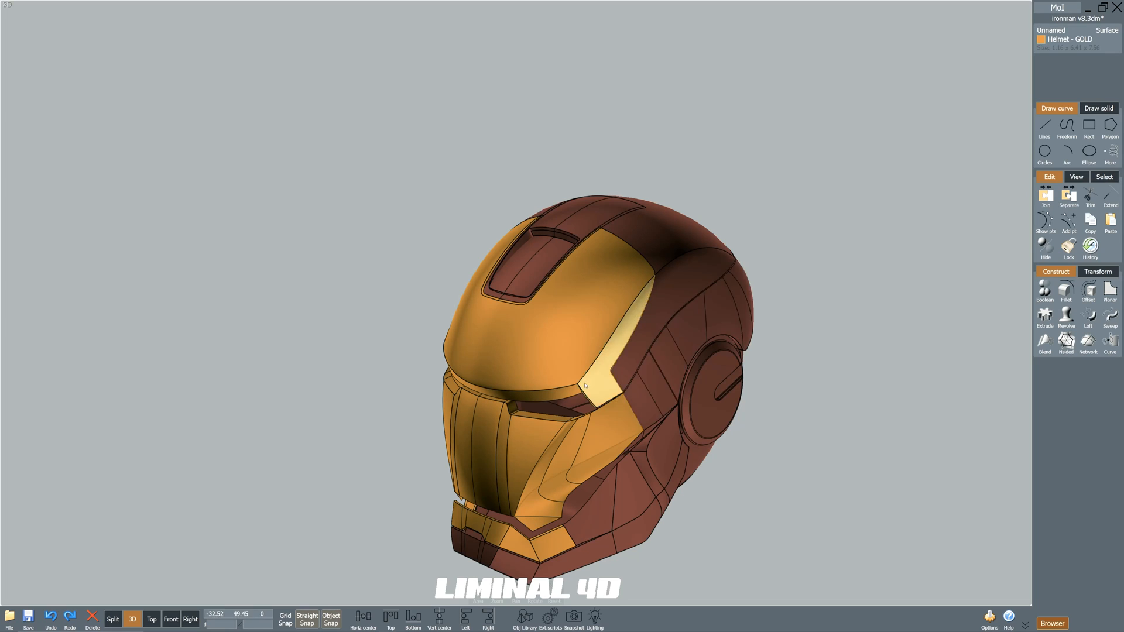
{"action": "left_click", "coordinate": [587, 386]}
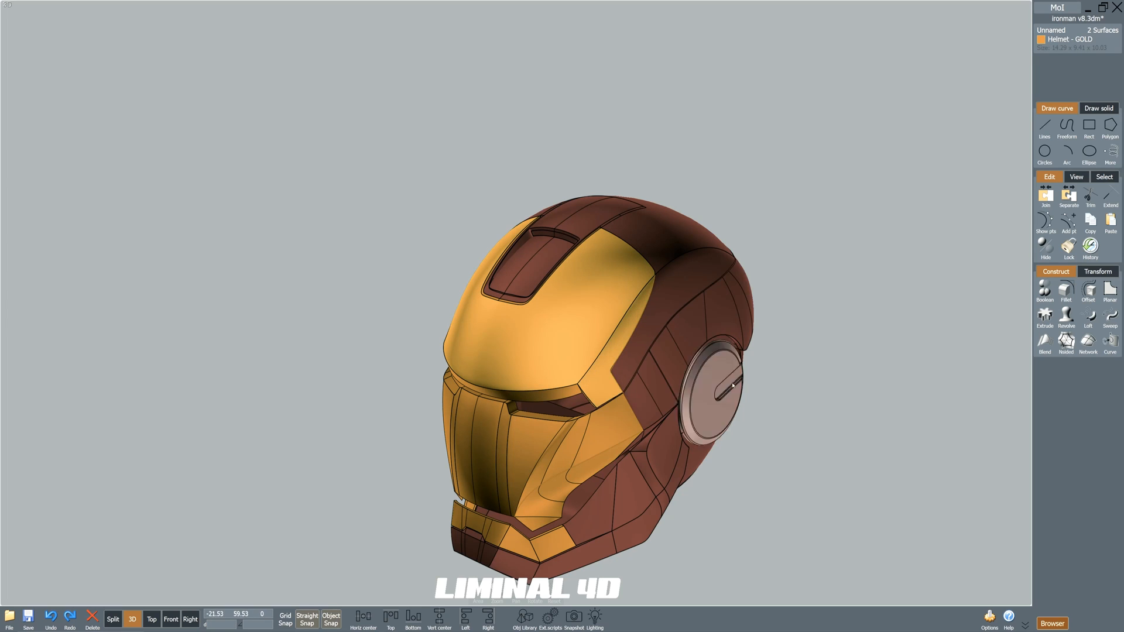
{"action": "key", "text": "Escape"}
Examine up close the seam where the gold forehead surface meets the gold side strip.
{"action": "scroll", "coordinate": [660, 276], "scroll_direction": "up", "scroll_amount": 2}
{"action": "scroll", "coordinate": [659, 277], "scroll_direction": "up", "scroll_amount": 8}
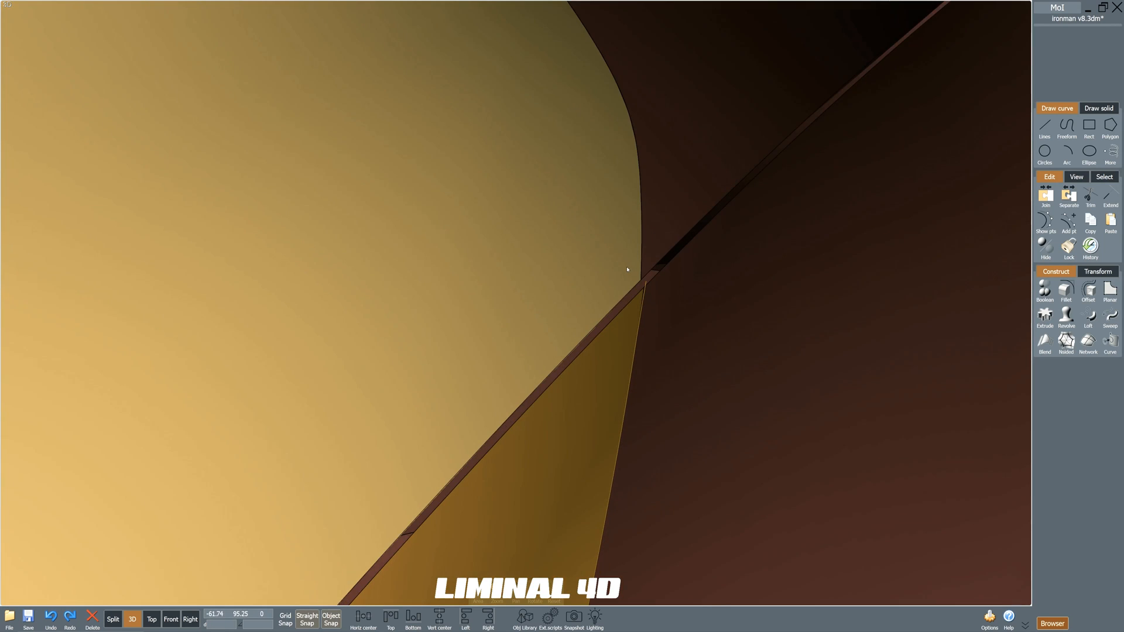
{"action": "mouse_move", "coordinate": [627, 270]}
{"action": "right_mouse_down"}
{"action": "mouse_move", "coordinate": [665, 381]}
{"action": "mouse_move", "coordinate": [622, 369]}
{"action": "right_mouse_up"}
{"action": "left_click", "coordinate": [613, 357]}
{"action": "left_click", "coordinate": [541, 371]}
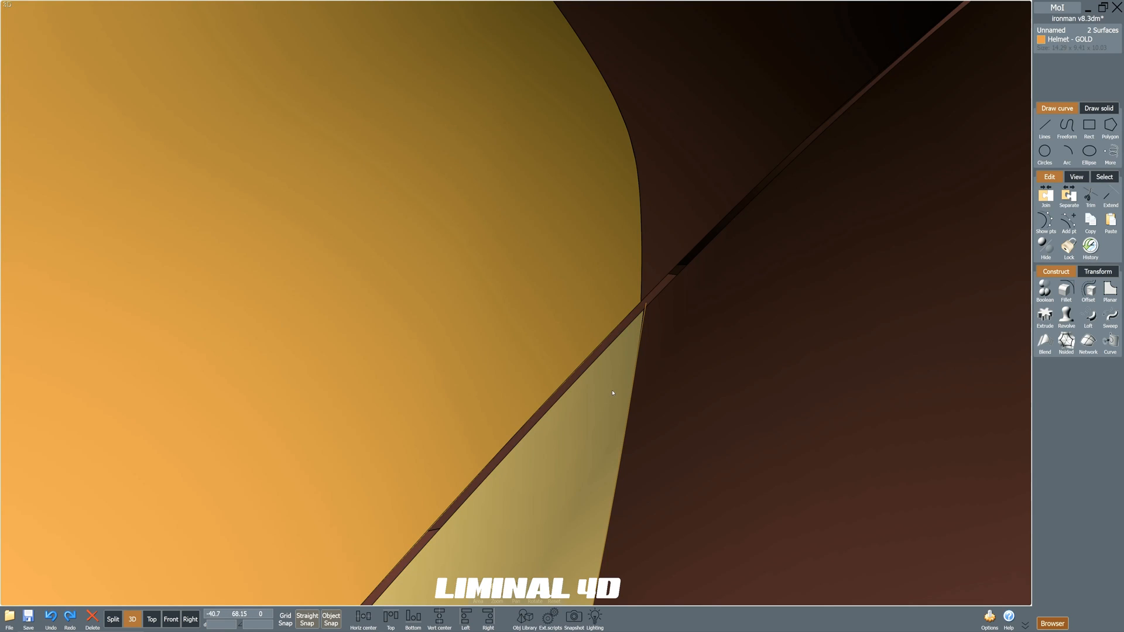
{"action": "scroll", "coordinate": [614, 385], "scroll_direction": "down", "scroll_amount": 10}
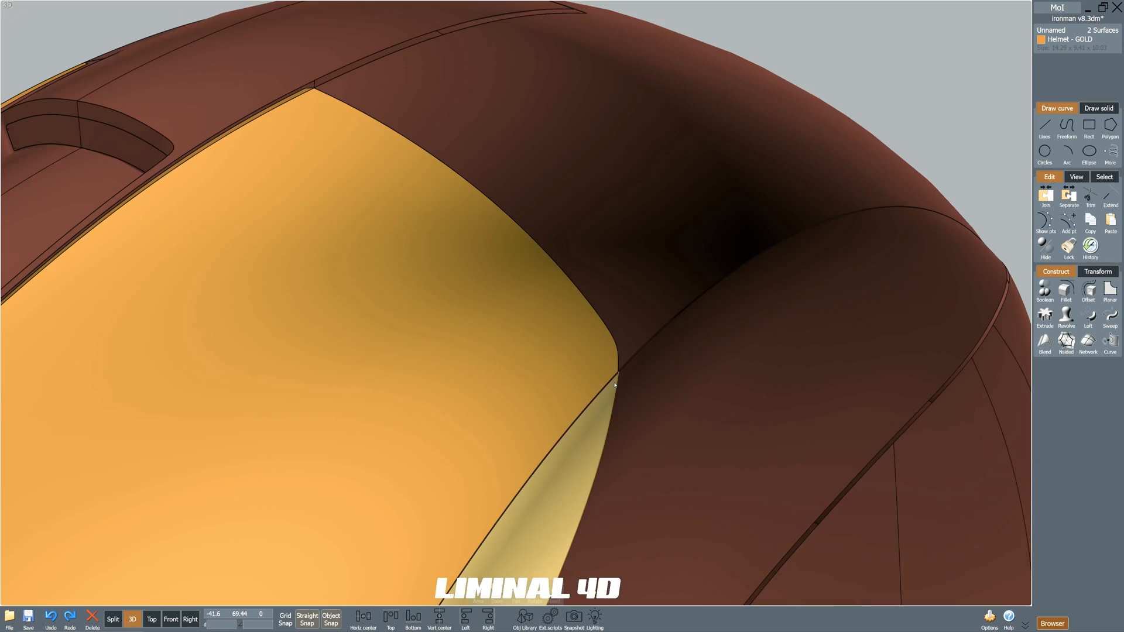
{"action": "scroll", "coordinate": [616, 337], "scroll_direction": "up", "scroll_amount": 12}
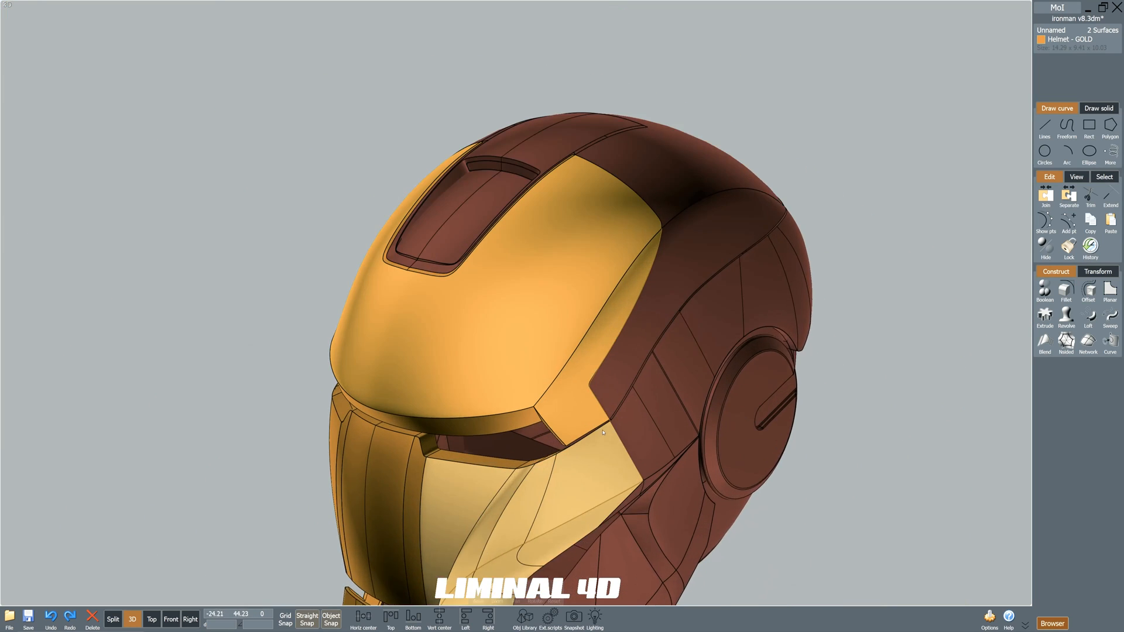
{"action": "scroll", "coordinate": [574, 362], "scroll_direction": "down", "scroll_amount": 12}
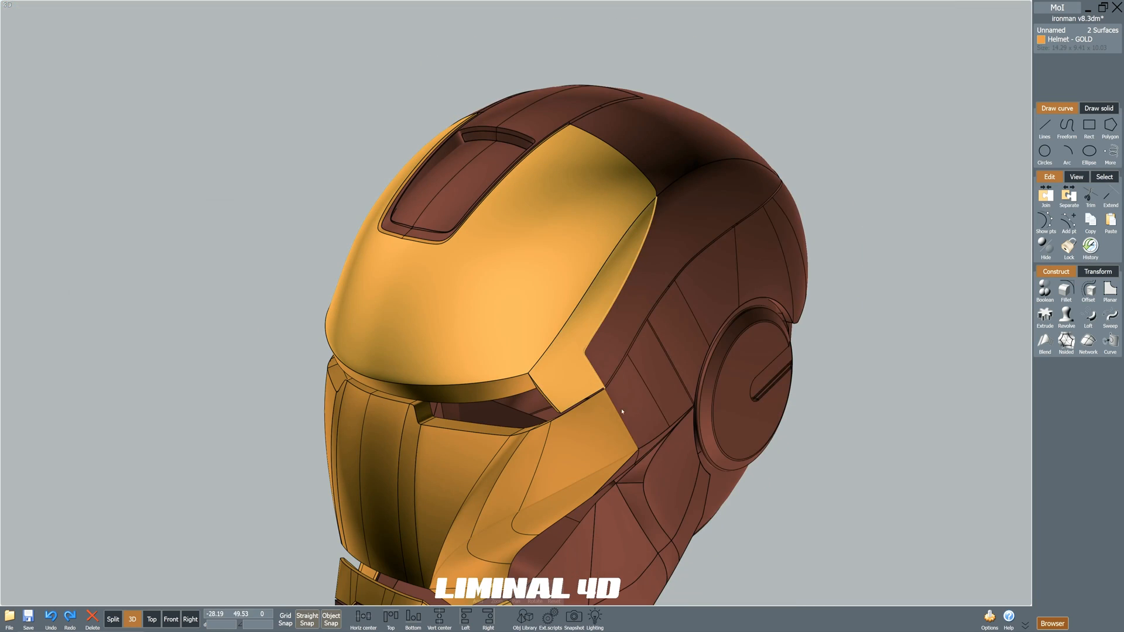
{"action": "key", "text": "Escape"}
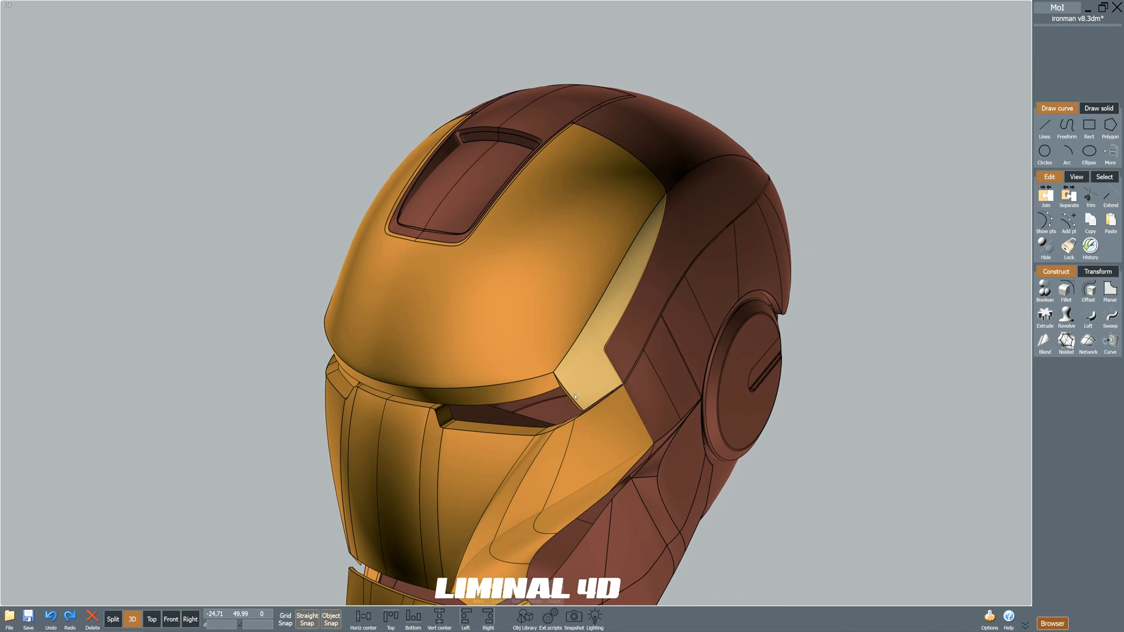
Examine the gold side strip and cheek plates of the helmet from both sides.
{"action": "middle_click_drag", "start_coordinate": [577, 398], "coordinate": [620, 419]}
{"action": "right_click_drag", "start_coordinate": [632, 419], "coordinate": [509, 367]}
{"action": "middle_click_drag", "start_coordinate": [509, 367], "coordinate": [532, 376]}
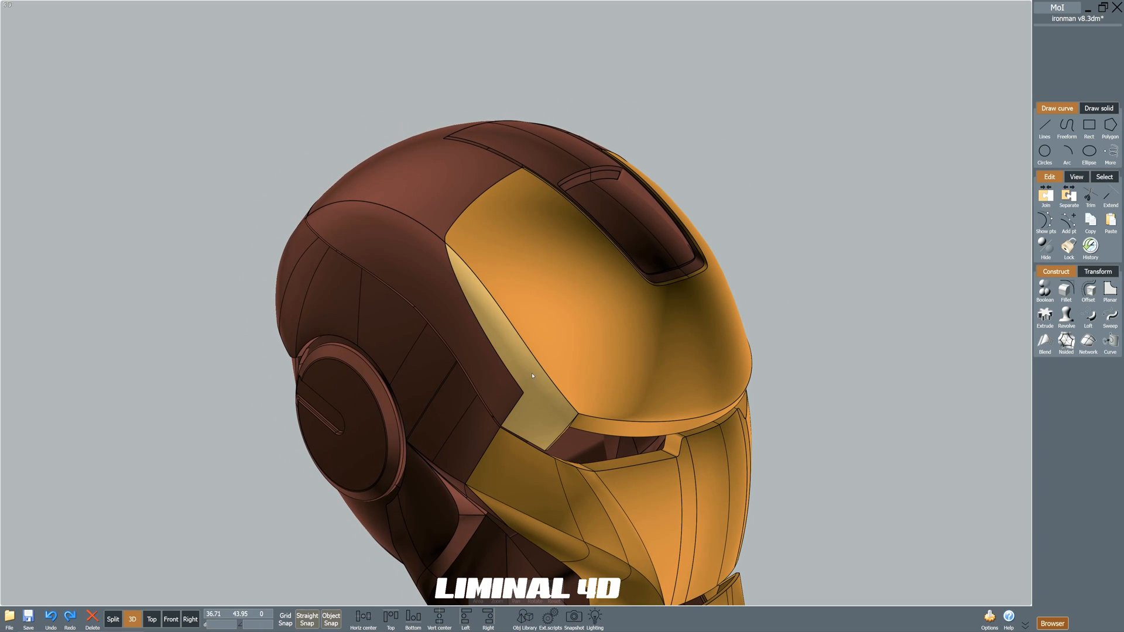
{"action": "middle_click_drag", "start_coordinate": [556, 417], "coordinate": [536, 348]}
{"action": "right_click_drag", "start_coordinate": [611, 436], "coordinate": [570, 416]}
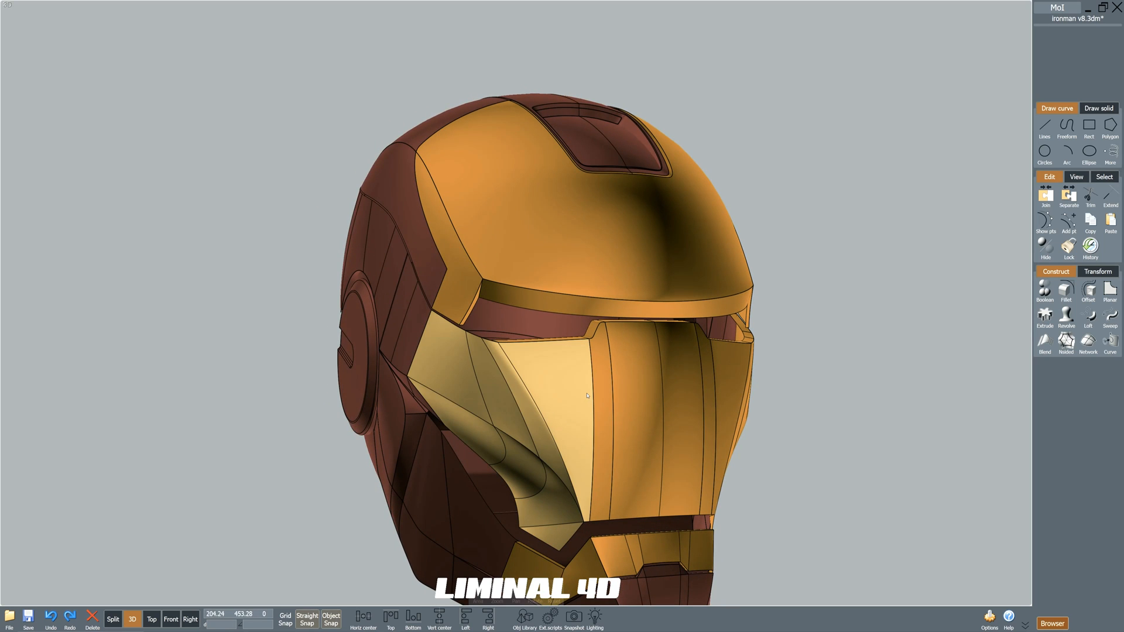
{"action": "scroll", "coordinate": [587, 396], "scroll_direction": "up", "scroll_amount": 10}
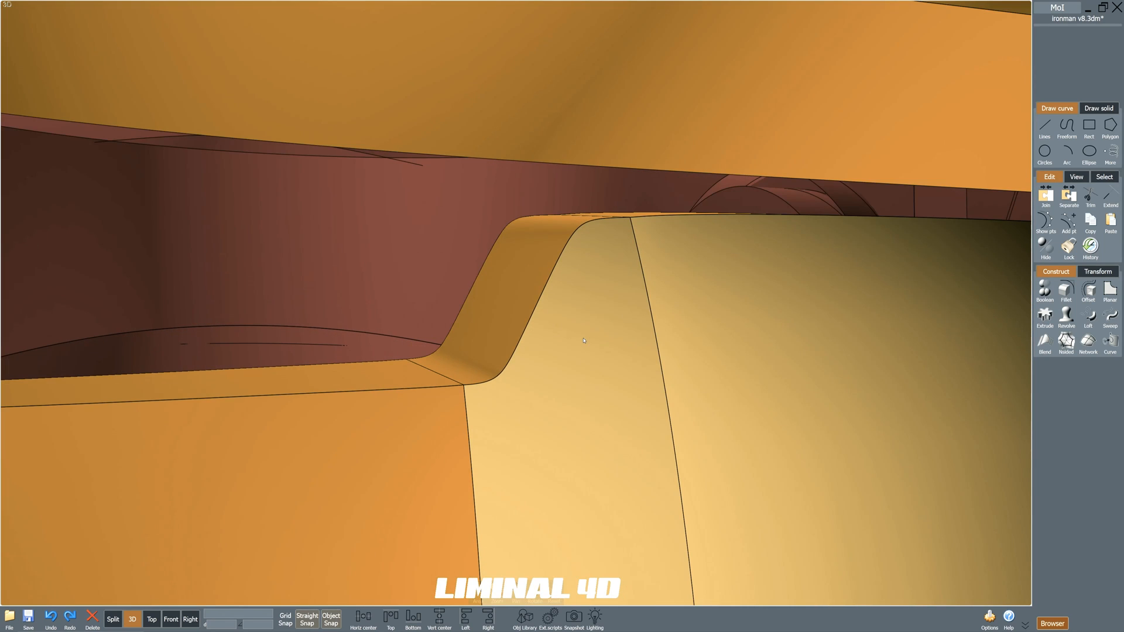
{"action": "right_click_drag", "start_coordinate": [583, 340], "coordinate": [584, 355]}
{"action": "scroll", "coordinate": [584, 355], "scroll_direction": "down", "scroll_amount": 12}
{"action": "mouse_move", "coordinate": [586, 458]}
{"action": "right_mouse_down"}
{"action": "mouse_move", "coordinate": [600, 457]}
{"action": "mouse_move", "coordinate": [602, 426]}
{"action": "mouse_move", "coordinate": [557, 477]}
{"action": "mouse_move", "coordinate": [576, 461]}
{"action": "mouse_move", "coordinate": [574, 477]}
{"action": "right_mouse_up"}
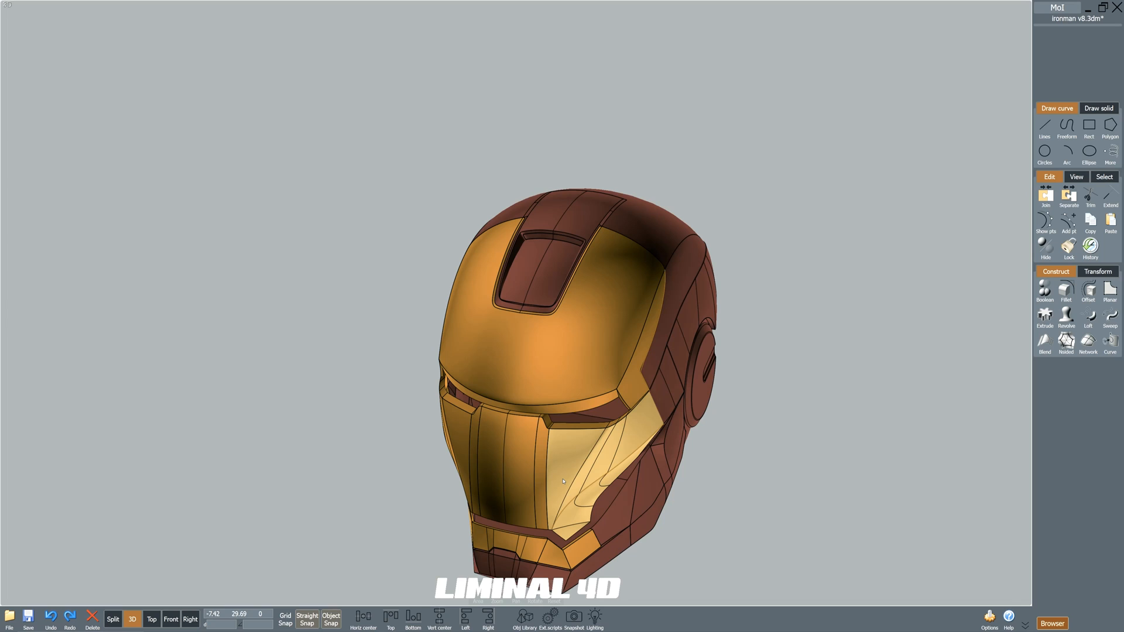
{"action": "right_click_drag", "start_coordinate": [559, 535], "coordinate": [576, 502]}
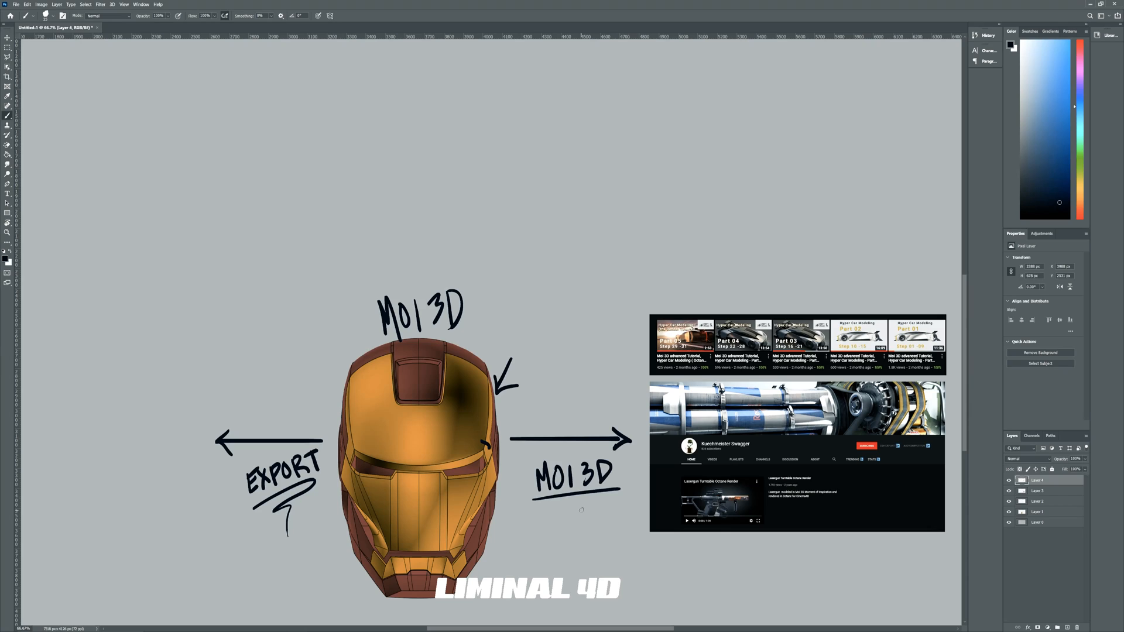
In Photoshop, draw an arrow at the helmet's lower side and circle the row of tutorial thumbnails.
{"action": "mouse_move", "coordinate": [529, 556]}
{"action": "left_mouse_down"}
{"action": "mouse_move", "coordinate": [499, 535]}
{"action": "mouse_move", "coordinate": [518, 537]}
{"action": "left_mouse_up"}
{"action": "mouse_move", "coordinate": [812, 298]}
{"action": "left_mouse_down"}
{"action": "mouse_move", "coordinate": [612, 343]}
{"action": "mouse_move", "coordinate": [695, 376]}
{"action": "mouse_move", "coordinate": [857, 375]}
{"action": "mouse_move", "coordinate": [957, 331]}
{"action": "mouse_move", "coordinate": [762, 294]}
{"action": "left_mouse_up"}
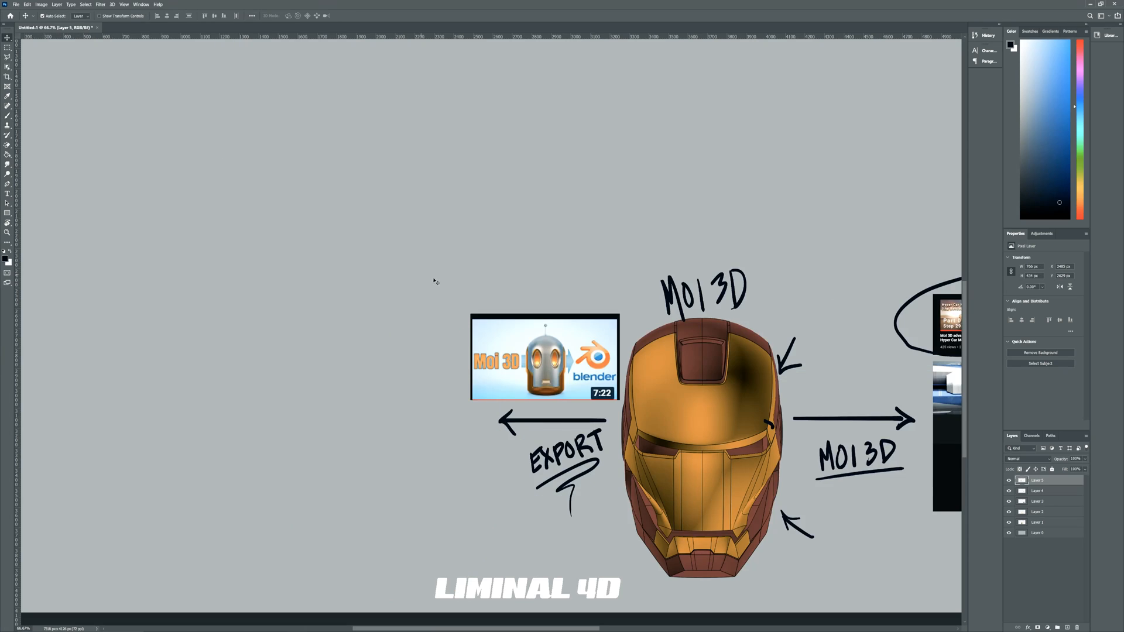
Place the Moi 3D to Blender video thumbnail just above the EXPORT arrow.
{"action": "left_click_drag", "start_coordinate": [461, 304], "coordinate": [385, 316]}
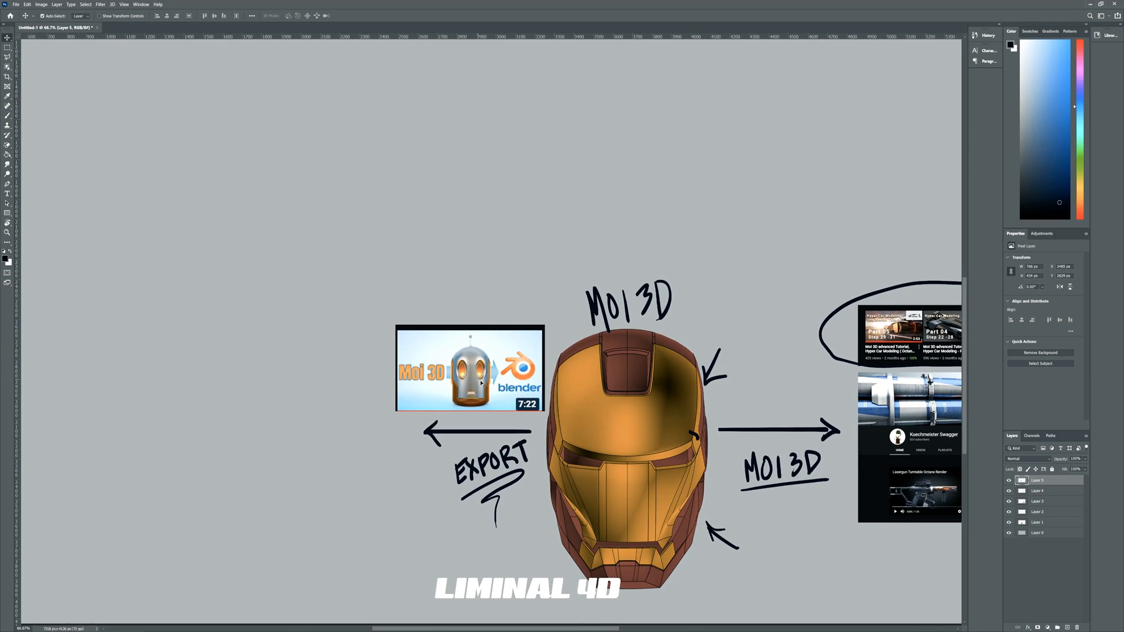
{"action": "left_click_drag", "start_coordinate": [485, 392], "coordinate": [467, 403]}
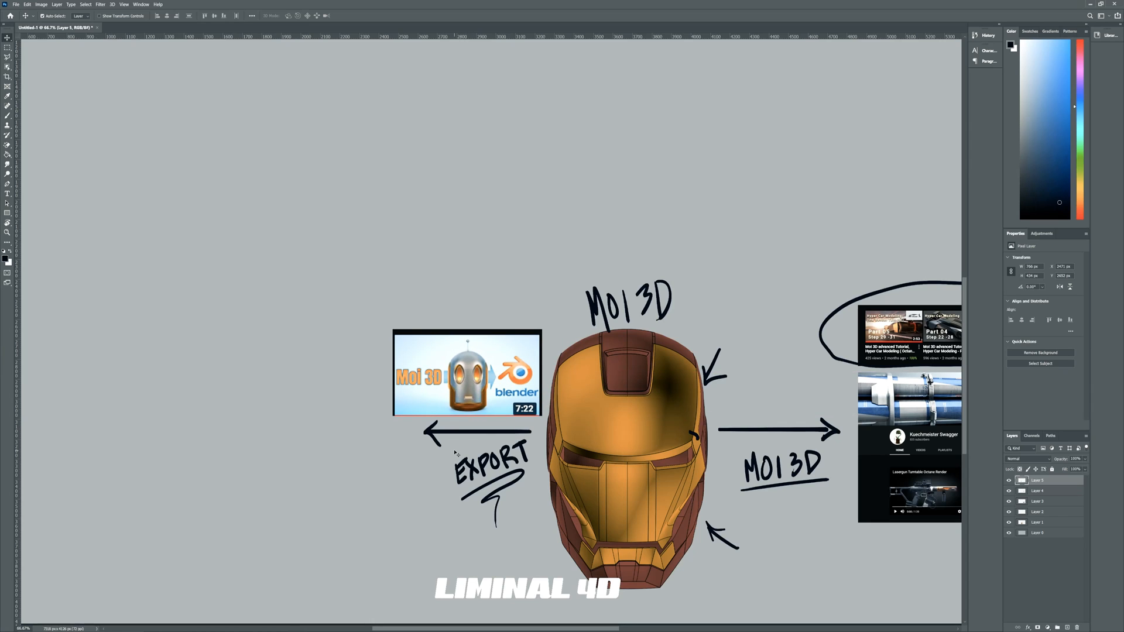
Add handwritten brush annotations around the Moi 3D to Blender thumbnail and the EXPORT label.
{"action": "key", "text": "b"}
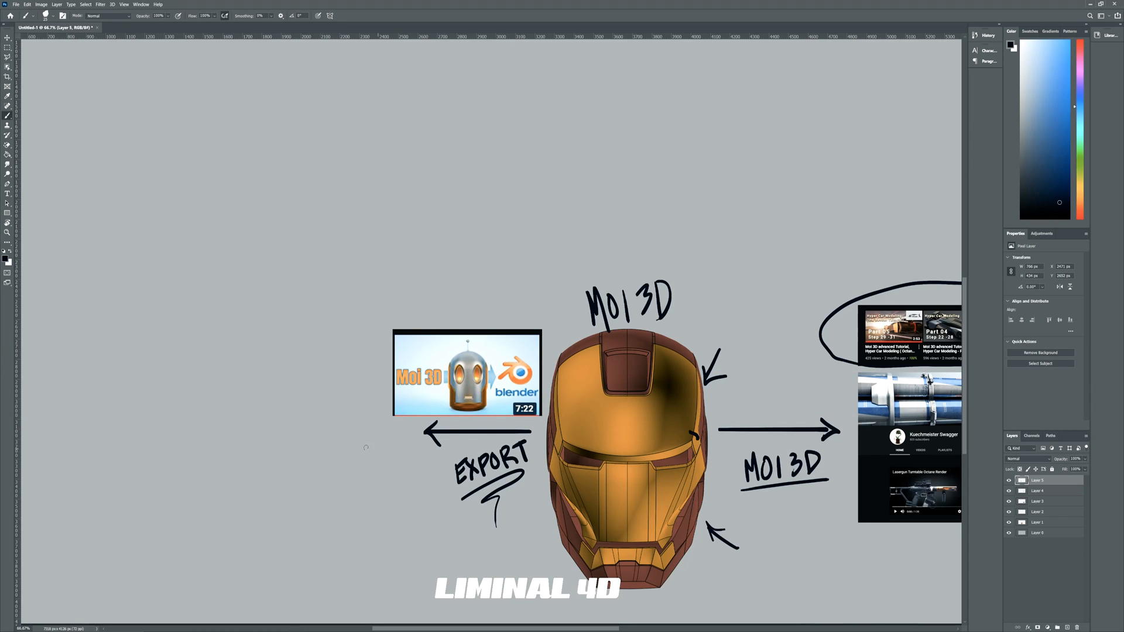
{"action": "left_click_drag", "start_coordinate": [287, 388], "coordinate": [487, 412]}
{"action": "mouse_move", "coordinate": [467, 489]}
{"action": "left_mouse_down"}
{"action": "mouse_move", "coordinate": [486, 538]}
{"action": "mouse_move", "coordinate": [504, 481]}
{"action": "left_mouse_up"}
{"action": "mouse_move", "coordinate": [511, 490]}
{"action": "left_mouse_down"}
{"action": "mouse_move", "coordinate": [504, 518]}
{"action": "mouse_move", "coordinate": [514, 490]}
{"action": "left_mouse_up"}
{"action": "mouse_move", "coordinate": [523, 477]}
{"action": "left_mouse_down"}
{"action": "mouse_move", "coordinate": [519, 512]}
{"action": "mouse_move", "coordinate": [533, 517]}
{"action": "left_mouse_up"}
{"action": "mouse_move", "coordinate": [551, 462]}
{"action": "left_mouse_down"}
{"action": "mouse_move", "coordinate": [527, 519]}
{"action": "mouse_move", "coordinate": [470, 356]}
{"action": "mouse_move", "coordinate": [488, 371]}
{"action": "left_mouse_up"}
{"action": "mouse_move", "coordinate": [399, 304]}
{"action": "left_mouse_down"}
{"action": "mouse_move", "coordinate": [408, 338]}
{"action": "mouse_move", "coordinate": [401, 316]}
{"action": "mouse_move", "coordinate": [417, 305]}
{"action": "left_mouse_up"}
{"action": "left_click_drag", "start_coordinate": [427, 297], "coordinate": [434, 314]}
{"action": "mouse_move", "coordinate": [437, 295]}
{"action": "left_mouse_down"}
{"action": "mouse_move", "coordinate": [448, 316]}
{"action": "mouse_move", "coordinate": [496, 296]}
{"action": "mouse_move", "coordinate": [492, 311]}
{"action": "left_mouse_up"}
{"action": "left_click_drag", "start_coordinate": [507, 284], "coordinate": [523, 295]}
{"action": "mouse_move", "coordinate": [521, 275]}
{"action": "left_mouse_down"}
{"action": "mouse_move", "coordinate": [533, 280]}
{"action": "mouse_move", "coordinate": [527, 294]}
{"action": "mouse_move", "coordinate": [553, 283]}
{"action": "left_mouse_up"}
{"action": "left_click_drag", "start_coordinate": [546, 257], "coordinate": [554, 284]}
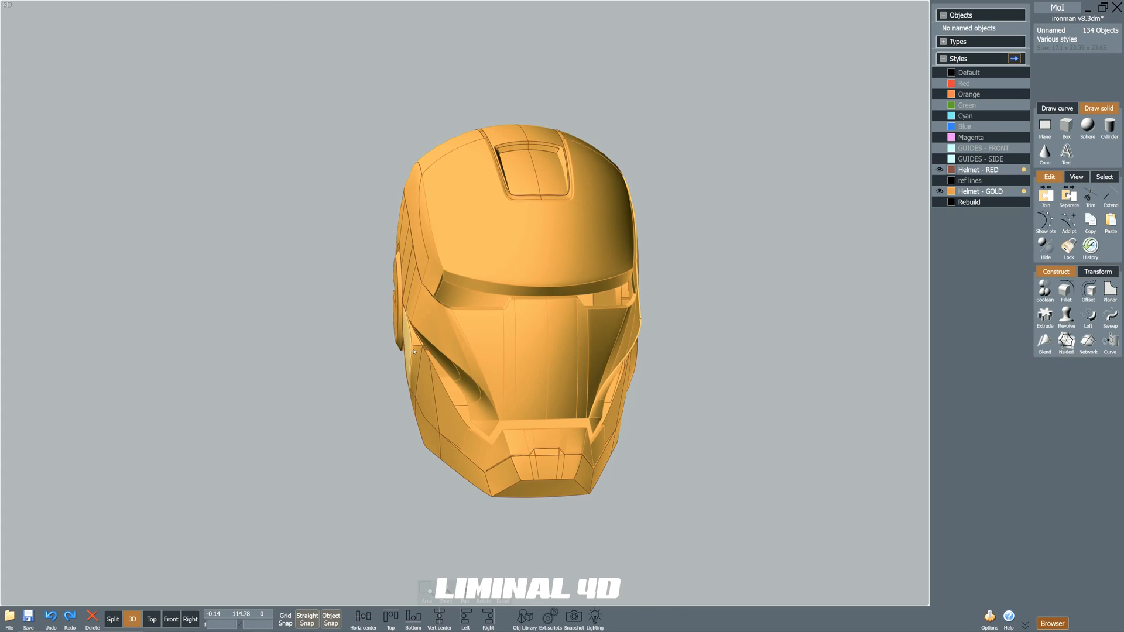
In MoI, export the helmet as an FBX file over the existing test 12 and move the meshing options beside the model.
{"action": "left_click", "coordinate": [10, 616]}
{"action": "left_click", "coordinate": [101, 579]}
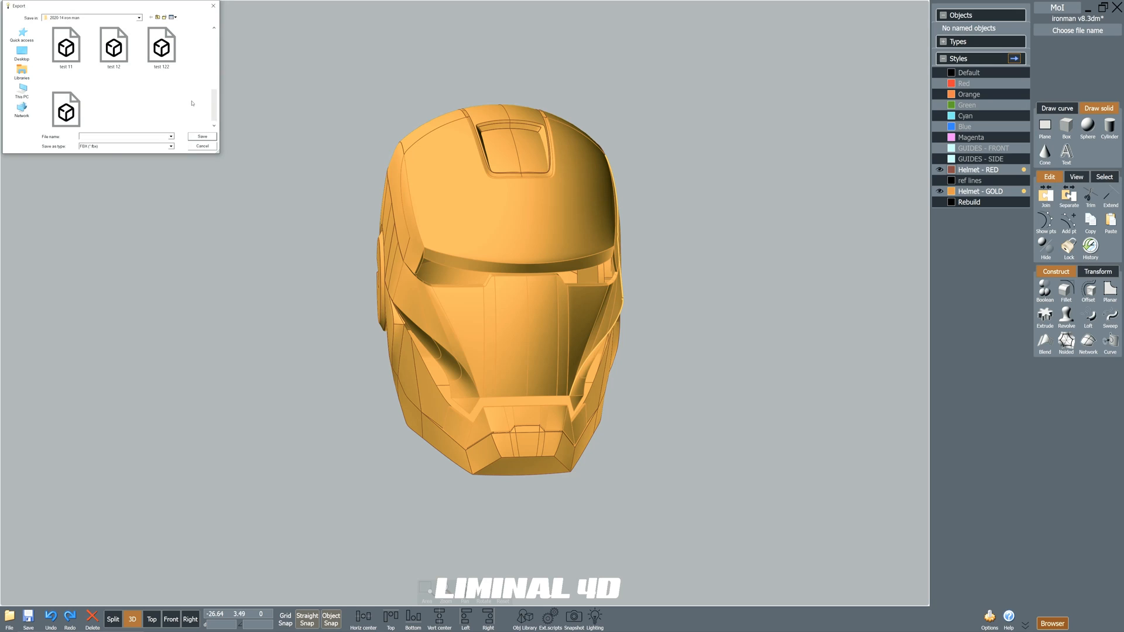
{"action": "double_click", "coordinate": [122, 60]}
{"action": "left_click", "coordinate": [580, 321]}
{"action": "left_click_drag", "start_coordinate": [532, 136], "coordinate": [707, 216]}
Set the export mesh's aspect ratio limit to 0.
{"action": "left_click", "coordinate": [714, 322]}
{"action": "left_click", "coordinate": [719, 385]}
{"action": "left_click", "coordinate": [753, 420]}
{"action": "left_click", "coordinate": [724, 324]}
{"action": "left_click", "coordinate": [725, 402]}
{"action": "left_click", "coordinate": [738, 419]}
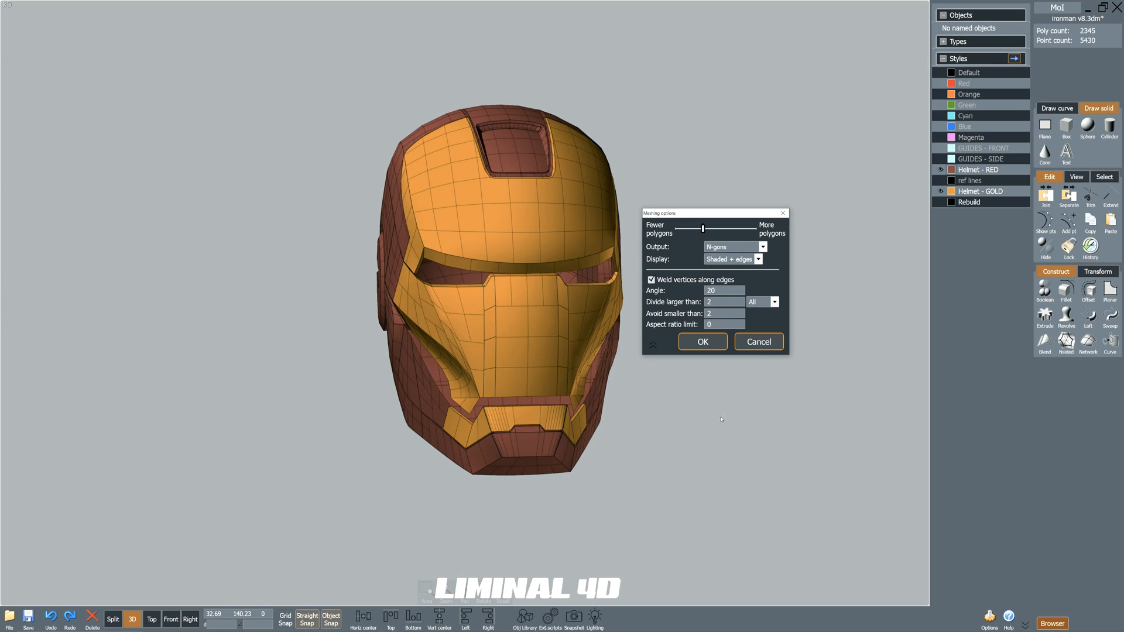
Set the mesh's "Divide larger than" value to 1 and check the denser mesh from the side.
{"action": "left_click", "coordinate": [717, 302]}
{"action": "left_click", "coordinate": [718, 362]}
{"action": "left_click", "coordinate": [753, 397]}
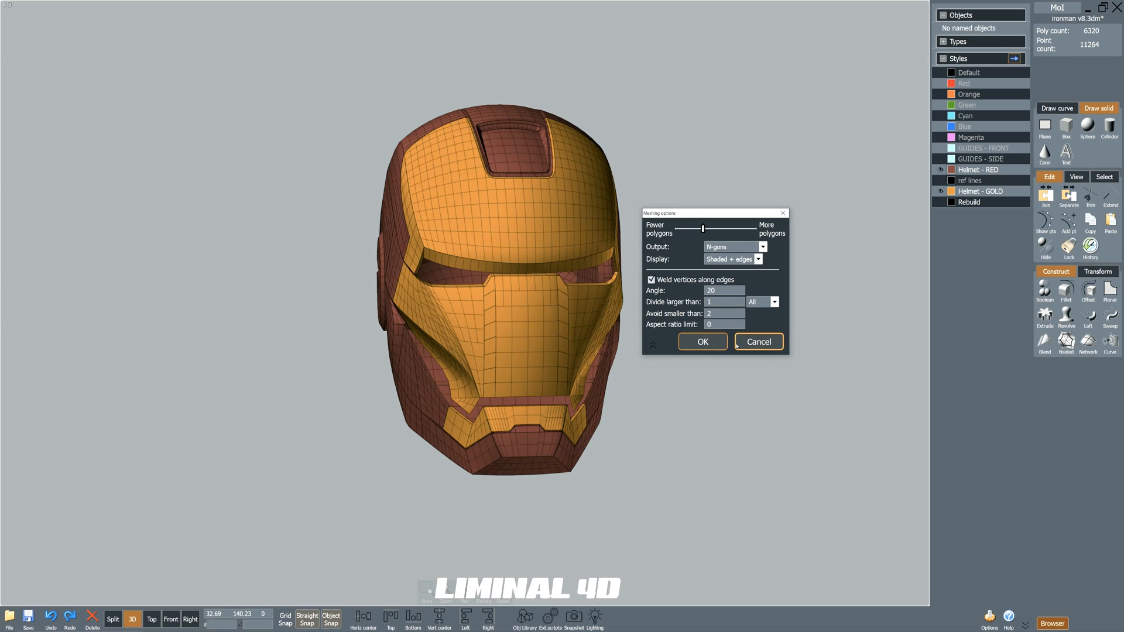
{"action": "right_click_drag", "start_coordinate": [427, 345], "coordinate": [544, 398]}
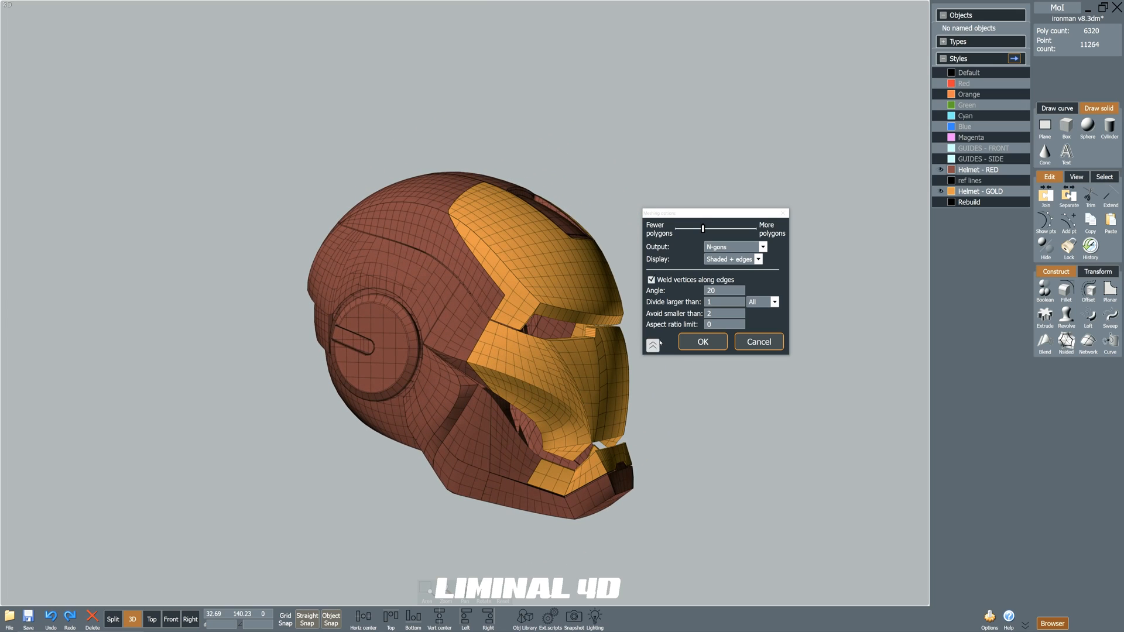
Set the mesh's "Divide larger than" value to 1.5 and check the mesh from the opposite side.
{"action": "left_click", "coordinate": [724, 302]}
{"action": "left_click", "coordinate": [741, 378]}
{"action": "left_click", "coordinate": [740, 347]}
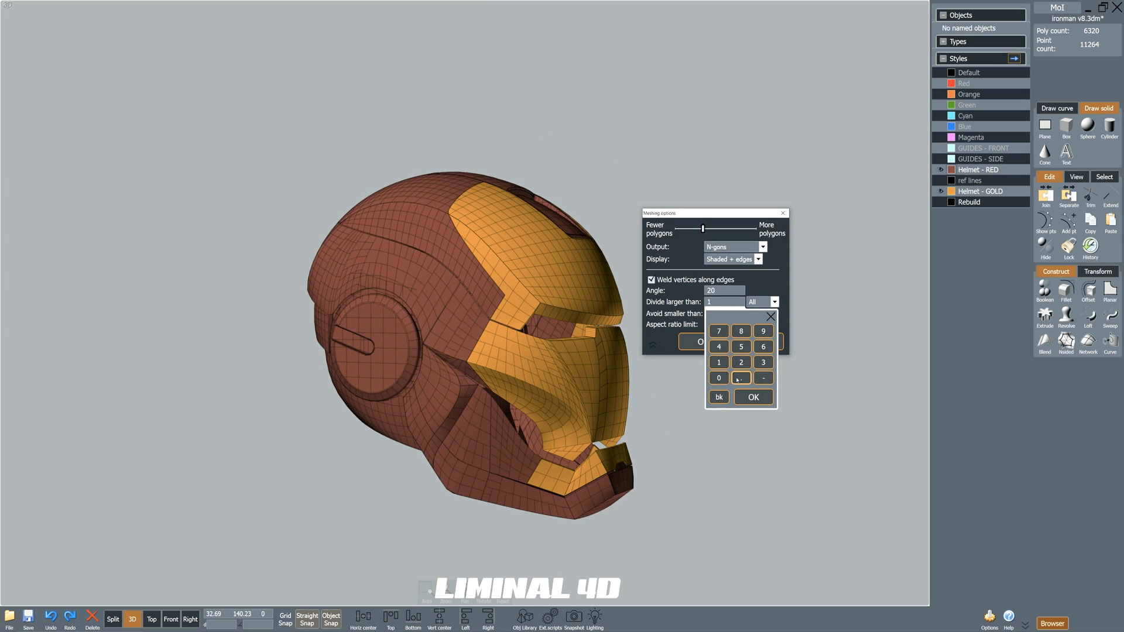
{"action": "left_click", "coordinate": [753, 397]}
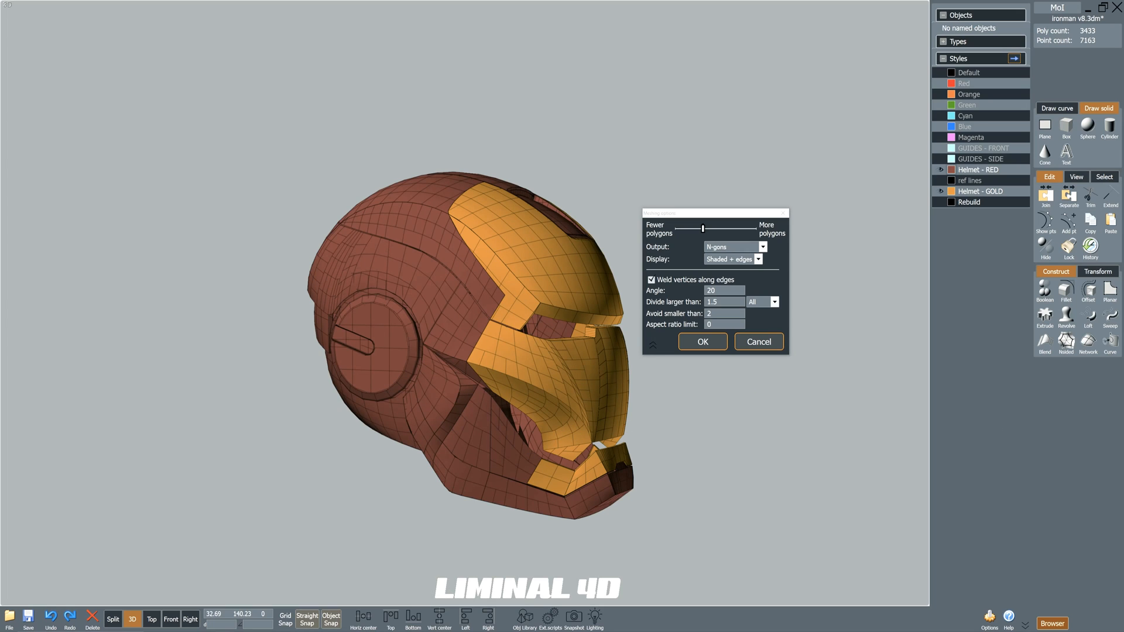
{"action": "right_click_drag", "start_coordinate": [436, 345], "coordinate": [289, 384]}
{"action": "scroll", "coordinate": [389, 329], "scroll_direction": "up", "scroll_amount": 5}
{"action": "scroll", "coordinate": [316, 373], "scroll_direction": "down", "scroll_amount": 5}
Set the mesh's "Avoid smaller than" value to 3 and inspect the helmet from below.
{"action": "left_click", "coordinate": [720, 314]}
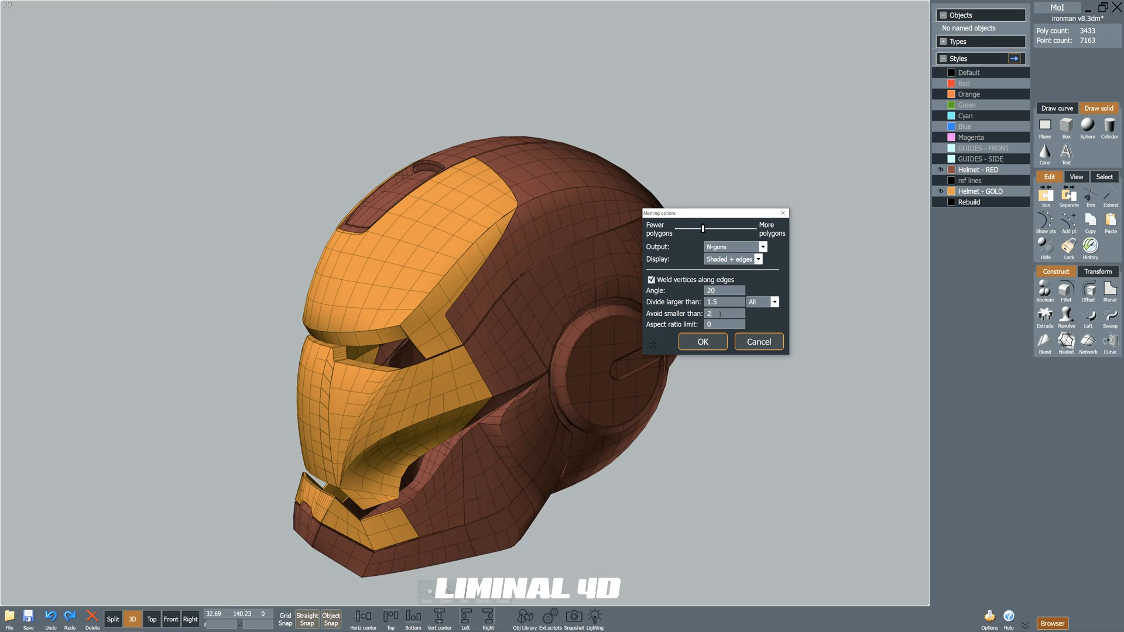
{"action": "type", "text": "1."}
{"action": "left_click", "coordinate": [753, 408]}
{"action": "left_click", "coordinate": [724, 314]}
{"action": "left_click", "coordinate": [763, 374]}
{"action": "left_click", "coordinate": [751, 409]}
{"action": "right_click_drag", "start_coordinate": [731, 406], "coordinate": [547, 389]}
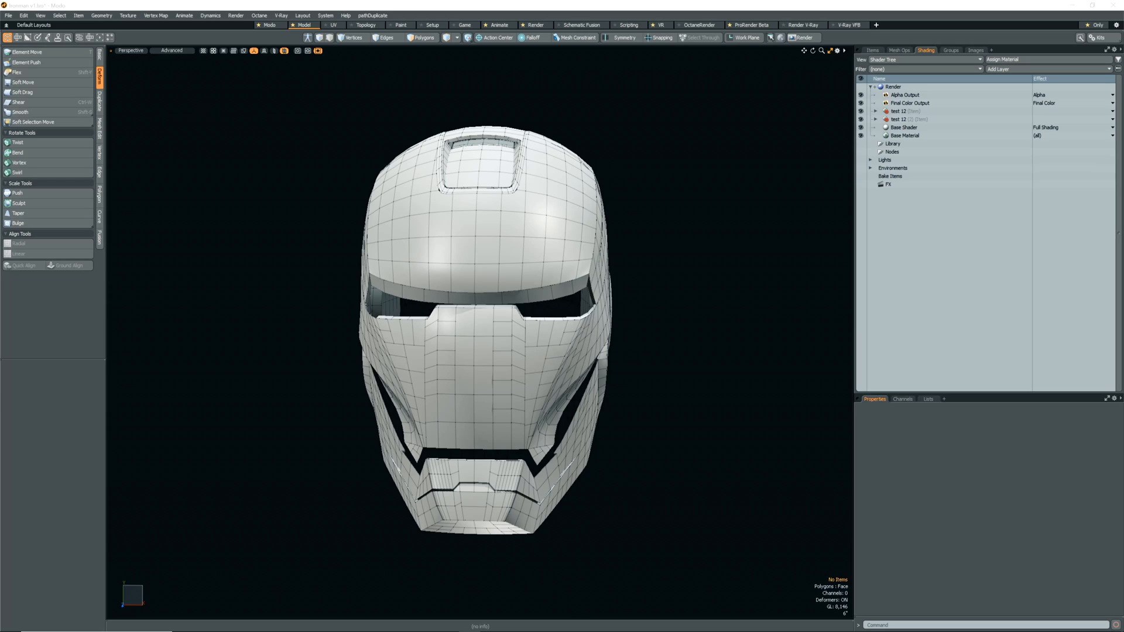
{"action": "left_click_drag", "start_coordinate": [345, 481], "coordinate": [559, 490], "text": "alt"}
{"action": "mouse_move", "coordinate": [559, 491]}
{"action": "left_mouse_down", "text": "ctrl+alt"}
{"action": "mouse_move", "coordinate": [614, 480]}
{"action": "mouse_move", "coordinate": [568, 509]}
{"action": "left_mouse_up", "text": "ctrl+alt"}
In Modo, remove the first unwanted edges from the imported helmet's faceplate.
{"action": "left_click_drag", "start_coordinate": [496, 577], "coordinate": [545, 441], "text": "alt"}
{"action": "left_click", "coordinate": [546, 434]}
{"action": "left_click", "coordinate": [583, 416], "text": "shift"}
{"action": "key", "text": "BackSpace"}
Remove the short extra edges on the left side of the faceplate's centre panel, undoing one deletion on the way.
{"action": "left_click", "coordinate": [584, 339]}
{"action": "left_click", "coordinate": [545, 346], "text": "shift"}
{"action": "left_click", "coordinate": [534, 264], "text": "shift"}
{"action": "left_click", "coordinate": [573, 257], "text": "shift"}
{"action": "left_click_drag", "start_coordinate": [574, 261], "coordinate": [441, 340], "text": "alt"}
{"action": "key", "text": "BackSpace"}
{"action": "key", "text": "ctrl+z"}
{"action": "double_click", "coordinate": [442, 287], "text": "ctrl"}
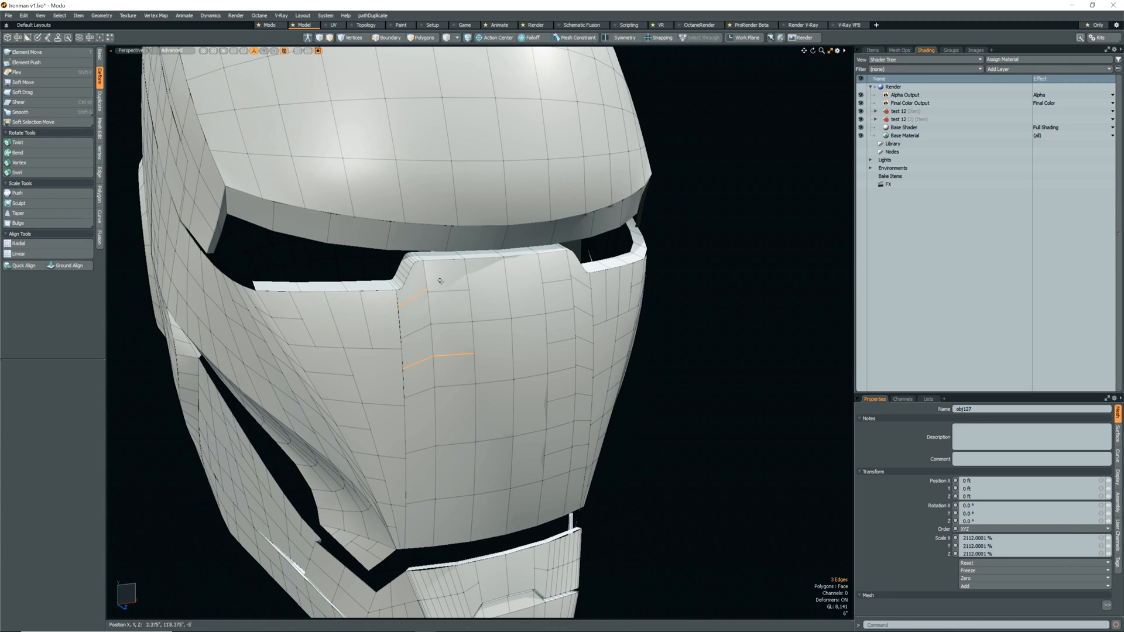
{"action": "key", "text": "BackSpace"}
Remove the extra edges along the right side of the faceplate's centre panel.
{"action": "left_click", "coordinate": [569, 395]}
{"action": "double_click", "coordinate": [577, 393]}
{"action": "double_click", "coordinate": [568, 339], "text": "shift"}
{"action": "double_click", "coordinate": [566, 452], "text": "shift"}
{"action": "key", "text": "BackSpace"}
Delete the leftover vertices near the upper and lower ends of the centre panel's two side seams.
{"action": "mouse_move", "coordinate": [581, 449]}
{"action": "left_mouse_down", "text": "alt"}
{"action": "mouse_move", "coordinate": [554, 446]}
{"action": "mouse_move", "coordinate": [559, 454]}
{"action": "left_mouse_up", "text": "alt"}
{"action": "key", "text": "1"}
{"action": "left_click", "coordinate": [560, 307]}
{"action": "key", "text": "BackSpace"}
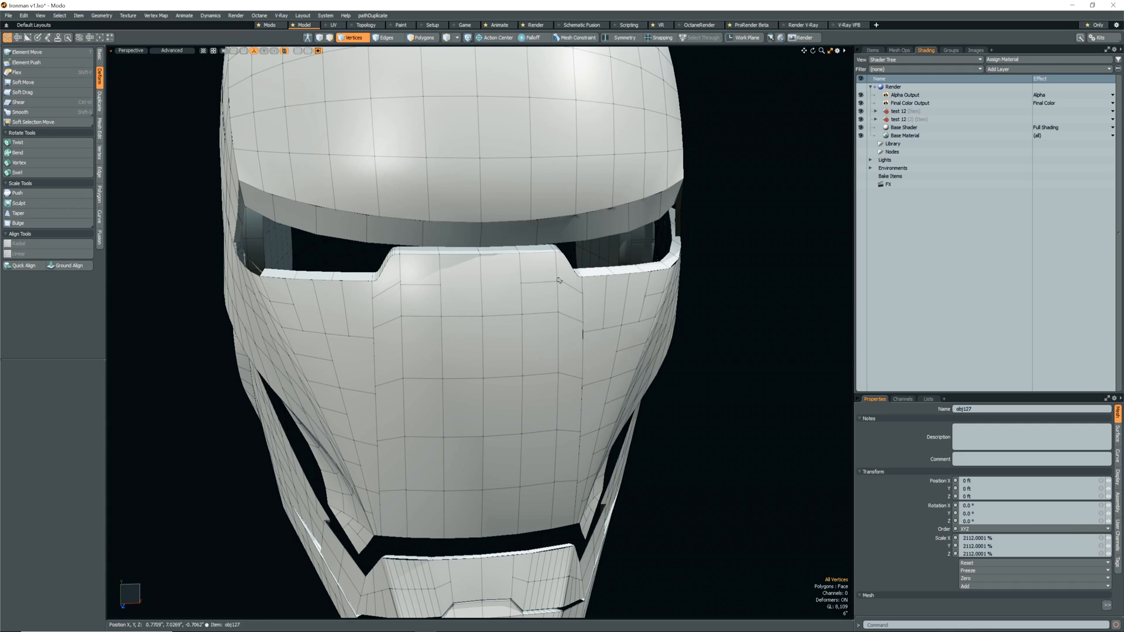
{"action": "left_click", "coordinate": [402, 288]}
{"action": "key", "text": "BackSpace"}
{"action": "left_click", "coordinate": [407, 491]}
{"action": "key", "text": "BackSpace"}
{"action": "left_click", "coordinate": [552, 481]}
{"action": "key", "text": "BackSpace"}
Cut the connected polygons on the right side of the faceplate and paste them into the centre panel's mesh.
{"action": "left_click_drag", "start_coordinate": [545, 471], "coordinate": [485, 469], "text": "alt"}
{"action": "key", "text": "5"}
{"action": "left_click", "coordinate": [556, 468]}
{"action": "scroll", "coordinate": [556, 468], "scroll_direction": "down", "scroll_amount": 4}
{"action": "left_click_drag", "start_coordinate": [556, 469], "coordinate": [554, 443], "text": "alt"}
{"action": "key", "text": "3"}
{"action": "double_click", "coordinate": [576, 465]}
{"action": "key", "text": "ctrl+x"}
{"action": "key", "text": "5"}
{"action": "left_click", "coordinate": [533, 446]}
{"action": "key", "text": "3"}
{"action": "key", "text": "ctrl+v"}
Cut the connected polygons on the left side of the faceplate and paste them into the centre panel's mesh.
{"action": "key", "text": "5"}
{"action": "left_click", "coordinate": [455, 427]}
{"action": "key", "text": "3"}
{"action": "double_click", "coordinate": [454, 430]}
{"action": "key", "text": "ctrl+x"}
{"action": "key", "text": "Return"}
{"action": "key", "text": "5"}
{"action": "left_click", "coordinate": [515, 448]}
{"action": "key", "text": "3"}
{"action": "key", "text": "ctrl+v"}
Join the neighbouring vertices on the seam between the centre panel and the left side of the faceplate.
{"action": "left_click_drag", "start_coordinate": [481, 475], "coordinate": [461, 493], "text": "alt"}
{"action": "scroll", "coordinate": [495, 477], "scroll_direction": "up", "scroll_amount": 5}
{"action": "scroll", "coordinate": [493, 481], "scroll_direction": "up", "scroll_amount": 3}
{"action": "key", "text": "1"}
{"action": "right_click_drag", "start_coordinate": [432, 545], "coordinate": [461, 569]}
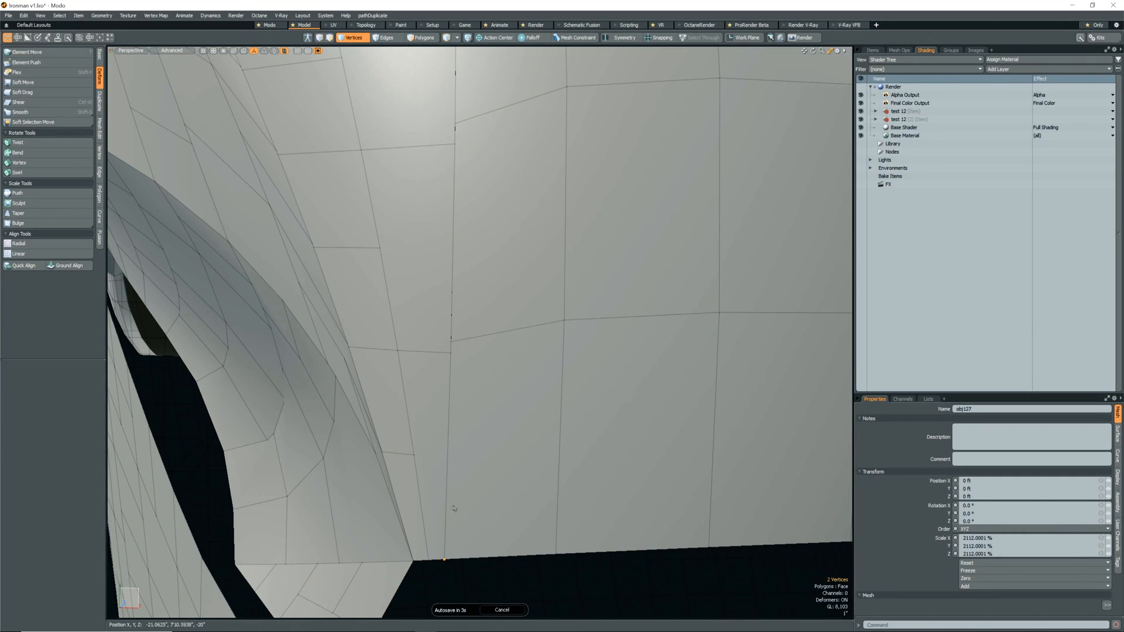
{"action": "scroll", "coordinate": [455, 512], "scroll_direction": "down", "scroll_amount": 4}
{"action": "key", "text": "Escape"}
{"action": "scroll", "coordinate": [460, 369], "scroll_direction": "down", "scroll_amount": 2}
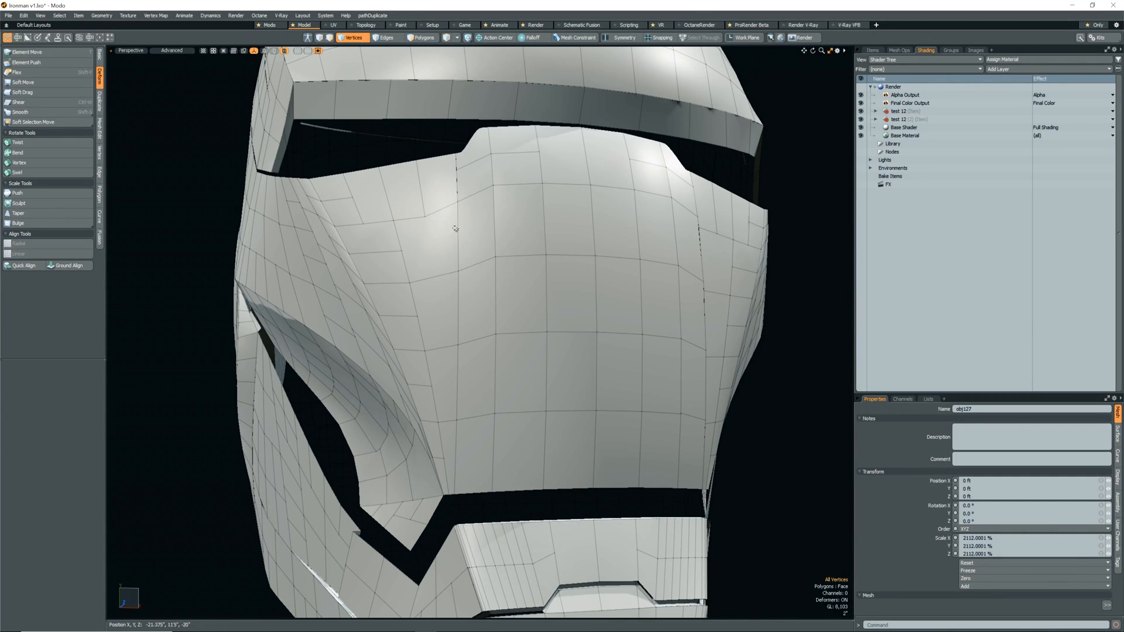
{"action": "scroll", "coordinate": [456, 216], "scroll_direction": "down", "scroll_amount": 5}
{"action": "scroll", "coordinate": [515, 310], "scroll_direction": "up", "scroll_amount": 5}
{"action": "left_click_drag", "start_coordinate": [515, 310], "coordinate": [442, 311], "text": "alt"}
{"action": "right_click_drag", "start_coordinate": [450, 304], "coordinate": [465, 337]}
{"action": "key", "text": "j"}
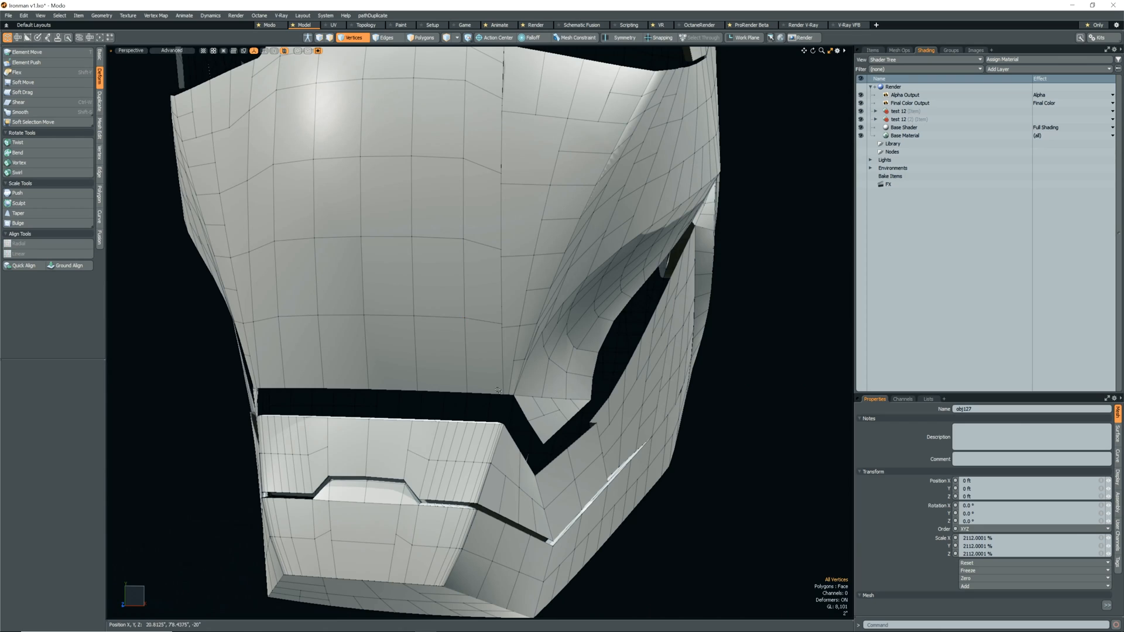
Join the paired vertices along the seam between the centre panel and the right side of the faceplate.
{"action": "scroll", "coordinate": [474, 345], "scroll_direction": "up", "scroll_amount": 4}
{"action": "scroll", "coordinate": [463, 316], "scroll_direction": "down", "scroll_amount": 4}
{"action": "right_click_drag", "start_coordinate": [436, 221], "coordinate": [444, 265]}
{"action": "key", "text": "j"}
{"action": "key", "text": "Return"}
{"action": "left_click_drag", "start_coordinate": [487, 253], "coordinate": [487, 243]}
{"action": "key", "text": "j"}
{"action": "left_click_drag", "start_coordinate": [488, 324], "coordinate": [488, 319]}
{"action": "key", "text": "j"}
{"action": "left_click_drag", "start_coordinate": [502, 394], "coordinate": [501, 388]}
{"action": "key", "text": "j"}
{"action": "scroll", "coordinate": [495, 346], "scroll_direction": "down", "scroll_amount": 3}
{"action": "left_click_drag", "start_coordinate": [490, 229], "coordinate": [490, 218]}
{"action": "key", "text": "j"}
{"action": "left_click_drag", "start_coordinate": [490, 155], "coordinate": [481, 221], "text": "alt+shift"}
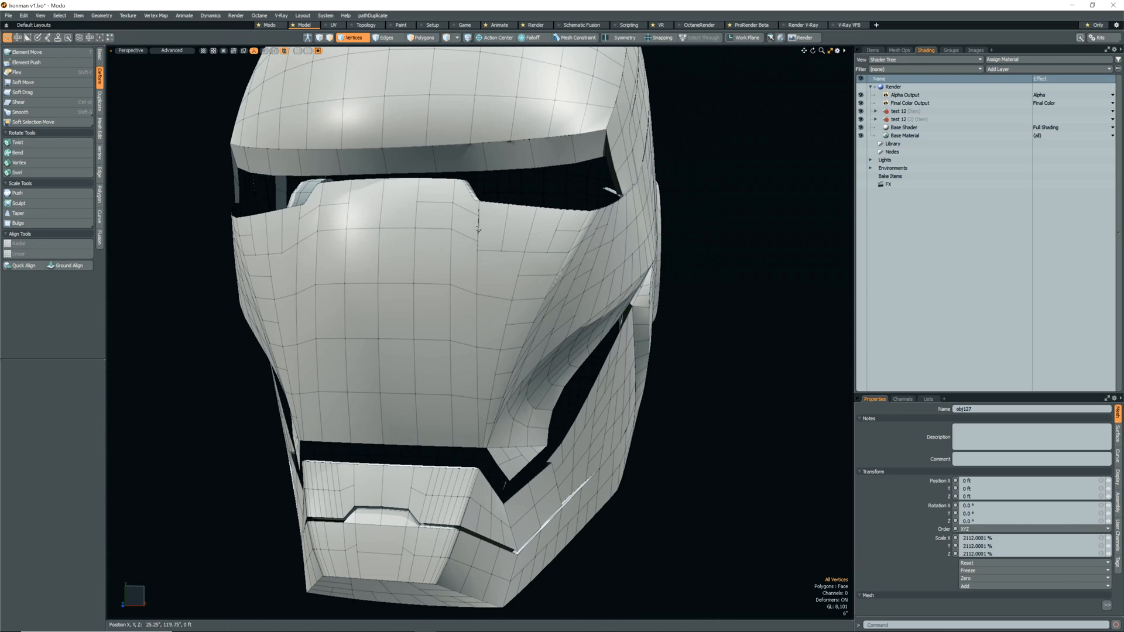
Cut a new edge across the top of the faceplate's centre panel with Edge Slice.
{"action": "left_click_drag", "start_coordinate": [351, 281], "coordinate": [423, 326], "text": "alt"}
{"action": "key", "text": "c"}
{"action": "left_click", "coordinate": [413, 333]}
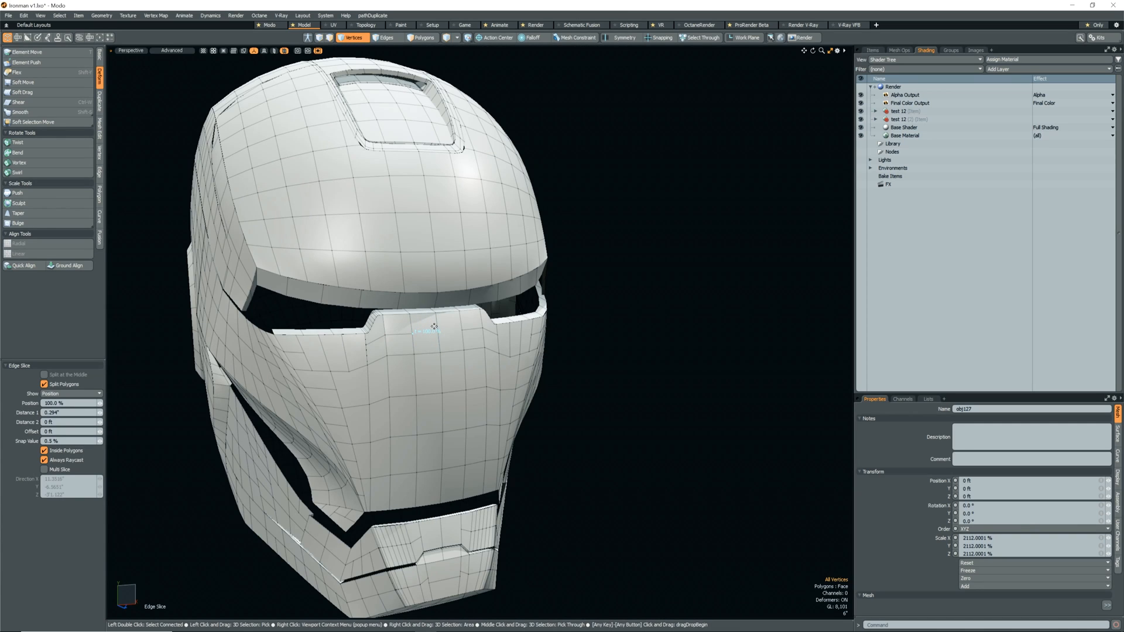
{"action": "scroll", "coordinate": [437, 326], "scroll_direction": "up", "scroll_amount": 4}
{"action": "left_click", "coordinate": [440, 338]}
{"action": "left_click", "coordinate": [488, 334]}
{"action": "key", "text": "space"}
{"action": "scroll", "coordinate": [468, 340], "scroll_direction": "down", "scroll_amount": 4}
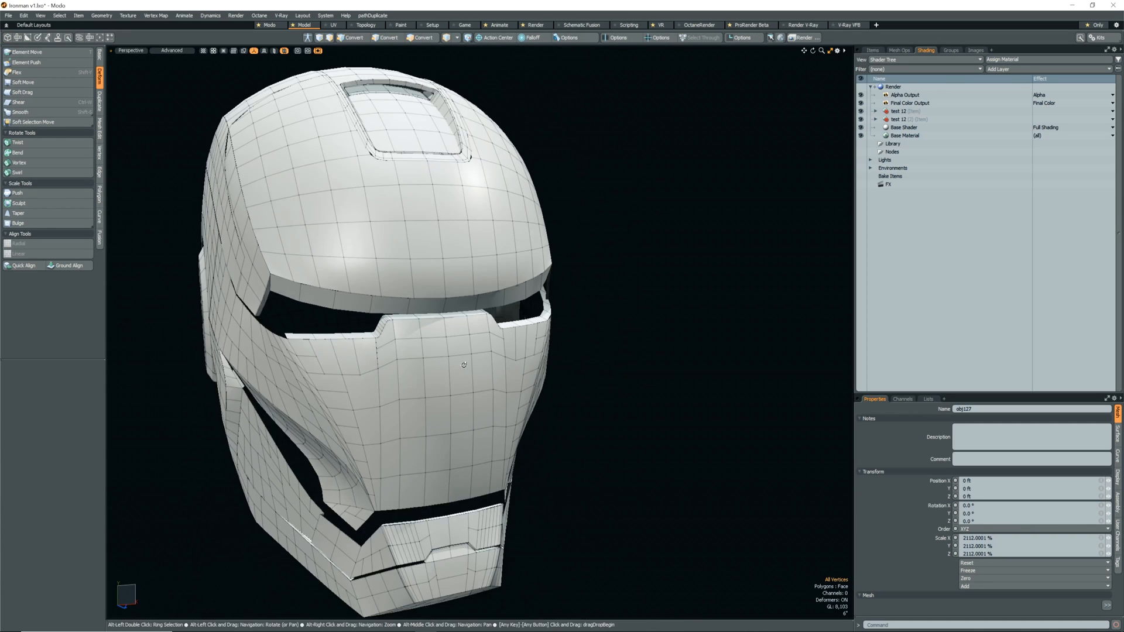
Add a loop slice across the faceplate polygons directly beneath the right-hand eye opening.
{"action": "left_click_drag", "start_coordinate": [468, 342], "coordinate": [410, 345], "text": "alt"}
{"action": "scroll", "coordinate": [534, 345], "scroll_direction": "up", "scroll_amount": 3}
{"action": "left_click_drag", "start_coordinate": [527, 346], "coordinate": [465, 368], "text": "alt"}
{"action": "left_click_drag", "start_coordinate": [437, 392], "coordinate": [418, 384], "text": "alt"}
{"action": "scroll", "coordinate": [419, 385], "scroll_direction": "down", "scroll_amount": 3}
{"action": "scroll", "coordinate": [413, 381], "scroll_direction": "up", "scroll_amount": 3}
{"action": "scroll", "coordinate": [404, 374], "scroll_direction": "up", "scroll_amount": 5}
{"action": "scroll", "coordinate": [410, 378], "scroll_direction": "down", "scroll_amount": 3}
{"action": "key", "text": "t"}
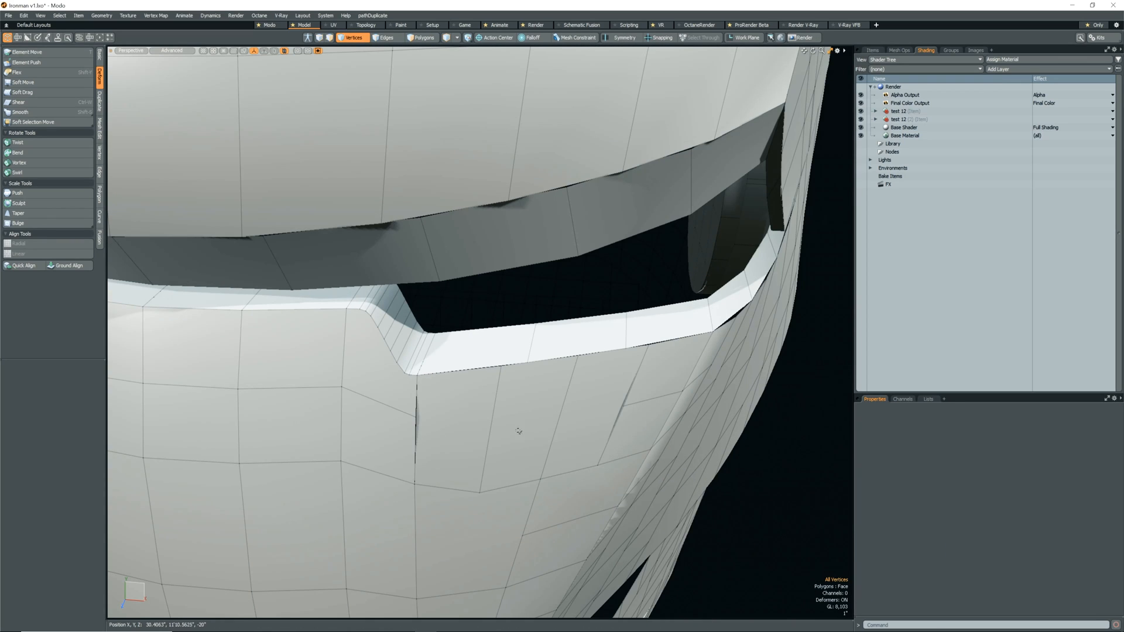
{"action": "key", "text": "alt+c"}
{"action": "left_click", "coordinate": [538, 431]}
{"action": "left_click_drag", "start_coordinate": [538, 431], "coordinate": [516, 436], "text": "alt"}
{"action": "key", "text": "q"}
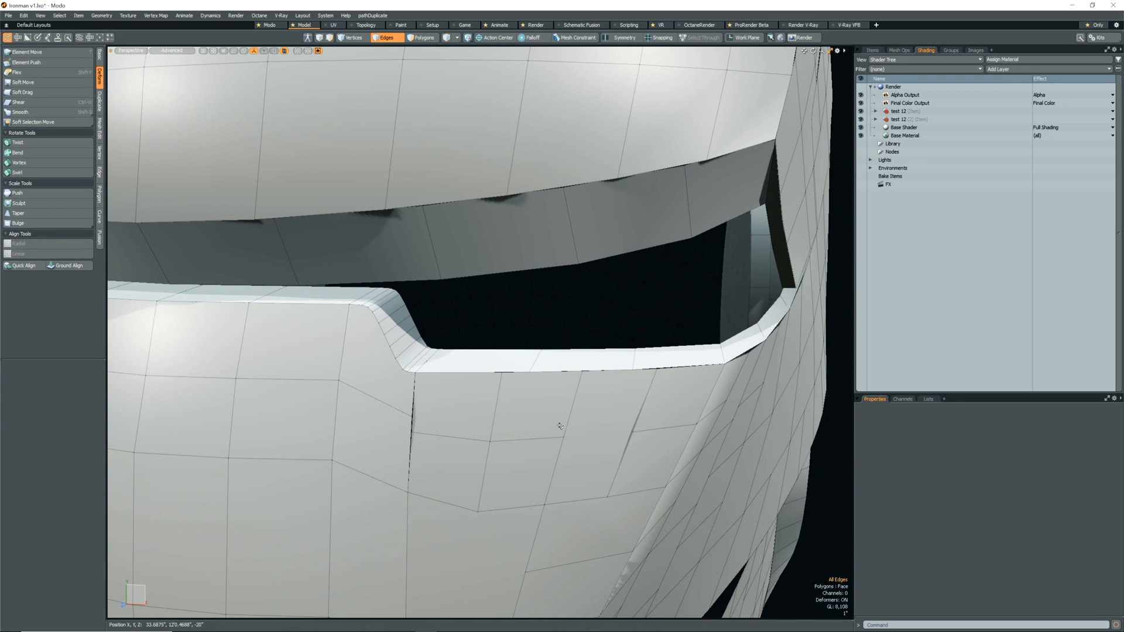
Extend the new edge row to the next vertical edge with Edge Slice and select the vertex at its end.
{"action": "key", "text": "c"}
{"action": "left_click", "coordinate": [632, 431]}
{"action": "key", "text": "q"}
{"action": "key", "text": "1"}
{"action": "left_click", "coordinate": [634, 434]}
{"action": "scroll", "coordinate": [638, 438], "scroll_direction": "down", "scroll_amount": 3}
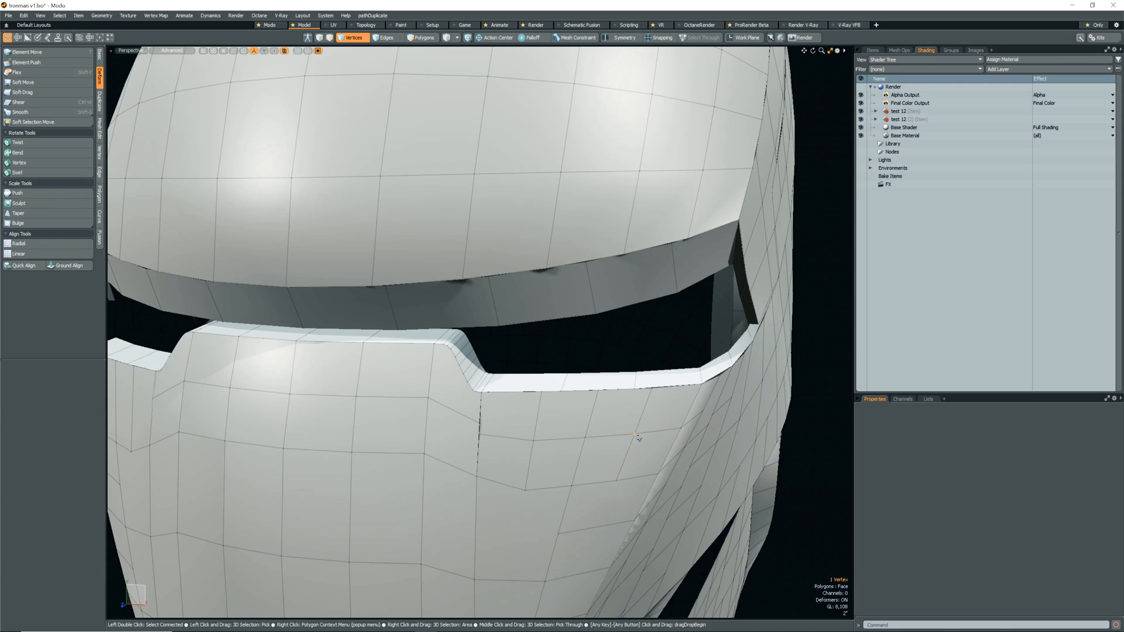
Refine the edge layout beneath the right-hand eye opening and join the neighbouring seam vertices.
{"action": "key", "text": "alt+c"}
{"action": "left_click", "coordinate": [384, 313]}
{"action": "left_click_drag", "start_coordinate": [433, 374], "coordinate": [381, 375], "text": "alt"}
{"action": "key", "text": "c"}
{"action": "scroll", "coordinate": [608, 465], "scroll_direction": "down", "scroll_amount": 3}
{"action": "key", "text": "q"}
{"action": "left_click_drag", "start_coordinate": [468, 463], "coordinate": [510, 438], "text": "alt"}
{"action": "scroll", "coordinate": [508, 446], "scroll_direction": "up", "scroll_amount": 4}
{"action": "key", "text": "alt+j"}
{"action": "scroll", "coordinate": [487, 424], "scroll_direction": "down", "scroll_amount": 6}
{"action": "scroll", "coordinate": [515, 439], "scroll_direction": "up", "scroll_amount": 3}
{"action": "key", "text": "alt+s"}
{"action": "scroll", "coordinate": [510, 438], "scroll_direction": "down", "scroll_amount": 5}
{"action": "key", "text": "q"}
Move the lower rim polygons of the right-hand eye opening from their own mesh into the faceplate mesh.
{"action": "left_click", "coordinate": [650, 460]}
{"action": "scroll", "coordinate": [650, 459], "scroll_direction": "down", "scroll_amount": 2}
{"action": "left_click_drag", "start_coordinate": [629, 460], "coordinate": [499, 439], "text": "alt"}
{"action": "scroll", "coordinate": [538, 449], "scroll_direction": "up", "scroll_amount": 3}
{"action": "scroll", "coordinate": [538, 449], "scroll_direction": "up", "scroll_amount": 5}
{"action": "scroll", "coordinate": [484, 452], "scroll_direction": "down", "scroll_amount": 4}
{"action": "key", "text": "5"}
{"action": "left_click", "coordinate": [583, 417]}
{"action": "scroll", "coordinate": [583, 418], "scroll_direction": "down", "scroll_amount": 4}
{"action": "left_click_drag", "start_coordinate": [574, 429], "coordinate": [524, 438], "text": "alt"}
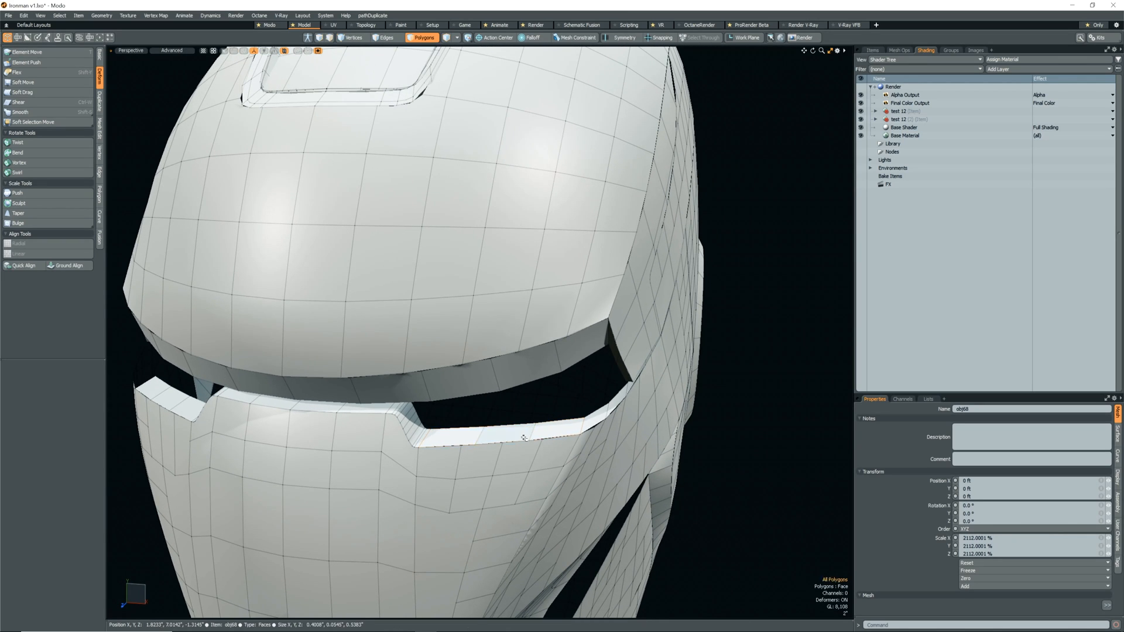
{"action": "key", "text": "2"}
{"action": "scroll", "coordinate": [510, 434], "scroll_direction": "up", "scroll_amount": 4}
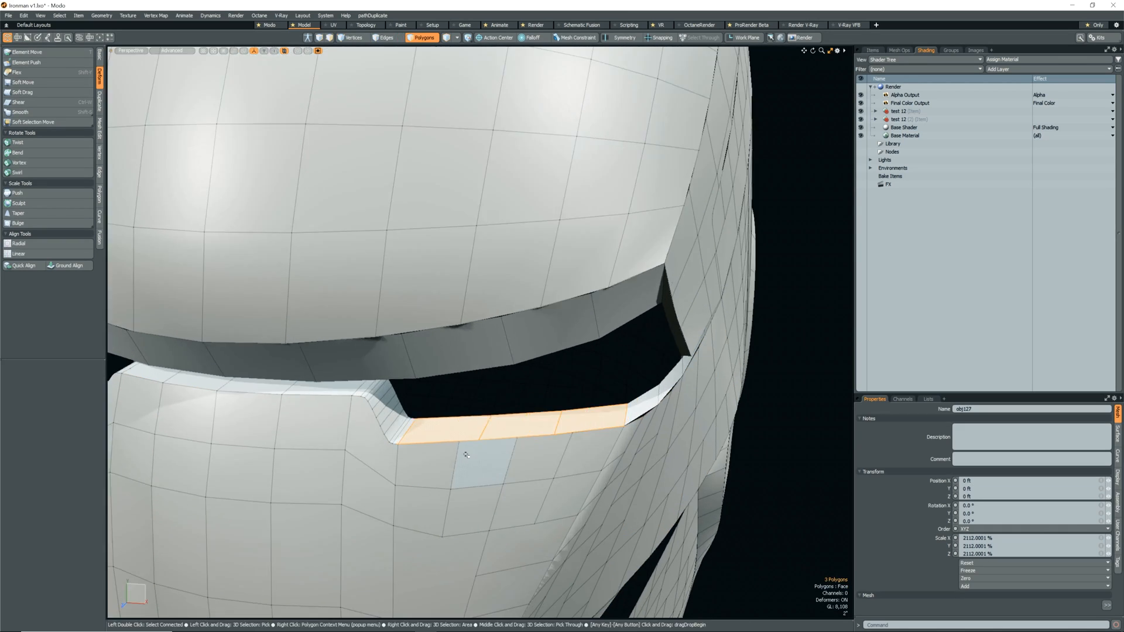
Slide the first cross edge on the lower eye rim by -26.5% toward the matching faceplate edge.
{"action": "left_click", "coordinate": [484, 427]}
{"action": "key", "text": "alt+g"}
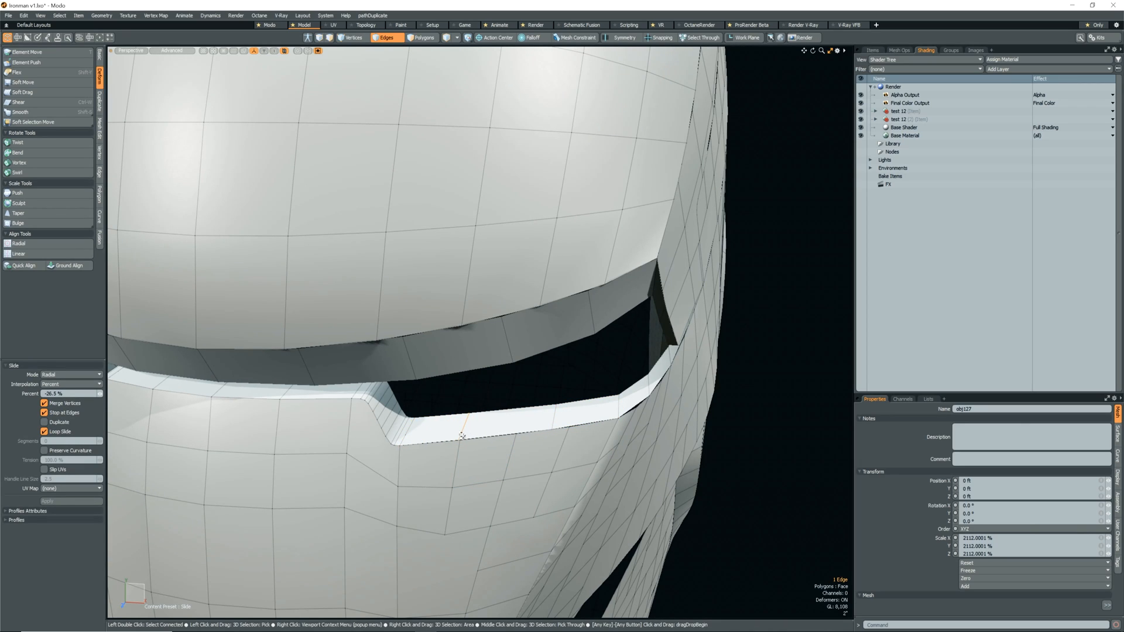
{"action": "key", "text": "1"}
{"action": "key", "text": "Escape"}
{"action": "left_click_drag", "start_coordinate": [473, 447], "coordinate": [496, 433], "text": "alt"}
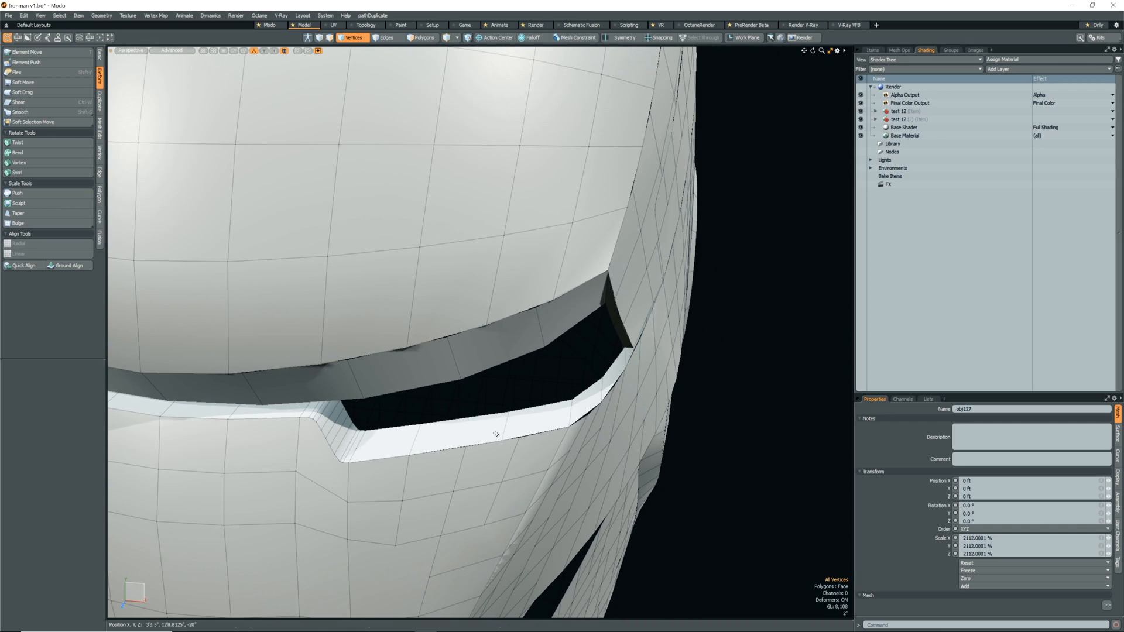
Slide the next cross edge on the lower eye rim and add a loop slice through the rim.
{"action": "left_click", "coordinate": [501, 433]}
{"action": "key", "text": "alt+g"}
{"action": "key", "text": "space"}
{"action": "key", "text": "alt+c"}
{"action": "left_click", "coordinate": [476, 433]}
{"action": "key", "text": "space"}
Join the paired vertices where the faceplate grid meets the cheek seam below the outer eye corner.
{"action": "key", "text": "1"}
{"action": "scroll", "coordinate": [551, 438], "scroll_direction": "down", "scroll_amount": 4}
{"action": "scroll", "coordinate": [551, 438], "scroll_direction": "up", "scroll_amount": 5}
{"action": "left_click_drag", "start_coordinate": [566, 436], "coordinate": [537, 436], "text": "alt"}
{"action": "key", "text": "Escape"}
{"action": "scroll", "coordinate": [568, 448], "scroll_direction": "down", "scroll_amount": 5}
{"action": "scroll", "coordinate": [537, 436], "scroll_direction": "up", "scroll_amount": 5}
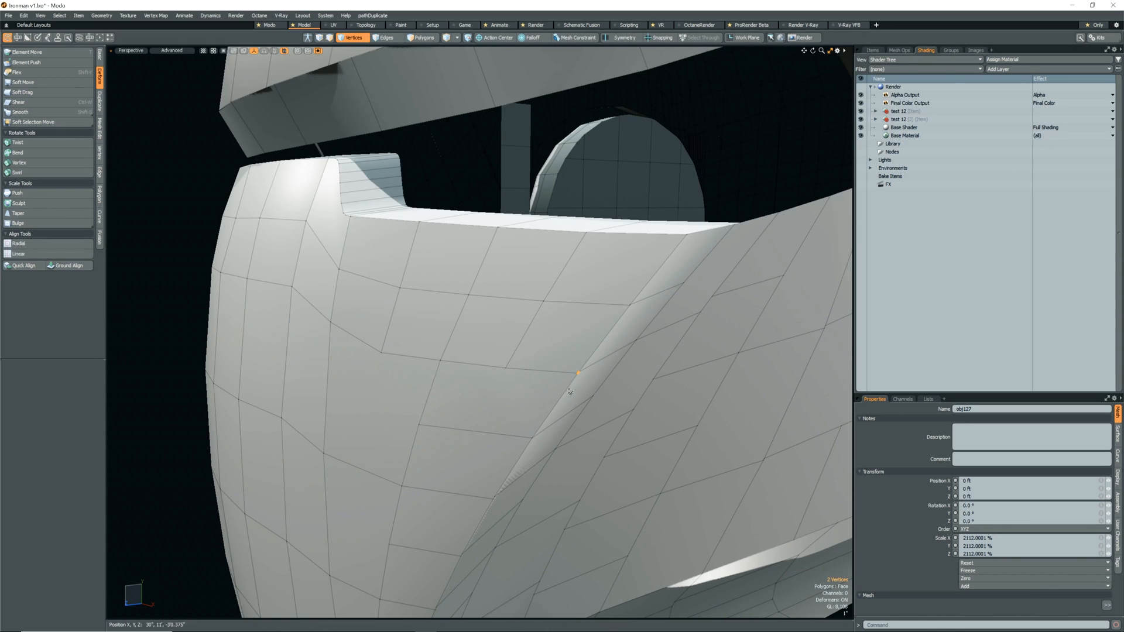
{"action": "key", "text": "Escape"}
{"action": "scroll", "coordinate": [652, 278], "scroll_direction": "down", "scroll_amount": 3}
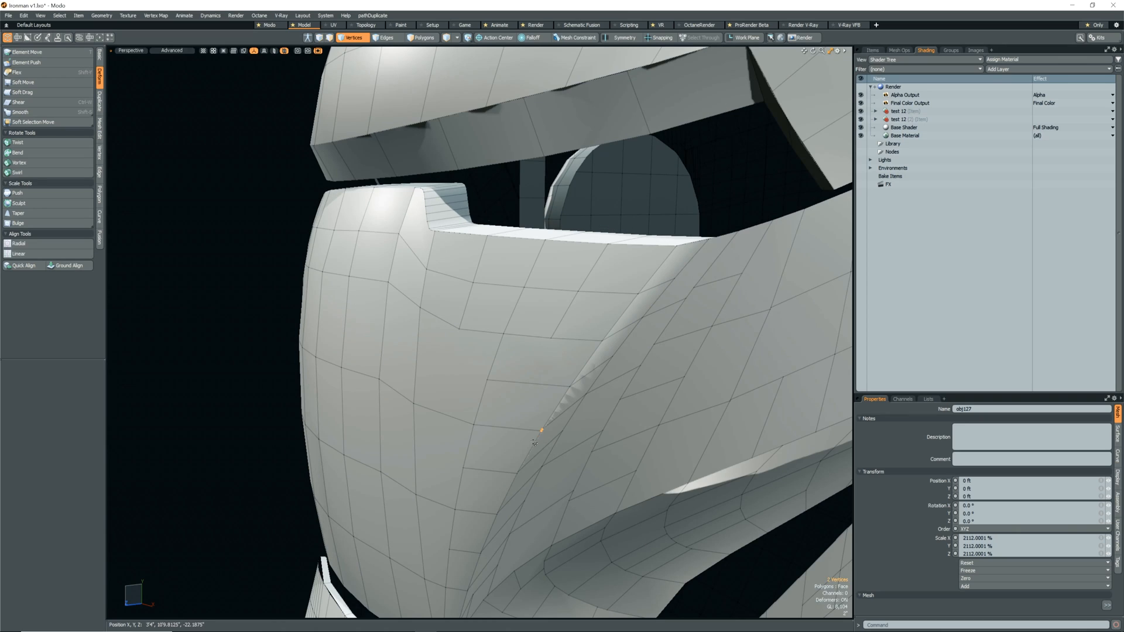
Join the next two pairs of seam vertices further down the cheek crease.
{"action": "left_click", "coordinate": [497, 514]}
{"action": "key", "text": "Home"}
{"action": "key", "text": "Escape"}
{"action": "scroll", "coordinate": [466, 512], "scroll_direction": "down", "scroll_amount": 4}
{"action": "scroll", "coordinate": [479, 531], "scroll_direction": "up", "scroll_amount": 6}
{"action": "left_click", "coordinate": [503, 484]}
{"action": "key", "text": "Home"}
{"action": "key", "text": "Escape"}
{"action": "scroll", "coordinate": [485, 516], "scroll_direction": "up", "scroll_amount": 2}
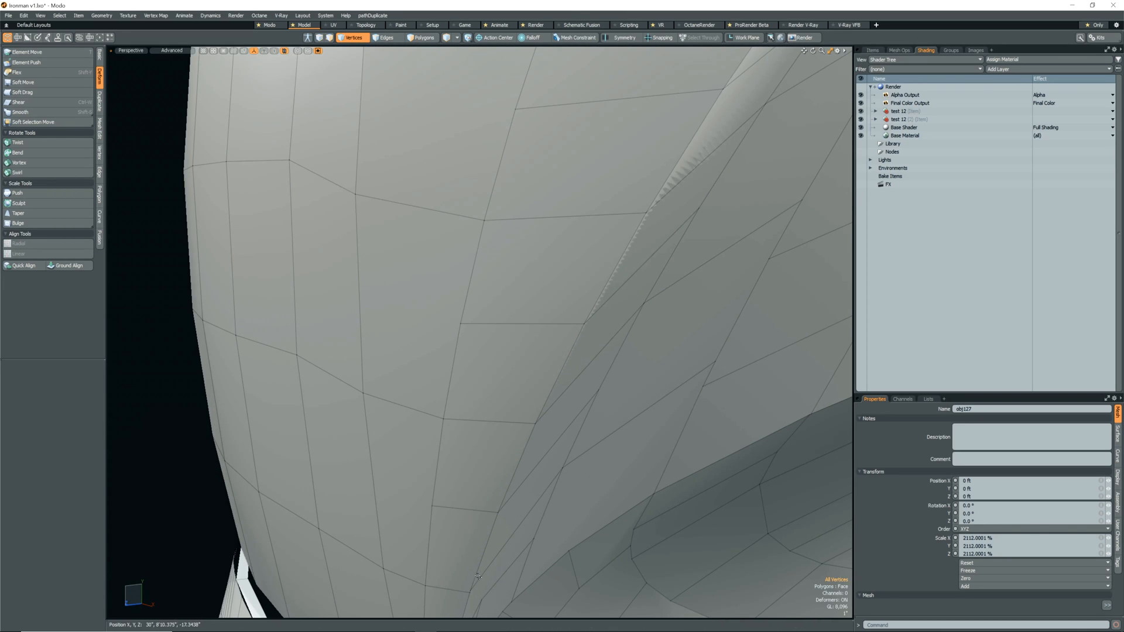
Join the remaining unmatched vertices at the lower end of the cheek seam.
{"action": "left_click", "coordinate": [481, 543]}
{"action": "key", "text": "Home"}
{"action": "key", "text": "Escape"}
{"action": "scroll", "coordinate": [485, 521], "scroll_direction": "down", "scroll_amount": 4}
{"action": "scroll", "coordinate": [497, 523], "scroll_direction": "up", "scroll_amount": 6}
{"action": "left_click", "coordinate": [506, 498]}
{"action": "scroll", "coordinate": [491, 545], "scroll_direction": "down", "scroll_amount": 6}
{"action": "left_click_drag", "start_coordinate": [491, 545], "coordinate": [507, 459], "text": "alt"}
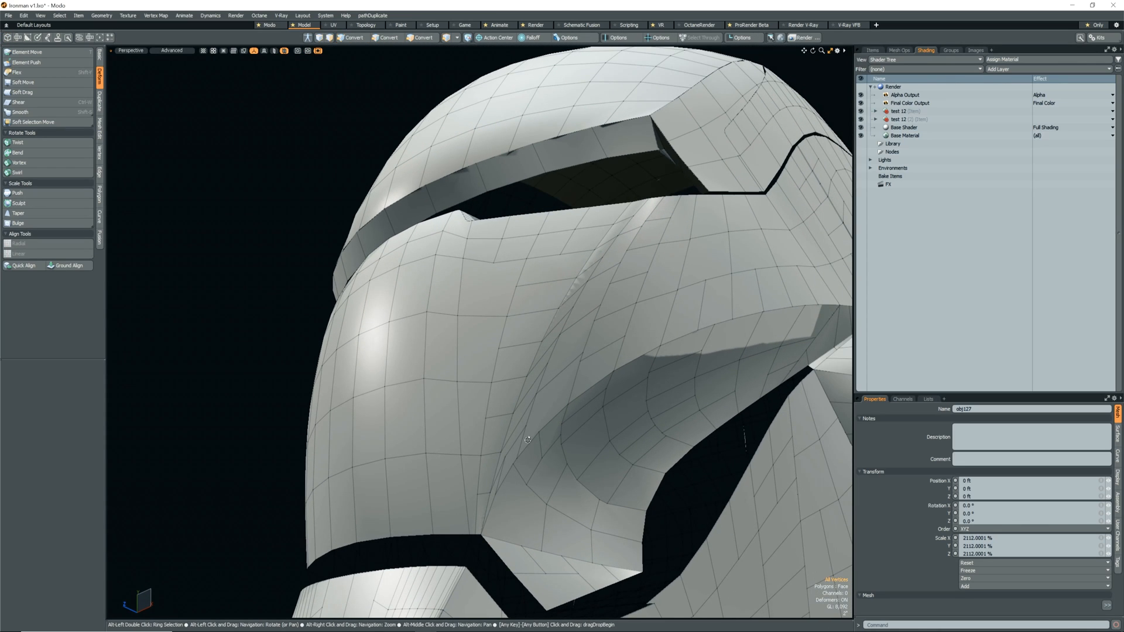
Remove the redundant edge loop running beside the lower cheek seam.
{"action": "scroll", "coordinate": [503, 467], "scroll_direction": "up", "scroll_amount": 3}
{"action": "key", "text": "2"}
{"action": "double_click", "coordinate": [500, 474]}
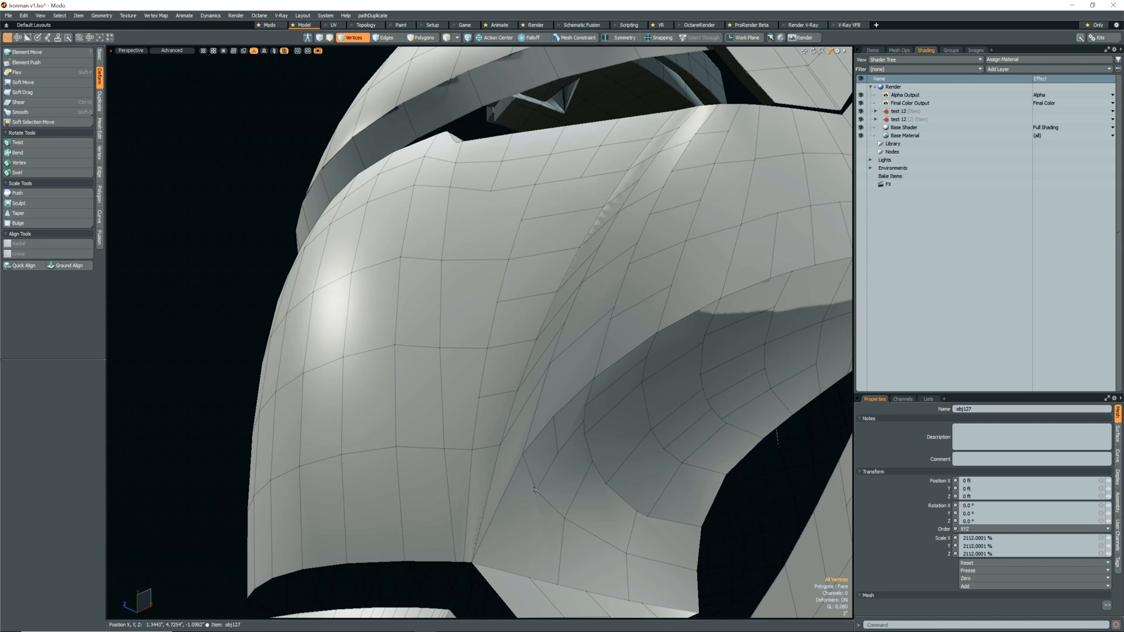
{"action": "scroll", "coordinate": [535, 490], "scroll_direction": "down", "scroll_amount": 5}
{"action": "left_click_drag", "start_coordinate": [534, 490], "coordinate": [507, 514], "text": "alt"}
{"action": "scroll", "coordinate": [504, 516], "scroll_direction": "up", "scroll_amount": 5}
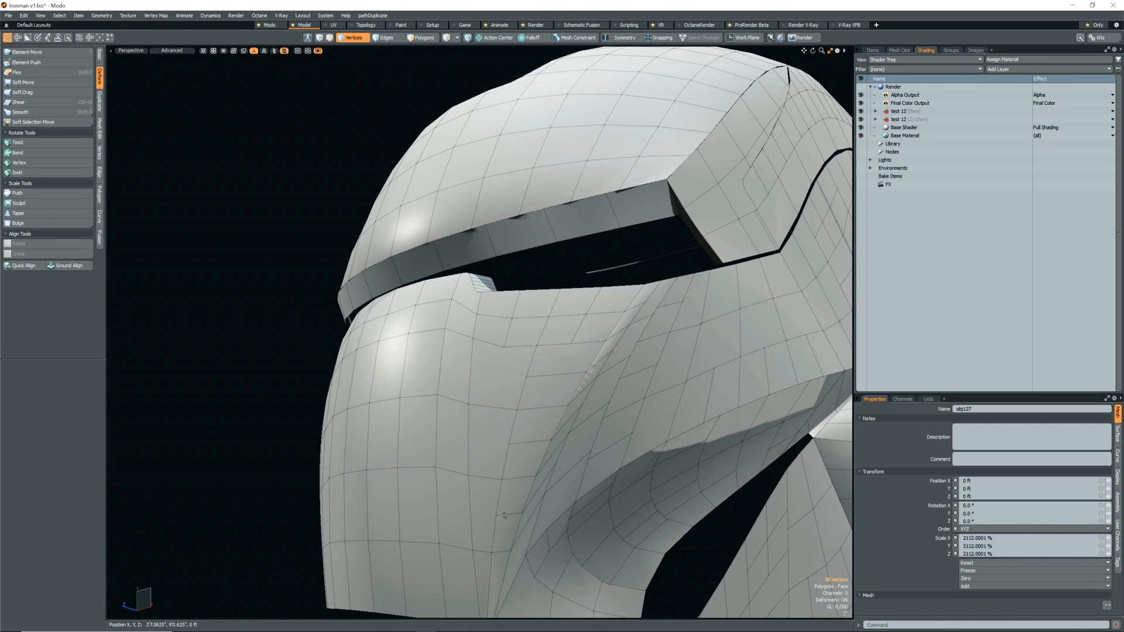
Slide the vertices along the middle of the cheek seam to even out the edge flow.
{"action": "scroll", "coordinate": [609, 356], "scroll_direction": "down", "scroll_amount": 3}
{"action": "mouse_move", "coordinate": [563, 486]}
{"action": "left_mouse_down", "text": "alt"}
{"action": "mouse_move", "coordinate": [511, 464]}
{"action": "mouse_move", "coordinate": [580, 495]}
{"action": "mouse_move", "coordinate": [561, 491]}
{"action": "mouse_move", "coordinate": [484, 547]}
{"action": "mouse_move", "coordinate": [606, 472]}
{"action": "mouse_move", "coordinate": [541, 496]}
{"action": "mouse_move", "coordinate": [553, 457]}
{"action": "mouse_move", "coordinate": [569, 468]}
{"action": "left_mouse_up", "text": "alt"}
{"action": "key", "text": "alt+g"}
{"action": "key", "text": "space"}
{"action": "key", "text": "alt+g"}
{"action": "key", "text": "space"}
Slide two upper seam vertices below the eye opening into line with the faceplate rows.
{"action": "left_click", "coordinate": [582, 387]}
{"action": "key", "text": "alt+g"}
{"action": "left_click_drag", "start_coordinate": [582, 388], "coordinate": [582, 386]}
{"action": "key", "text": "space"}
{"action": "left_click", "coordinate": [609, 341]}
{"action": "key", "text": "alt+g"}
{"action": "left_click_drag", "start_coordinate": [609, 341], "coordinate": [596, 415]}
{"action": "key", "text": "space"}
Try to delete the long uneven polygon on the upper cheek seam, restoring it again.
{"action": "scroll", "coordinate": [582, 415], "scroll_direction": "up", "scroll_amount": 4}
{"action": "key", "text": "3"}
{"action": "left_click", "coordinate": [599, 408]}
{"action": "key", "text": "Delete"}
{"action": "key", "text": "ctrl+z"}
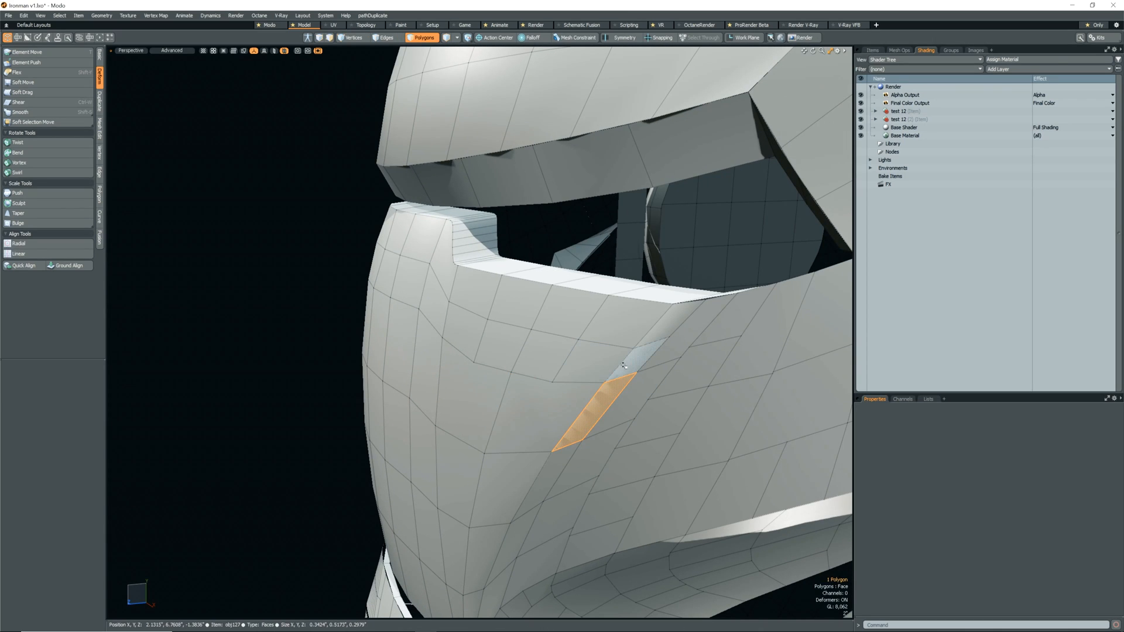
Select all connected polygons of the faceplate shell.
{"action": "key", "text": "1"}
{"action": "double_click", "coordinate": [612, 392]}
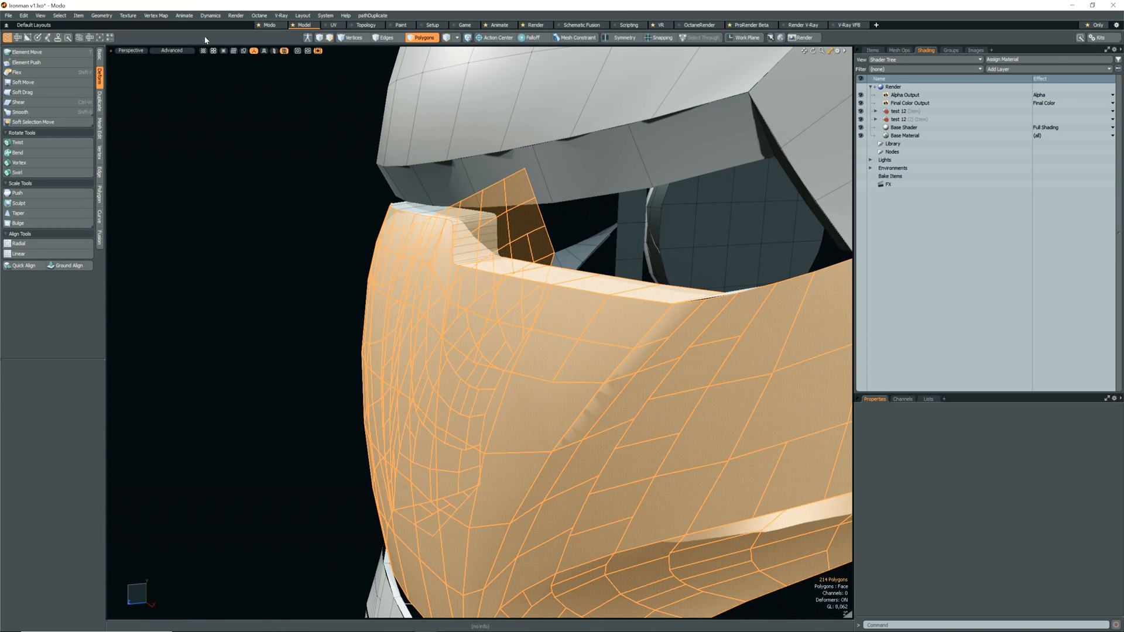
{"action": "left_click_drag", "start_coordinate": [613, 392], "coordinate": [632, 419], "text": "alt"}
Join the stray vertices at the row end in the middle of the cheek.
{"action": "key", "text": "1"}
{"action": "left_click", "coordinate": [640, 420]}
{"action": "key", "text": "q"}
{"action": "left_click", "coordinate": [641, 420]}
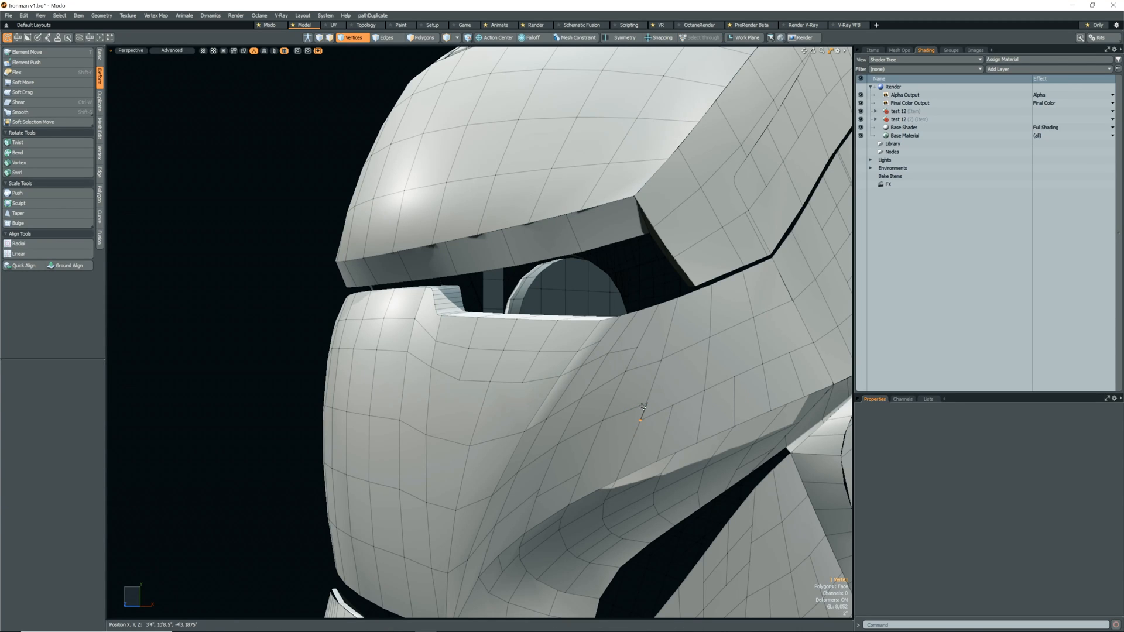
{"action": "scroll", "coordinate": [650, 392], "scroll_direction": "down", "scroll_amount": 5}
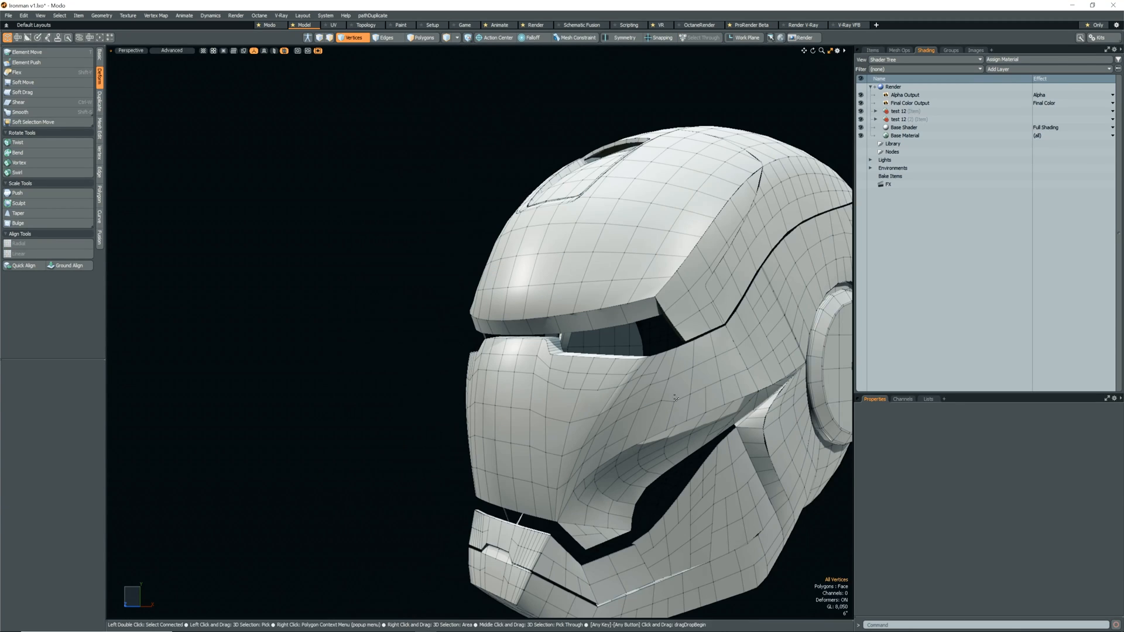
Slide the cheek vertex below the outer eye corner by 100% with Merge Vertices on.
{"action": "left_click_drag", "start_coordinate": [686, 389], "coordinate": [683, 361], "text": "alt"}
{"action": "left_click", "coordinate": [658, 385]}
{"action": "key", "text": "s"}
{"action": "key", "text": "q"}
{"action": "left_click", "coordinate": [672, 393]}
{"action": "key", "text": "s"}
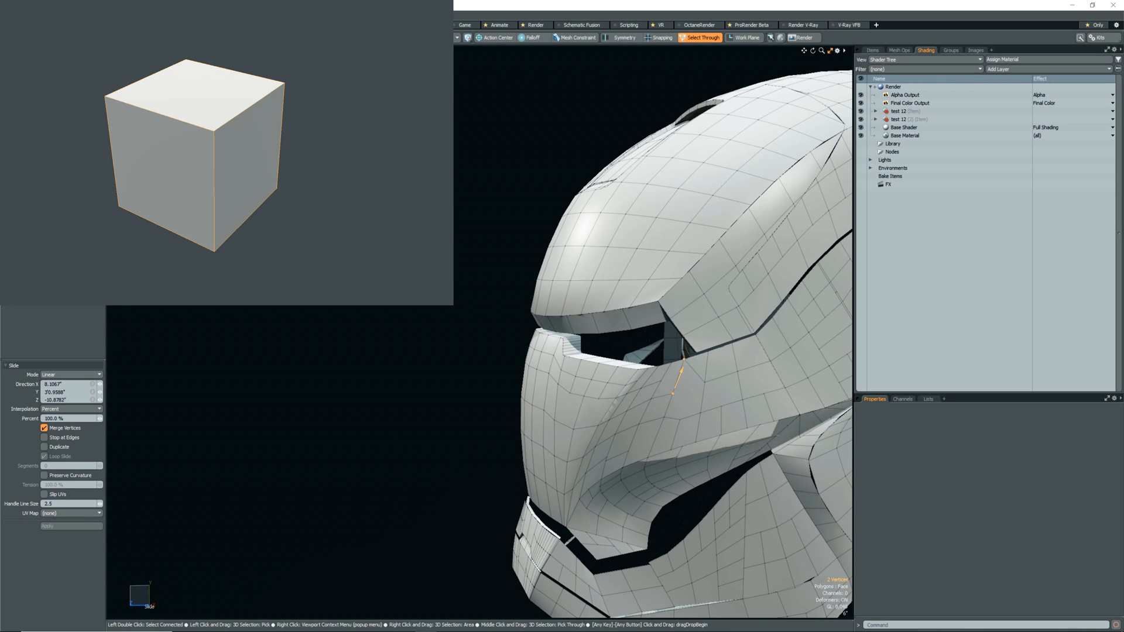
Slide the single vertex below the outer eye corner linearly along its cheek edge.
{"action": "key", "text": "q"}
{"action": "left_click", "coordinate": [675, 394]}
{"action": "key", "text": "s"}
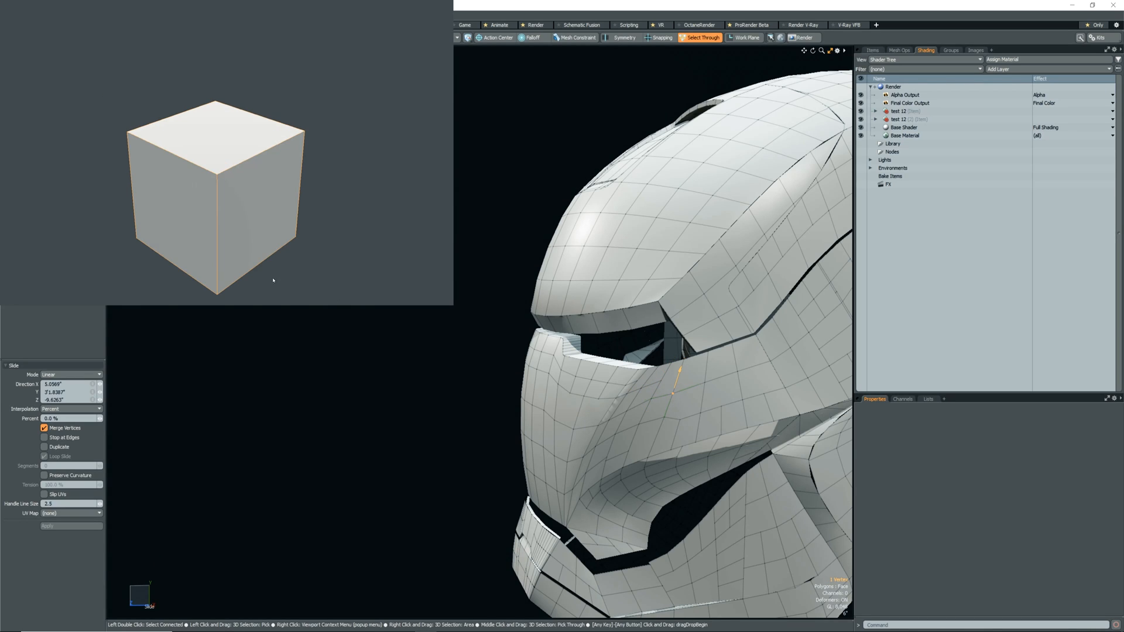
{"action": "left_click_drag", "start_coordinate": [674, 390], "coordinate": [650, 374]}
{"action": "key", "text": "q"}
Join a vertex pair beside the cheek crease and slide a neighbouring vertex linearly along its edge.
{"action": "scroll", "coordinate": [654, 407], "scroll_direction": "up", "scroll_amount": 5}
{"action": "left_click", "coordinate": [655, 406]}
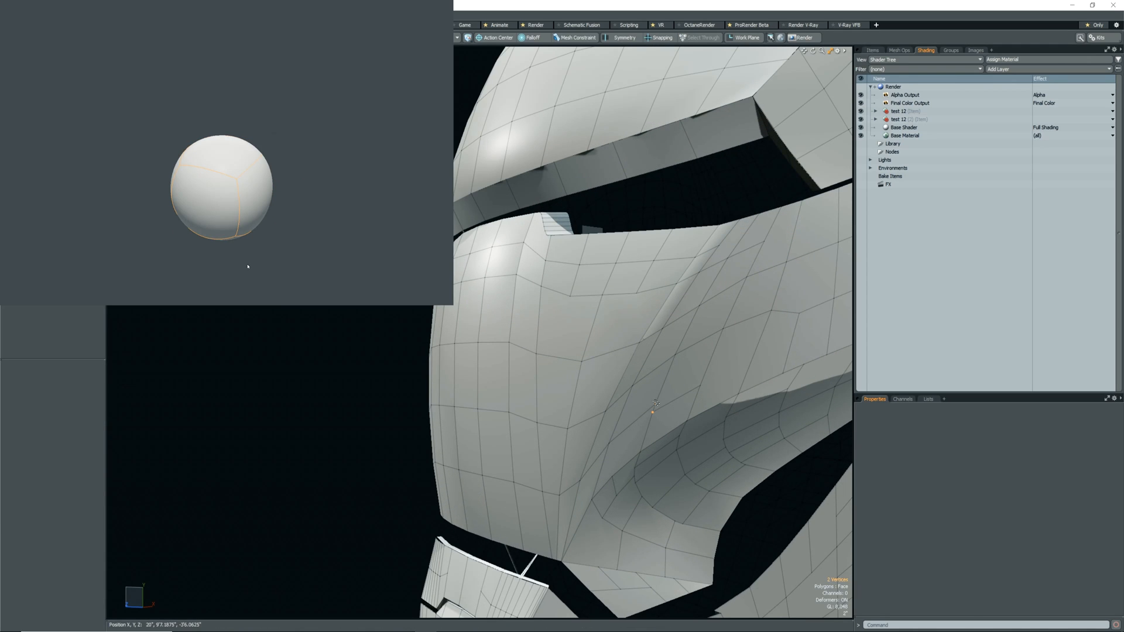
{"action": "left_click", "coordinate": [702, 384]}
{"action": "key", "text": "s"}
{"action": "key", "text": "q"}
{"action": "scroll", "coordinate": [662, 421], "scroll_direction": "down", "scroll_amount": 5}
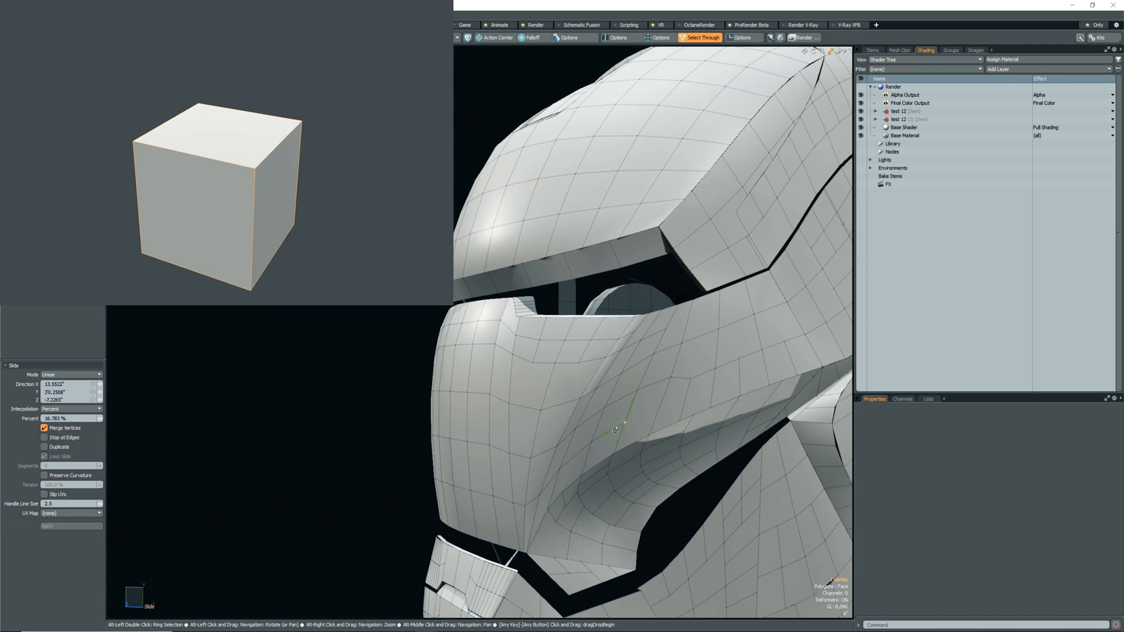
Slide the next mid-cheek vertex linearly along its upright edge by about -5.3%.
{"action": "key", "text": "s"}
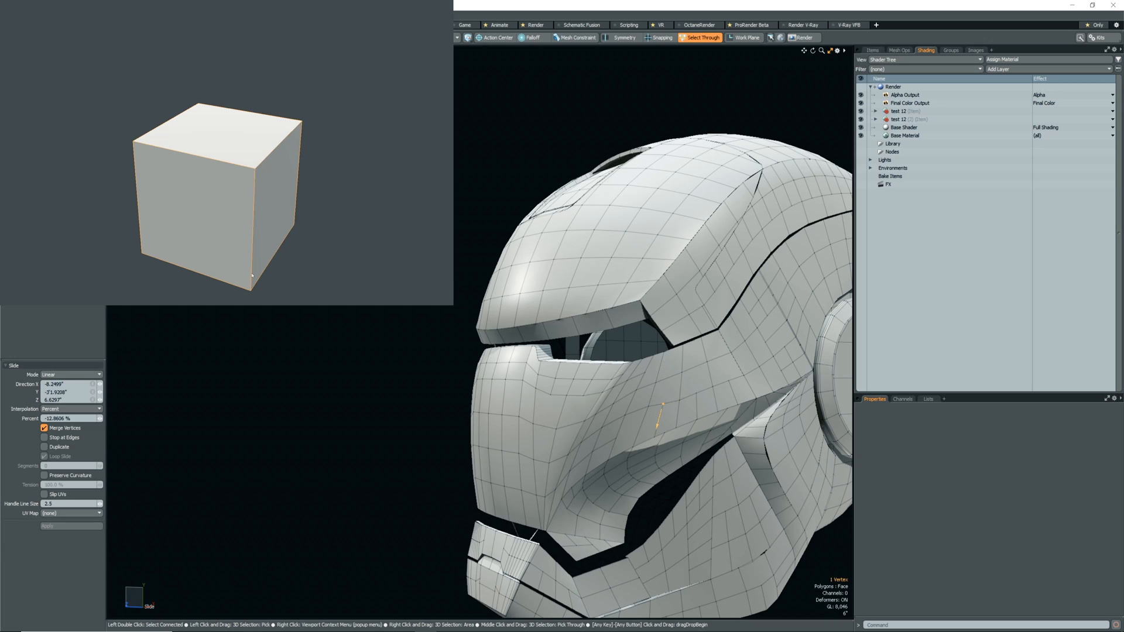
{"action": "key", "text": "q"}
{"action": "left_click", "coordinate": [679, 400]}
{"action": "key", "text": "s"}
{"action": "left_click_drag", "start_coordinate": [679, 399], "coordinate": [662, 421]}
{"action": "key", "text": "ctrl+z"}
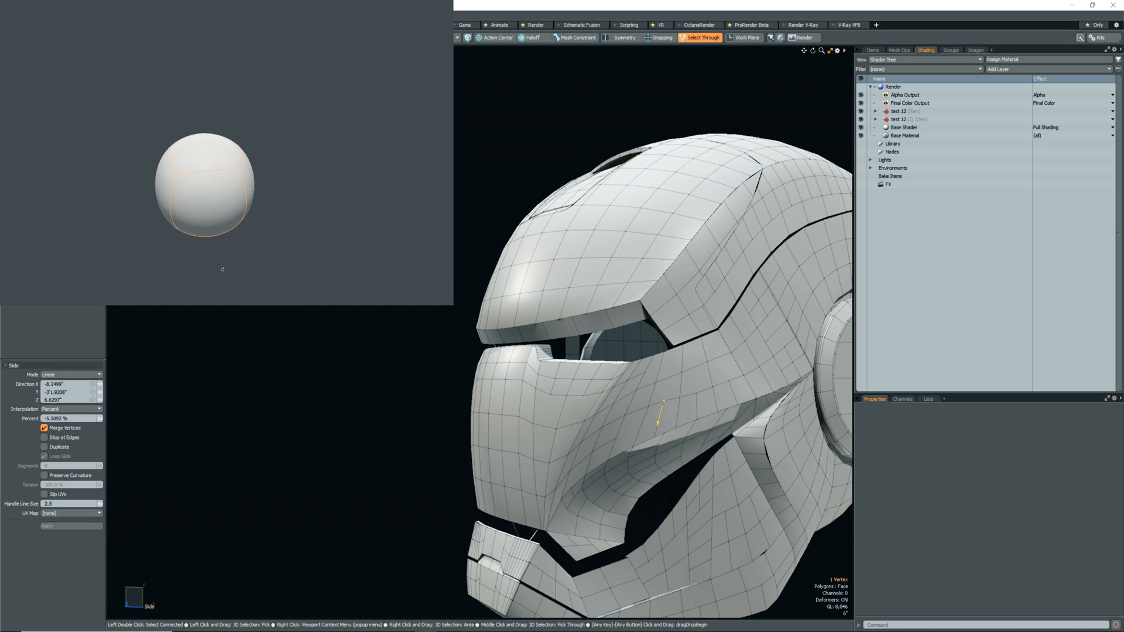
{"action": "key", "text": "Escape"}
Loop-slice the cheek polygons beneath the outer eye corner and adjust the row with Slide.
{"action": "key", "text": "alt+c"}
{"action": "left_click", "coordinate": [667, 381]}
{"action": "key", "text": "q"}
{"action": "key", "text": "s"}
{"action": "left_click", "coordinate": [657, 400]}
{"action": "key", "text": "q"}
{"action": "scroll", "coordinate": [675, 416], "scroll_direction": "down", "scroll_amount": 3}
{"action": "scroll", "coordinate": [674, 418], "scroll_direction": "up", "scroll_amount": 10}
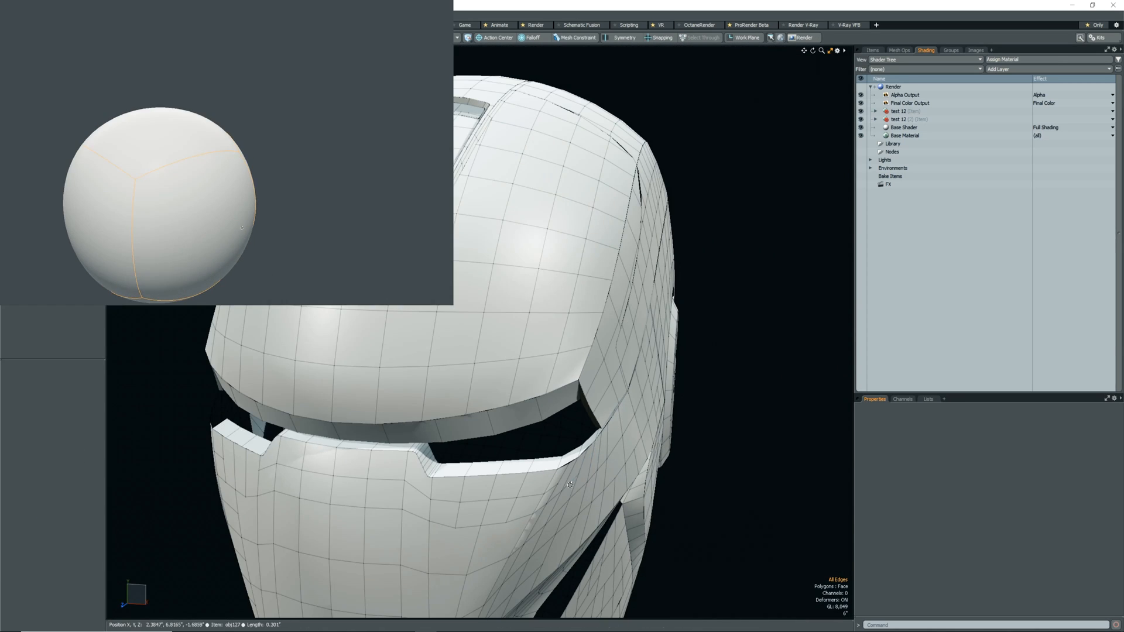
Select the upright edge below the outer eye corner and extend new cuts from it across the upper cheek.
{"action": "left_click_drag", "start_coordinate": [585, 433], "coordinate": [523, 454], "text": "alt"}
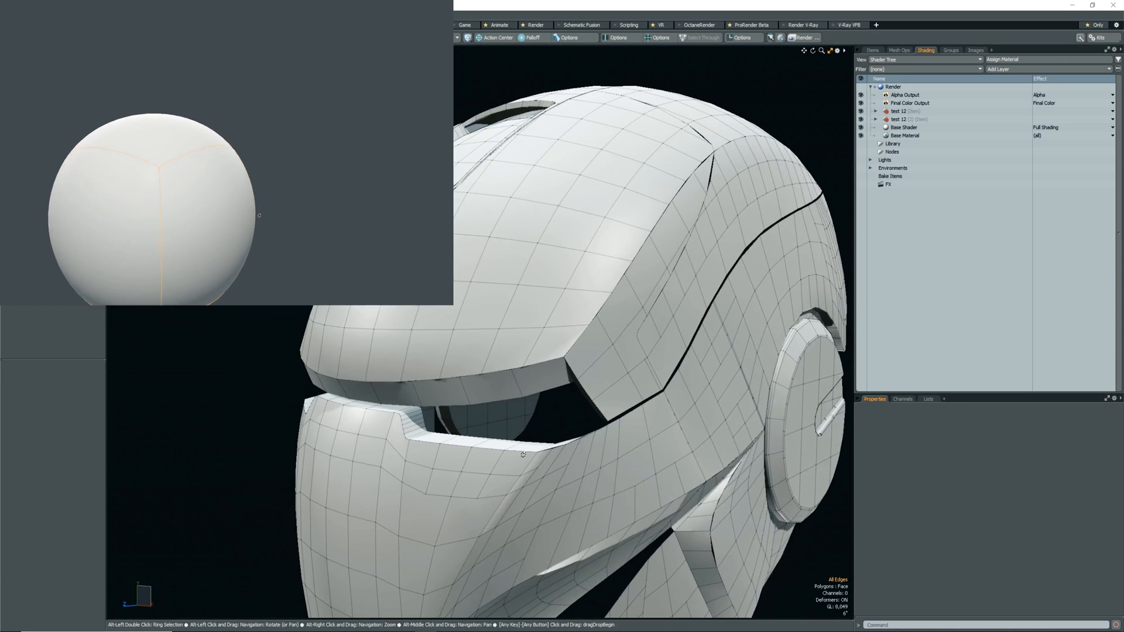
{"action": "left_click_drag", "start_coordinate": [652, 419], "coordinate": [633, 435], "text": "alt"}
{"action": "double_click", "coordinate": [632, 439]}
{"action": "key", "text": "Escape"}
{"action": "key", "text": "alt+c"}
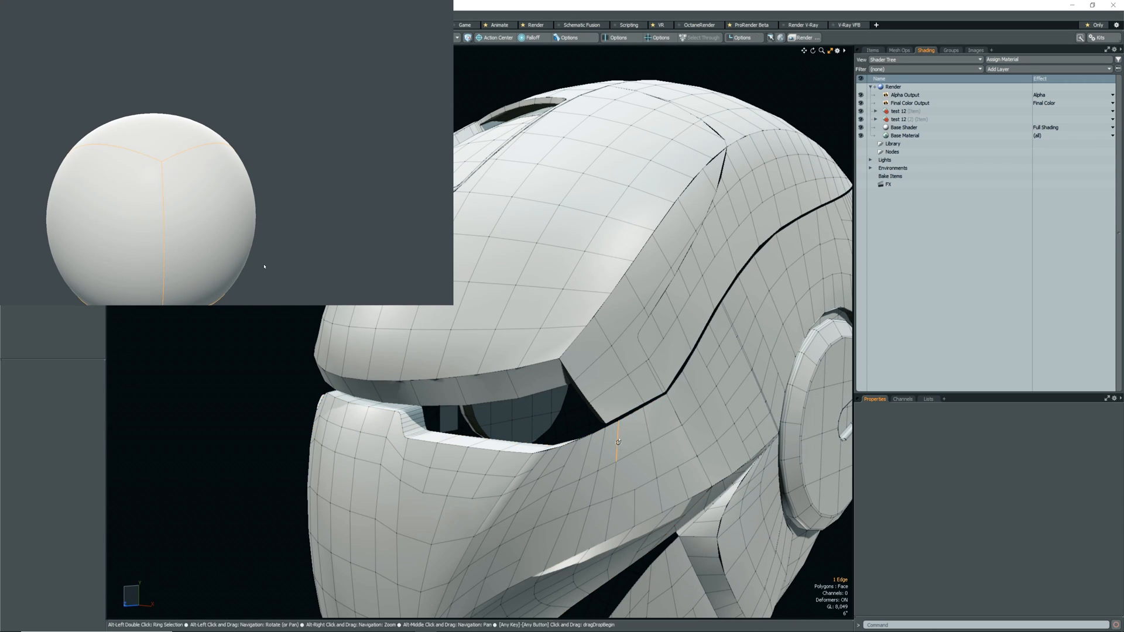
{"action": "left_click", "coordinate": [597, 460]}
{"action": "key", "text": "q"}
{"action": "key", "text": "c"}
{"action": "left_click", "coordinate": [595, 462]}
{"action": "left_click", "coordinate": [571, 462]}
{"action": "key", "text": "q"}
Add another loop slice through the upper cheek, starting from the edge below the brow panel gap.
{"action": "scroll", "coordinate": [609, 419], "scroll_direction": "down", "scroll_amount": 5}
{"action": "double_click", "coordinate": [621, 431]}
{"action": "key", "text": "alt+c"}
{"action": "scroll", "coordinate": [623, 439], "scroll_direction": "up", "scroll_amount": 5}
{"action": "left_click", "coordinate": [652, 413]}
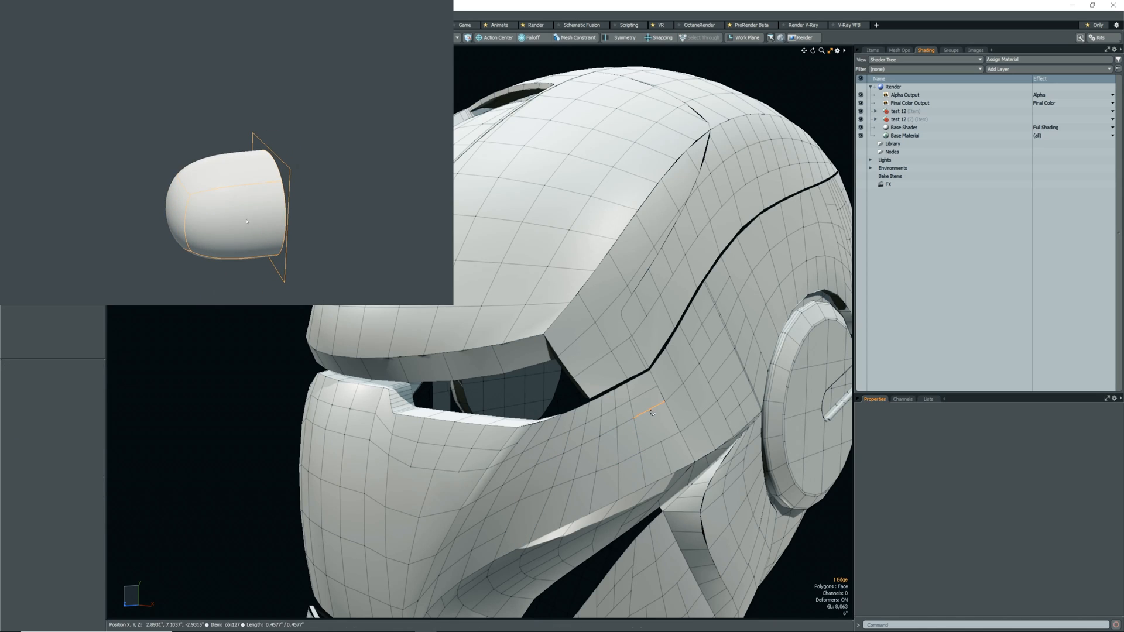
{"action": "key", "text": "c"}
{"action": "key", "text": "q"}
Remove the surplus edge on the upper cheek below the brow panel gap.
{"action": "scroll", "coordinate": [649, 410], "scroll_direction": "down", "scroll_amount": 8}
{"action": "left_click_drag", "start_coordinate": [602, 436], "coordinate": [626, 436], "text": "alt"}
{"action": "scroll", "coordinate": [617, 448], "scroll_direction": "up", "scroll_amount": 5}
{"action": "scroll", "coordinate": [626, 398], "scroll_direction": "down", "scroll_amount": 2}
{"action": "left_click_drag", "start_coordinate": [620, 392], "coordinate": [562, 388], "text": "alt"}
{"action": "left_click", "coordinate": [636, 404]}
{"action": "key", "text": "BackSpace"}
Examine the polygon layout around the lower cheek hollow and the neighbouring faceplate seam.
{"action": "scroll", "coordinate": [624, 403], "scroll_direction": "up", "scroll_amount": 4}
{"action": "scroll", "coordinate": [570, 410], "scroll_direction": "up", "scroll_amount": 4}
{"action": "scroll", "coordinate": [584, 420], "scroll_direction": "down", "scroll_amount": 6}
{"action": "left_click_drag", "start_coordinate": [502, 457], "coordinate": [527, 472], "text": "alt"}
{"action": "scroll", "coordinate": [480, 418], "scroll_direction": "up", "scroll_amount": 5}
{"action": "scroll", "coordinate": [503, 454], "scroll_direction": "up", "scroll_amount": 3}
{"action": "left_click_drag", "start_coordinate": [468, 439], "coordinate": [351, 422], "text": "alt"}
{"action": "scroll", "coordinate": [497, 465], "scroll_direction": "down", "scroll_amount": 6}
{"action": "scroll", "coordinate": [532, 478], "scroll_direction": "down", "scroll_amount": 3}
{"action": "key", "text": "3"}
{"action": "double_click", "coordinate": [420, 436]}
{"action": "key", "text": "Escape"}
{"action": "scroll", "coordinate": [498, 424], "scroll_direction": "up", "scroll_amount": 6}
{"action": "left_click_drag", "start_coordinate": [501, 421], "coordinate": [463, 450], "text": "alt"}
{"action": "scroll", "coordinate": [442, 466], "scroll_direction": "up", "scroll_amount": 2}
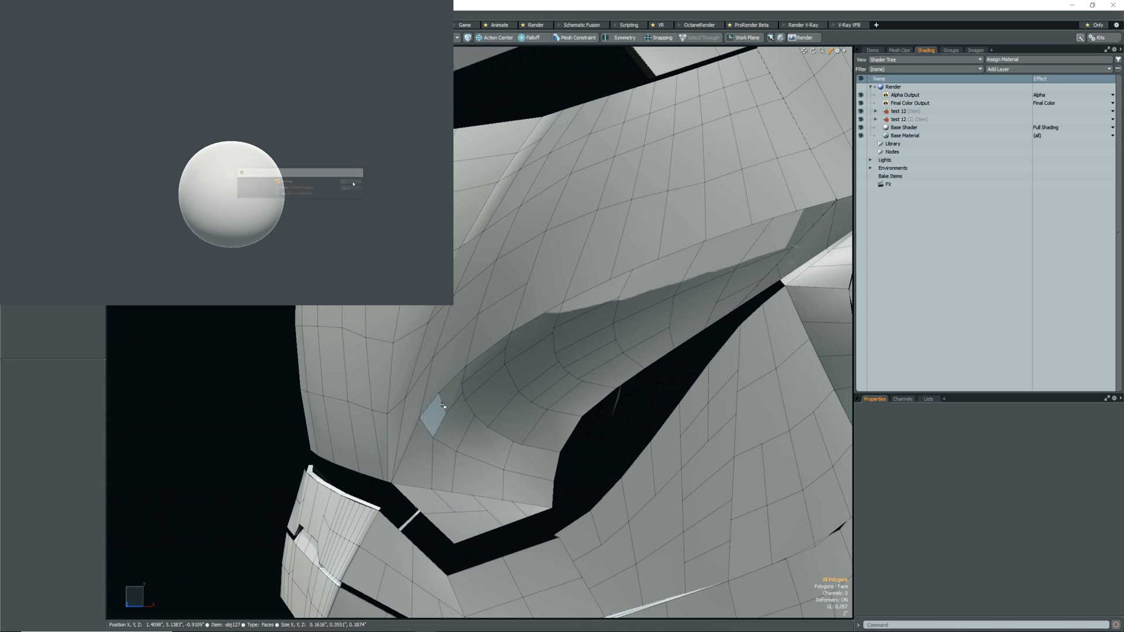
Join the vertices at the inner end of the cheek hollow and slide the adjacent vertex along the crease.
{"action": "left_click_drag", "start_coordinate": [443, 413], "coordinate": [488, 357], "text": "alt"}
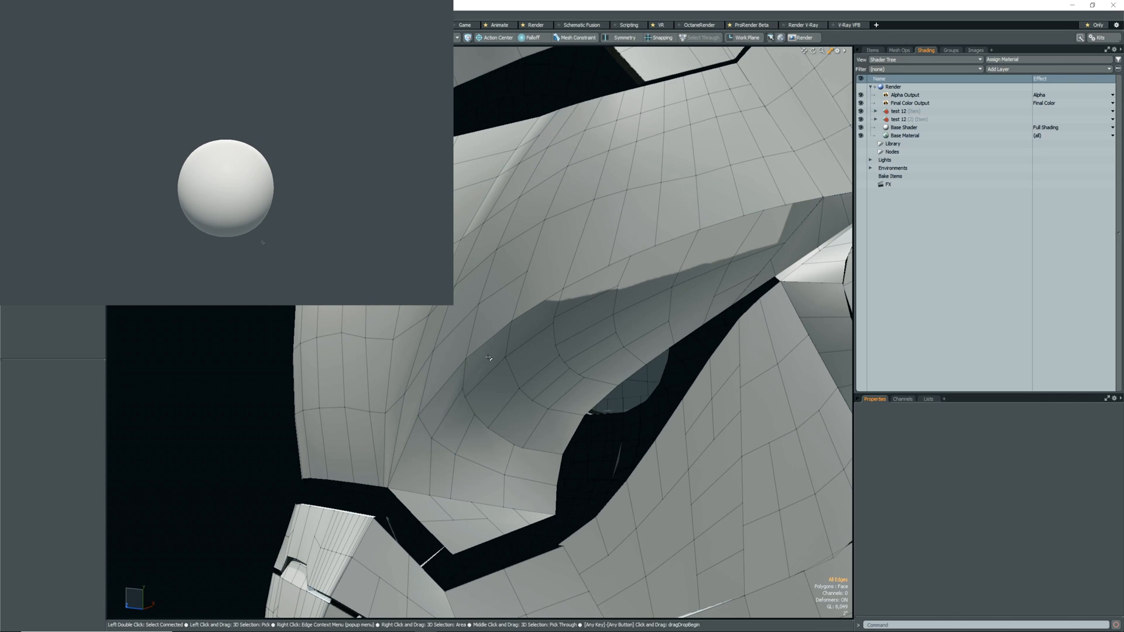
{"action": "key", "text": "Home"}
{"action": "left_click", "coordinate": [505, 357]}
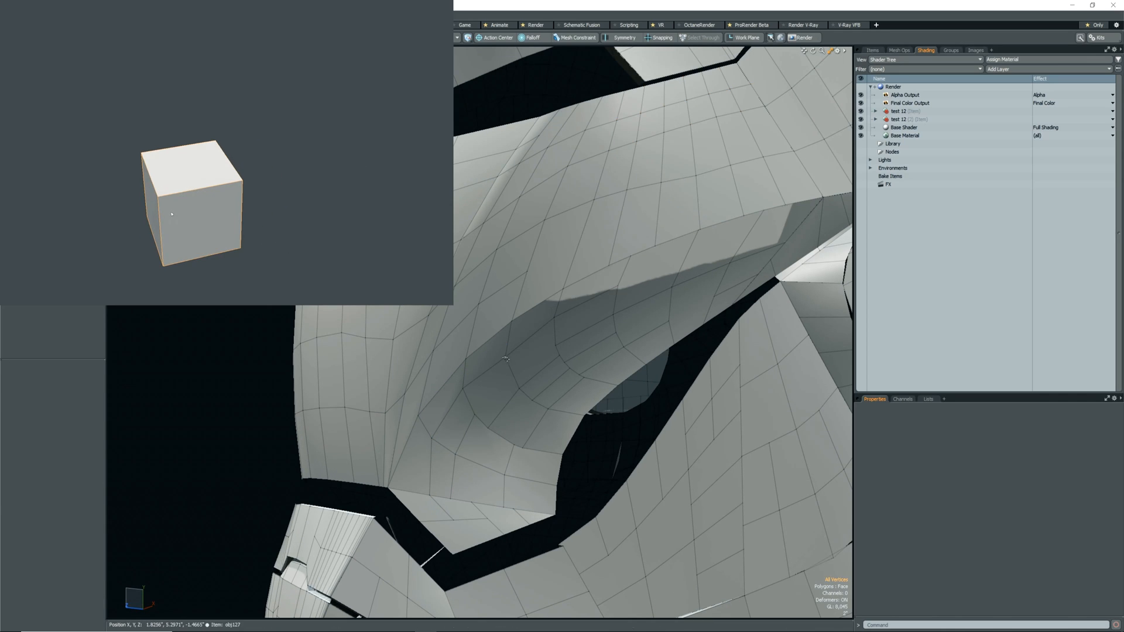
{"action": "key", "text": "alt+g"}
{"action": "left_click_drag", "start_coordinate": [508, 344], "coordinate": [474, 347], "text": "alt"}
{"action": "key", "text": "Escape"}
Slide the two connected edges at the lower end of the cheek hollow radially by 55.2%.
{"action": "left_click_drag", "start_coordinate": [478, 462], "coordinate": [470, 472], "text": "alt"}
{"action": "key", "text": "2"}
{"action": "double_click", "coordinate": [456, 471]}
{"action": "key", "text": "alt+g"}
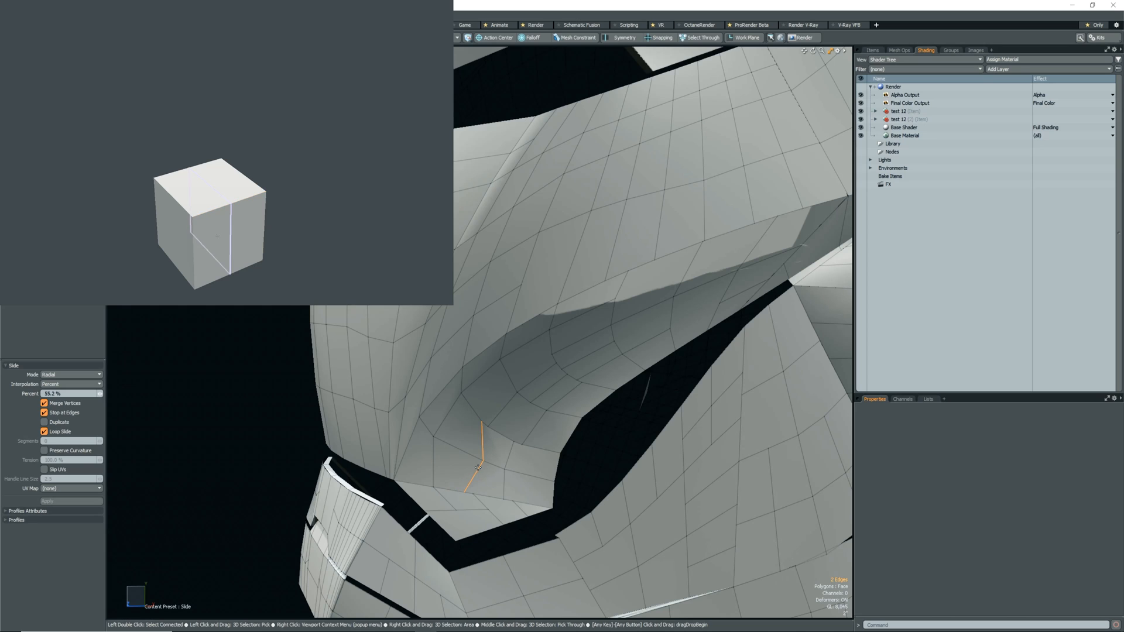
Slide a vertex at the lower end of the cheek hollow up toward the curved edge row.
{"action": "key", "text": "1"}
{"action": "key", "text": "Escape"}
{"action": "key", "text": "alt+g"}
{"action": "left_click_drag", "start_coordinate": [492, 469], "coordinate": [516, 451]}
{"action": "key", "text": "space"}
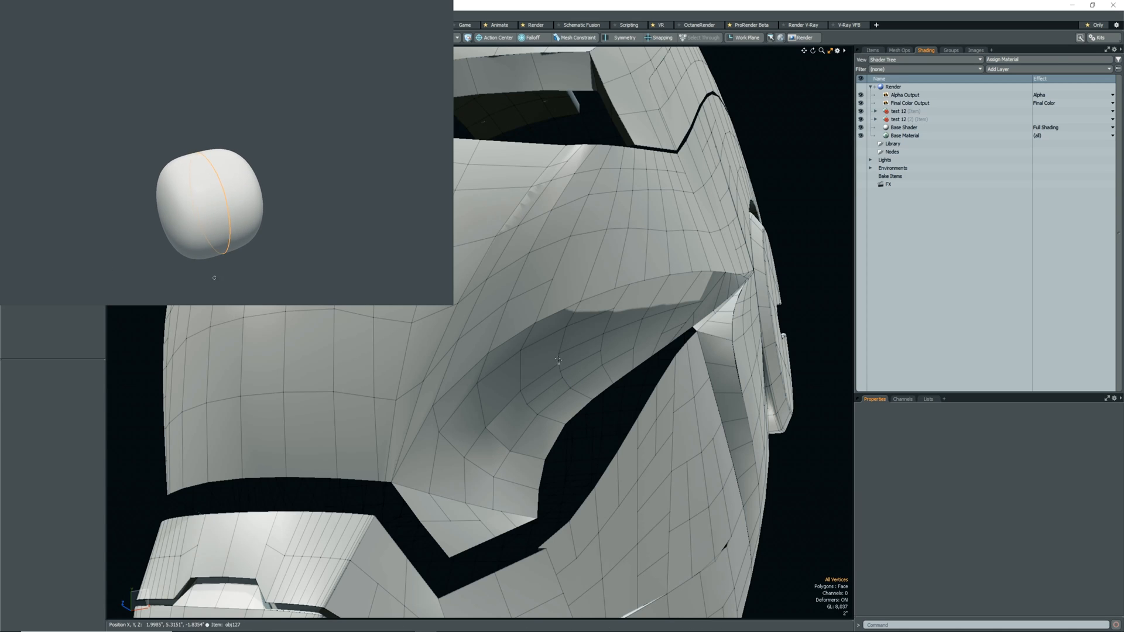
Slide two vertices at the lower end of the cheek hollow to even out the surrounding edge rows.
{"action": "key", "text": "alt+BackSpace"}
{"action": "left_click", "coordinate": [524, 395]}
{"action": "key", "text": "alt+g"}
{"action": "left_click_drag", "start_coordinate": [523, 395], "coordinate": [517, 383]}
{"action": "key", "text": "space"}
{"action": "left_click", "coordinate": [487, 427]}
{"action": "key", "text": "alt+g"}
{"action": "left_click_drag", "start_coordinate": [486, 429], "coordinate": [482, 423]}
{"action": "mouse_move", "coordinate": [502, 436]}
{"action": "left_mouse_down", "text": "alt"}
{"action": "mouse_move", "coordinate": [439, 441]}
{"action": "mouse_move", "coordinate": [487, 447]}
{"action": "left_mouse_up", "text": "alt"}
{"action": "key", "text": "space"}
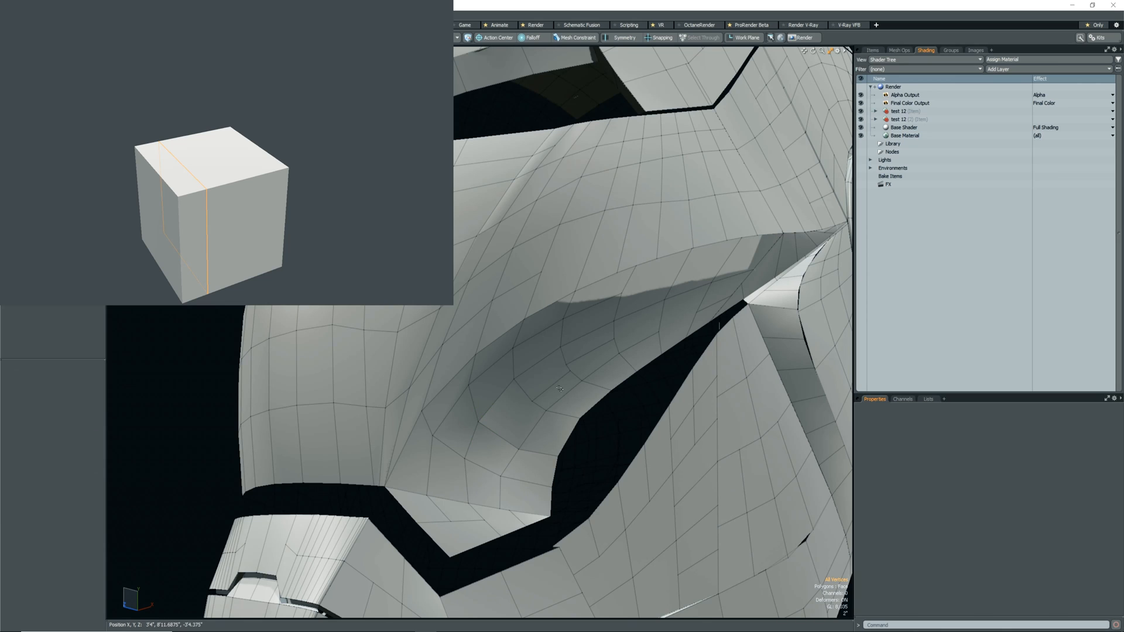
Slide the vertex on the cheek hollow's lower rim, near its narrow upper end, linearly by about -83.6% with Merge Vertices enabled.
{"action": "key", "text": "c"}
{"action": "key", "text": "space"}
{"action": "left_click_drag", "start_coordinate": [661, 310], "coordinate": [592, 329], "text": "alt"}
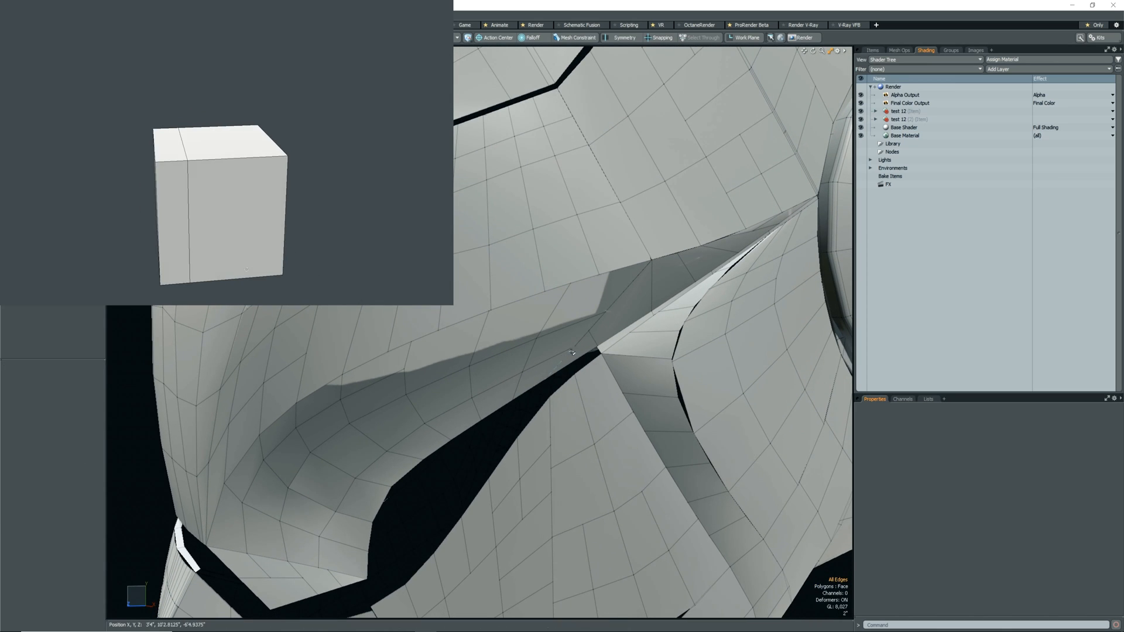
{"action": "key", "text": "alt+g"}
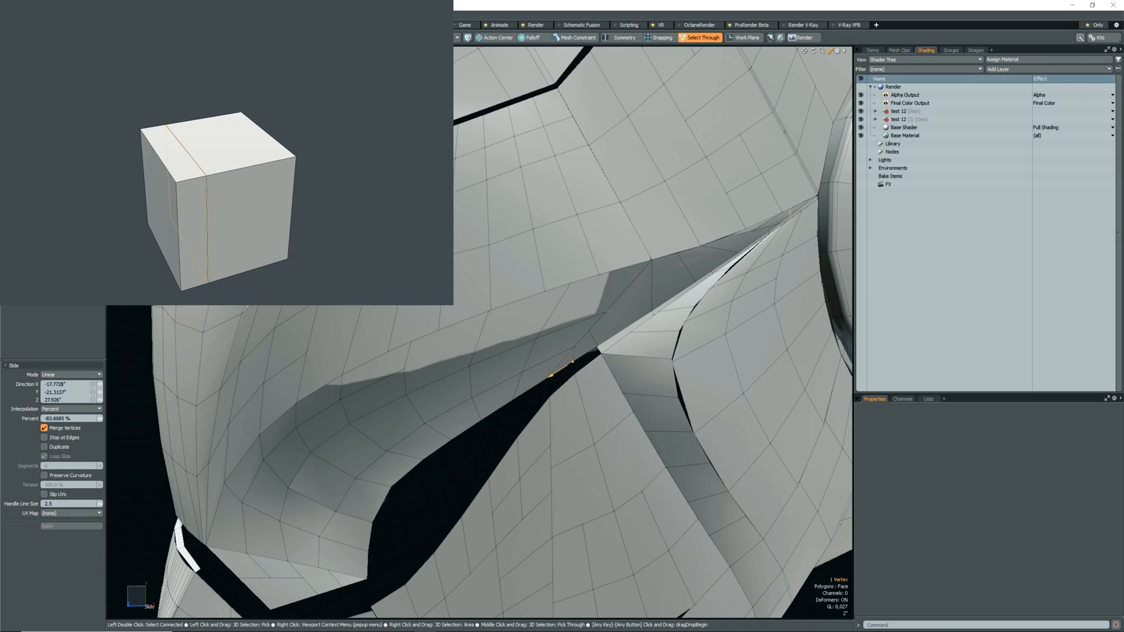
{"action": "key", "text": "space"}
Slice new edges from the cheek hollow's lower rim across its narrow upper end toward the crease.
{"action": "key", "text": "alt+c"}
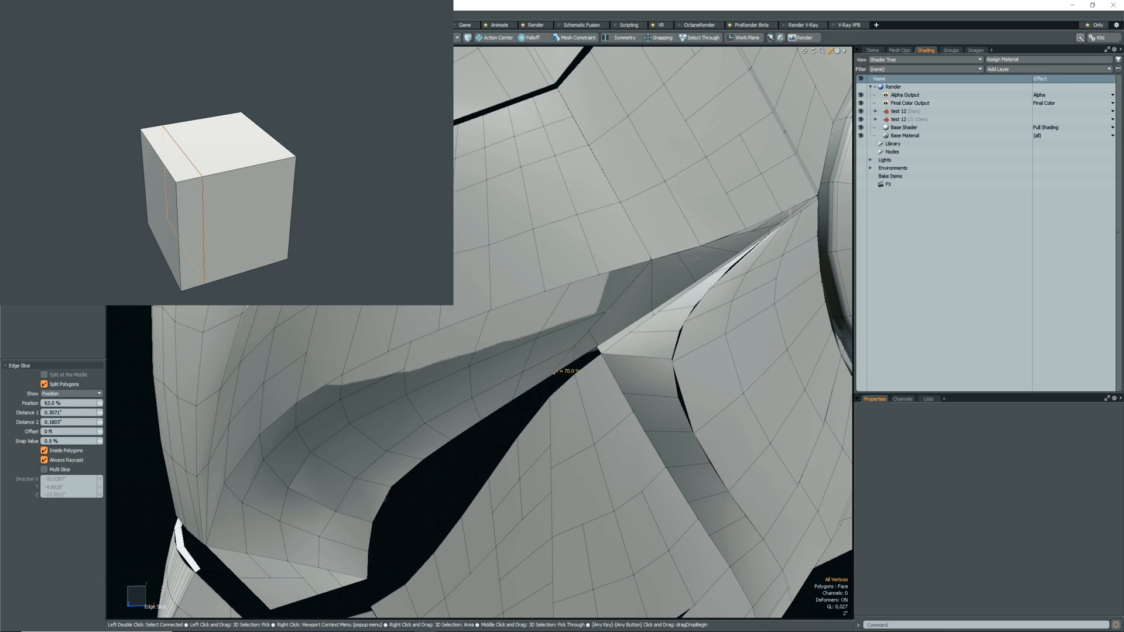
{"action": "left_click", "coordinate": [551, 357]}
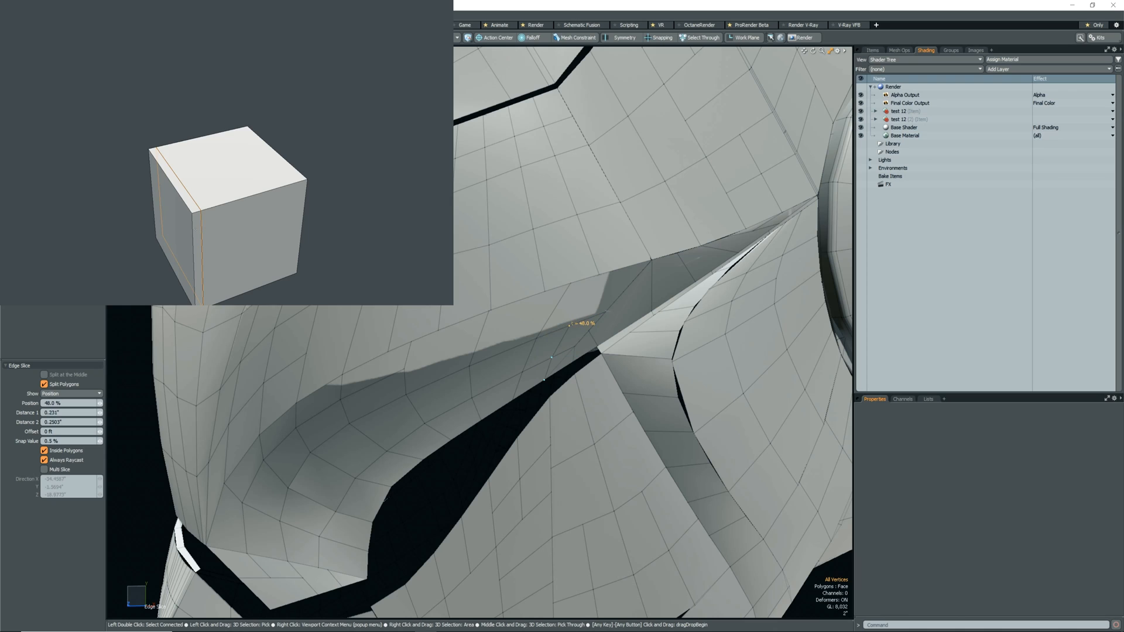
{"action": "key", "text": "space"}
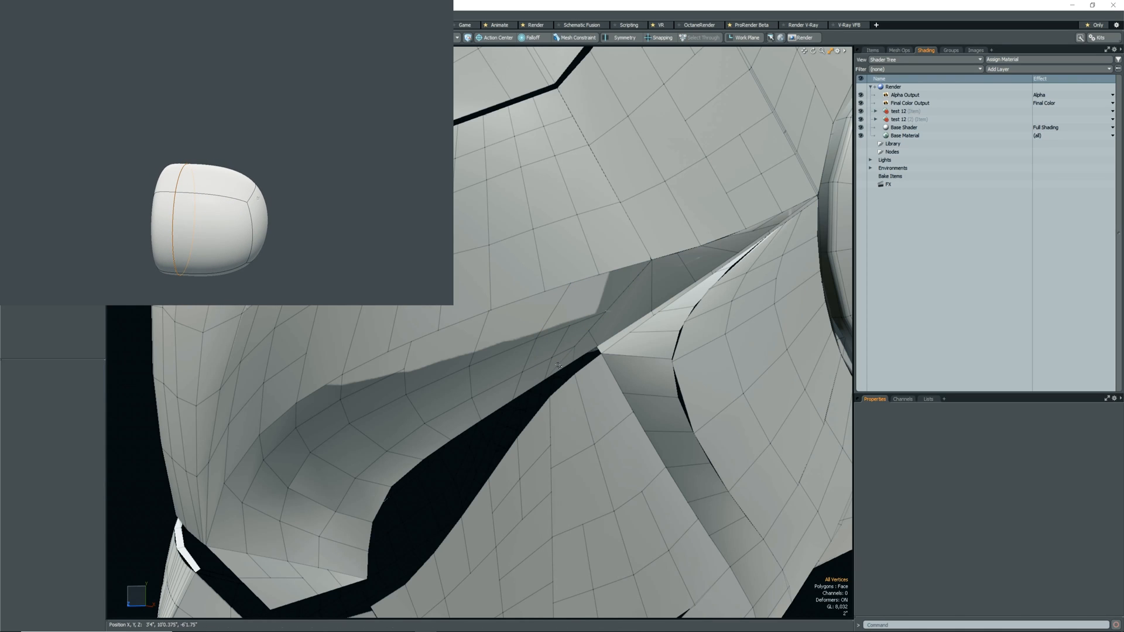
{"action": "scroll", "coordinate": [556, 372], "scroll_direction": "up", "scroll_amount": 5}
{"action": "left_click_drag", "start_coordinate": [556, 372], "coordinate": [506, 379], "text": "alt"}
{"action": "key", "text": "3"}
{"action": "left_click", "coordinate": [559, 363]}
{"action": "scroll", "coordinate": [560, 363], "scroll_direction": "down", "scroll_amount": 3}
{"action": "scroll", "coordinate": [560, 363], "scroll_direction": "up", "scroll_amount": 5}
{"action": "key", "text": "Delete"}
{"action": "scroll", "coordinate": [530, 376], "scroll_direction": "down", "scroll_amount": 3}
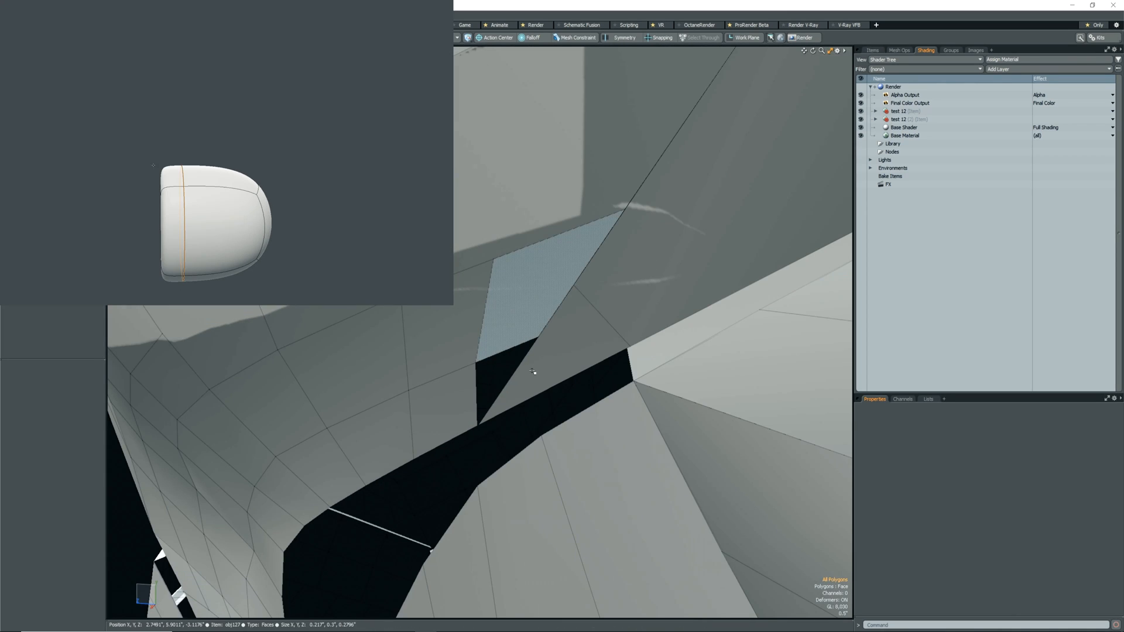
{"action": "key", "text": "ctrl+z"}
{"action": "key", "text": "ctrl+z"}
Enable snapping and move the rim vertex at the hollow's narrow end along the rim so the crossing edge continues straight.
{"action": "left_click", "coordinate": [581, 363]}
{"action": "scroll", "coordinate": [573, 354], "scroll_direction": "down", "scroll_amount": 6}
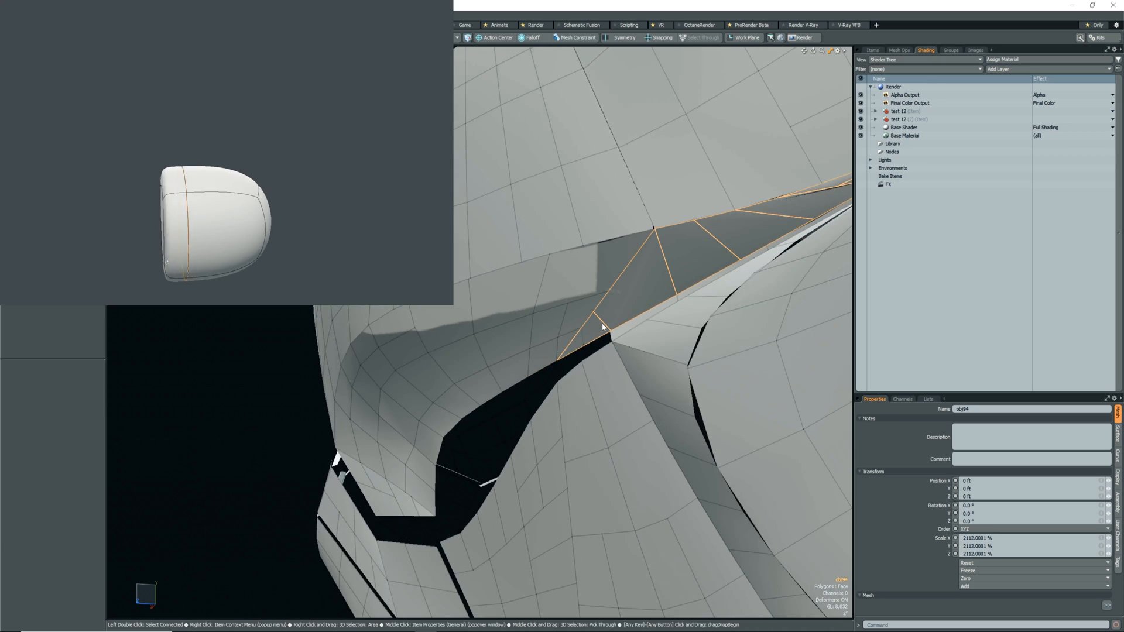
{"action": "left_click_drag", "start_coordinate": [602, 342], "coordinate": [553, 359], "text": "alt"}
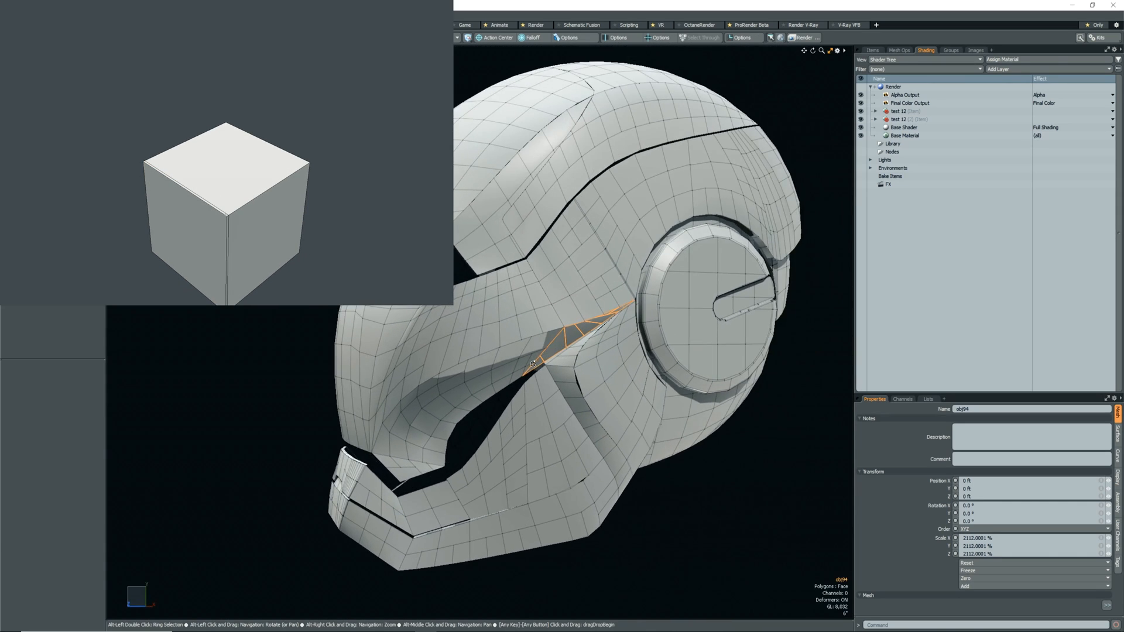
{"action": "scroll", "coordinate": [544, 363], "scroll_direction": "up", "scroll_amount": 7}
{"action": "key", "text": "1"}
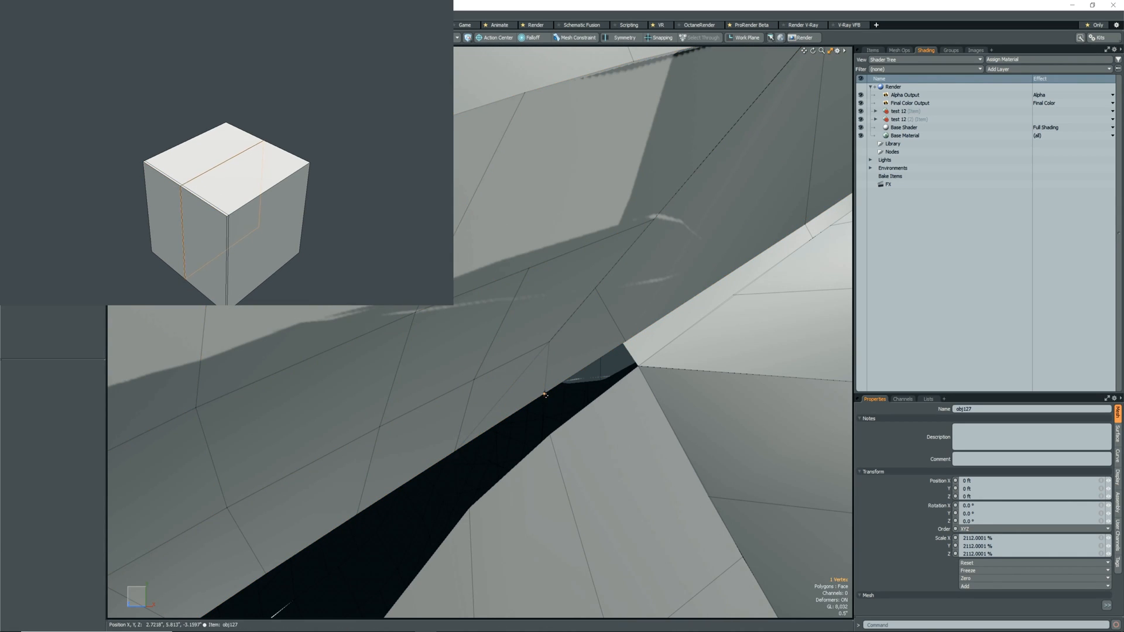
{"action": "key", "text": "alt+s"}
{"action": "key", "text": "w"}
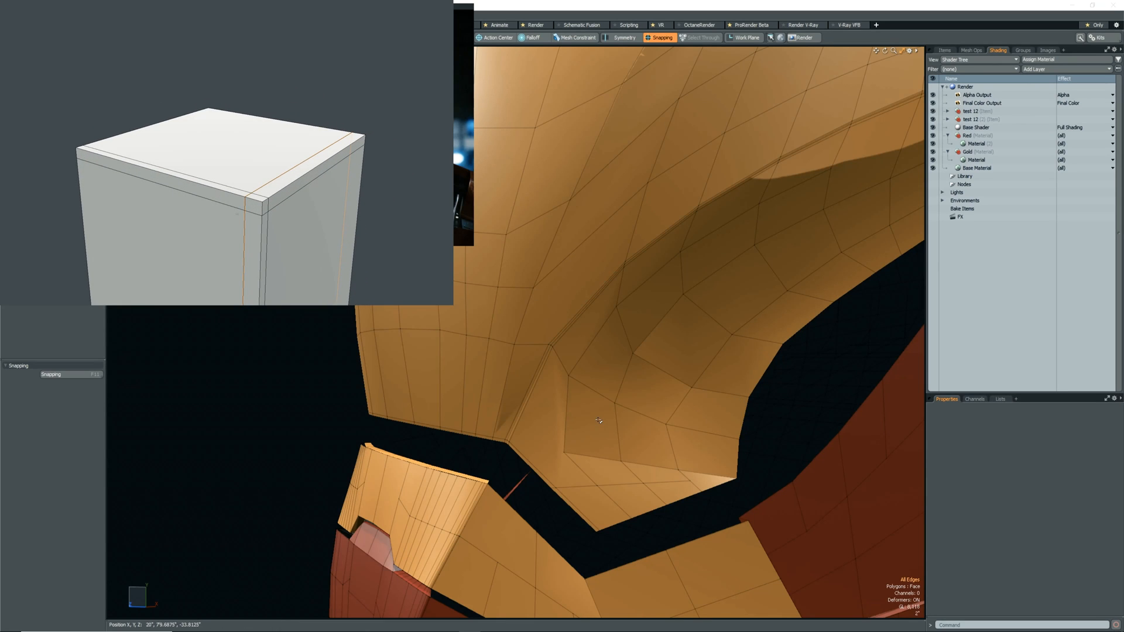
Adjust the vertex beside the lower end of the cheek crease and check the crease with subdivision on and off.
{"action": "key", "text": "Tab"}
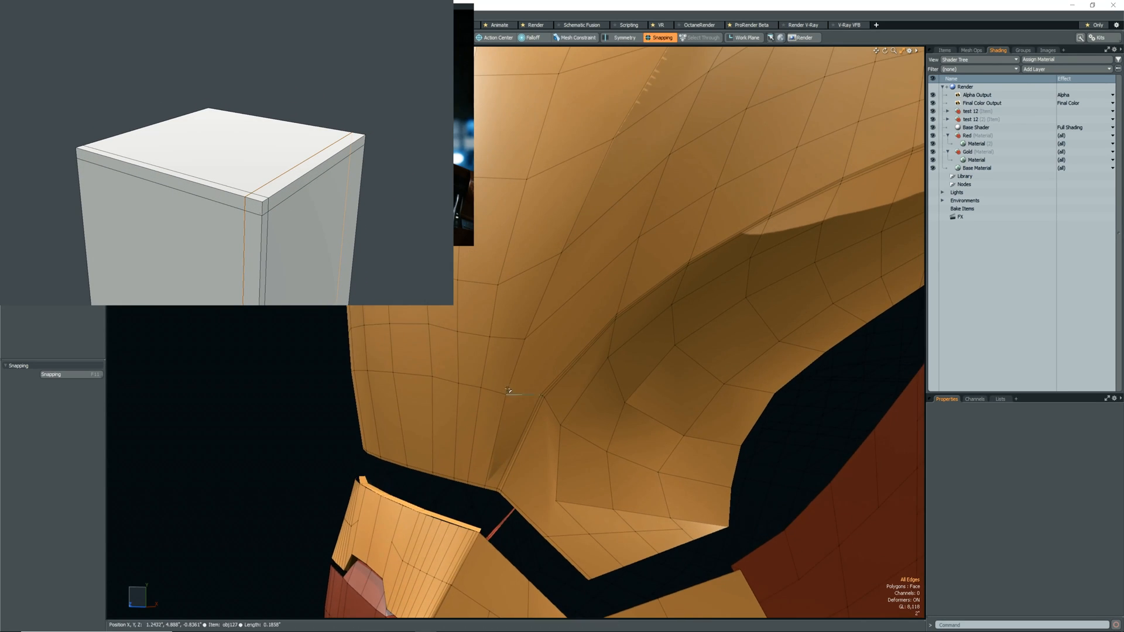
{"action": "left_click_drag", "start_coordinate": [599, 420], "coordinate": [501, 399], "text": "alt"}
{"action": "key", "text": "Tab"}
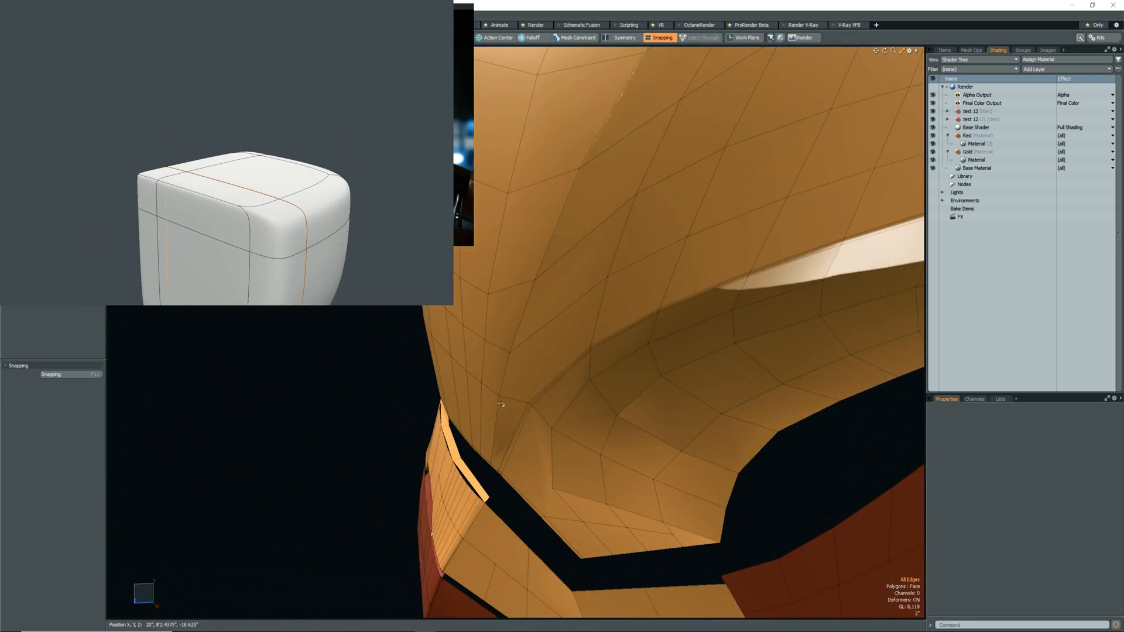
{"action": "scroll", "coordinate": [499, 398], "scroll_direction": "up", "scroll_amount": 3}
{"action": "key", "text": "w"}
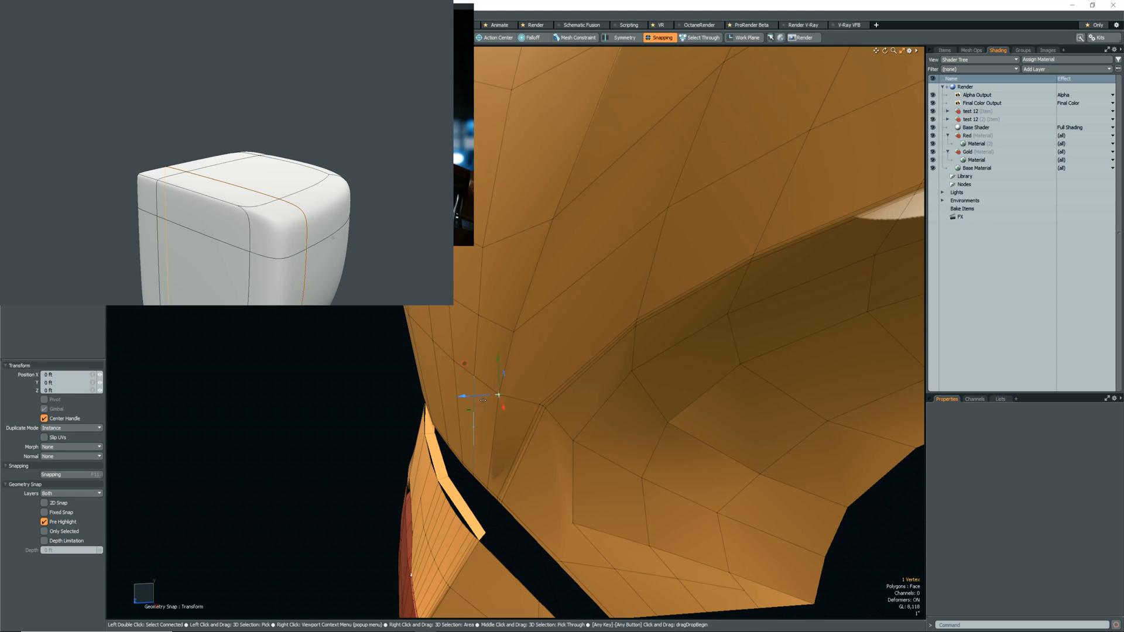
{"action": "key", "text": "Tab"}
{"action": "left_click_drag", "start_coordinate": [504, 394], "coordinate": [520, 419], "text": "alt"}
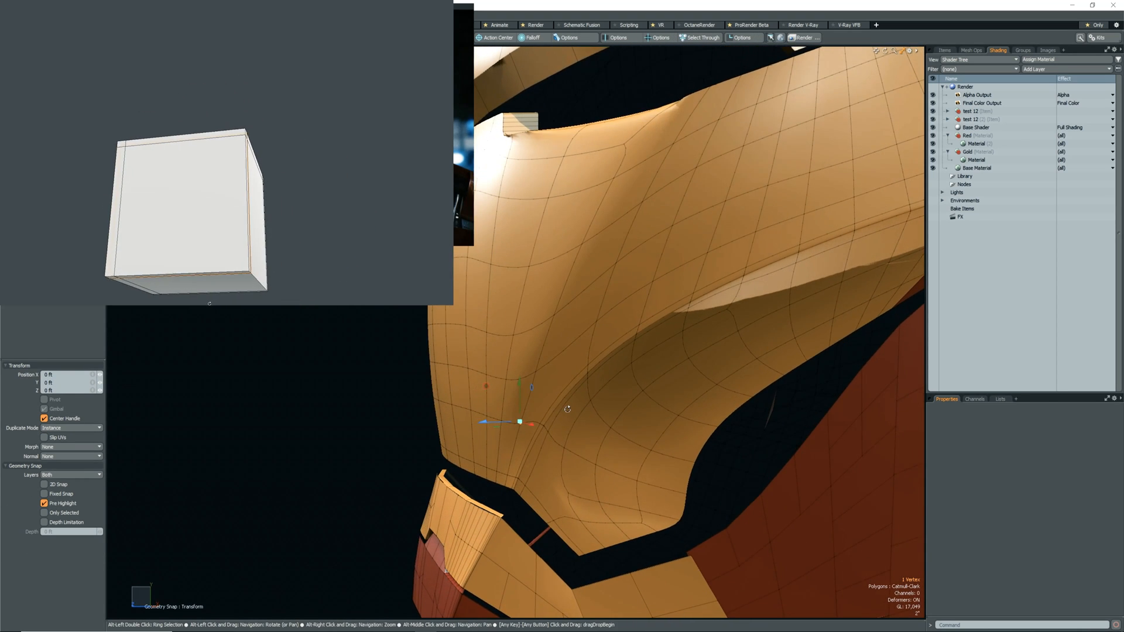
{"action": "key", "text": "Tab"}
{"action": "key", "text": "q"}
{"action": "key", "text": "Tab"}
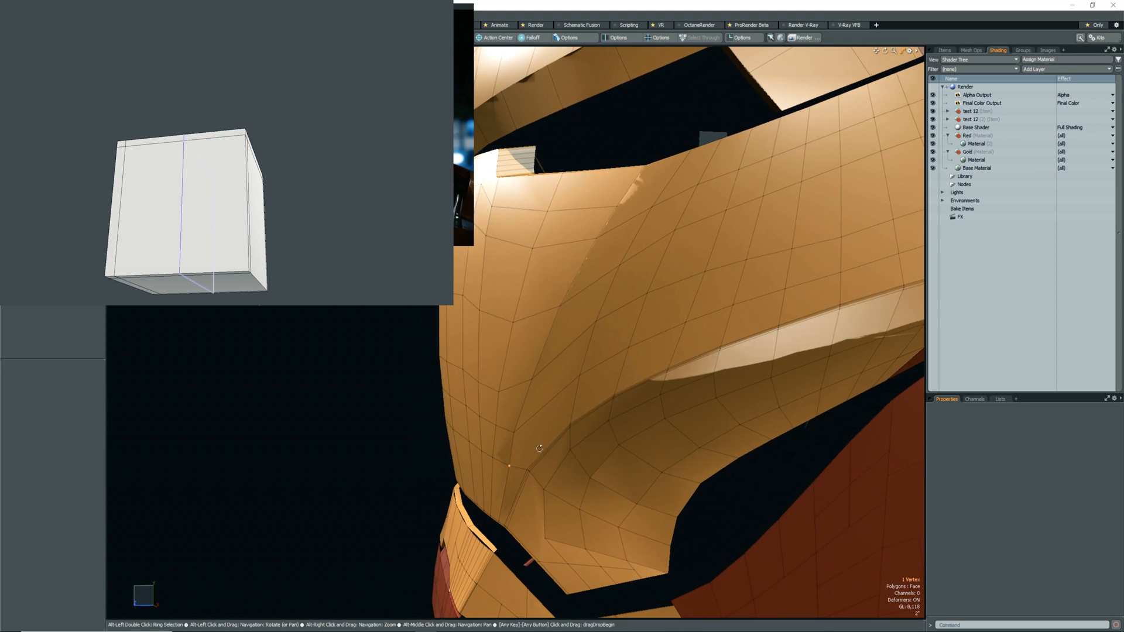
{"action": "left_click_drag", "start_coordinate": [542, 448], "coordinate": [548, 447], "text": "alt"}
{"action": "key", "text": "Tab"}
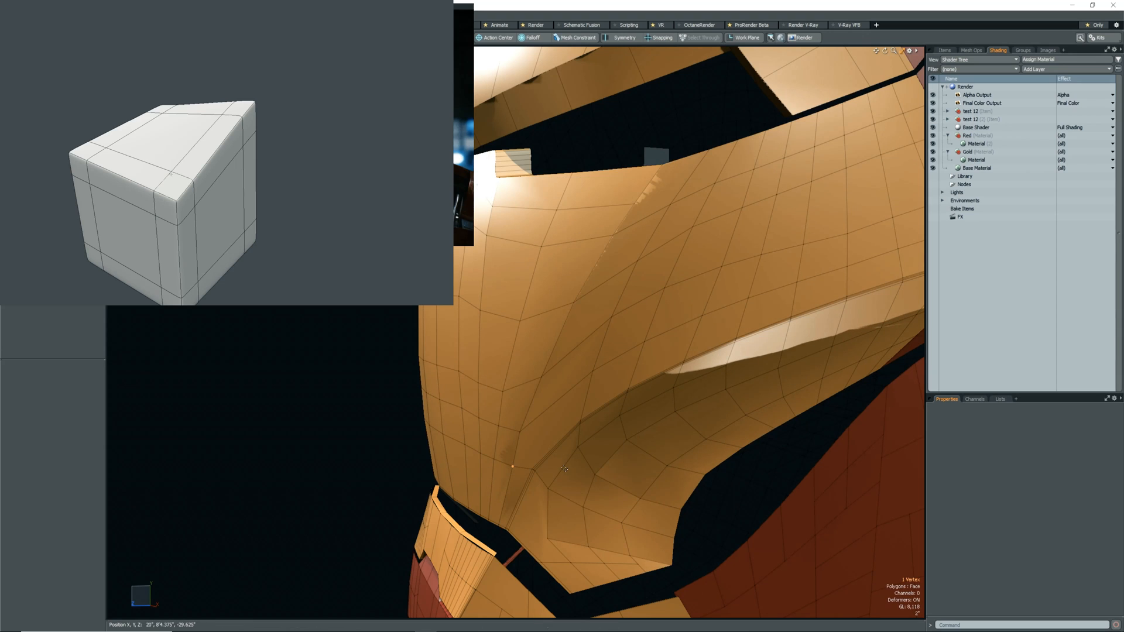
Slice across the polygon at the lower end of the cheek crease and preview the faceplate subdivided.
{"action": "scroll", "coordinate": [556, 518], "scroll_direction": "up", "scroll_amount": 2}
{"action": "key", "text": "c"}
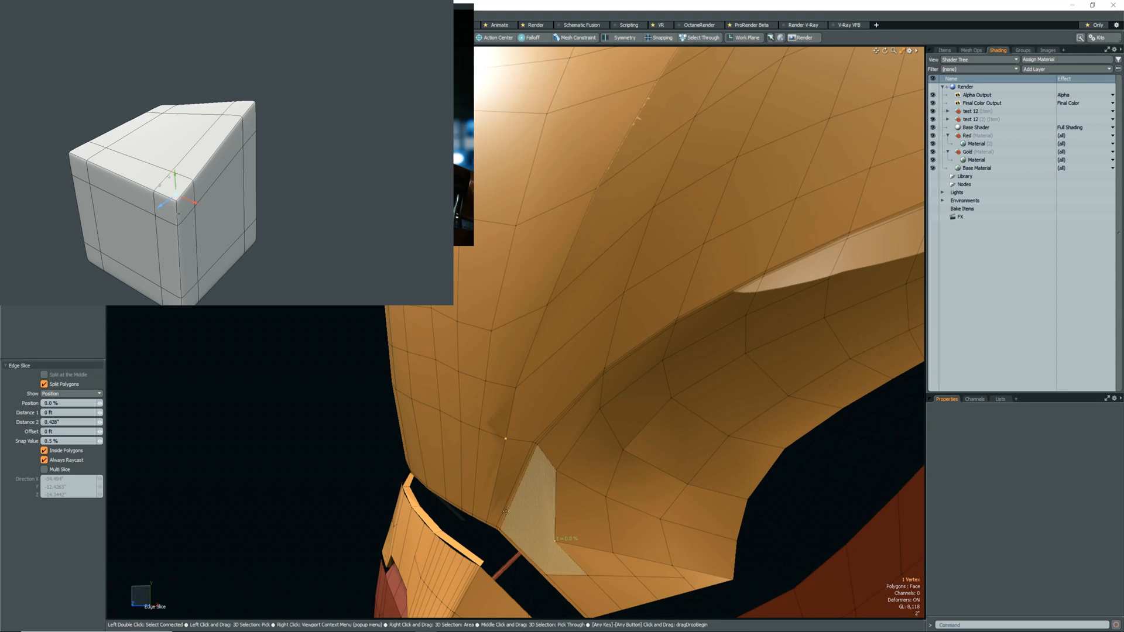
{"action": "key", "text": "Tab"}
{"action": "left_click_drag", "start_coordinate": [603, 449], "coordinate": [659, 466], "text": "alt"}
Loop-slice the edge row inside the cheek hollow and slice an edge across the polygon beside the crease.
{"action": "key", "text": "2"}
{"action": "left_click", "coordinate": [623, 470]}
{"action": "key", "text": "alt+c"}
{"action": "key", "text": "c"}
{"action": "left_click", "coordinate": [593, 399]}
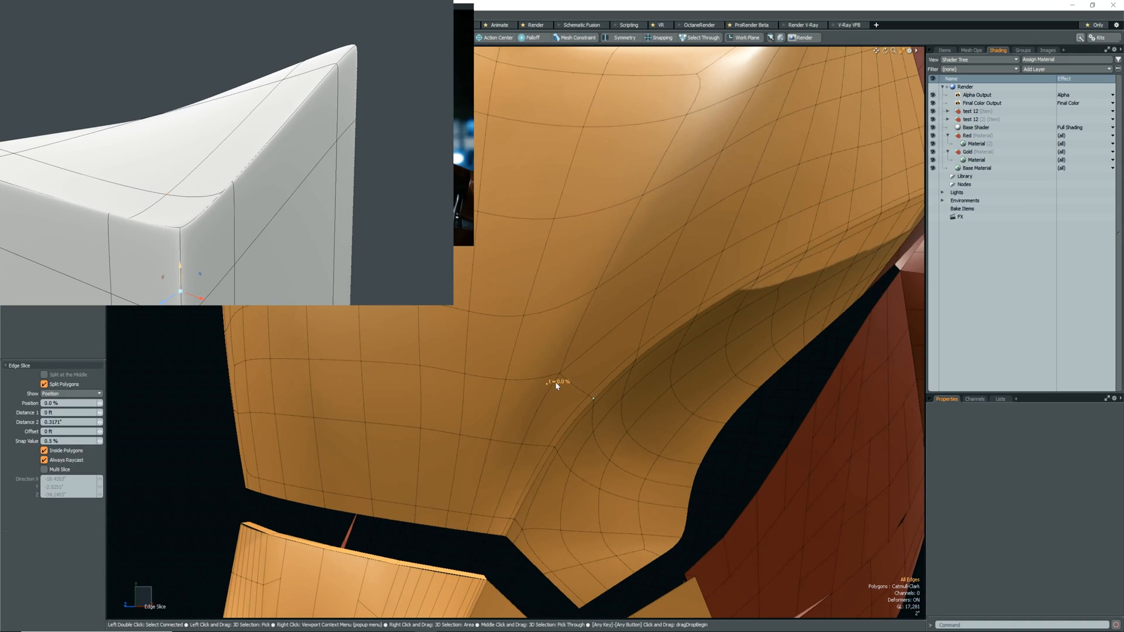
{"action": "key", "text": "space"}
Remove the edge loop beside the cheek crease and insert another loop through the lower faceplate.
{"action": "scroll", "coordinate": [577, 454], "scroll_direction": "down", "scroll_amount": 5}
{"action": "left_click_drag", "start_coordinate": [577, 453], "coordinate": [549, 468], "text": "alt"}
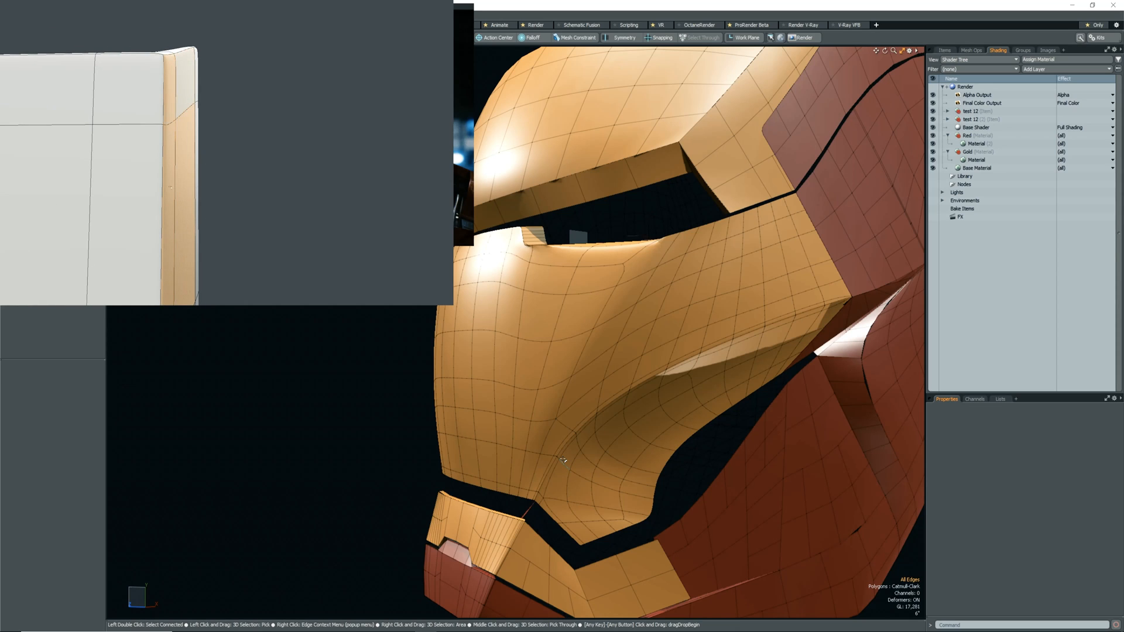
{"action": "left_click", "coordinate": [566, 429]}
{"action": "key", "text": "BackSpace"}
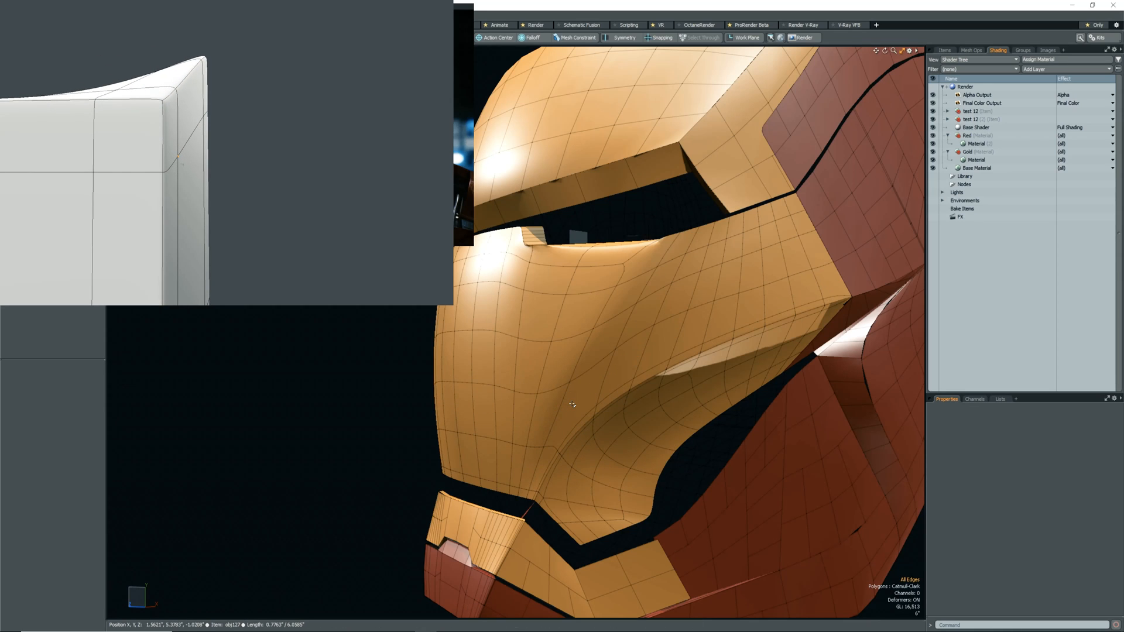
{"action": "left_click_drag", "start_coordinate": [572, 404], "coordinate": [678, 385], "text": "alt"}
{"action": "left_click", "coordinate": [535, 427]}
{"action": "key", "text": "alt+c"}
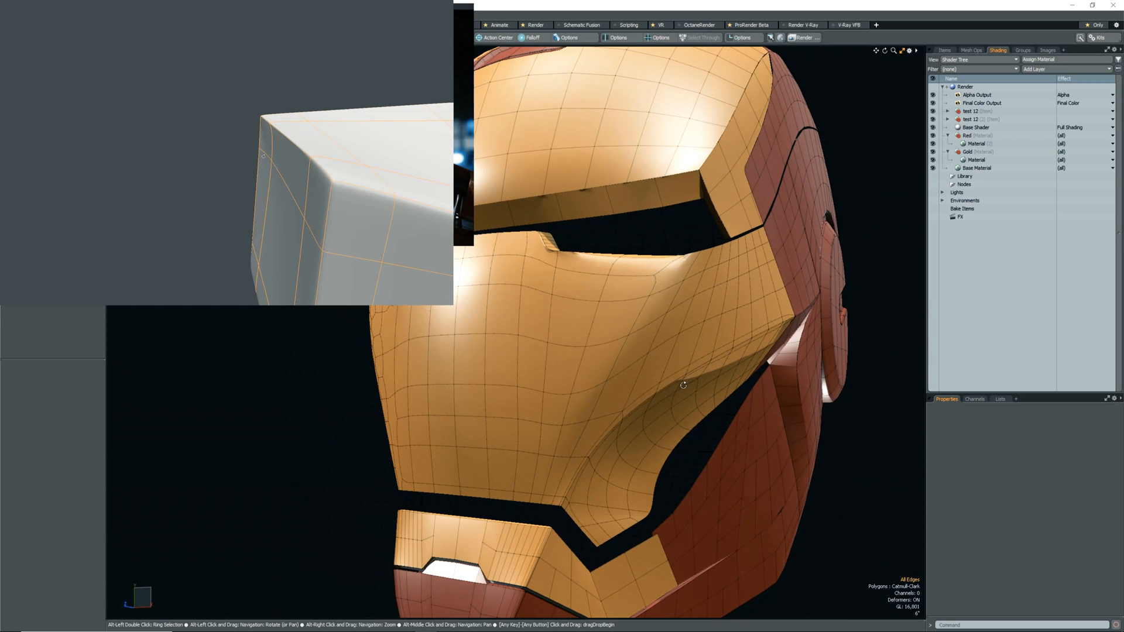
Set the Gold material's diffuse colour to a paler gold of RGB 0.79, 0.64, 0.37.
{"action": "left_click", "coordinate": [978, 160]}
{"action": "left_click", "coordinate": [1017, 446]}
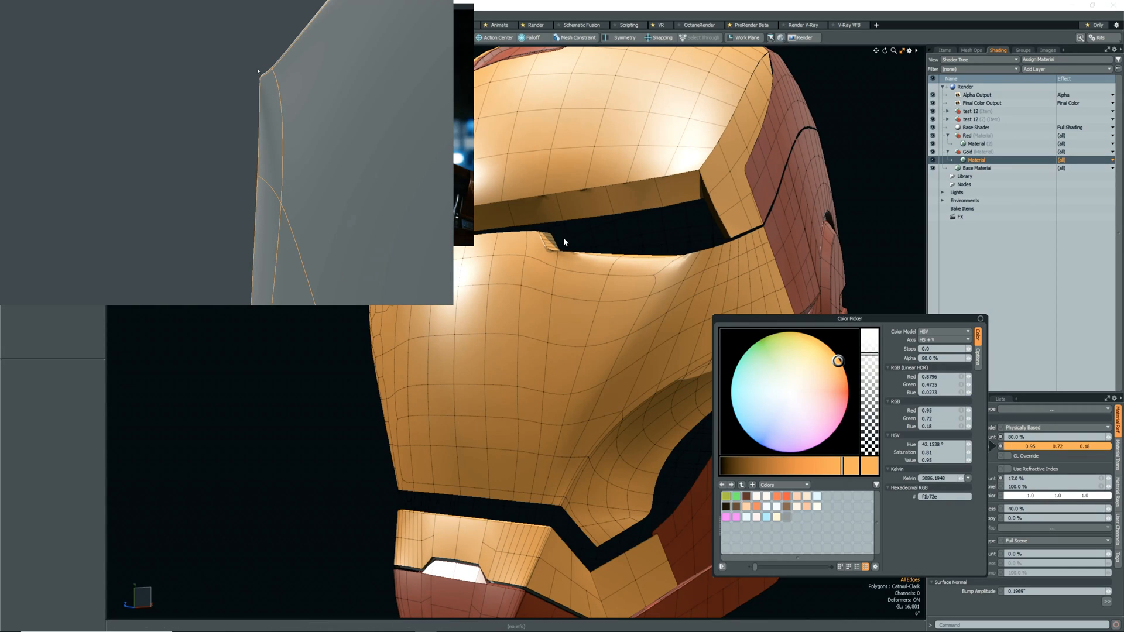
{"action": "left_click", "coordinate": [830, 369]}
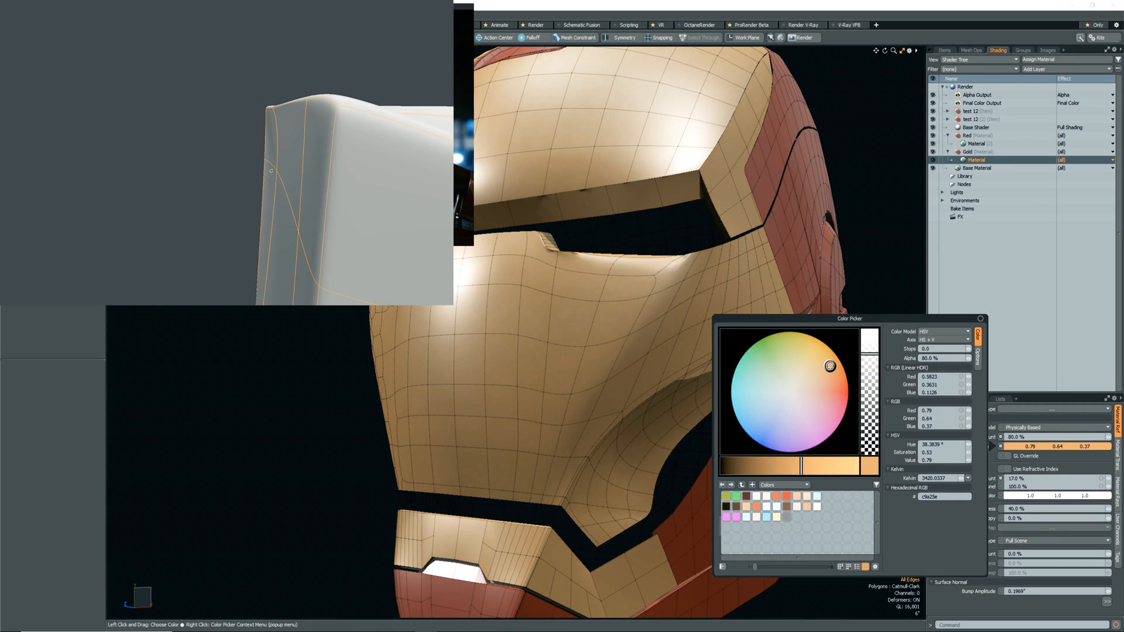
Examine the faceplate's shading from several angles and compare its subdivided and faceted display.
{"action": "left_click_drag", "start_coordinate": [732, 394], "coordinate": [673, 418], "text": "alt"}
{"action": "scroll", "coordinate": [679, 398], "scroll_direction": "down", "scroll_amount": 4}
{"action": "scroll", "coordinate": [527, 316], "scroll_direction": "up", "scroll_amount": 10}
{"action": "left_click_drag", "start_coordinate": [527, 316], "coordinate": [502, 351], "text": "alt"}
{"action": "scroll", "coordinate": [550, 351], "scroll_direction": "down", "scroll_amount": 10}
{"action": "scroll", "coordinate": [551, 380], "scroll_direction": "up", "scroll_amount": 2}
{"action": "key", "text": "shift+Tab"}
{"action": "key", "text": "shift+Tab"}
{"action": "key", "text": "shift+Tab"}
Insert further edge loops through the faceplate with Loop Slice.
{"action": "key", "text": "alt+c"}
{"action": "key", "text": "space"}
{"action": "scroll", "coordinate": [539, 315], "scroll_direction": "up", "scroll_amount": 4}
{"action": "key", "text": "alt+c"}
{"action": "key", "text": "space"}
{"action": "left_click_drag", "start_coordinate": [345, 354], "coordinate": [425, 318], "text": "alt"}
{"action": "scroll", "coordinate": [421, 363], "scroll_direction": "up", "scroll_amount": 2}
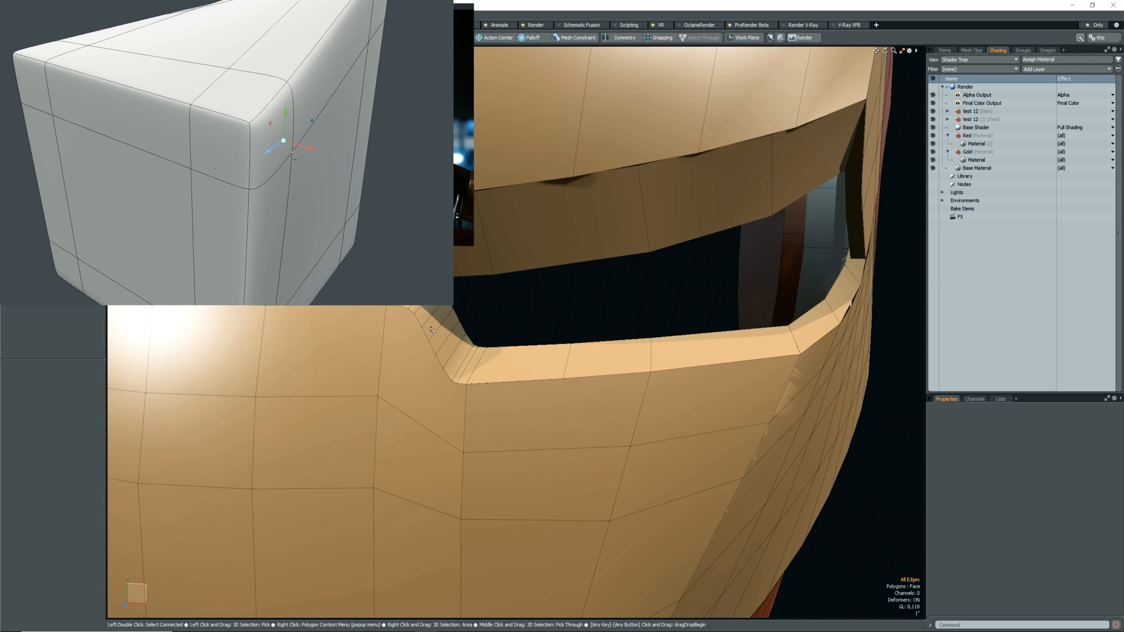
Cut the centre rim strip and the bevelled eye-notch polygons from their own meshes and paste them into the main faceplate mesh.
{"action": "left_click", "coordinate": [432, 329]}
{"action": "scroll", "coordinate": [405, 314], "scroll_direction": "down", "scroll_amount": 3}
{"action": "left_click_drag", "start_coordinate": [405, 314], "coordinate": [468, 361], "text": "alt+shift"}
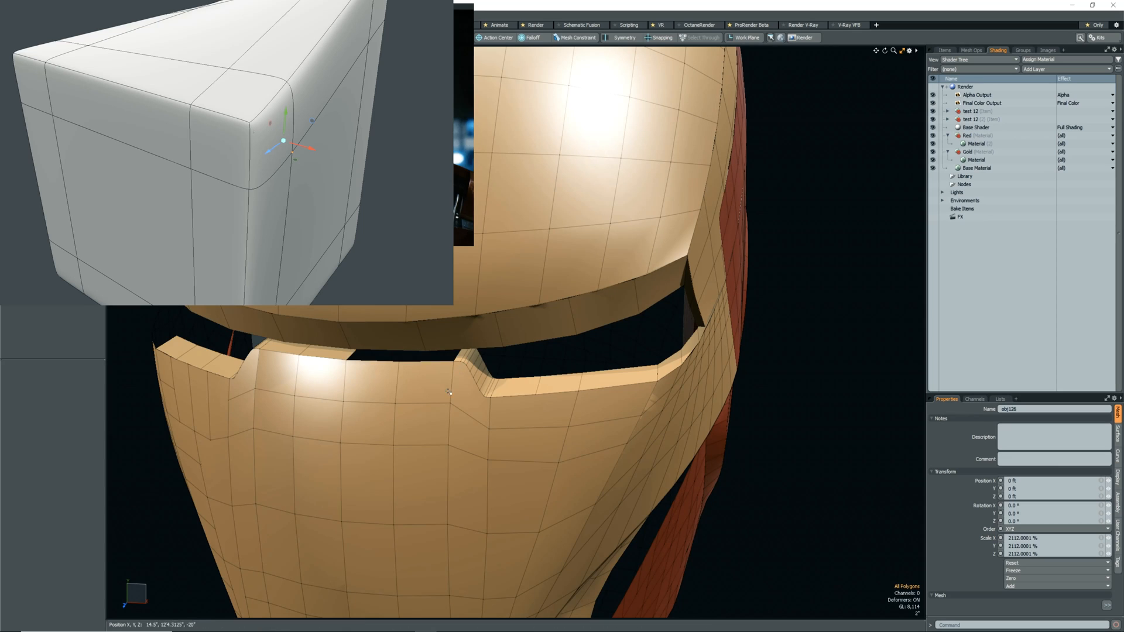
{"action": "left_click", "coordinate": [480, 368]}
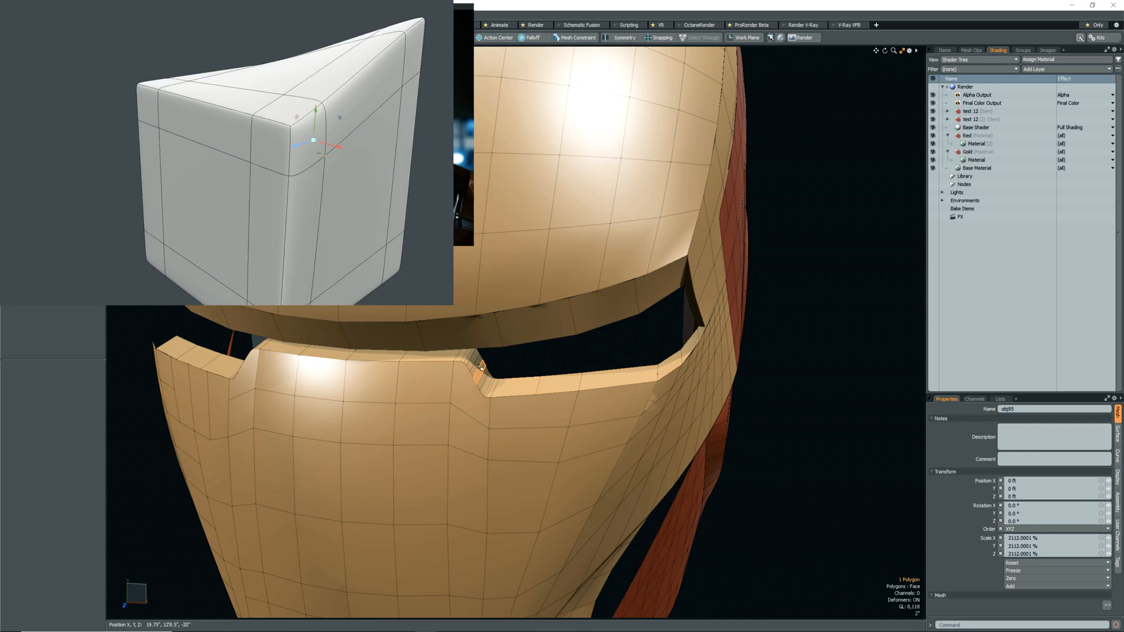
{"action": "double_click", "coordinate": [480, 367]}
{"action": "key", "text": "ctrl+x"}
{"action": "key", "text": "5"}
{"action": "left_click", "coordinate": [448, 392]}
{"action": "key", "text": "3"}
{"action": "key", "text": "ctrl+v"}
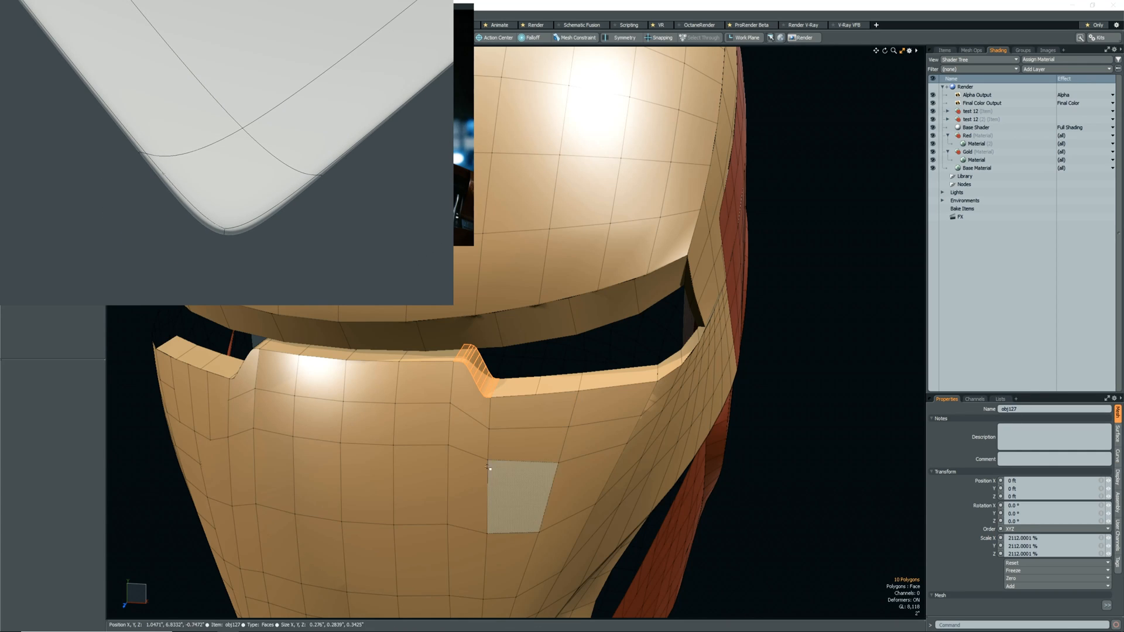
Remove the narrow bevel polygons at the lower corner of the eye notch.
{"action": "left_click_drag", "start_coordinate": [521, 495], "coordinate": [490, 491], "text": "alt"}
{"action": "left_click", "coordinate": [512, 387]}
{"action": "scroll", "coordinate": [493, 382], "scroll_direction": "up", "scroll_amount": 6}
{"action": "key", "text": "3"}
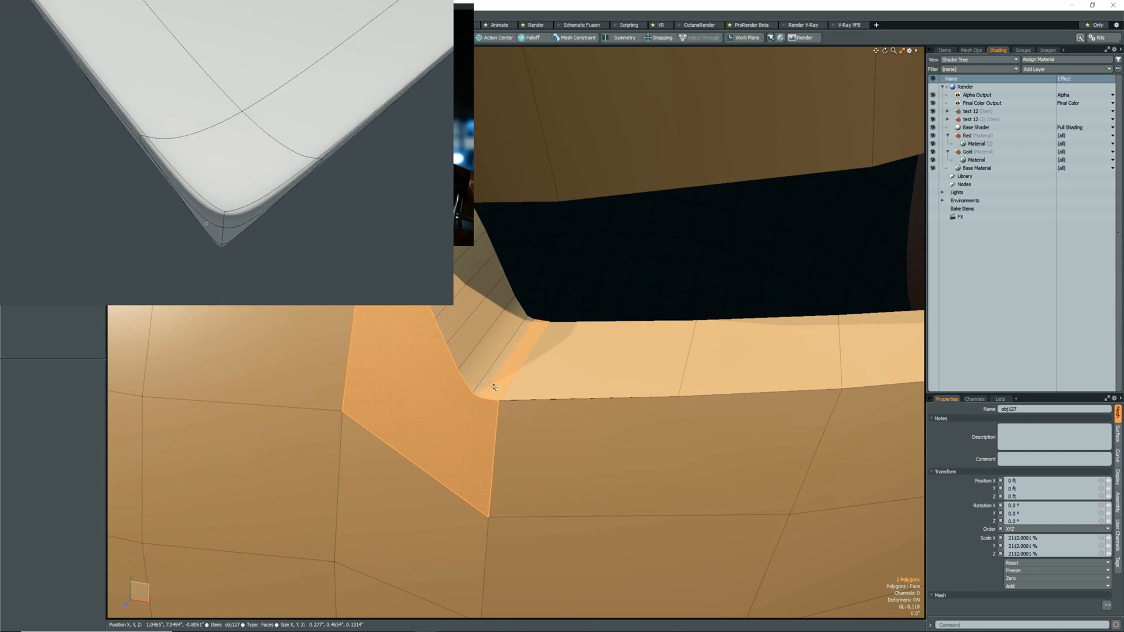
{"action": "key", "text": "2"}
{"action": "scroll", "coordinate": [494, 386], "scroll_direction": "down", "scroll_amount": 5}
{"action": "scroll", "coordinate": [492, 387], "scroll_direction": "up", "scroll_amount": 6}
{"action": "left_click", "coordinate": [488, 387]}
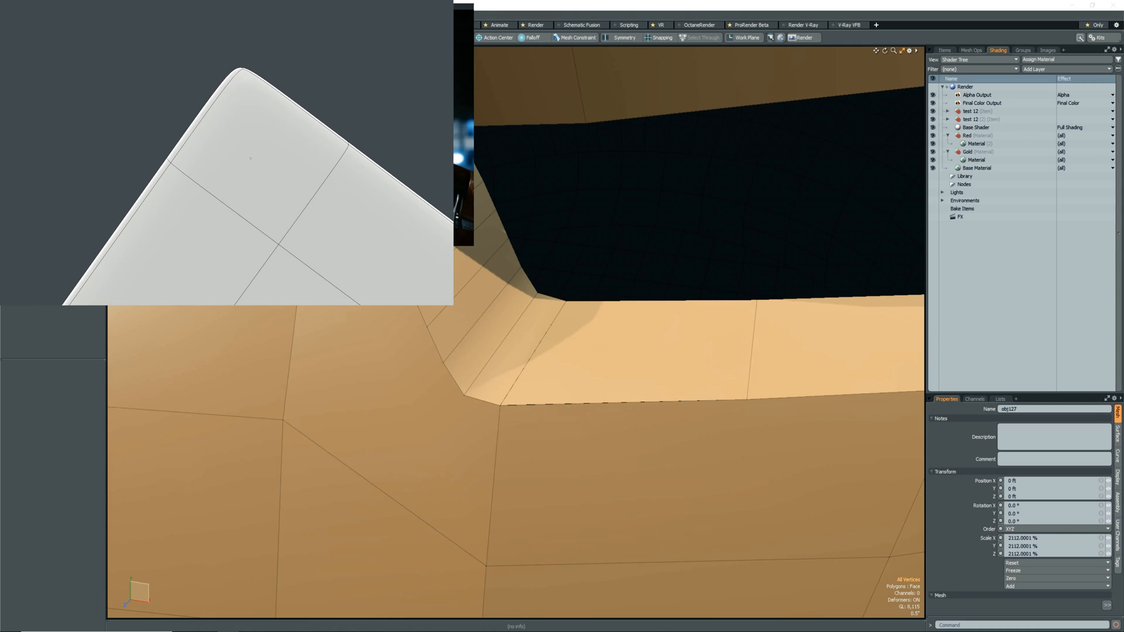
Remove the four edges crossing the eye notch's sloped side and check the faceplate with subdivision on and off.
{"action": "scroll", "coordinate": [554, 455], "scroll_direction": "down", "scroll_amount": 3}
{"action": "left_click_drag", "start_coordinate": [557, 457], "coordinate": [592, 508], "text": "alt+shift"}
{"action": "key", "text": "2"}
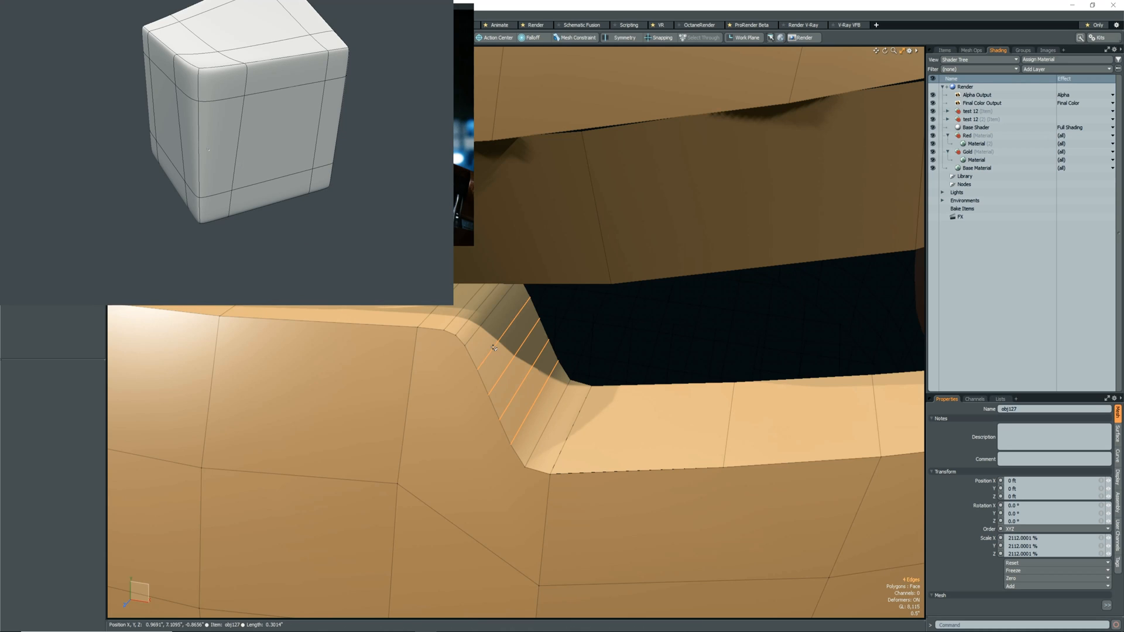
{"action": "key", "text": "BackSpace"}
{"action": "mouse_move", "coordinate": [475, 374]}
{"action": "left_mouse_down"}
{"action": "mouse_move", "coordinate": [521, 459]}
{"action": "mouse_move", "coordinate": [556, 398]}
{"action": "mouse_move", "coordinate": [506, 437]}
{"action": "left_mouse_up"}
{"action": "scroll", "coordinate": [507, 469], "scroll_direction": "down", "scroll_amount": 5}
{"action": "scroll", "coordinate": [524, 454], "scroll_direction": "down", "scroll_amount": 6}
{"action": "scroll", "coordinate": [526, 450], "scroll_direction": "up", "scroll_amount": 4}
{"action": "key", "text": "Tab"}
{"action": "key", "text": "Tab"}
Join the leftover vertices at the eye notch's lower corner into single corner points, closing the sliver along the opening's edge.
{"action": "scroll", "coordinate": [532, 403], "scroll_direction": "up", "scroll_amount": 4}
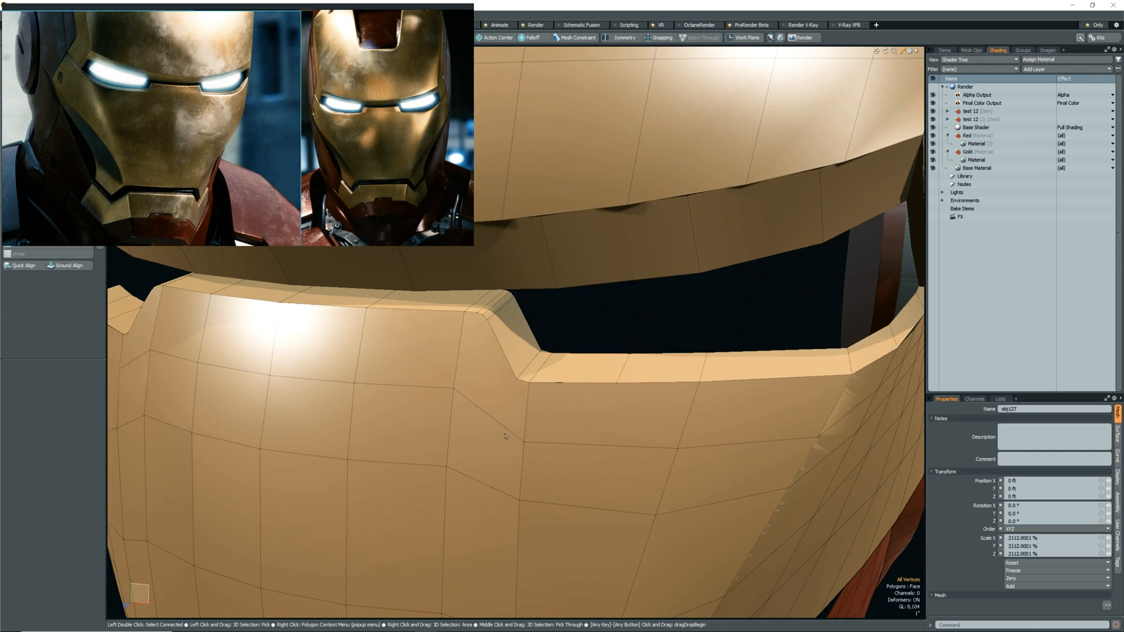
{"action": "mouse_move", "coordinate": [553, 427]}
{"action": "left_mouse_down", "text": "alt"}
{"action": "mouse_move", "coordinate": [587, 349]}
{"action": "mouse_move", "coordinate": [635, 354]}
{"action": "mouse_move", "coordinate": [543, 408]}
{"action": "left_mouse_up", "text": "alt"}
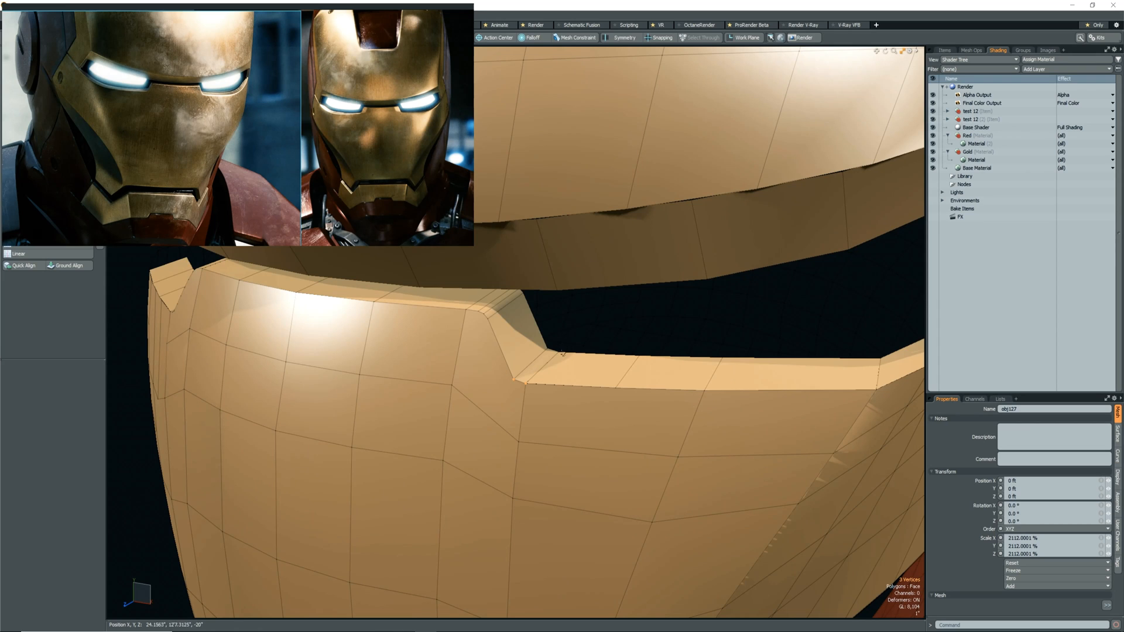
{"action": "scroll", "coordinate": [541, 366], "scroll_direction": "up", "scroll_amount": 3}
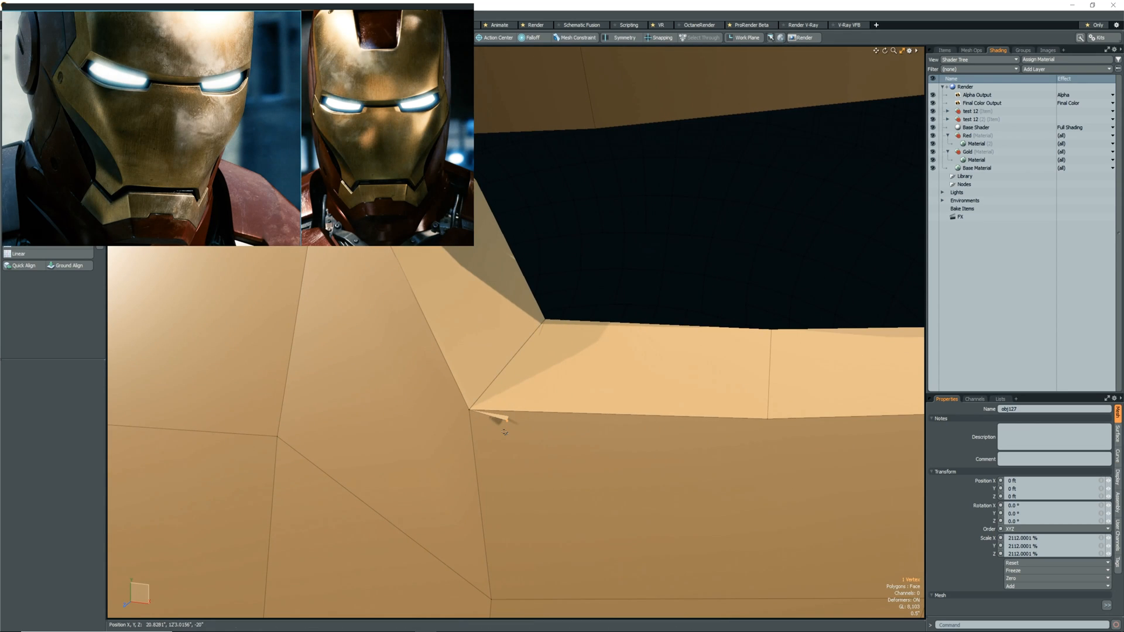
{"action": "right_click_drag", "start_coordinate": [423, 448], "coordinate": [626, 301]}
{"action": "left_click_drag", "start_coordinate": [647, 269], "coordinate": [589, 371], "text": "alt"}
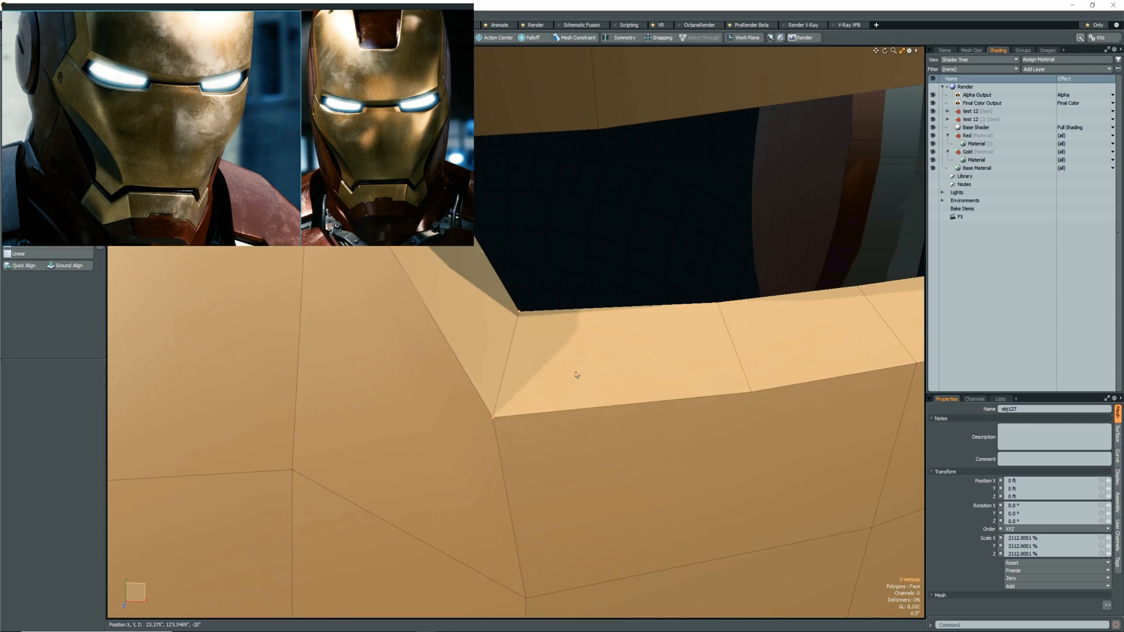
Compare the eye notch's lower corner with subdivision on and off.
{"action": "left_click_drag", "start_coordinate": [525, 439], "coordinate": [504, 459], "text": "alt"}
{"action": "key", "text": "Tab"}
{"action": "key", "text": "Tab"}
{"action": "scroll", "coordinate": [501, 452], "scroll_direction": "down", "scroll_amount": 3}
{"action": "scroll", "coordinate": [446, 380], "scroll_direction": "up", "scroll_amount": 3}
{"action": "left_click_drag", "start_coordinate": [462, 364], "coordinate": [392, 421], "text": "alt"}
{"action": "scroll", "coordinate": [414, 391], "scroll_direction": "down", "scroll_amount": 5}
{"action": "key", "text": "Tab"}
{"action": "key", "text": "Tab"}
{"action": "scroll", "coordinate": [414, 391], "scroll_direction": "up", "scroll_amount": 4}
Select the connected faceplate mesh around the eye notch and switch its mixed polygon types back to plain faces.
{"action": "double_click", "coordinate": [392, 422]}
{"action": "right_click_drag", "start_coordinate": [115, 176], "coordinate": [117, 196]}
{"action": "left_click", "coordinate": [102, 16]}
{"action": "left_click", "coordinate": [117, 119]}
{"action": "left_click", "coordinate": [393, 280]}
{"action": "key", "text": "Return"}
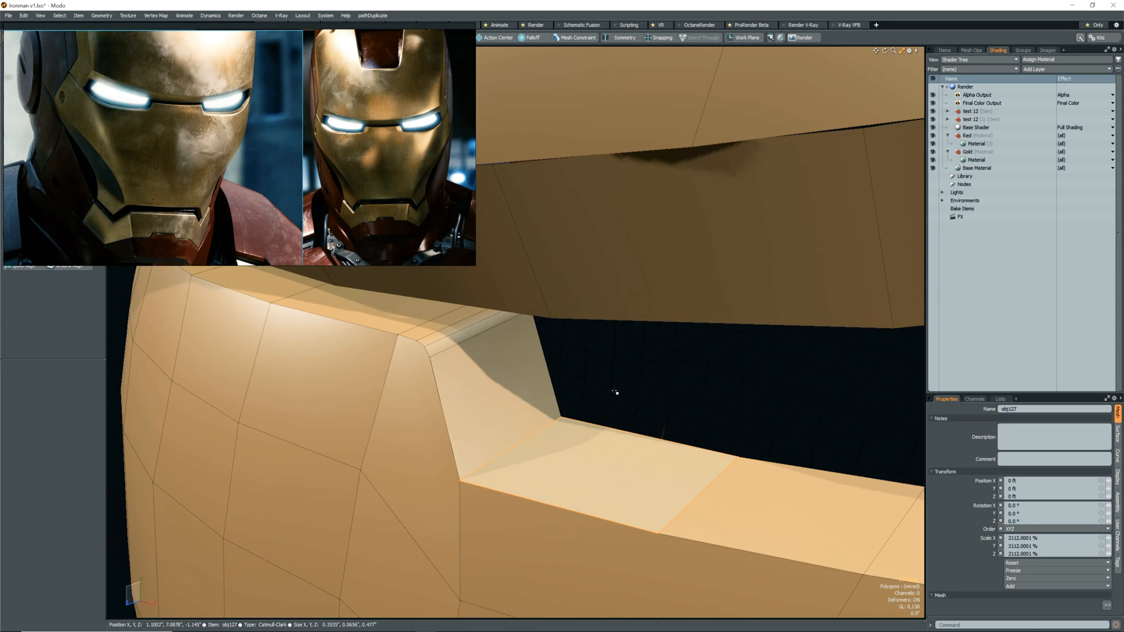
{"action": "key", "text": "Tab"}
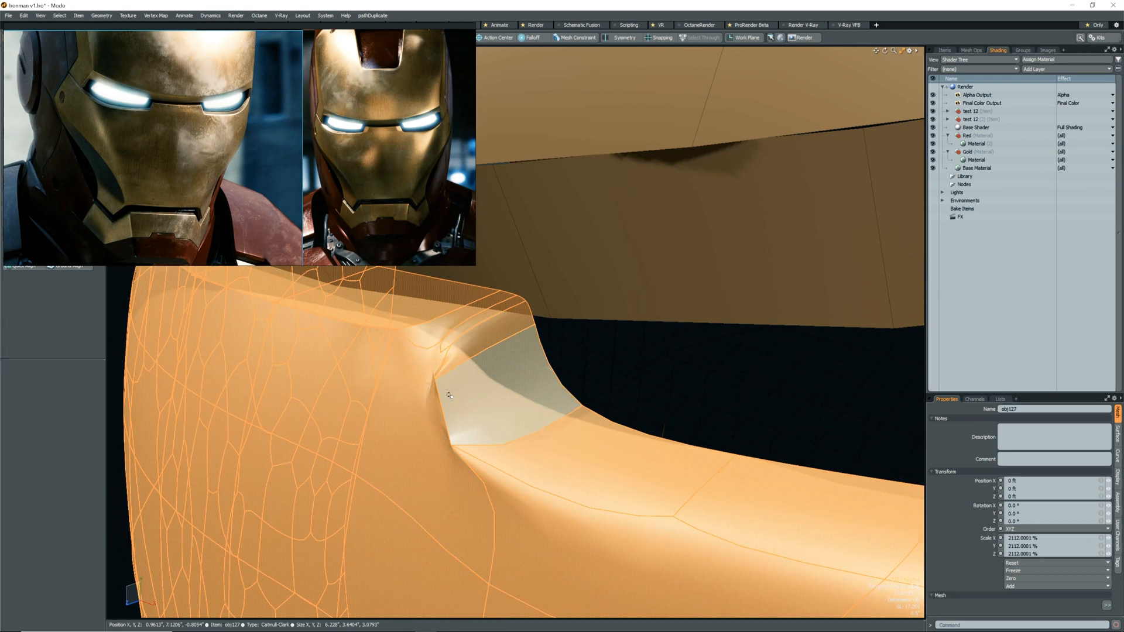
{"action": "key", "text": "Tab"}
{"action": "key", "text": "Escape"}
Examine the gap between the eye opening's lower bevel strip and the faceplate at the outer corner.
{"action": "scroll", "coordinate": [466, 402], "scroll_direction": "down", "scroll_amount": 5}
{"action": "left_click_drag", "start_coordinate": [469, 404], "coordinate": [603, 433], "text": "alt"}
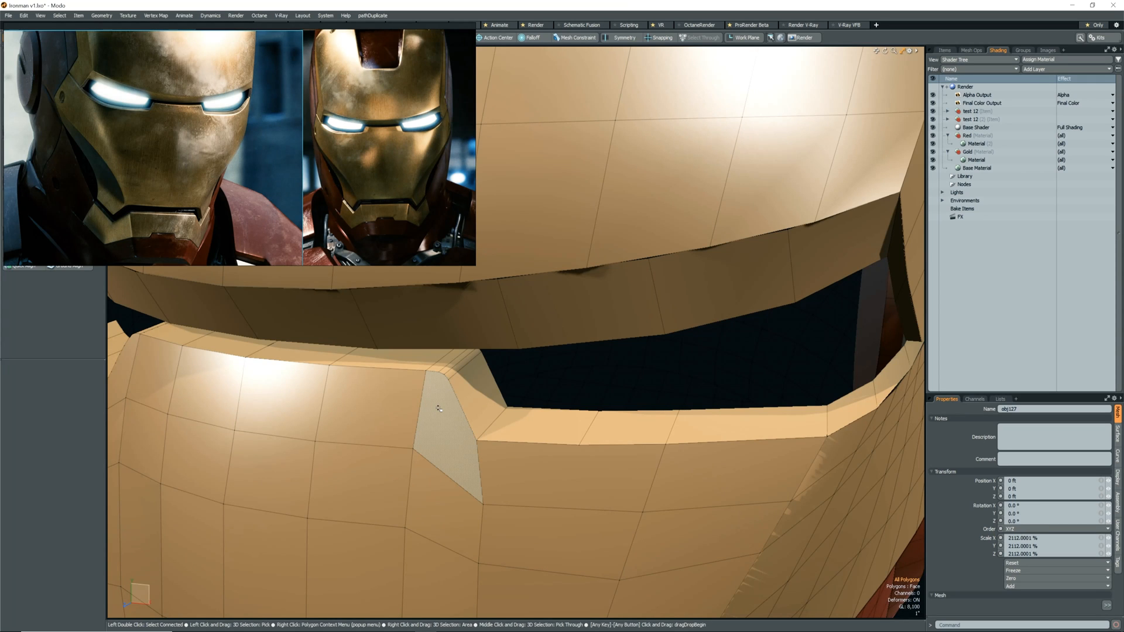
{"action": "scroll", "coordinate": [489, 392], "scroll_direction": "down", "scroll_amount": 3}
{"action": "left_click_drag", "start_coordinate": [807, 404], "coordinate": [624, 419], "text": "alt"}
{"action": "scroll", "coordinate": [632, 398], "scroll_direction": "up", "scroll_amount": 5}
{"action": "scroll", "coordinate": [644, 421], "scroll_direction": "down", "scroll_amount": 5}
{"action": "scroll", "coordinate": [605, 442], "scroll_direction": "up", "scroll_amount": 6}
{"action": "key", "text": "1"}
{"action": "left_click", "coordinate": [598, 435]}
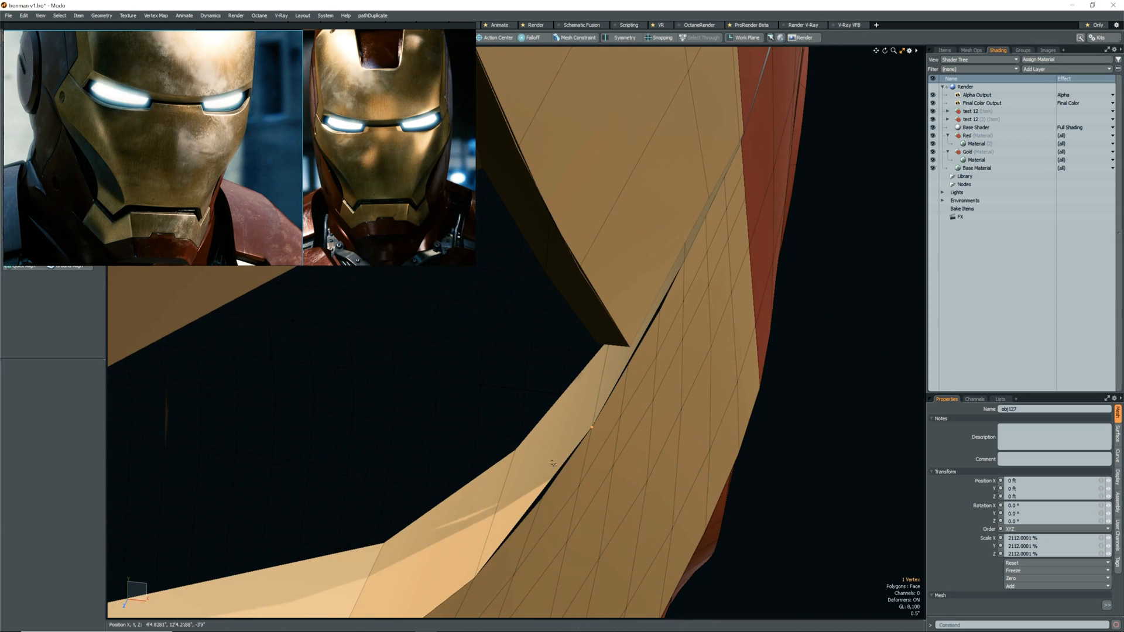
Cut the four bevel strip polygons at the eye opening's outer corner from their mesh and paste them into the faceplate mesh.
{"action": "scroll", "coordinate": [609, 395], "scroll_direction": "down", "scroll_amount": 6}
{"action": "key", "text": "5"}
{"action": "scroll", "coordinate": [623, 389], "scroll_direction": "up", "scroll_amount": 3}
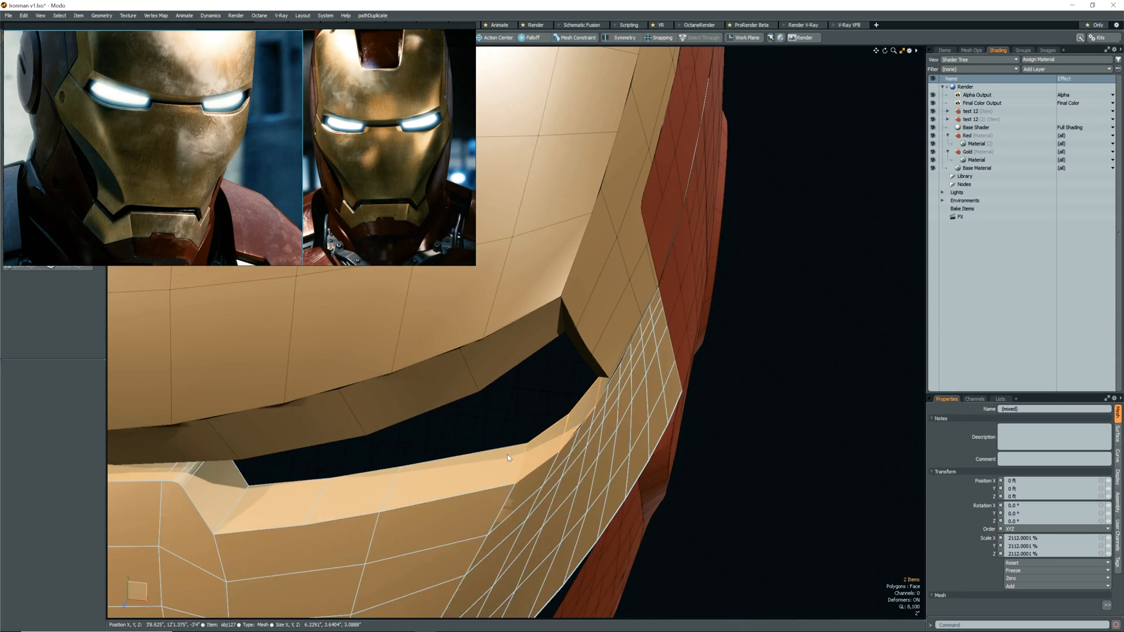
{"action": "scroll", "coordinate": [606, 387], "scroll_direction": "up", "scroll_amount": 3}
{"action": "left_click", "coordinate": [610, 386], "text": "shift"}
{"action": "key", "text": "3"}
{"action": "left_click", "coordinate": [581, 405]}
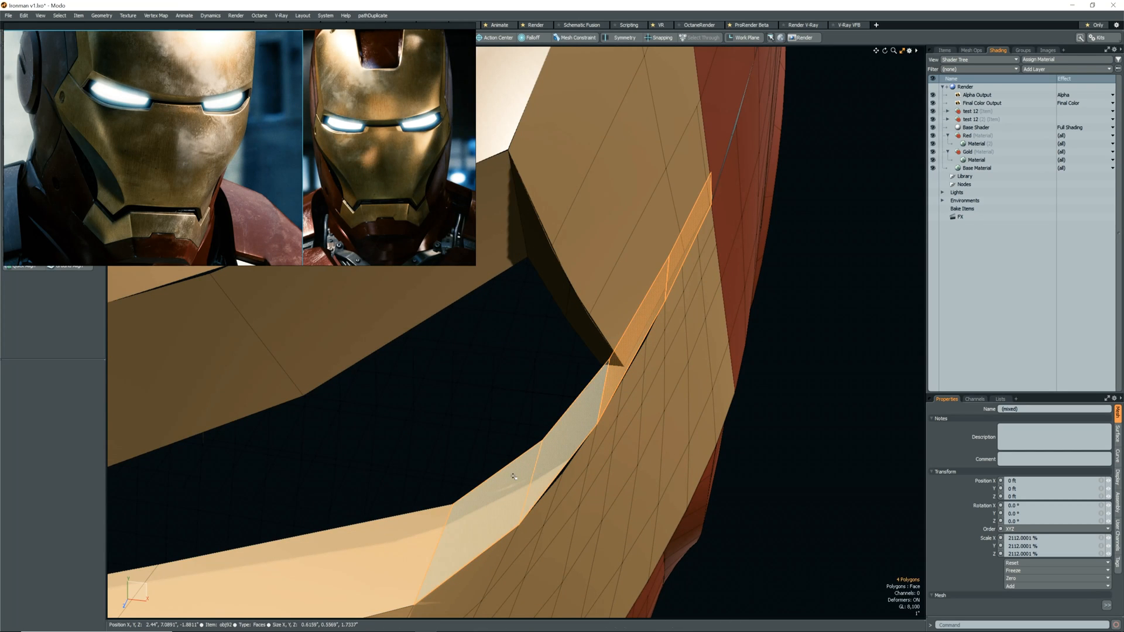
{"action": "key", "text": "ctrl+x"}
{"action": "key", "text": "5"}
{"action": "left_click", "coordinate": [539, 536]}
{"action": "key", "text": "3"}
{"action": "key", "text": "ctrl+v"}
{"action": "scroll", "coordinate": [572, 491], "scroll_direction": "down", "scroll_amount": 4}
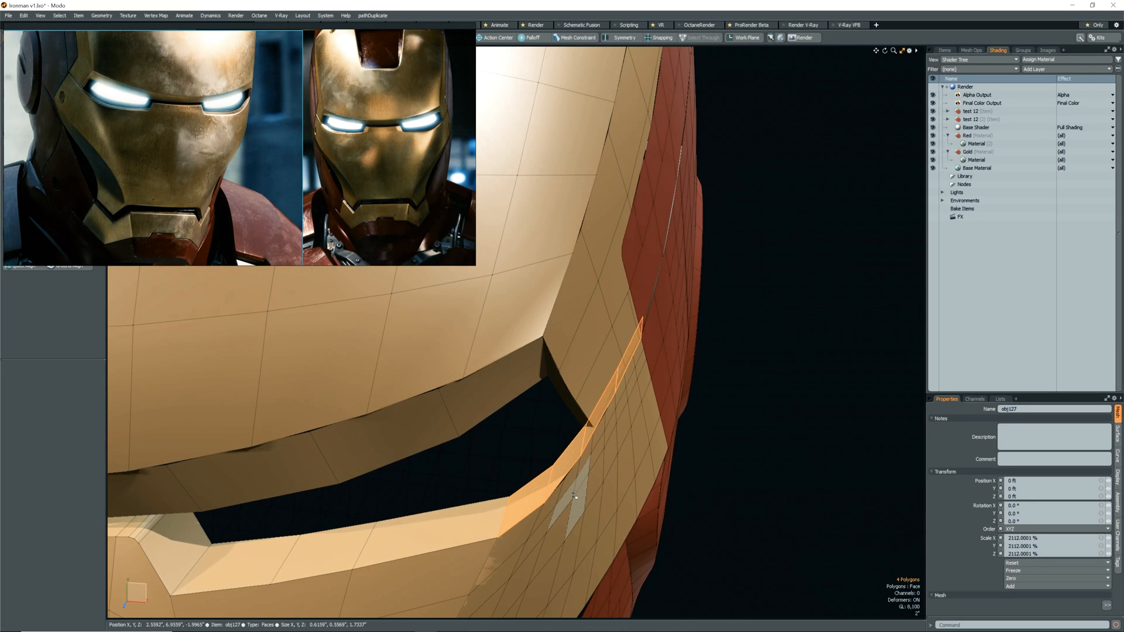
Add an edge loop across the bevel strip near the outer corner and snap its lower end onto the faceplate border with snapping on.
{"action": "key", "text": "1"}
{"action": "scroll", "coordinate": [562, 488], "scroll_direction": "up", "scroll_amount": 5}
{"action": "scroll", "coordinate": [562, 458], "scroll_direction": "down", "scroll_amount": 3}
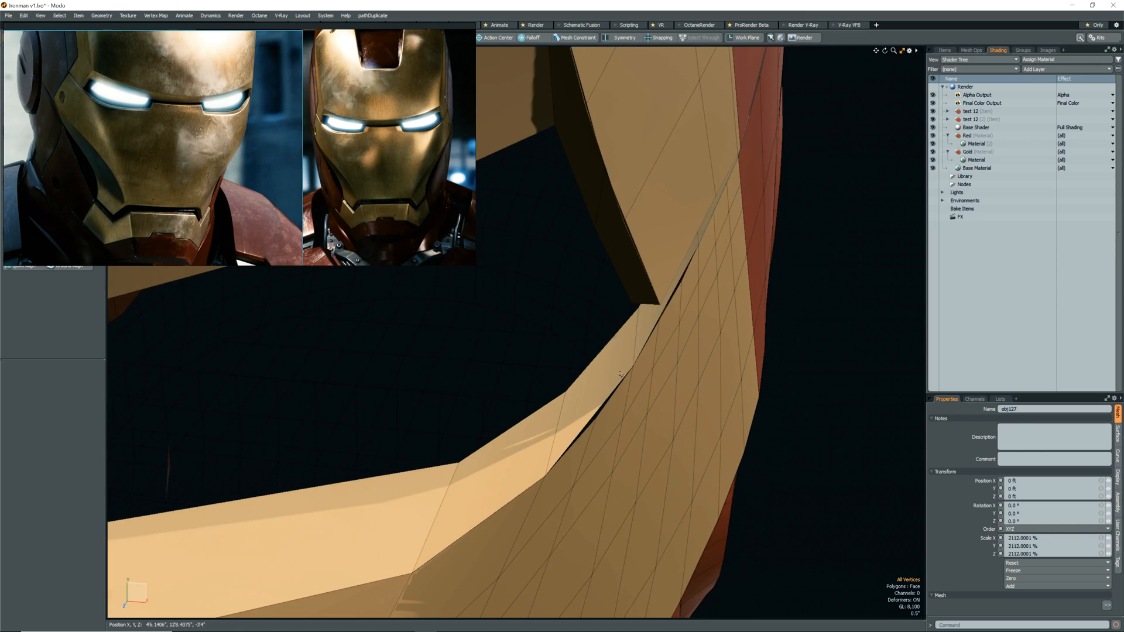
{"action": "scroll", "coordinate": [623, 393], "scroll_direction": "up", "scroll_amount": 2}
{"action": "scroll", "coordinate": [623, 393], "scroll_direction": "down", "scroll_amount": 2}
{"action": "key", "text": "2"}
{"action": "left_click", "coordinate": [588, 434]}
{"action": "key", "text": "alt+c"}
{"action": "key", "text": "w"}
{"action": "key", "text": "x"}
{"action": "scroll", "coordinate": [589, 434], "scroll_direction": "up", "scroll_amount": 2}
{"action": "left_click", "coordinate": [590, 434]}
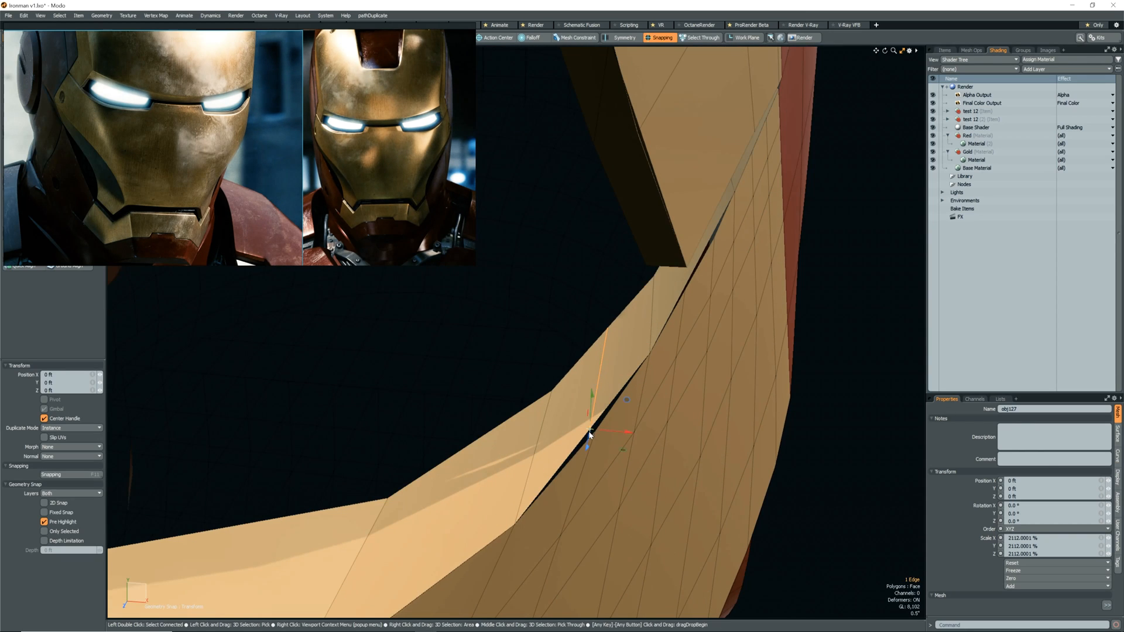
{"action": "key", "text": "alt+1"}
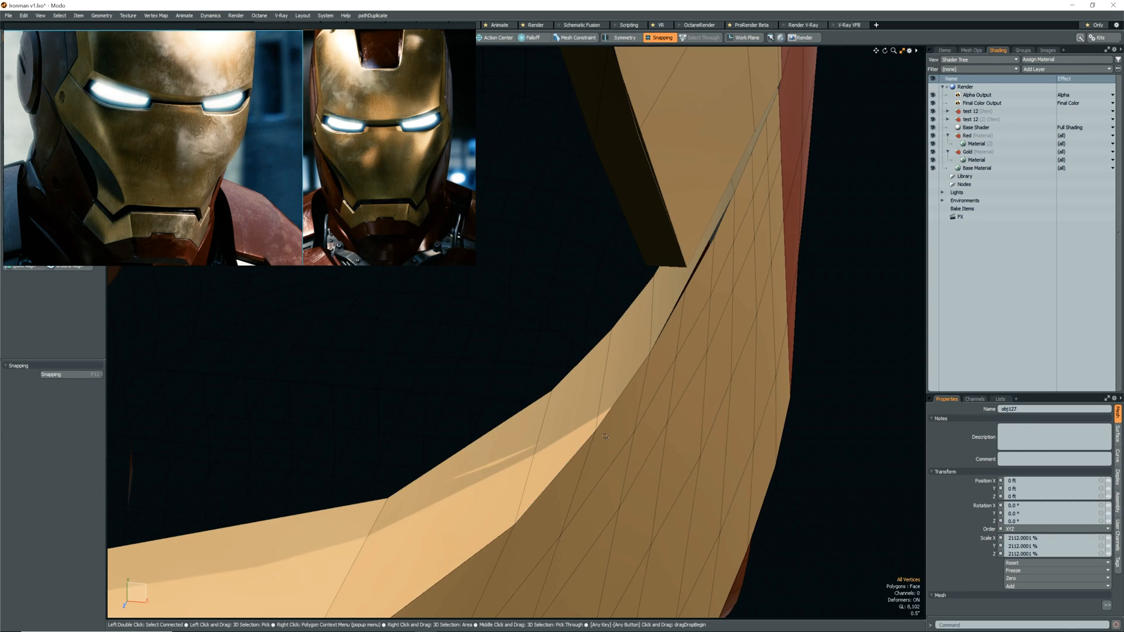
Add another edge loop at the upper part of the bevel strip and move its outer end onto the faceplate border.
{"action": "left_click_drag", "start_coordinate": [644, 359], "coordinate": [612, 398], "text": "alt"}
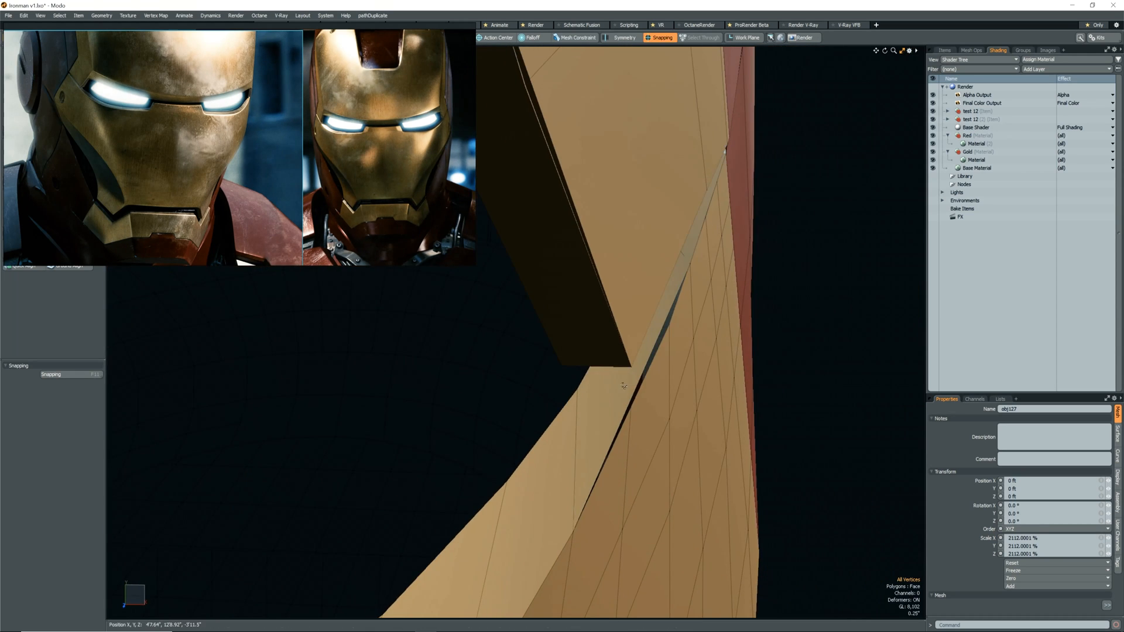
{"action": "scroll", "coordinate": [609, 404], "scroll_direction": "down", "scroll_amount": 3}
{"action": "scroll", "coordinate": [577, 434], "scroll_direction": "up", "scroll_amount": 2}
{"action": "left_click_drag", "start_coordinate": [569, 449], "coordinate": [508, 475], "text": "alt"}
{"action": "left_click", "coordinate": [552, 424]}
{"action": "key", "text": "shift+s"}
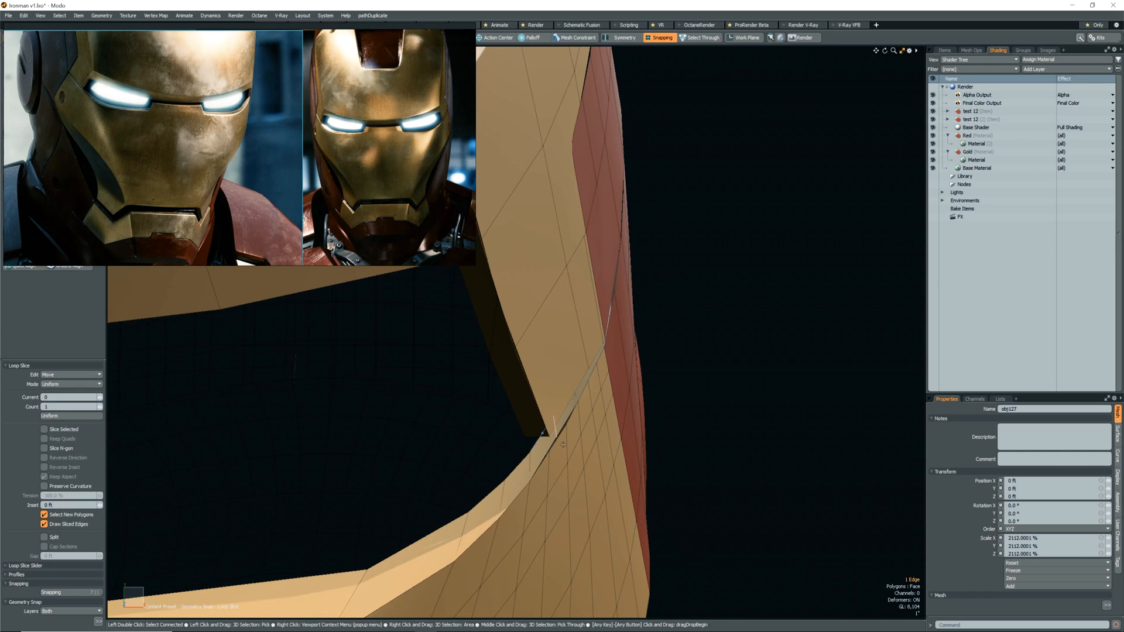
{"action": "scroll", "coordinate": [557, 426], "scroll_direction": "up", "scroll_amount": 2}
{"action": "key", "text": "w"}
{"action": "mouse_move", "coordinate": [543, 453]}
{"action": "left_mouse_down", "text": "alt"}
{"action": "mouse_move", "coordinate": [557, 451]}
{"action": "mouse_move", "coordinate": [531, 460]}
{"action": "left_mouse_up", "text": "alt"}
{"action": "left_click_drag", "start_coordinate": [550, 421], "coordinate": [587, 389], "text": "alt"}
{"action": "key", "text": "space"}
Slice two more edge loops across the narrow upper end of the bevel strip, moving the first to the faceplate border.
{"action": "key", "text": "alt+c"}
{"action": "left_click", "coordinate": [575, 405]}
{"action": "key", "text": "w"}
{"action": "mouse_move", "coordinate": [580, 406]}
{"action": "left_mouse_down", "text": "alt"}
{"action": "mouse_move", "coordinate": [639, 386]}
{"action": "mouse_move", "coordinate": [518, 404]}
{"action": "mouse_move", "coordinate": [570, 399]}
{"action": "left_mouse_up", "text": "alt"}
{"action": "scroll", "coordinate": [549, 396], "scroll_direction": "up", "scroll_amount": 3}
{"action": "key", "text": "space"}
{"action": "key", "text": "alt+c"}
{"action": "left_click", "coordinate": [554, 393]}
{"action": "key", "text": "space"}
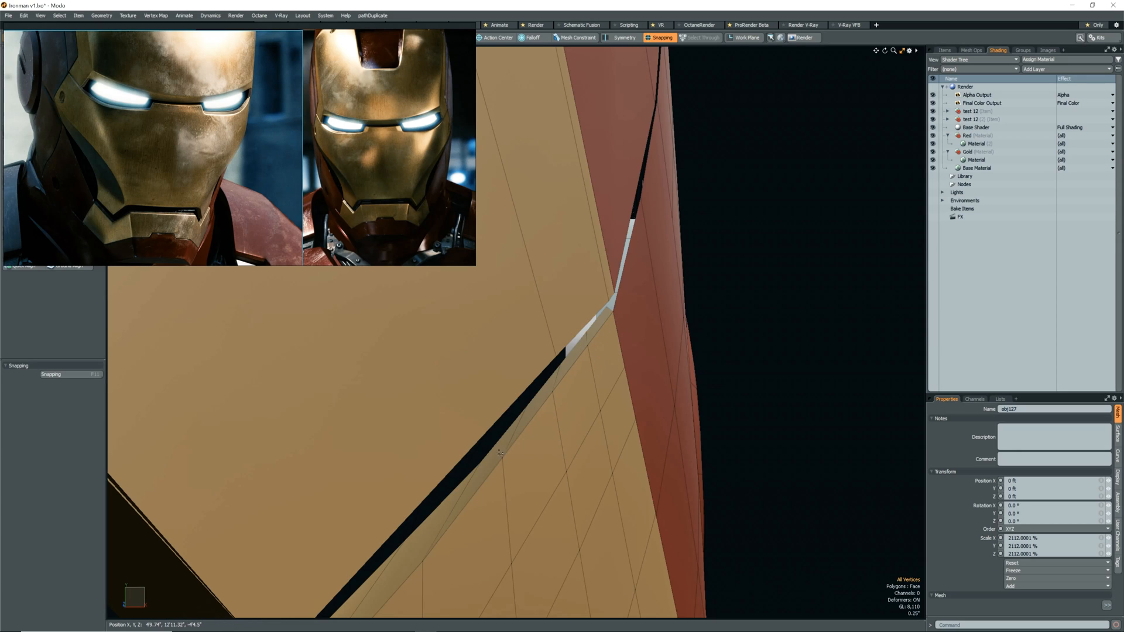
Join the bevel strip's border vertices with the matching faceplate vertices at the eye opening's outer corner.
{"action": "left_click_drag", "start_coordinate": [479, 530], "coordinate": [543, 482], "text": "alt"}
{"action": "key", "text": "Home"}
{"action": "key", "text": "Return"}
{"action": "left_click_drag", "start_coordinate": [529, 527], "coordinate": [550, 515], "text": "alt"}
{"action": "left_click", "coordinate": [531, 522]}
{"action": "key", "text": "Home"}
{"action": "key", "text": "Return"}
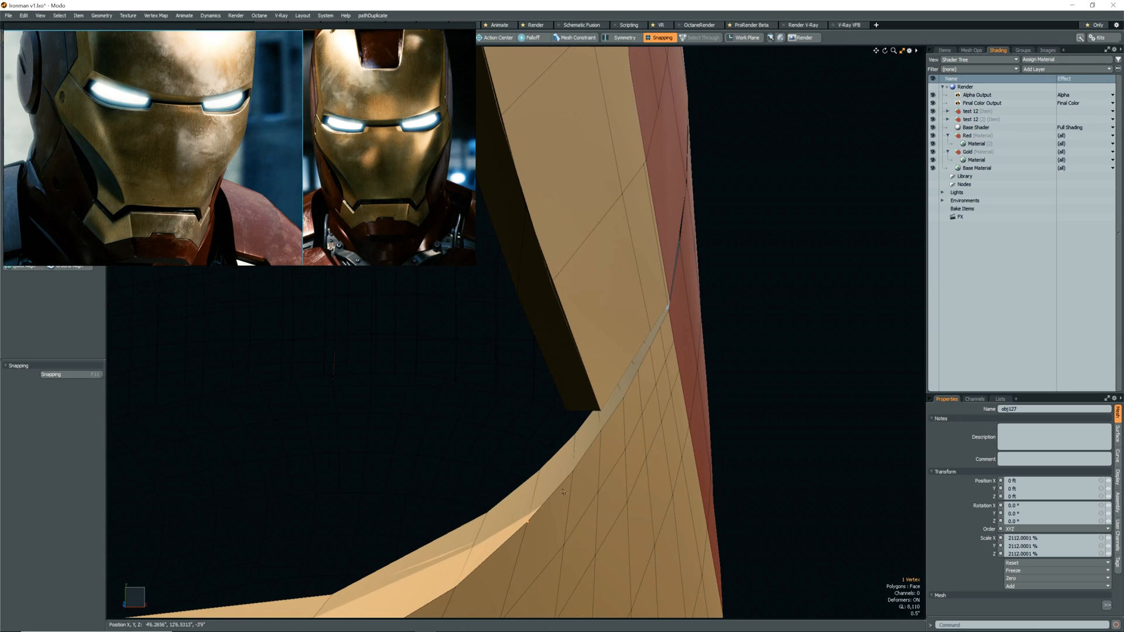
Turn on subdivision, join the vertices where the eye opening's lower edge splits near the outer corner, and return to plain faces.
{"action": "key", "text": "Tab"}
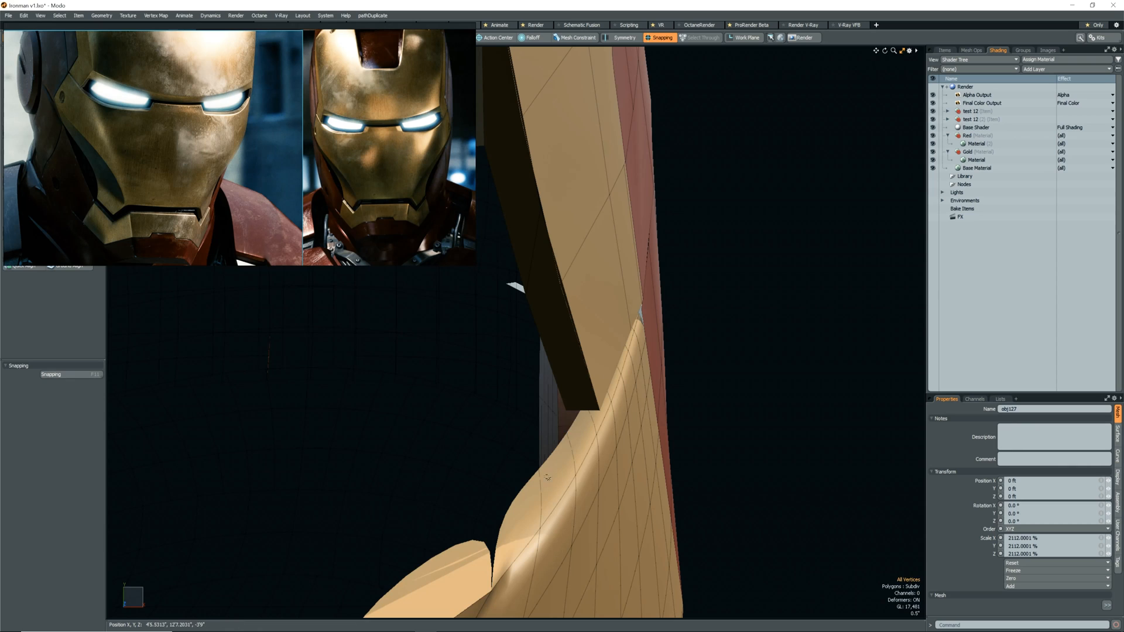
{"action": "left_click_drag", "start_coordinate": [474, 537], "coordinate": [551, 495], "text": "alt"}
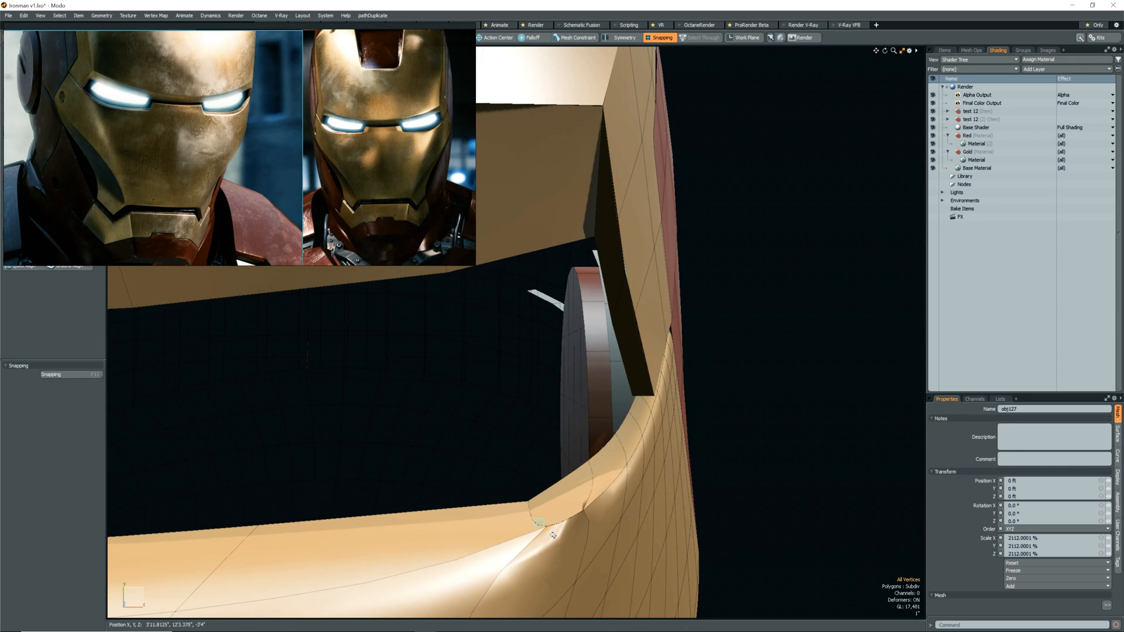
{"action": "key", "text": "Home"}
{"action": "key", "text": "Home"}
{"action": "key", "text": "Return"}
{"action": "scroll", "coordinate": [597, 501], "scroll_direction": "down", "scroll_amount": 5}
{"action": "left_click_drag", "start_coordinate": [597, 501], "coordinate": [499, 402], "text": "alt"}
{"action": "key", "text": "Tab"}
{"action": "scroll", "coordinate": [623, 363], "scroll_direction": "up", "scroll_amount": 5}
{"action": "scroll", "coordinate": [517, 352], "scroll_direction": "down", "scroll_amount": 5}
{"action": "scroll", "coordinate": [517, 352], "scroll_direction": "down", "scroll_amount": 2}
{"action": "scroll", "coordinate": [475, 488], "scroll_direction": "up", "scroll_amount": 2}
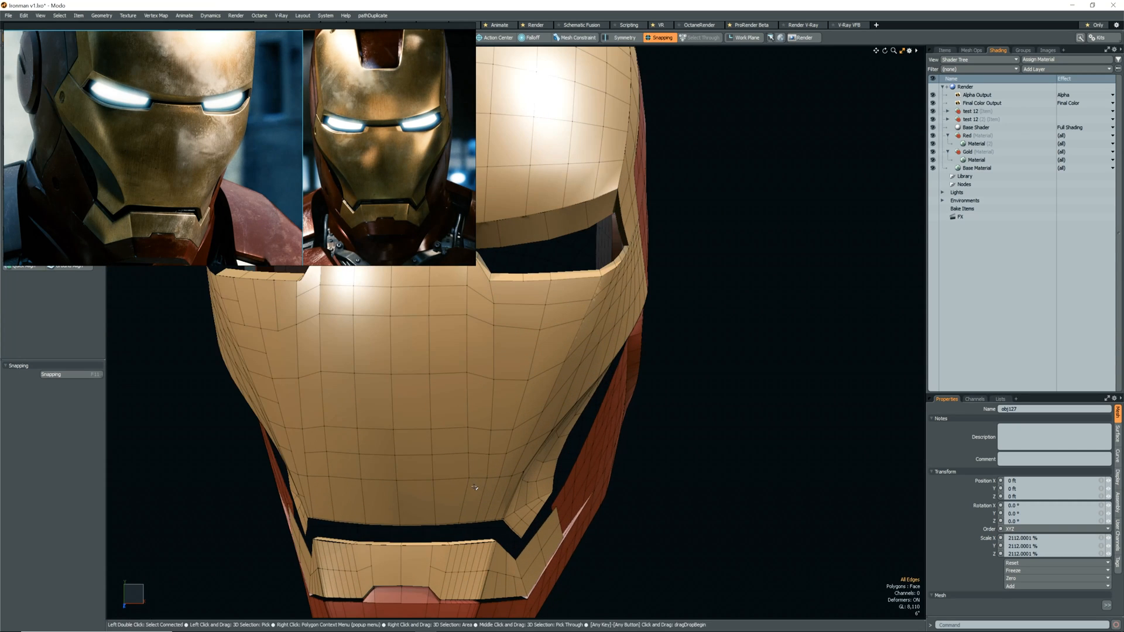
Slide single vertices in the faceplate's lower rows above the mouth gap to even out the vertical edge column.
{"action": "left_click", "coordinate": [469, 484]}
{"action": "key", "text": "alt+s"}
{"action": "left_click_drag", "start_coordinate": [467, 479], "coordinate": [466, 478]}
{"action": "key", "text": "space"}
{"action": "left_click", "coordinate": [468, 454]}
{"action": "key", "text": "alt+s"}
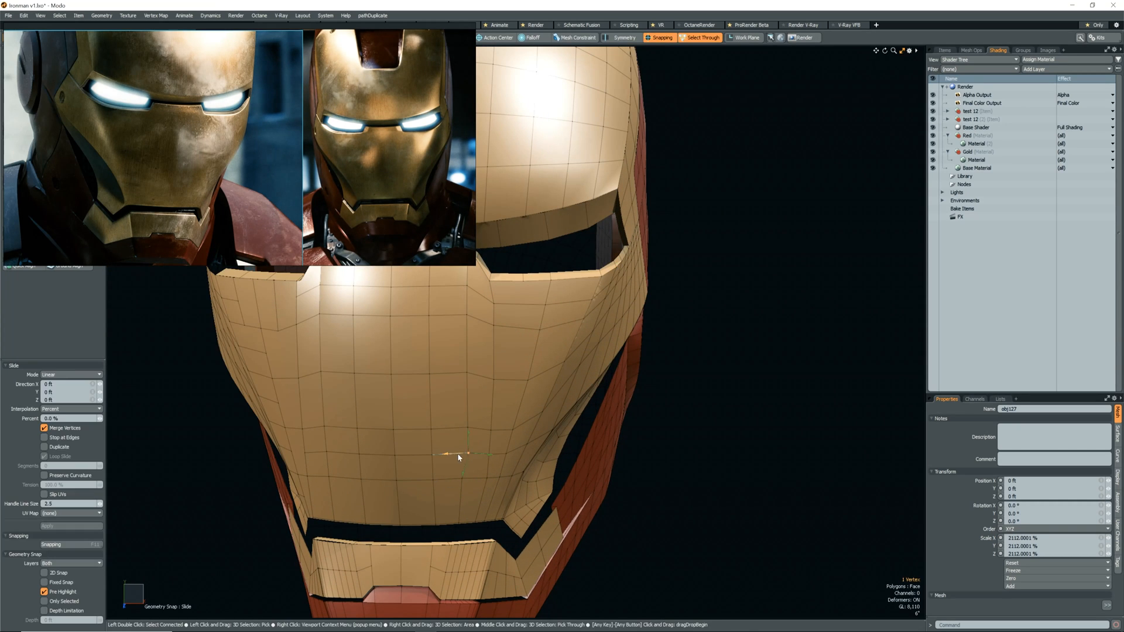
{"action": "key", "text": "space"}
{"action": "left_click", "coordinate": [481, 479]}
{"action": "key", "text": "alt+s"}
{"action": "key", "text": "space"}
Slide the two vertices on the faceplate's lower border inward by about 18%, and adjust the vertex above them.
{"action": "left_click", "coordinate": [468, 521]}
{"action": "scroll", "coordinate": [467, 520], "scroll_direction": "up", "scroll_amount": 4}
{"action": "key", "text": "alt+s"}
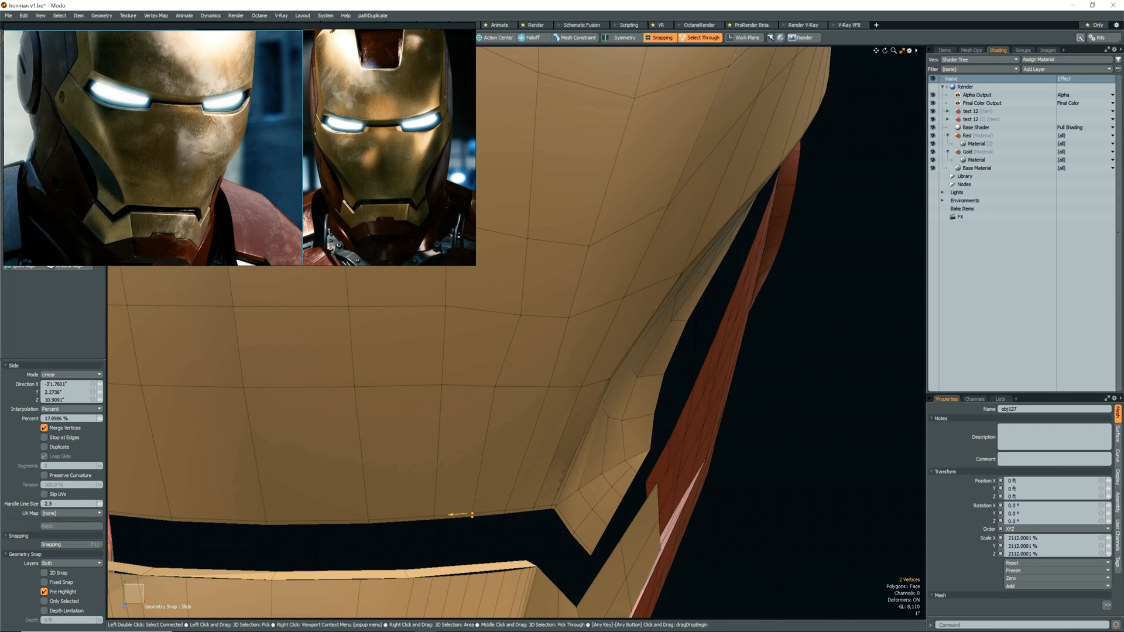
{"action": "key", "text": "space"}
{"action": "scroll", "coordinate": [477, 483], "scroll_direction": "down", "scroll_amount": 6}
{"action": "scroll", "coordinate": [485, 461], "scroll_direction": "up", "scroll_amount": 3}
{"action": "left_click", "coordinate": [485, 462]}
{"action": "key", "text": "alt+s"}
{"action": "left_click_drag", "start_coordinate": [486, 462], "coordinate": [478, 462]}
{"action": "key", "text": "space"}
Slide the vertices higher up the same column, below the eye notch, moving one inward by about 9.6%.
{"action": "left_click", "coordinate": [487, 429]}
{"action": "key", "text": "space"}
{"action": "scroll", "coordinate": [473, 418], "scroll_direction": "down", "scroll_amount": 6}
{"action": "scroll", "coordinate": [481, 386], "scroll_direction": "up", "scroll_amount": 5}
{"action": "left_click", "coordinate": [484, 383]}
{"action": "key", "text": "alt+s"}
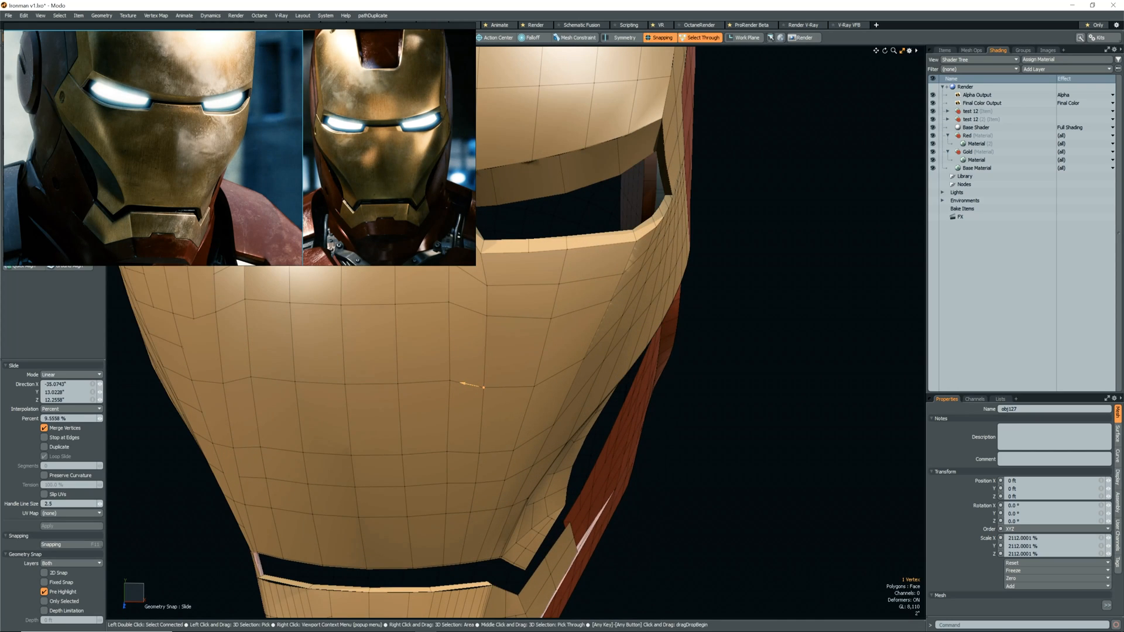
{"action": "key", "text": "space"}
{"action": "scroll", "coordinate": [477, 384], "scroll_direction": "down", "scroll_amount": 3}
{"action": "left_click", "coordinate": [456, 383]}
{"action": "key", "text": "space"}
{"action": "left_click", "coordinate": [511, 357]}
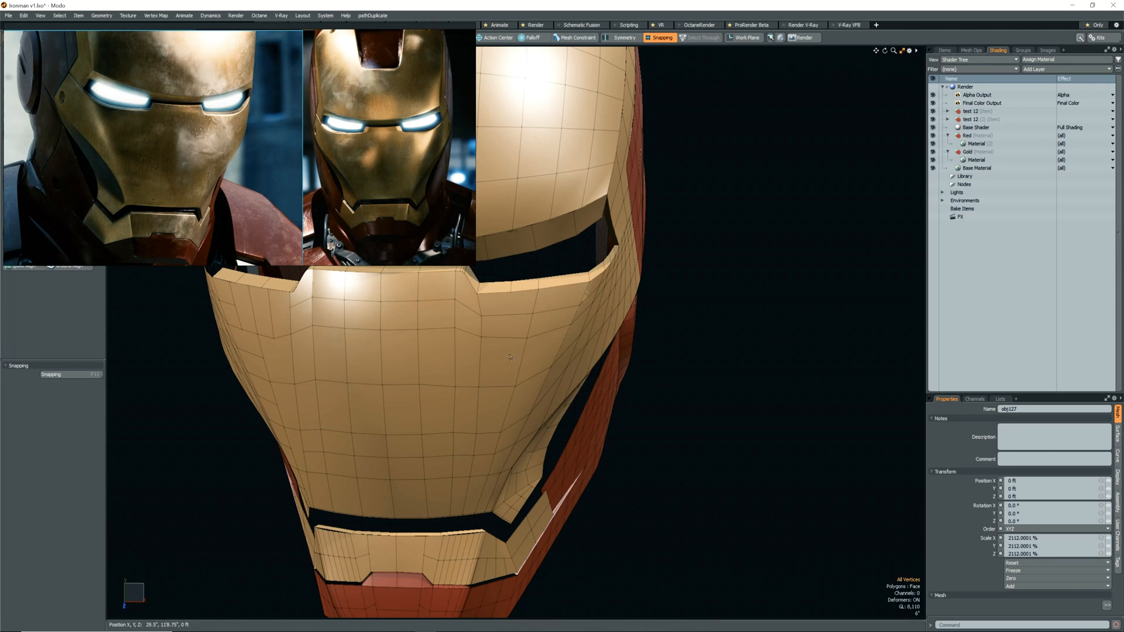
Add an edge loop to the faceplate below the eye opening and slice an edge up to the opening's rim.
{"action": "key", "text": "alt+c"}
{"action": "left_click", "coordinate": [499, 384]}
{"action": "key", "text": "space"}
{"action": "key", "text": "c"}
{"action": "left_click", "coordinate": [506, 315]}
{"action": "left_click", "coordinate": [509, 293]}
{"action": "key", "text": "space"}
Use Edge Slice at the eye notch's upper corner and check the faceplate with subdivision on and off.
{"action": "left_click_drag", "start_coordinate": [531, 327], "coordinate": [484, 347], "text": "alt"}
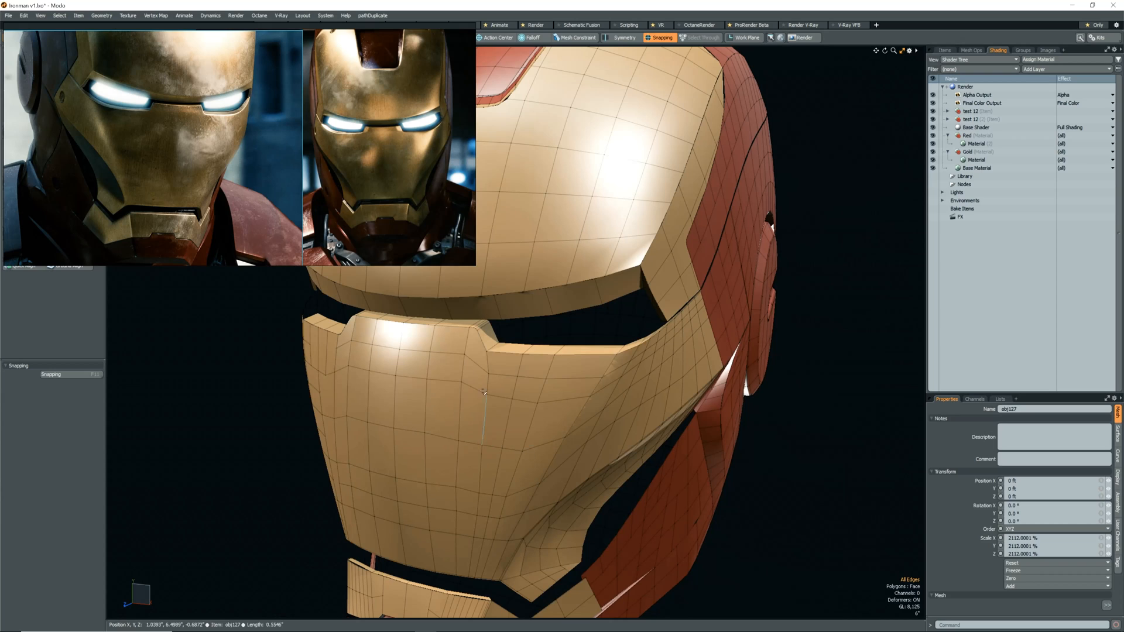
{"action": "scroll", "coordinate": [484, 347], "scroll_direction": "up", "scroll_amount": 2}
{"action": "key", "text": "alt+c"}
{"action": "key", "text": "space"}
{"action": "left_click_drag", "start_coordinate": [502, 388], "coordinate": [515, 389], "text": "alt"}
{"action": "key", "text": "c"}
{"action": "left_click", "coordinate": [480, 334]}
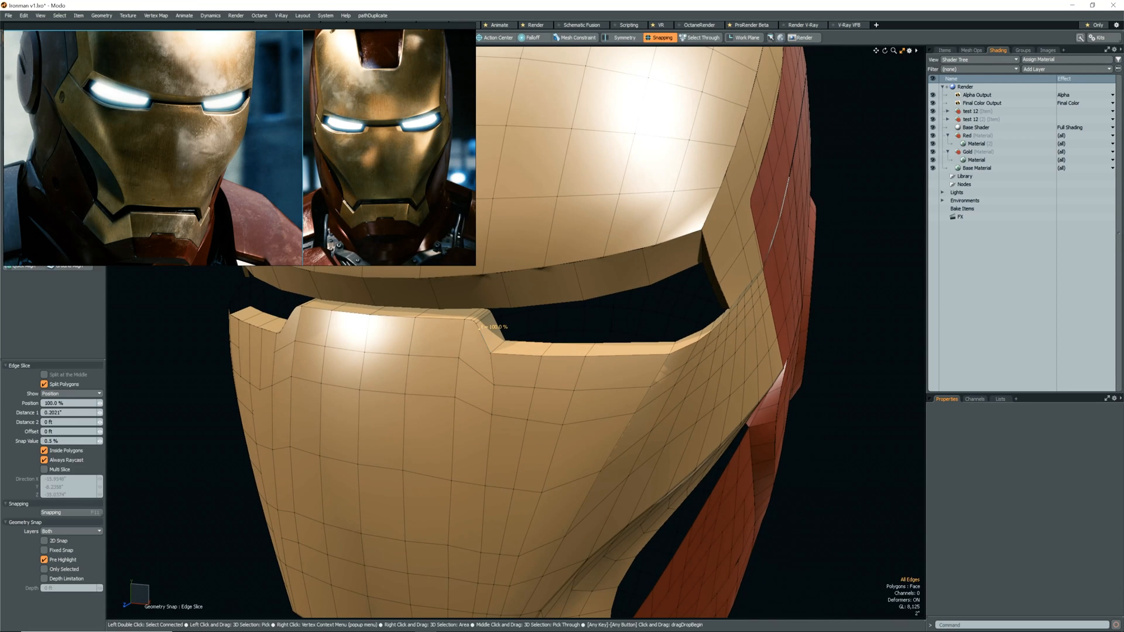
{"action": "key", "text": "space"}
{"action": "scroll", "coordinate": [456, 328], "scroll_direction": "up", "scroll_amount": 2}
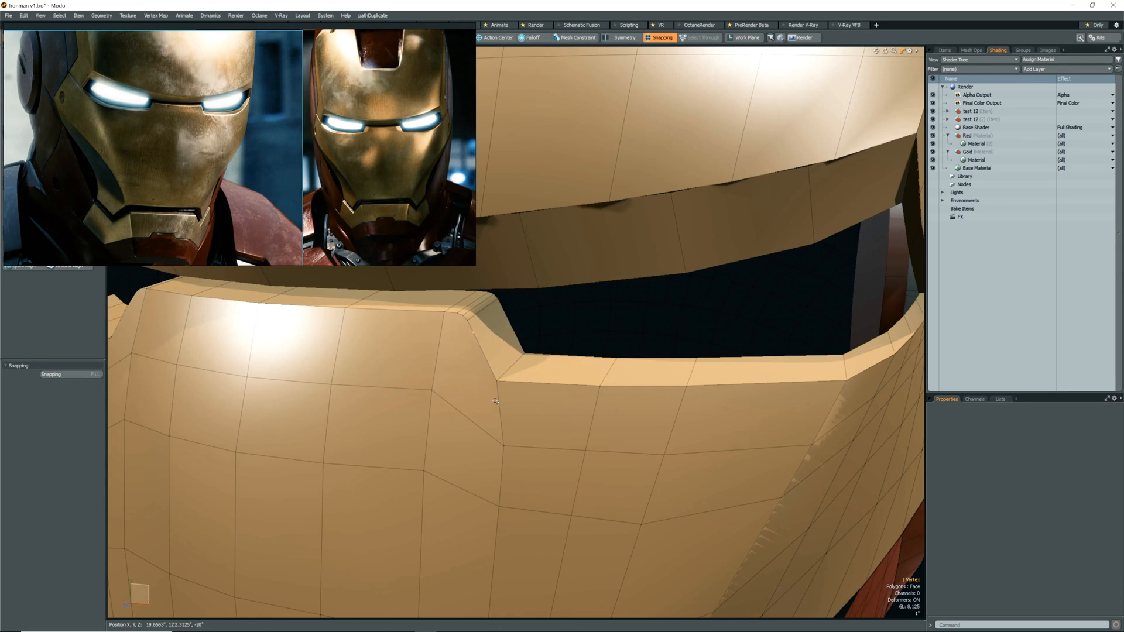
{"action": "key", "text": "Escape"}
{"action": "key", "text": "Tab"}
{"action": "scroll", "coordinate": [510, 392], "scroll_direction": "down", "scroll_amount": 2}
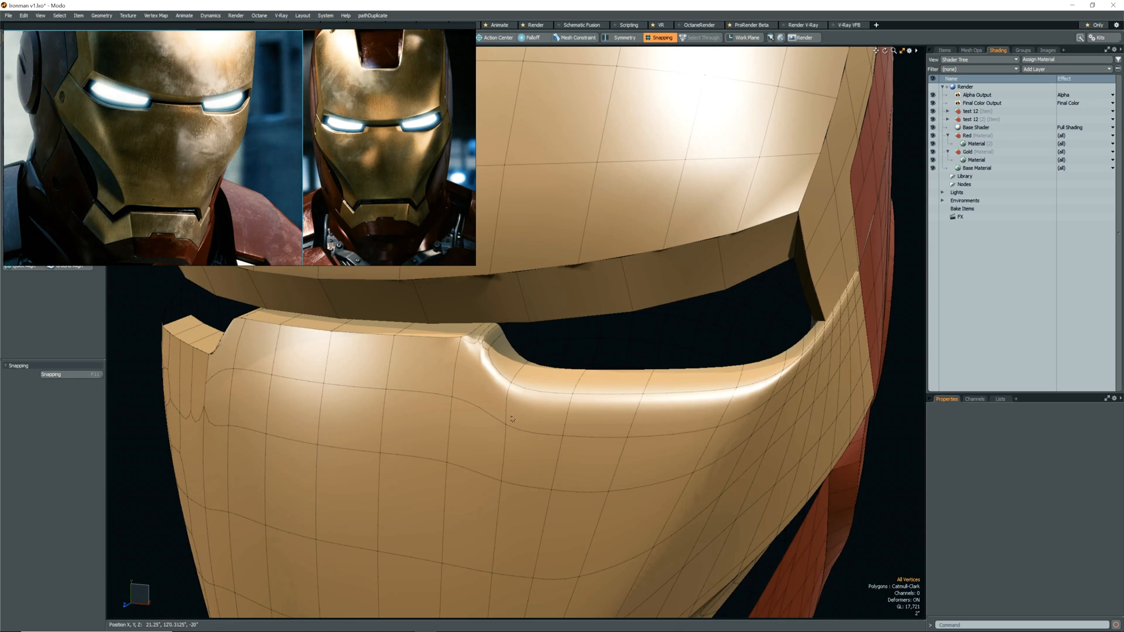
{"action": "key", "text": "Tab"}
Add and slide an edge loop in the faceplate column below the eye notch, and slice edges from there up to the notch.
{"action": "key", "text": "2"}
{"action": "key", "text": "alt+c"}
{"action": "key", "text": "alt+s"}
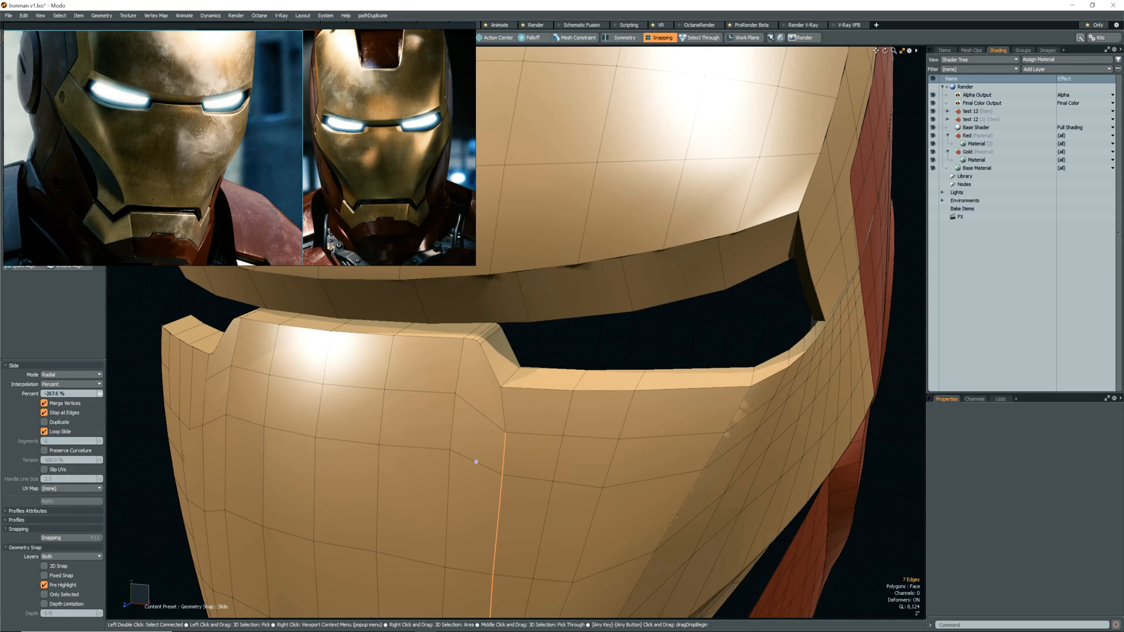
{"action": "key", "text": "c"}
{"action": "left_click", "coordinate": [474, 408]}
{"action": "left_click", "coordinate": [491, 367]}
{"action": "key", "text": "q"}
{"action": "key", "text": "c"}
{"action": "left_click", "coordinate": [505, 432]}
{"action": "left_click", "coordinate": [507, 387]}
{"action": "key", "text": "q"}
Add another edge loop to the faceplate below the notch's lower corner and slice an edge beside it.
{"action": "key", "text": "alt+c"}
{"action": "left_click_drag", "start_coordinate": [495, 417], "coordinate": [498, 467]}
{"action": "key", "text": "q"}
{"action": "key", "text": "c"}
{"action": "left_click", "coordinate": [494, 422]}
{"action": "key", "text": "q"}
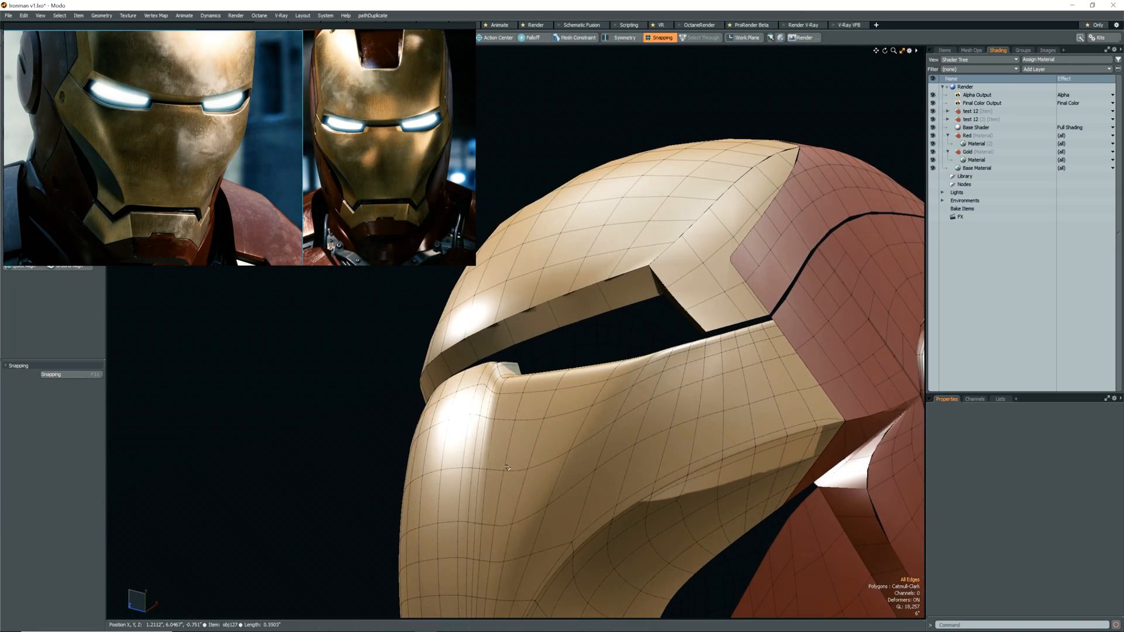
Remove three edge loops from the front of the faceplate and one more edge below the eye opening.
{"action": "double_click", "coordinate": [479, 443]}
{"action": "key", "text": "BackSpace"}
{"action": "double_click", "coordinate": [482, 446]}
{"action": "key", "text": "BackSpace"}
{"action": "double_click", "coordinate": [471, 447]}
{"action": "key", "text": "BackSpace"}
{"action": "scroll", "coordinate": [537, 403], "scroll_direction": "up", "scroll_amount": 6}
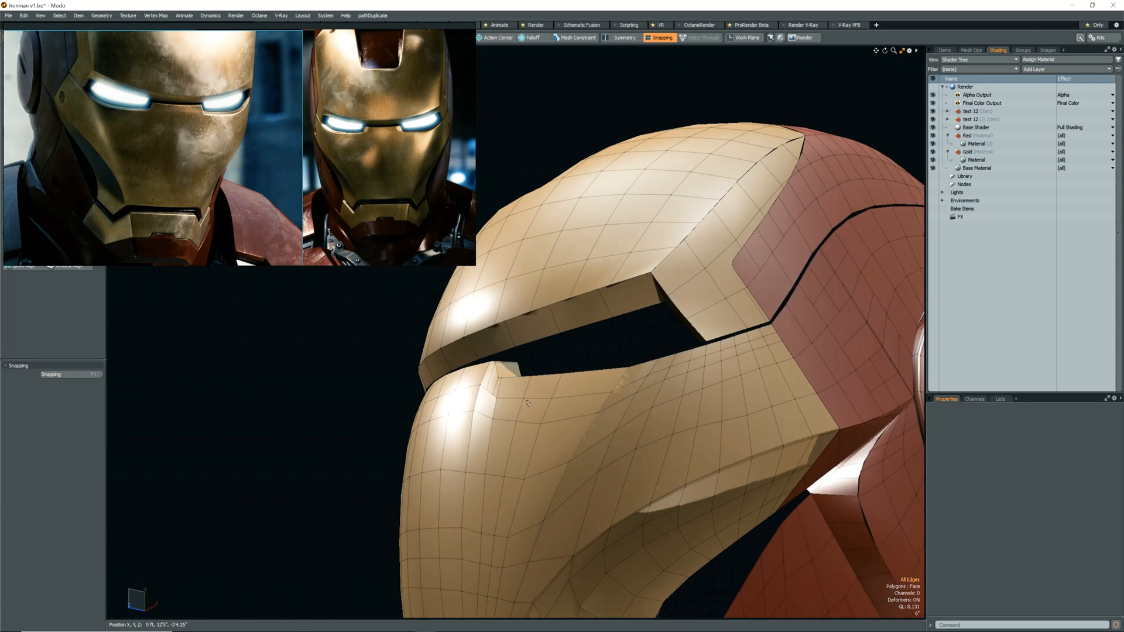
{"action": "key", "text": "Tab"}
{"action": "left_click", "coordinate": [567, 440]}
{"action": "key", "text": "BackSpace"}
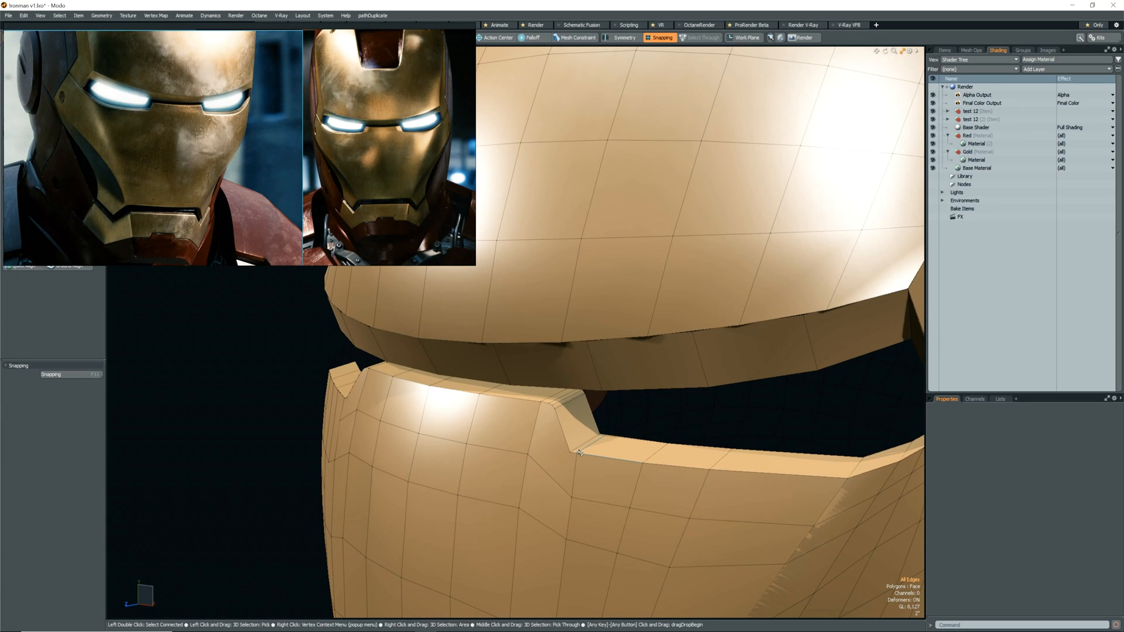
Edge-slice from the eye notch's lower corner across the upper faceplate toward its centre.
{"action": "left_click_drag", "start_coordinate": [579, 452], "coordinate": [603, 486], "text": "alt+shift"}
{"action": "key", "text": "c"}
{"action": "left_click", "coordinate": [595, 485]}
{"action": "left_click", "coordinate": [560, 454]}
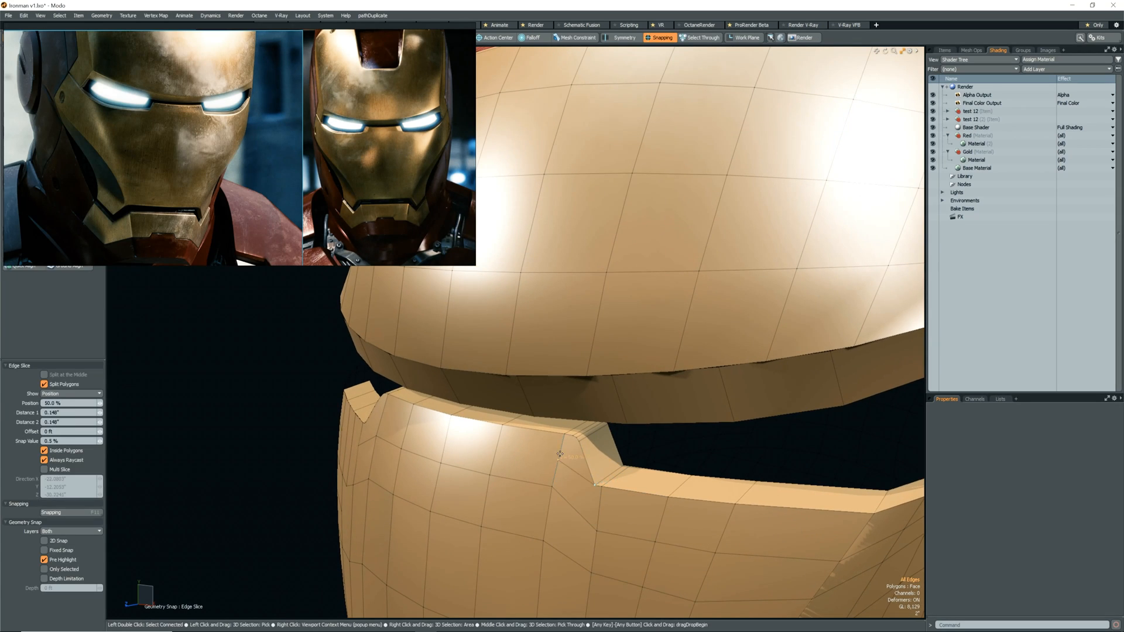
{"action": "left_click", "coordinate": [443, 437]}
{"action": "left_click", "coordinate": [406, 426]}
{"action": "key", "text": "space"}
Examine the eye notch with subdivision on and off and compare its shape with the reference photos.
{"action": "key", "text": "Tab"}
{"action": "key", "text": "Tab"}
{"action": "scroll", "coordinate": [597, 483], "scroll_direction": "up", "scroll_amount": 3}
{"action": "left_click_drag", "start_coordinate": [597, 483], "coordinate": [579, 534], "text": "alt"}
{"action": "key", "text": "F11"}
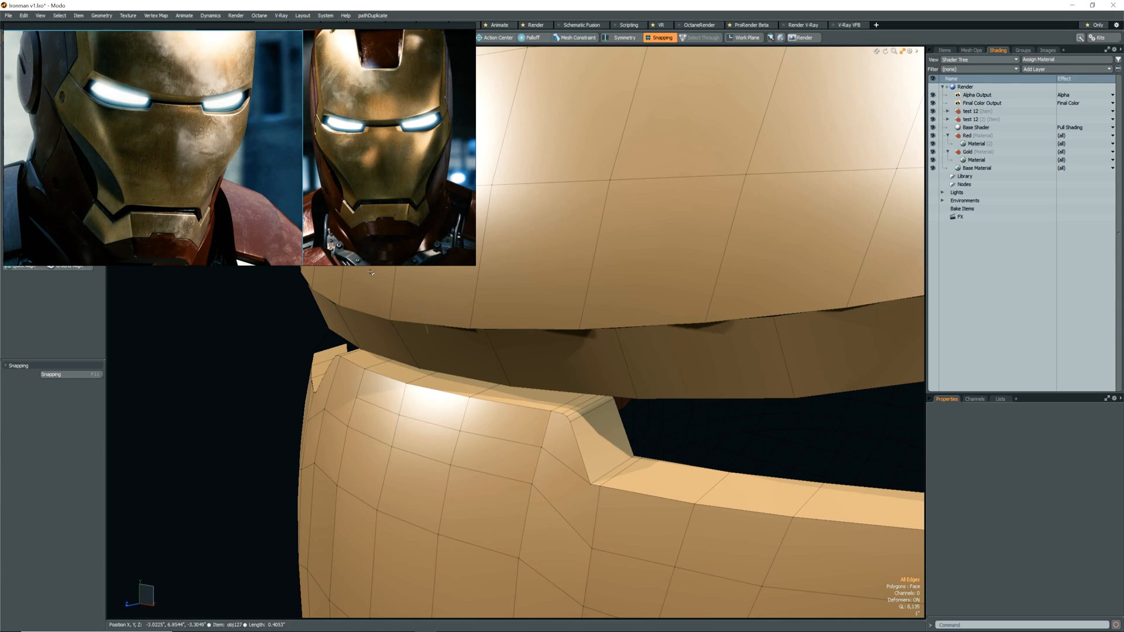
{"action": "scroll", "coordinate": [201, 114], "scroll_direction": "up", "scroll_amount": 5}
{"action": "scroll", "coordinate": [313, 170], "scroll_direction": "down", "scroll_amount": 2}
{"action": "scroll", "coordinate": [310, 164], "scroll_direction": "down", "scroll_amount": 5}
{"action": "left_click_drag", "start_coordinate": [581, 480], "coordinate": [630, 458], "text": "alt"}
{"action": "key", "text": "F11"}
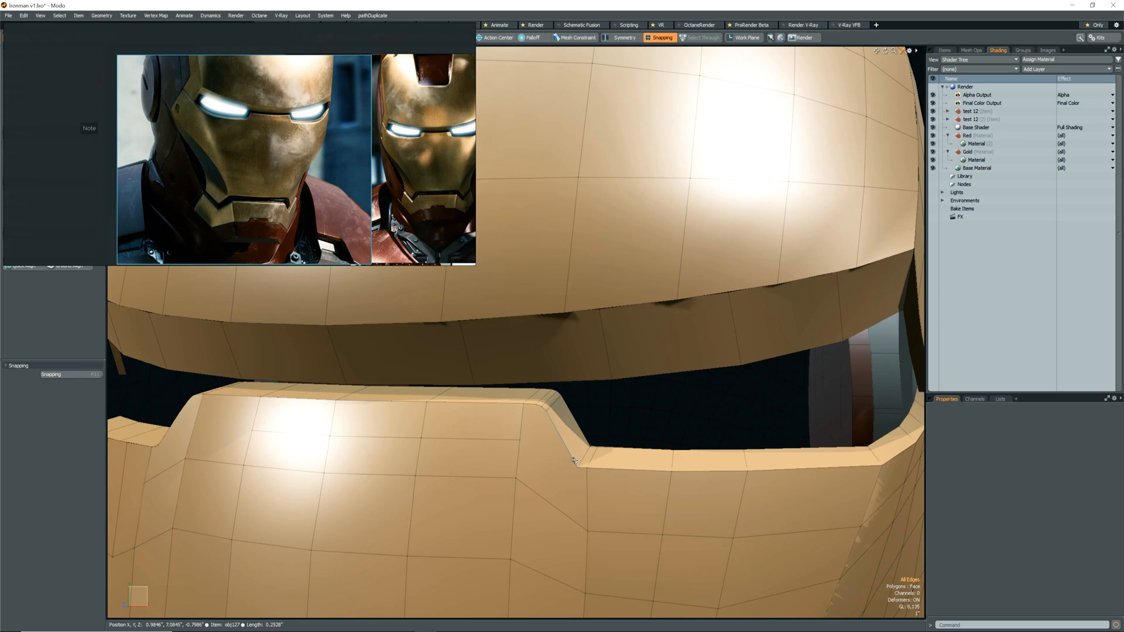
Slice edges from the notch's lower and upper corners into the neighbouring column, and check them with subdivision on and off.
{"action": "key", "text": "c"}
{"action": "left_click", "coordinate": [577, 466]}
{"action": "left_click", "coordinate": [518, 465]}
{"action": "key", "text": "space"}
{"action": "key", "text": "c"}
{"action": "left_click", "coordinate": [546, 411]}
{"action": "left_click", "coordinate": [520, 440]}
{"action": "key", "text": "space"}
{"action": "key", "text": "Tab"}
{"action": "key", "text": "Tab"}
{"action": "scroll", "coordinate": [605, 461], "scroll_direction": "up", "scroll_amount": 2}
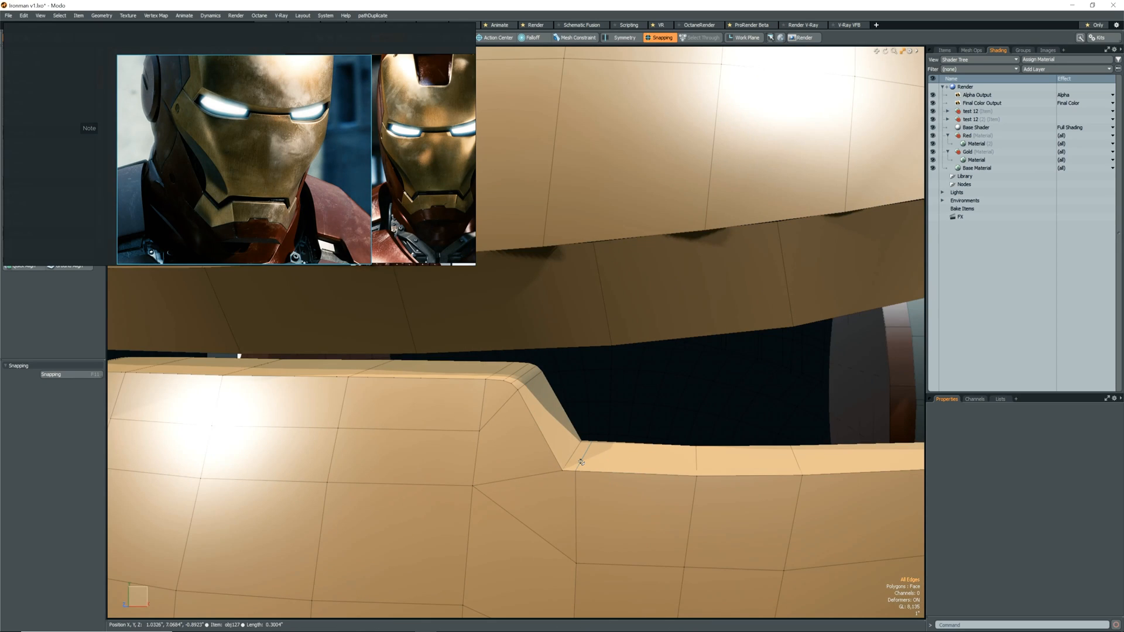
Clean up the extra edge at the notch's lower corner, slide the corner edge by about -12.1%, and check the subdivided shape.
{"action": "left_click", "coordinate": [509, 374]}
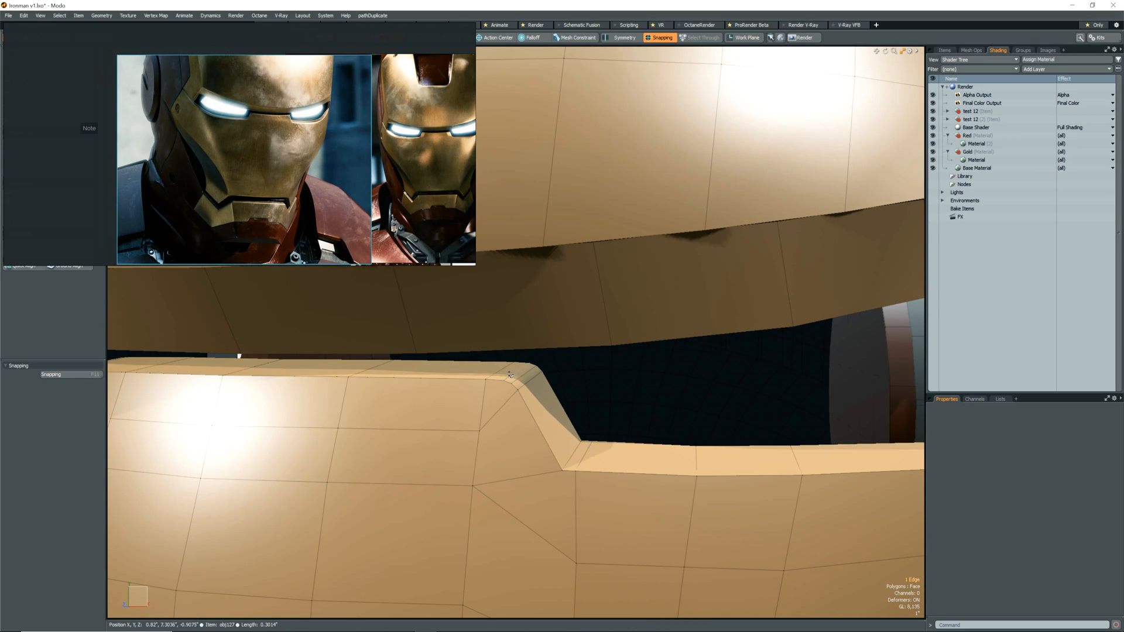
{"action": "left_click", "coordinate": [583, 459]}
{"action": "key", "text": "alt+s"}
{"action": "left_click_drag", "start_coordinate": [632, 473], "coordinate": [636, 473]}
{"action": "key", "text": "space"}
{"action": "left_click", "coordinate": [567, 448]}
{"action": "key", "text": "alt+s"}
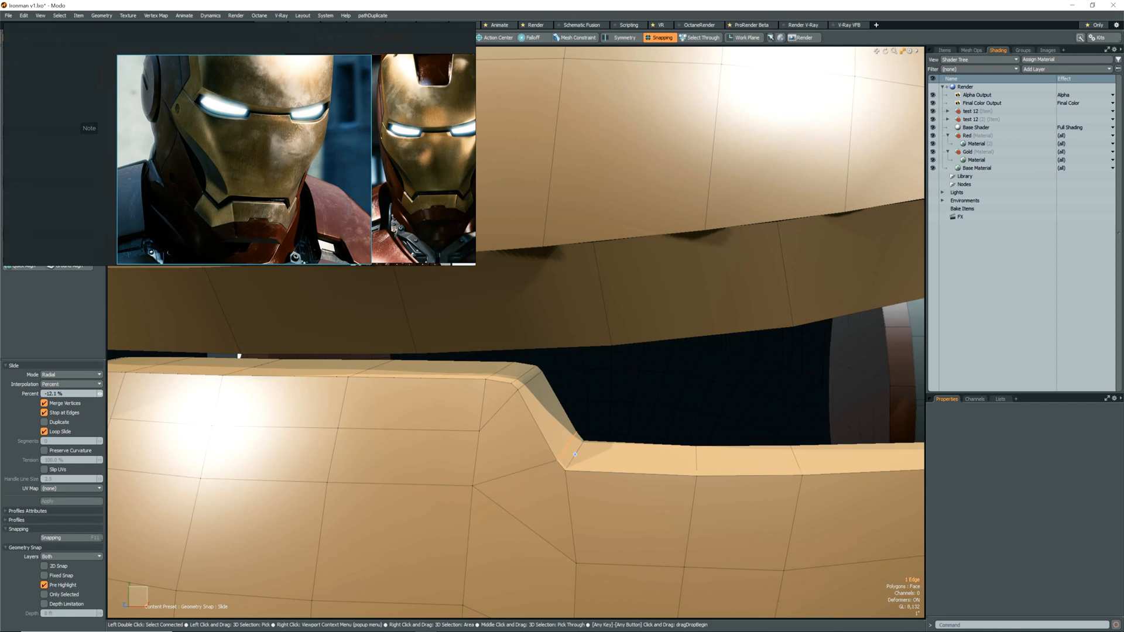
{"action": "key", "text": "Tab"}
{"action": "scroll", "coordinate": [574, 447], "scroll_direction": "down", "scroll_amount": 5}
{"action": "key", "text": "Tab"}
{"action": "key", "text": "space"}
{"action": "key", "text": "Escape"}
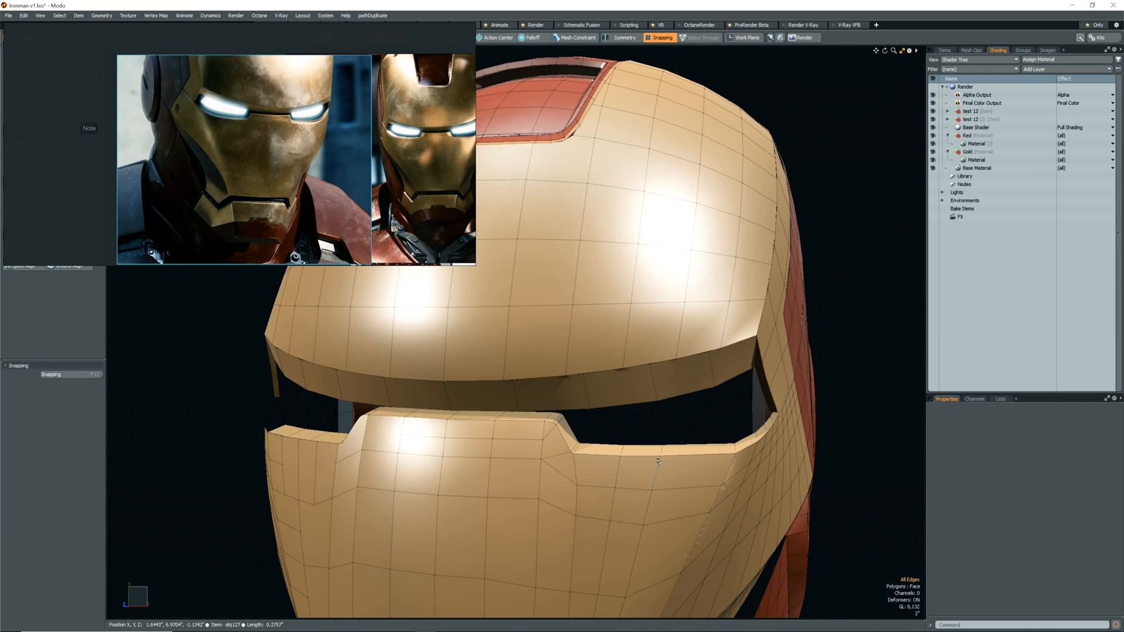
Tidy the vertex beside the eye notch and select the edges along the faceplate's rim under the eye openings.
{"action": "scroll", "coordinate": [543, 428], "scroll_direction": "up", "scroll_amount": 3}
{"action": "double_click", "coordinate": [502, 418]}
{"action": "left_click_drag", "start_coordinate": [525, 437], "coordinate": [551, 463], "text": "ctrl"}
{"action": "left_click_drag", "start_coordinate": [521, 416], "coordinate": [498, 470], "text": "alt"}
{"action": "key", "text": "1"}
{"action": "left_click", "coordinate": [539, 416]}
{"action": "key", "text": "Return"}
{"action": "key", "text": "2"}
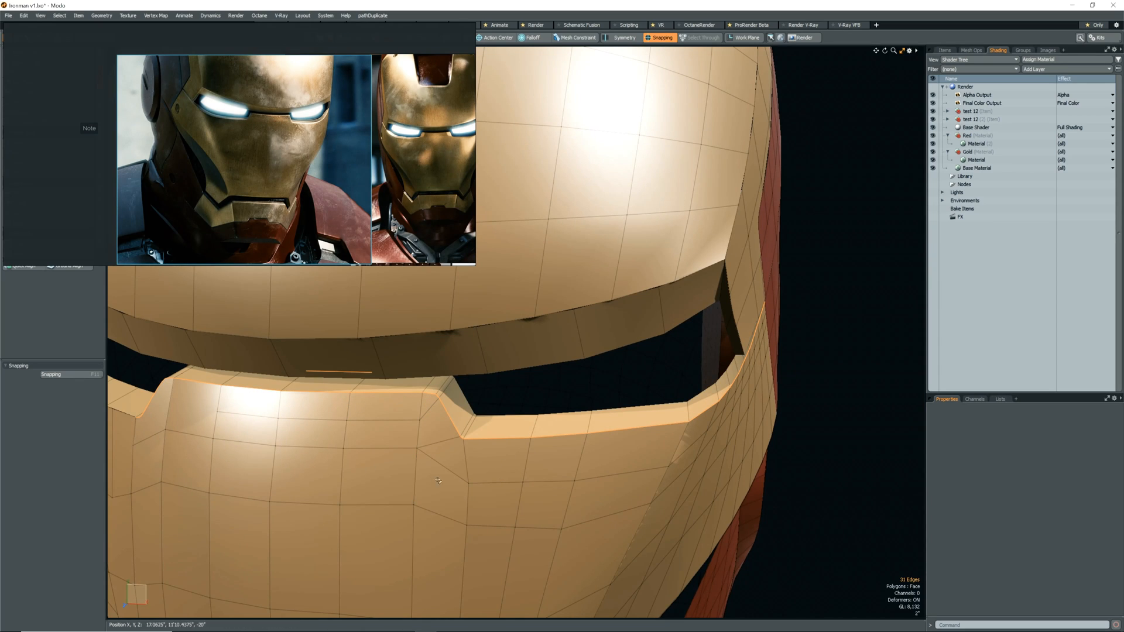
Bevel the selected rim edges narrowly and check the rim with subdivision on and off.
{"action": "key", "text": "b"}
{"action": "left_click", "coordinate": [622, 472]}
{"action": "left_click_drag", "start_coordinate": [622, 471], "coordinate": [629, 472]}
{"action": "scroll", "coordinate": [609, 466], "scroll_direction": "up", "scroll_amount": 6}
{"action": "mouse_move", "coordinate": [622, 471]}
{"action": "left_mouse_down", "text": "alt"}
{"action": "mouse_move", "coordinate": [603, 462]}
{"action": "mouse_move", "coordinate": [632, 466]}
{"action": "mouse_move", "coordinate": [620, 466]}
{"action": "left_mouse_up", "text": "alt"}
{"action": "scroll", "coordinate": [497, 354], "scroll_direction": "down", "scroll_amount": 6}
{"action": "left_click_drag", "start_coordinate": [496, 353], "coordinate": [647, 404], "text": "alt"}
{"action": "key", "text": "Tab"}
{"action": "scroll", "coordinate": [667, 462], "scroll_direction": "up", "scroll_amount": 5}
{"action": "mouse_move", "coordinate": [691, 469]}
{"action": "left_mouse_down", "text": "alt"}
{"action": "mouse_move", "coordinate": [604, 496]}
{"action": "mouse_move", "coordinate": [696, 489]}
{"action": "left_mouse_up", "text": "alt"}
{"action": "key", "text": "space"}
{"action": "key", "text": "Tab"}
Delete the faceplate's centre strip and the connected polygons of its opposite half.
{"action": "key", "text": "3"}
{"action": "double_click", "coordinate": [408, 429]}
{"action": "key", "text": "Delete"}
{"action": "left_click_drag", "start_coordinate": [448, 471], "coordinate": [526, 447], "text": "alt"}
{"action": "double_click", "coordinate": [539, 502]}
{"action": "scroll", "coordinate": [527, 492], "scroll_direction": "down", "scroll_amount": 5}
{"action": "double_click", "coordinate": [481, 512]}
{"action": "scroll", "coordinate": [481, 511], "scroll_direction": "up", "scroll_amount": 4}
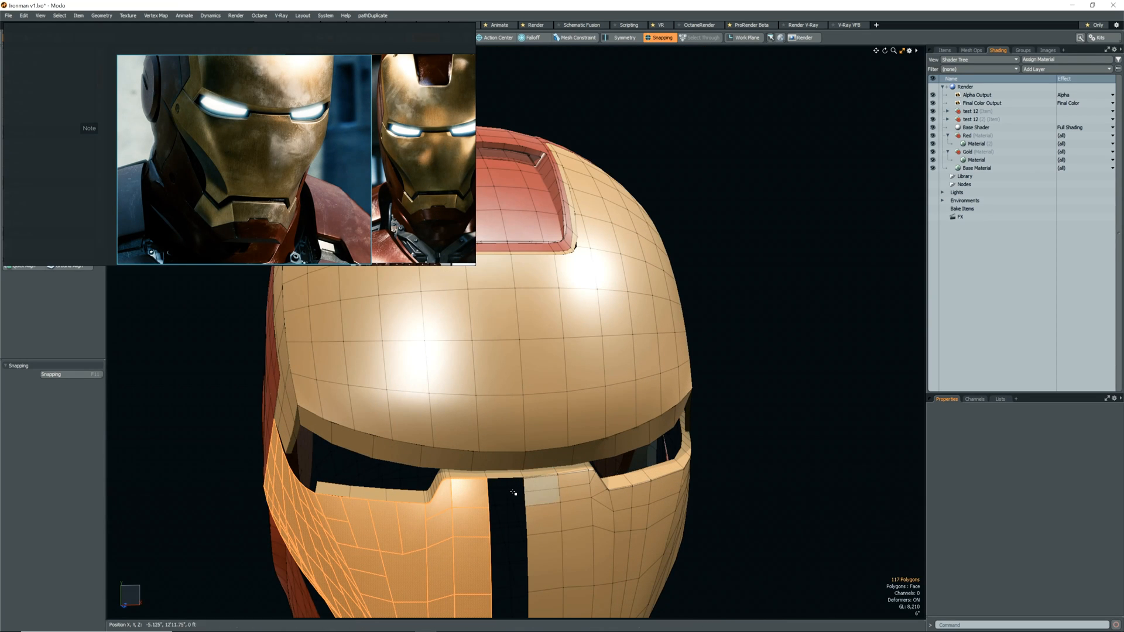
{"action": "key", "text": "Delete"}
{"action": "key", "text": "Delete"}
Inspect the remaining half's bevelled rim and slide the vertex beside the notch's lower corner by about 26.1%, and again by about 9.3%.
{"action": "left_click", "coordinate": [586, 498]}
{"action": "scroll", "coordinate": [612, 477], "scroll_direction": "up", "scroll_amount": 8}
{"action": "key", "text": "Tab"}
{"action": "left_click_drag", "start_coordinate": [612, 476], "coordinate": [723, 469], "text": "alt"}
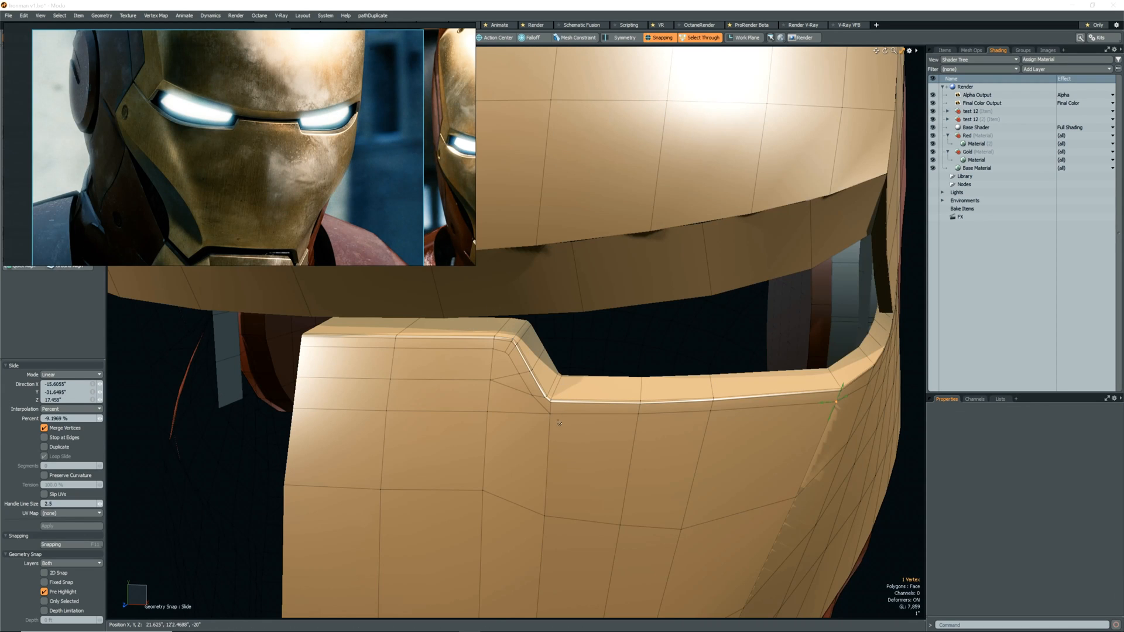
{"action": "left_click_drag", "start_coordinate": [559, 422], "coordinate": [520, 398], "text": "alt"}
{"action": "key", "text": "space"}
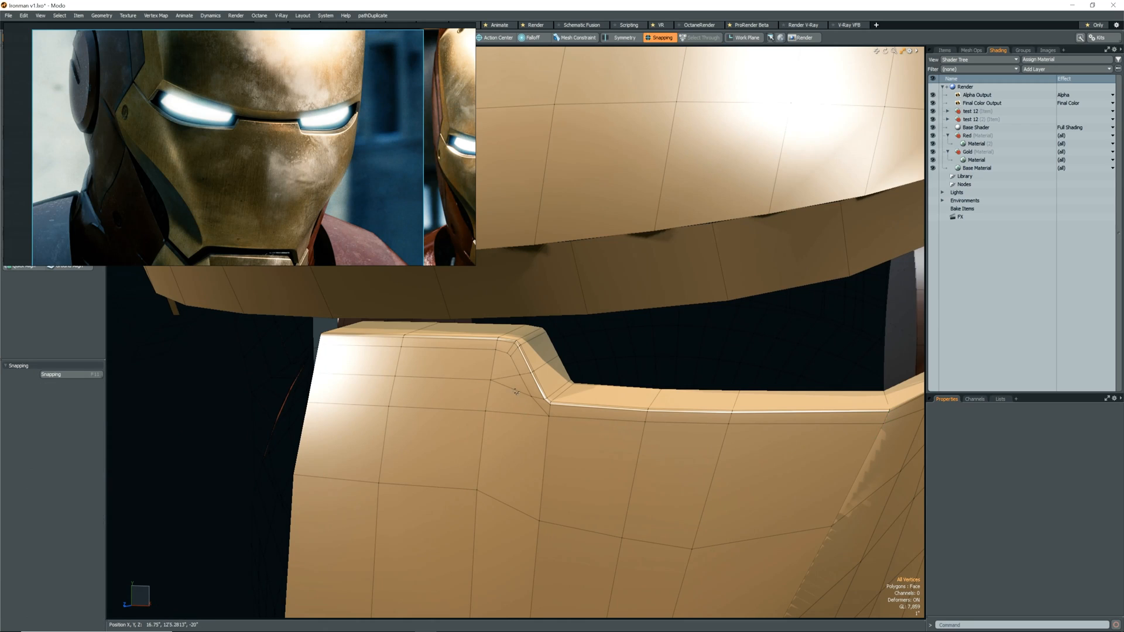
{"action": "key", "text": "2"}
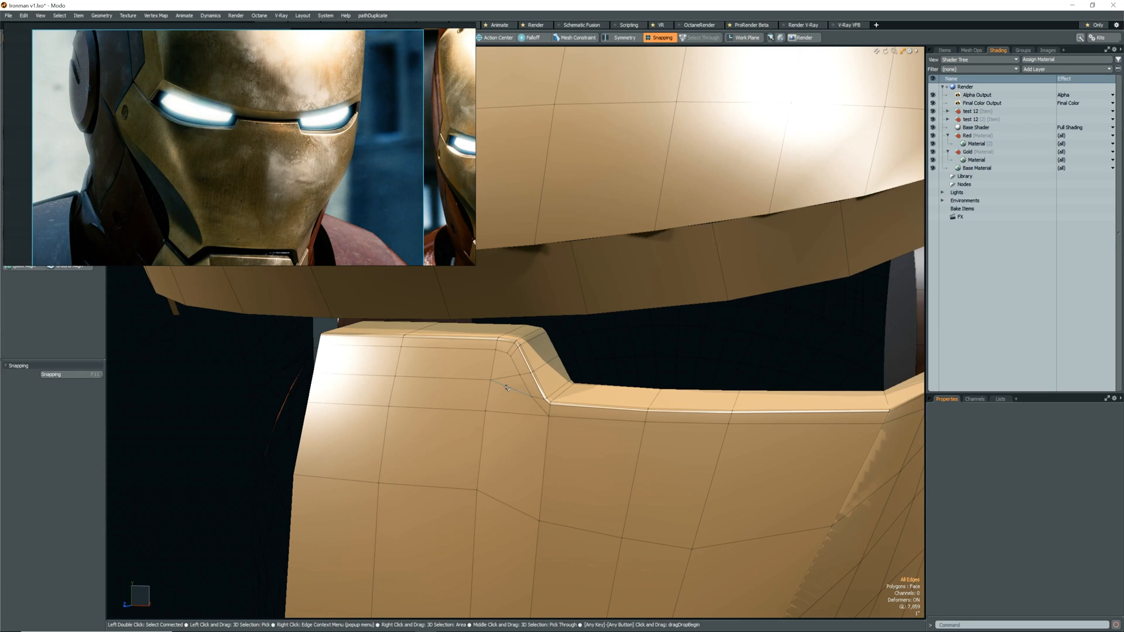
{"action": "key", "text": "1"}
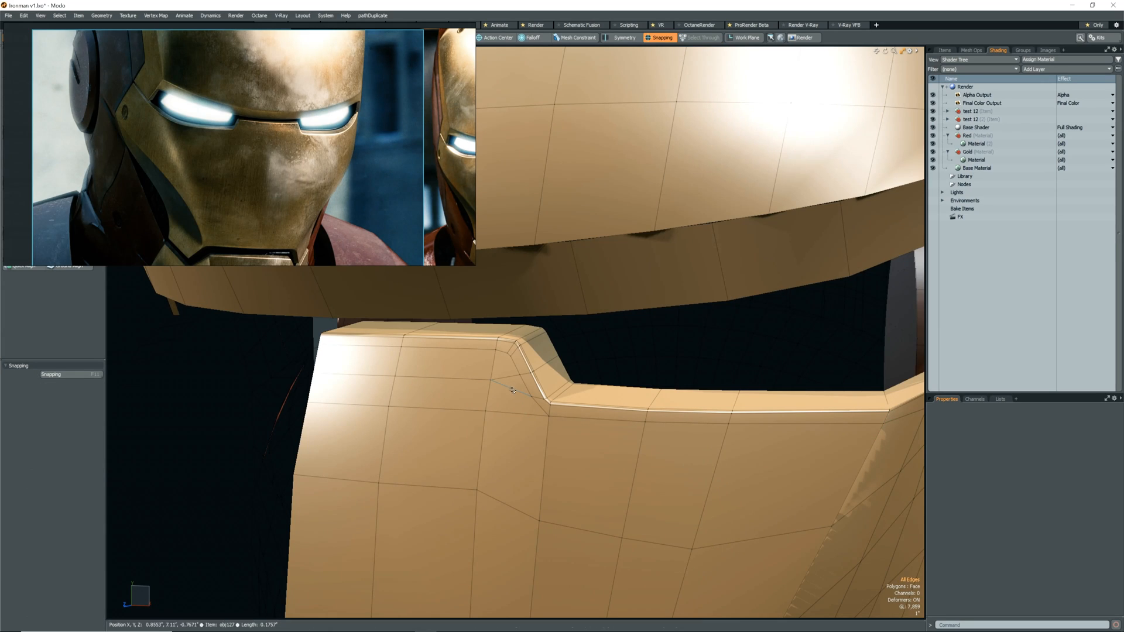
{"action": "key", "text": "alt+s"}
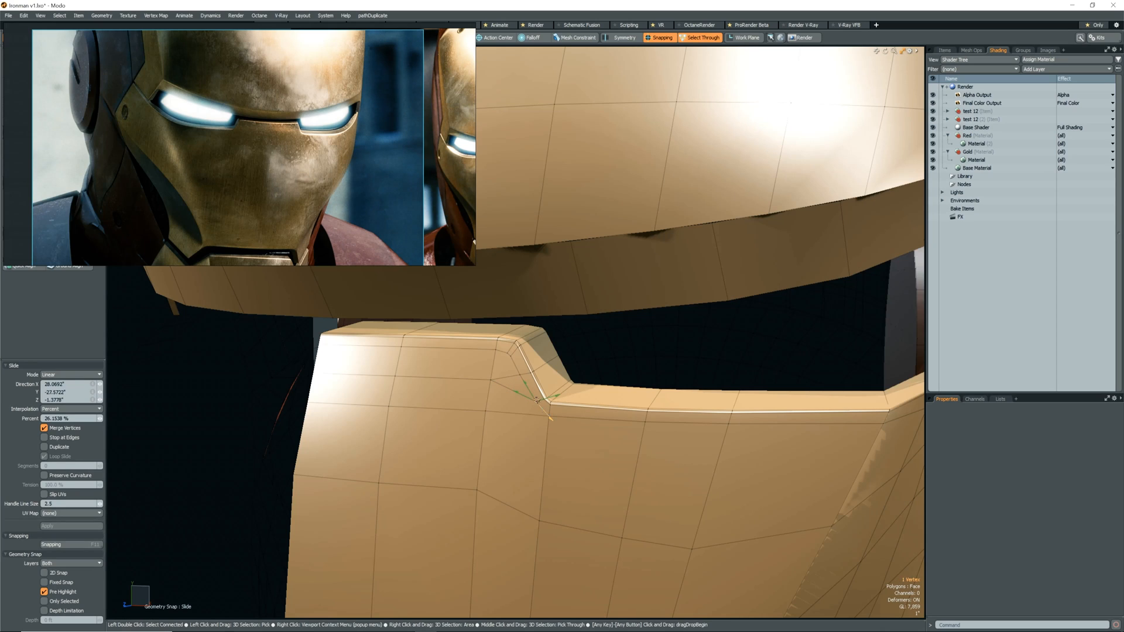
{"action": "key", "text": "Escape"}
{"action": "key", "text": "Escape"}
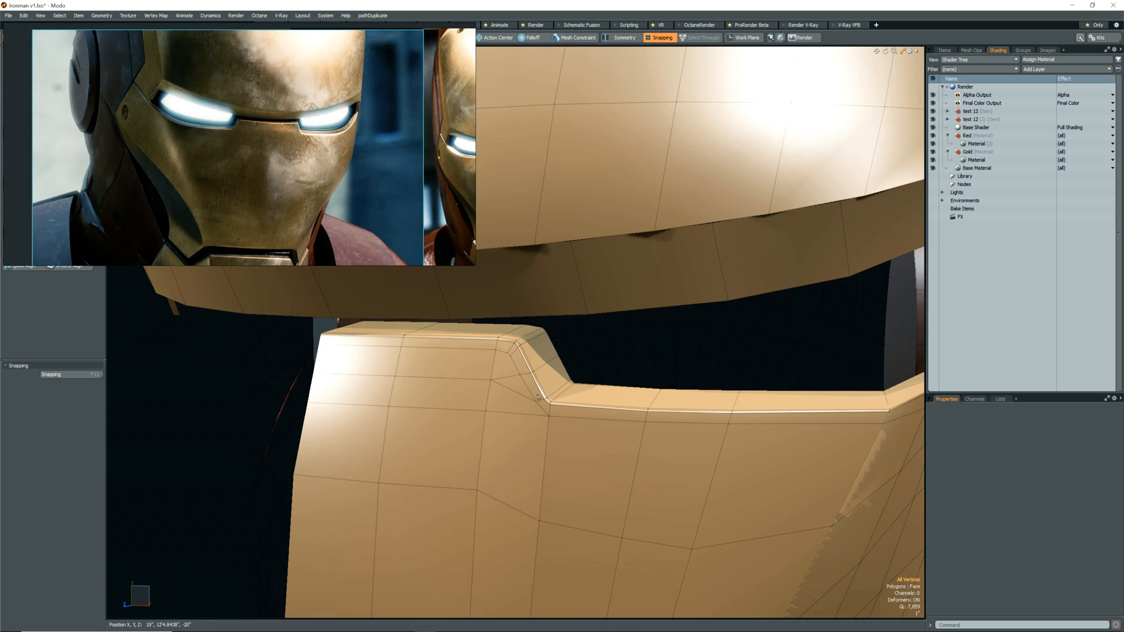
{"action": "key", "text": "alt+s"}
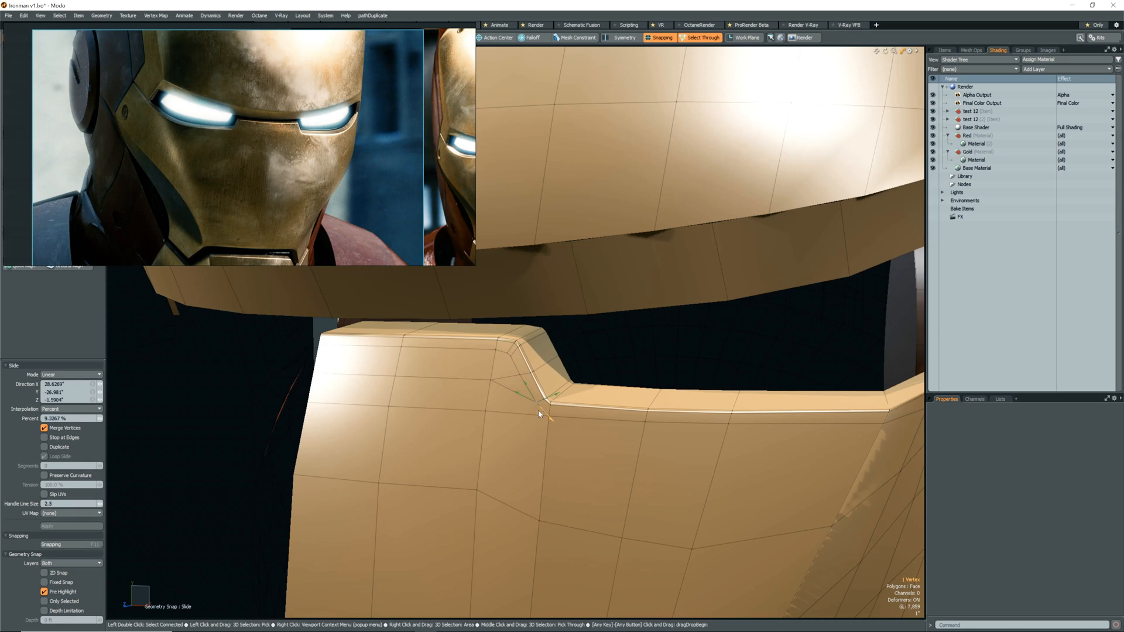
{"action": "key", "text": "Escape"}
{"action": "key", "text": "Escape"}
Check the notch with subdivision on and off, and delete the edge running from the neighbouring column toward the notch.
{"action": "left_click_drag", "start_coordinate": [522, 429], "coordinate": [532, 371], "text": "alt"}
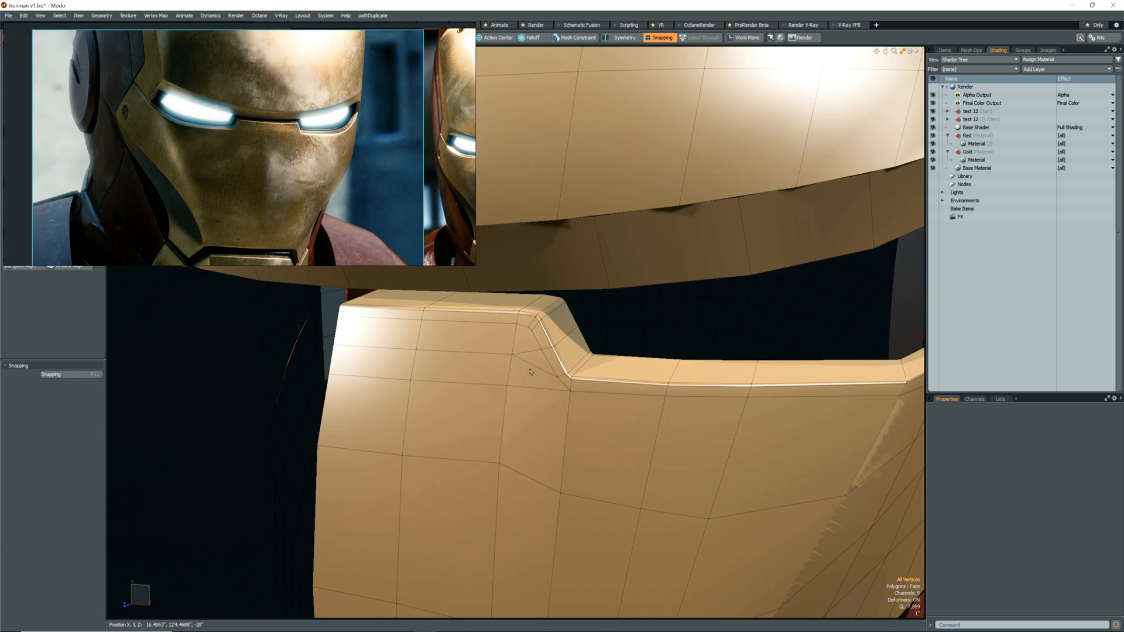
{"action": "key", "text": "Tab"}
{"action": "left_click_drag", "start_coordinate": [592, 409], "coordinate": [517, 367], "text": "alt"}
{"action": "key", "text": "Tab"}
{"action": "key", "text": "2"}
{"action": "left_click", "coordinate": [504, 353]}
{"action": "key", "text": "Delete"}
{"action": "left_click_drag", "start_coordinate": [504, 351], "coordinate": [567, 413], "text": "alt"}
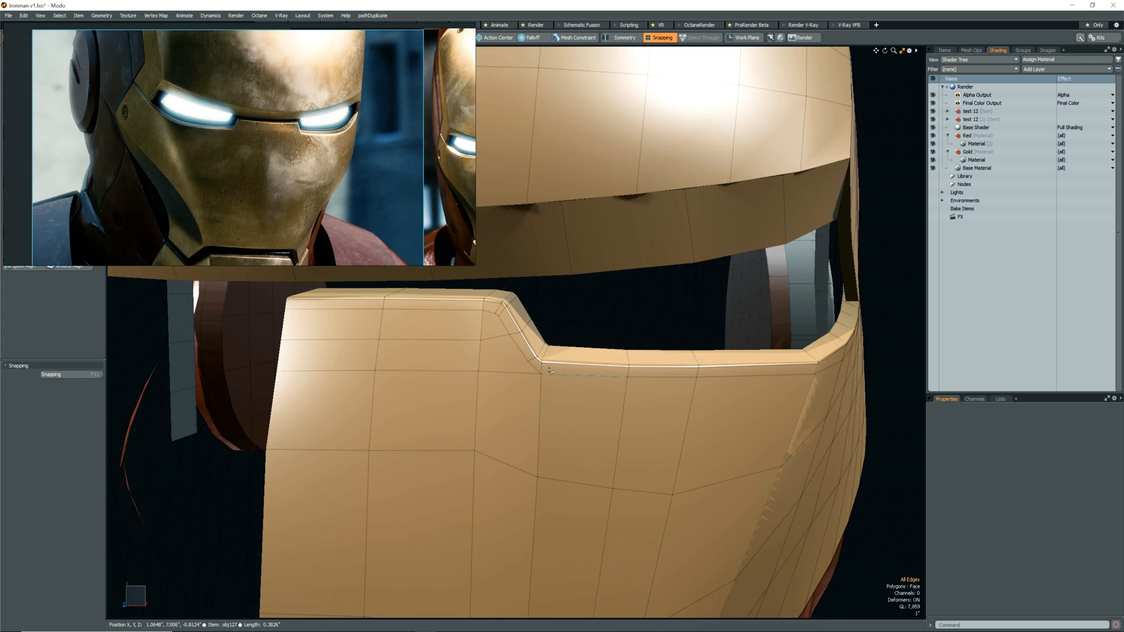
Slide the two horizontal edges near the faceplate's centre, below the nose bridge, downward by about 32%.
{"action": "left_click_drag", "start_coordinate": [471, 370], "coordinate": [435, 450], "text": "alt"}
{"action": "left_click", "coordinate": [434, 450]}
{"action": "left_click", "coordinate": [433, 449], "text": "shift"}
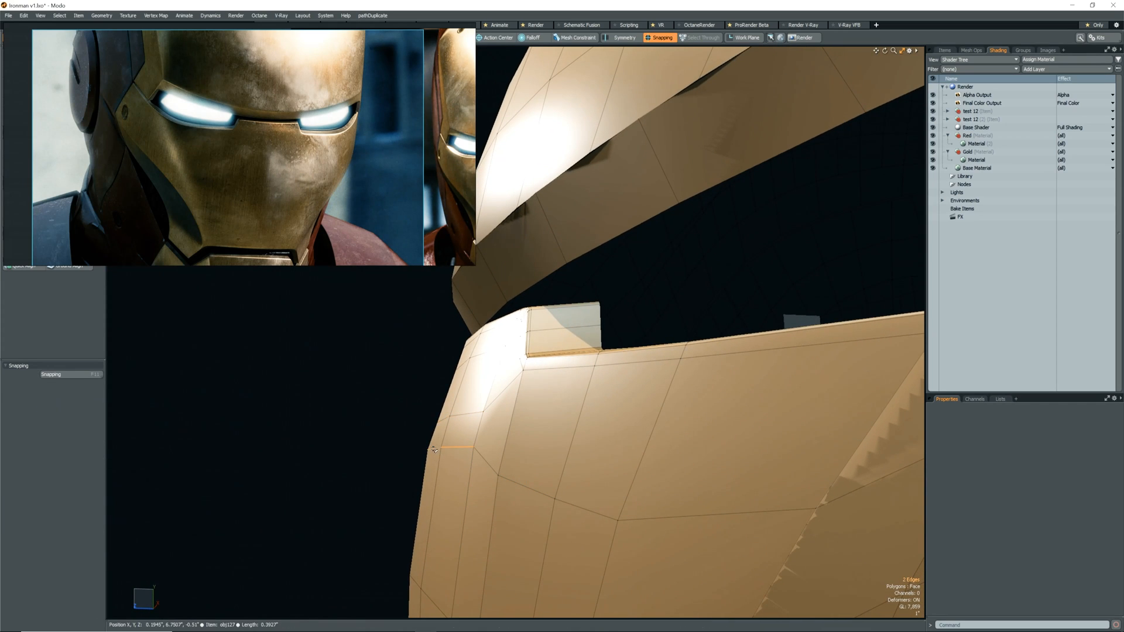
{"action": "key", "text": "alt+s"}
{"action": "left_click_drag", "start_coordinate": [456, 487], "coordinate": [461, 542]}
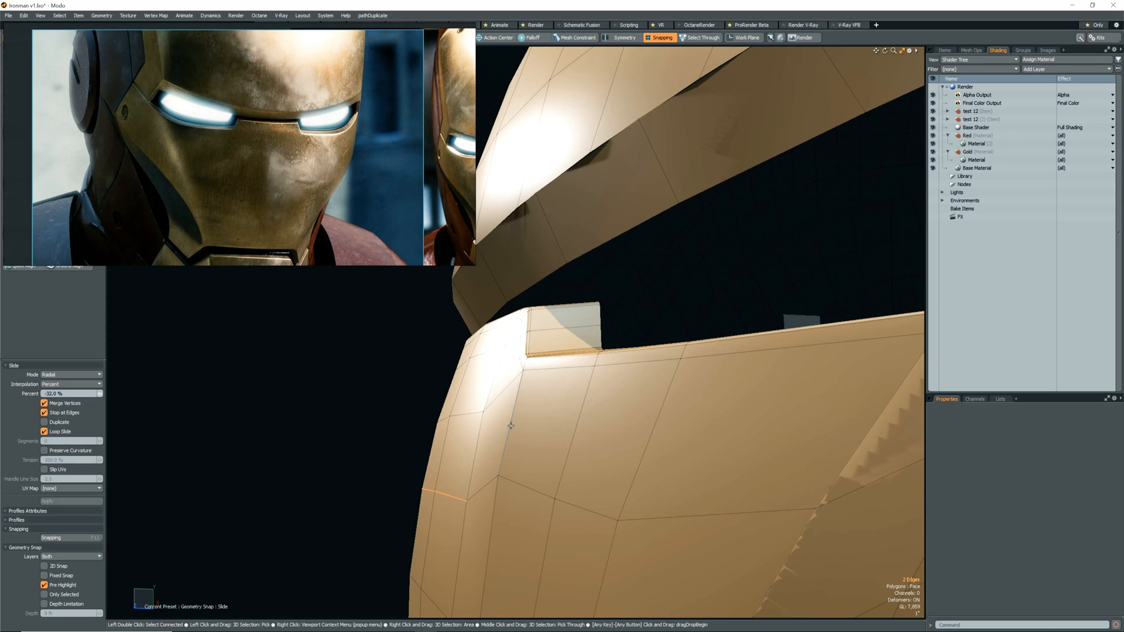
{"action": "key", "text": "space"}
Slide the vertex in the column below the notch's lower corner downward along its edge.
{"action": "key", "text": "1"}
{"action": "left_click", "coordinate": [499, 474]}
{"action": "key", "text": "alt+s"}
{"action": "left_click_drag", "start_coordinate": [498, 500], "coordinate": [587, 575]}
{"action": "key", "text": "space"}
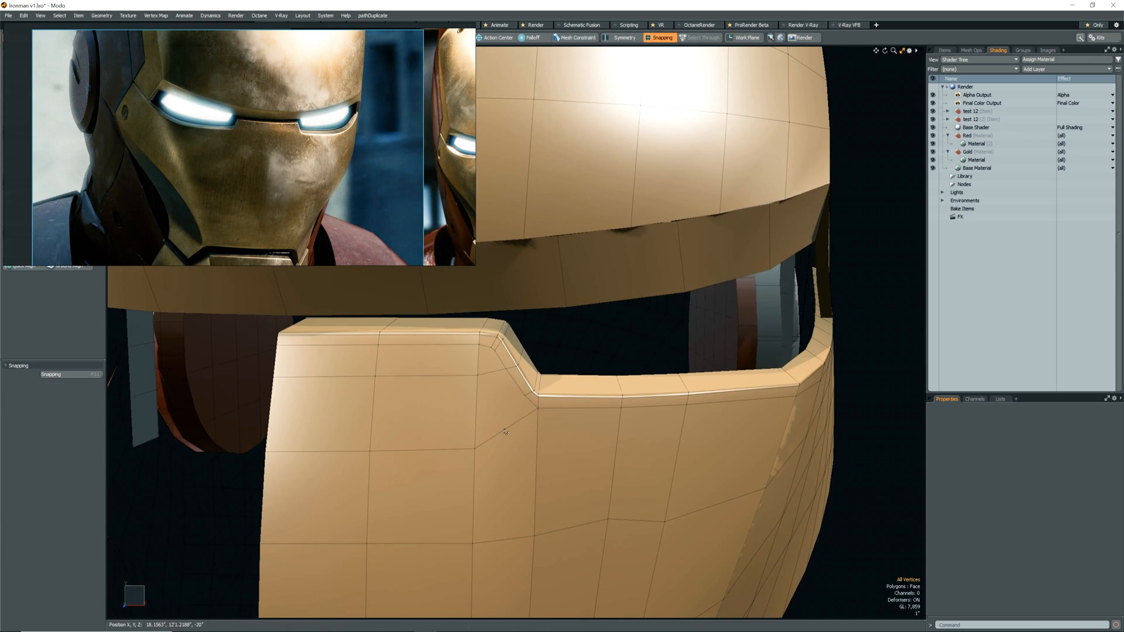
Try an edge slice between the notch's lower corner and the adjacent column, and check the faceplate with subdivision on and off.
{"action": "key", "text": "alt+c"}
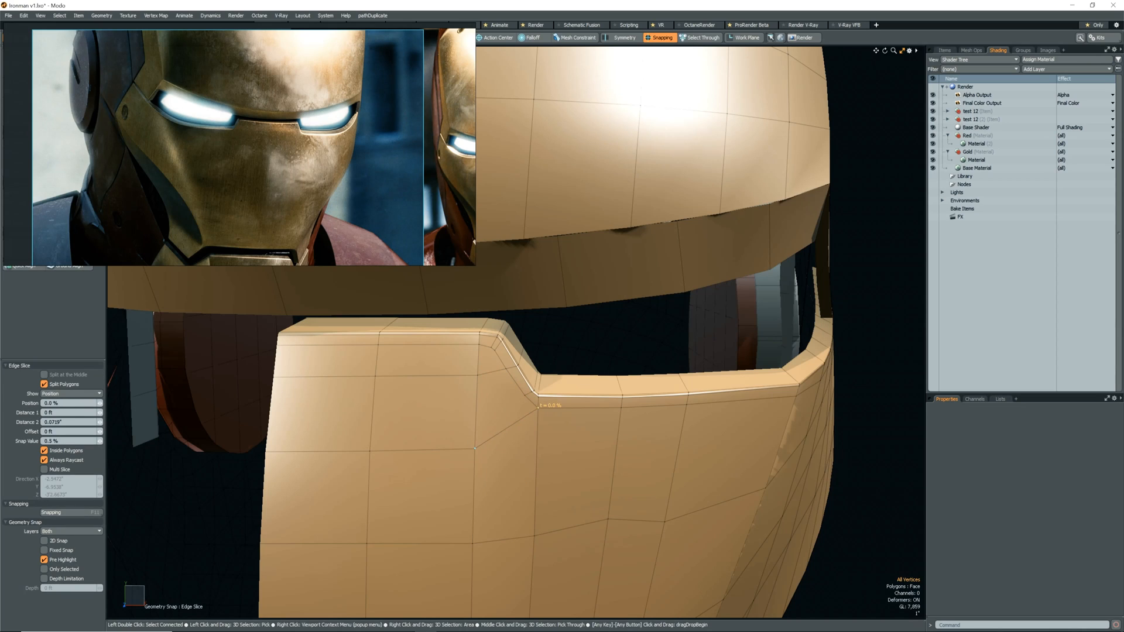
{"action": "key", "text": "space"}
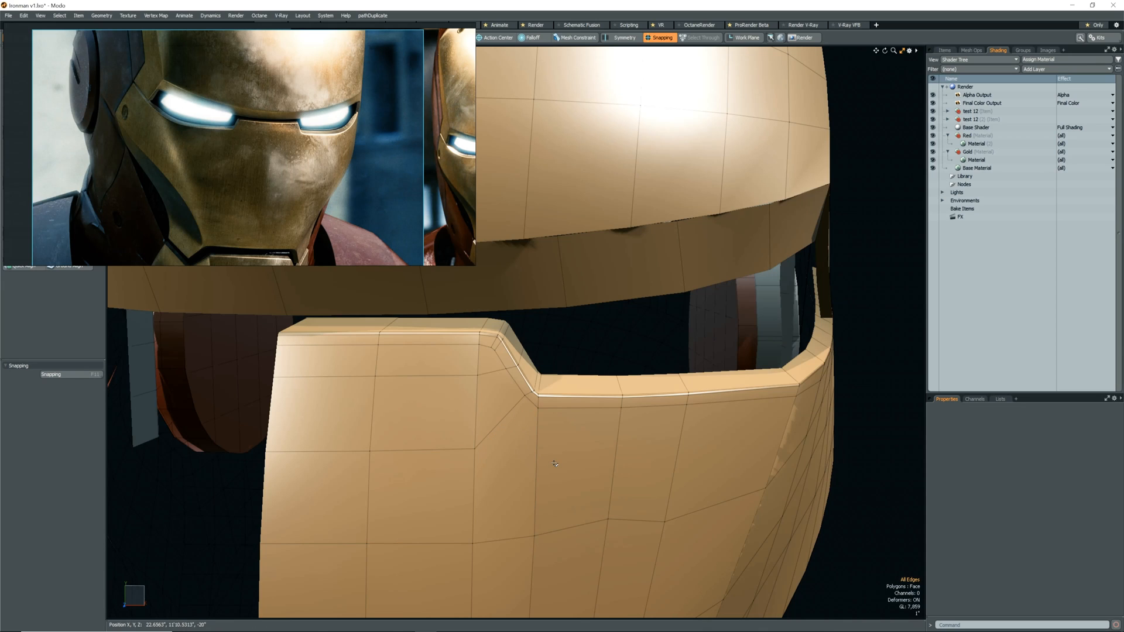
{"action": "key", "text": "Tab"}
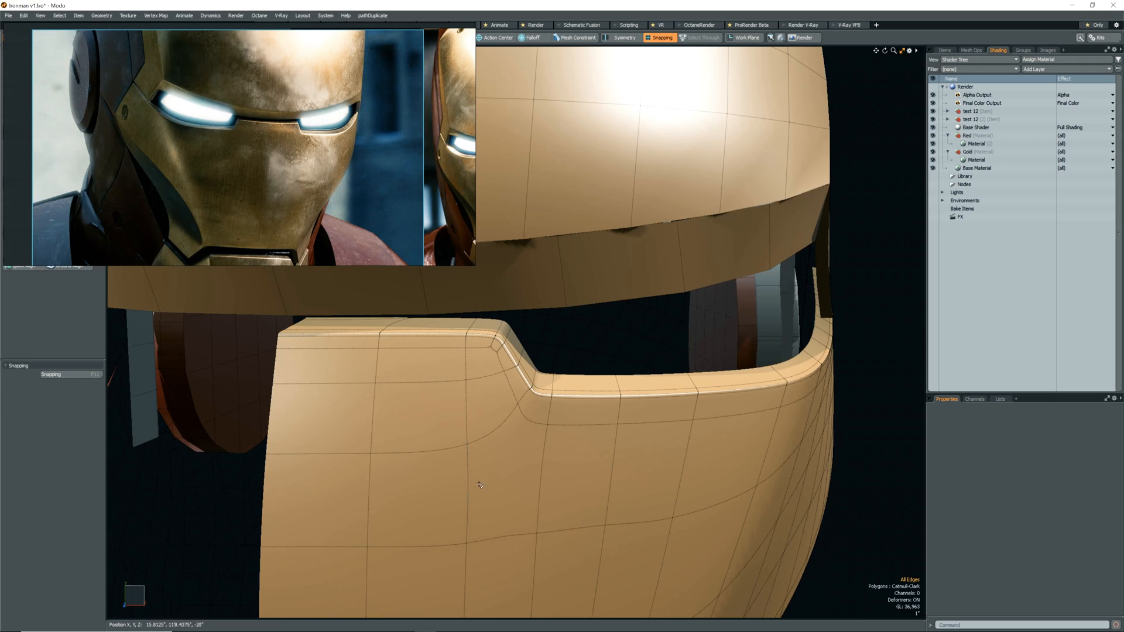
{"action": "left_click_drag", "start_coordinate": [555, 464], "coordinate": [592, 478], "text": "alt"}
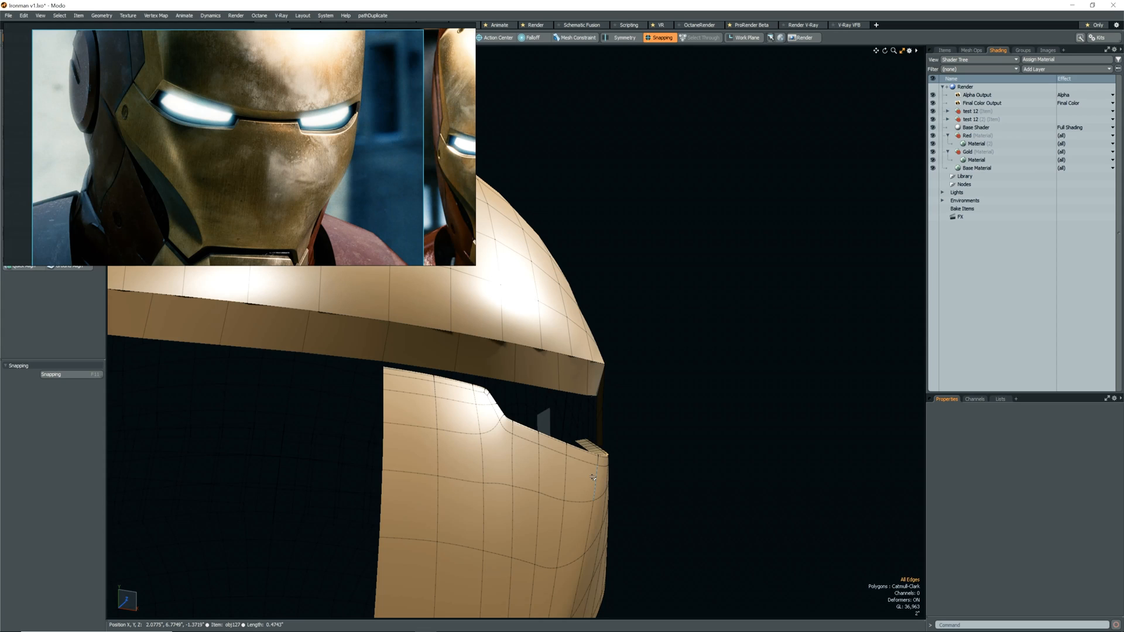
{"action": "left_click_drag", "start_coordinate": [592, 477], "coordinate": [568, 504], "text": "alt"}
{"action": "key", "text": "shift+Tab"}
{"action": "scroll", "coordinate": [520, 426], "scroll_direction": "up", "scroll_amount": 4}
{"action": "left_click_drag", "start_coordinate": [520, 426], "coordinate": [465, 442], "text": "alt"}
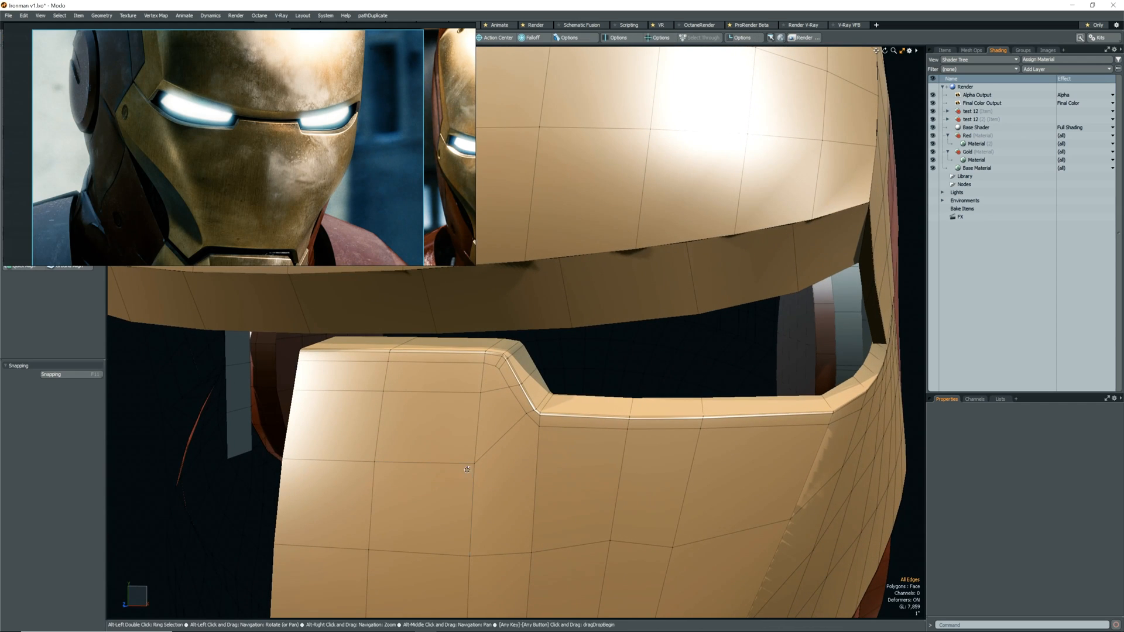
Remove the seven-edge row crossing the upper faceplate into the notch's slope, and check the surface with subdivision.
{"action": "left_click", "coordinate": [492, 391]}
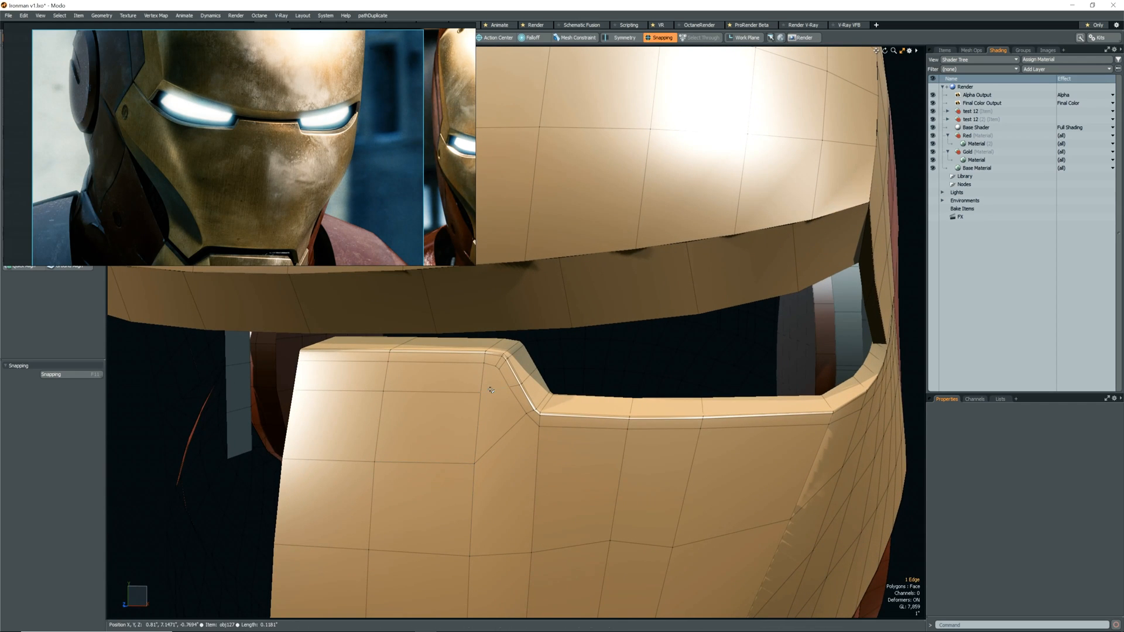
{"action": "key", "text": "BackSpace"}
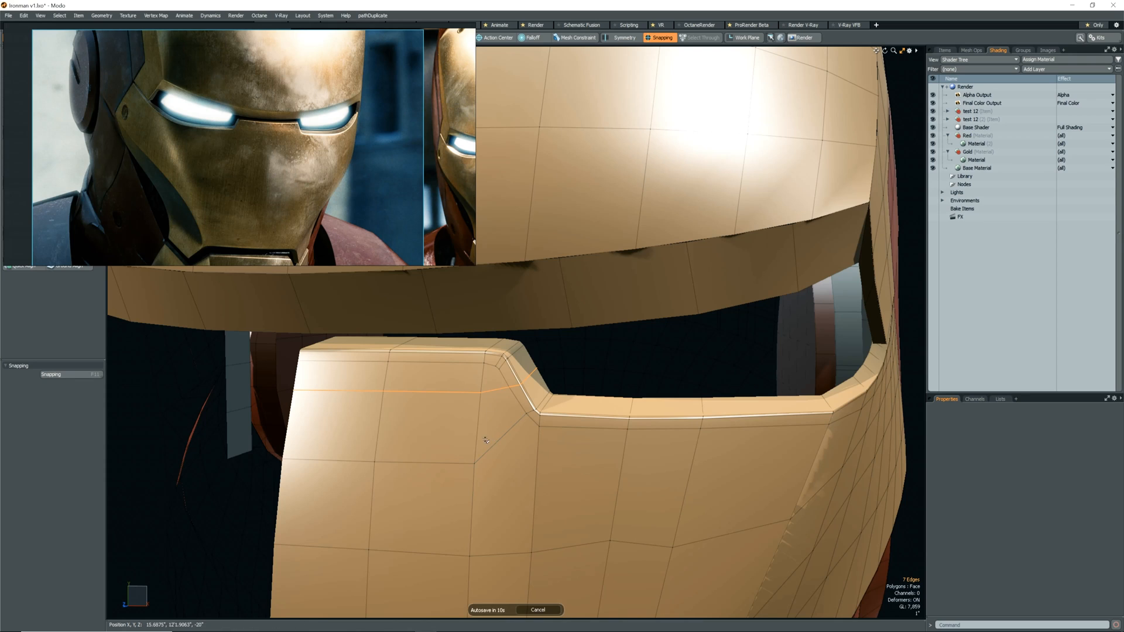
{"action": "left_click_drag", "start_coordinate": [448, 463], "coordinate": [357, 461]}
{"action": "key", "text": "shift+Tab"}
{"action": "left_click_drag", "start_coordinate": [451, 462], "coordinate": [502, 465]}
Turn off snapping, move the single faceplate vertex beside the notch's upper corner along Z, and check the surface with subdivision.
{"action": "left_click_drag", "start_coordinate": [430, 523], "coordinate": [519, 398], "text": "alt"}
{"action": "key", "text": "1"}
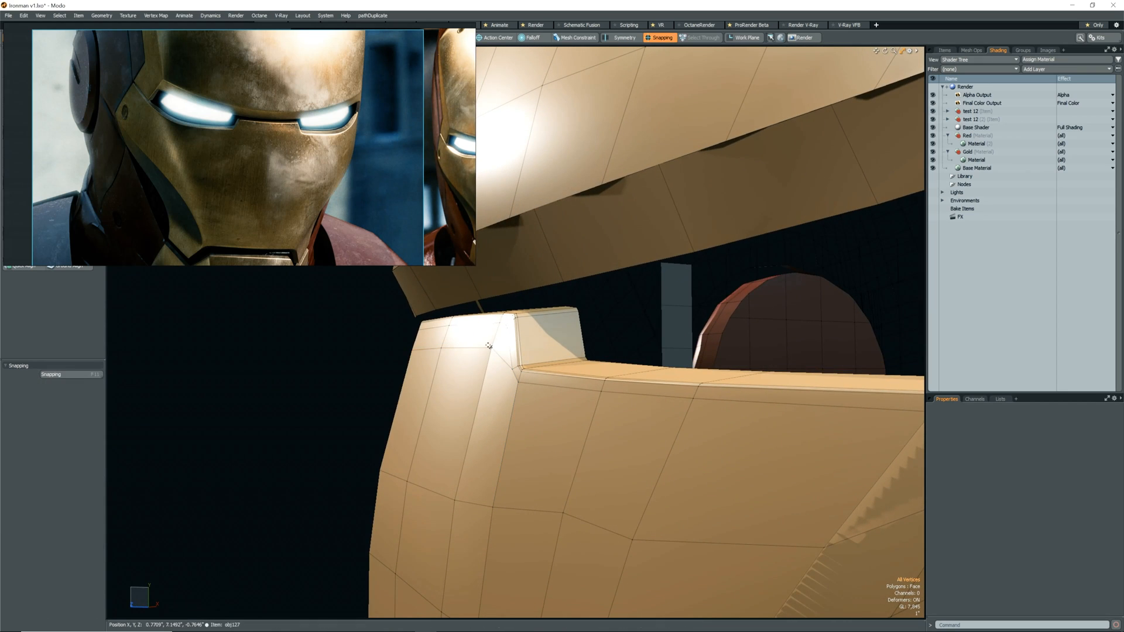
{"action": "left_click", "coordinate": [489, 346]}
{"action": "left_click_drag", "start_coordinate": [489, 346], "coordinate": [701, 436], "text": "alt"}
{"action": "key", "text": "w"}
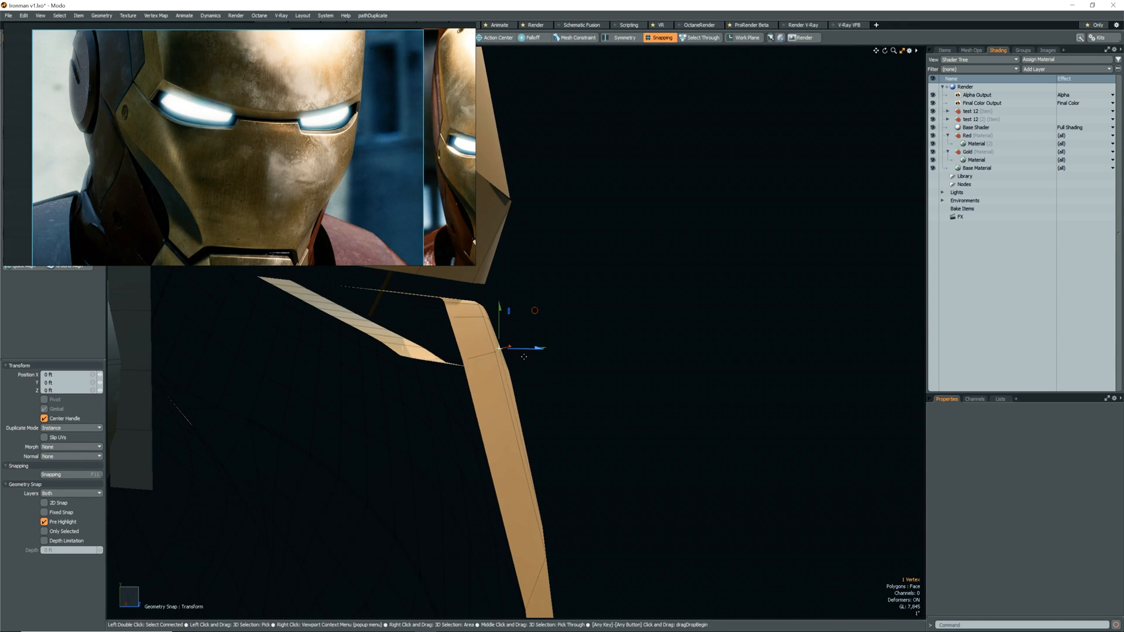
{"action": "key", "text": "F11"}
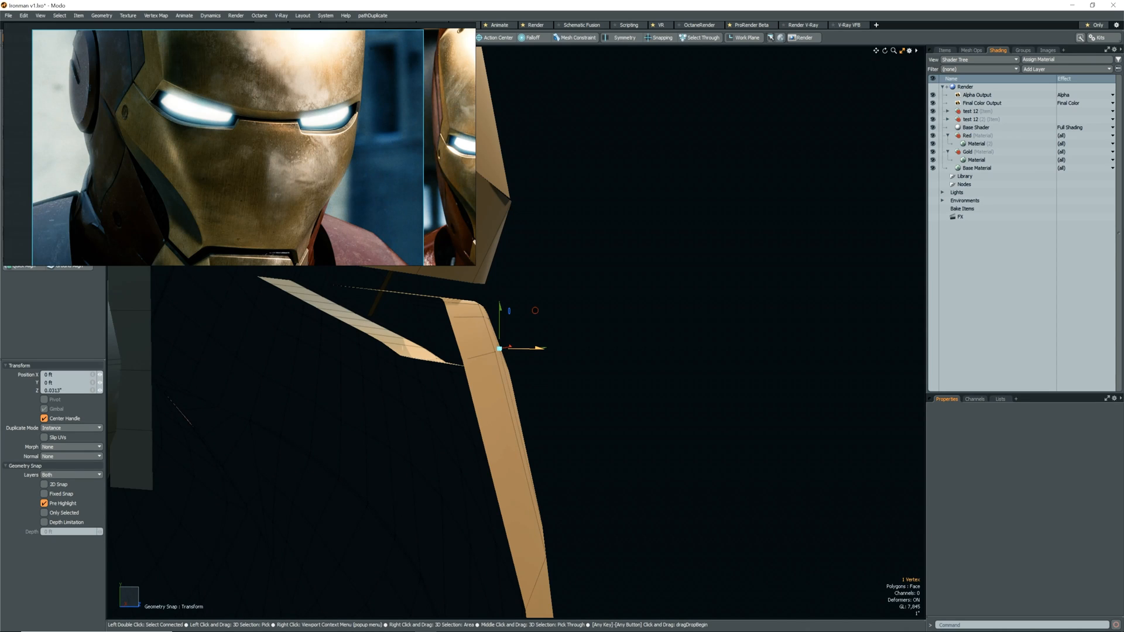
{"action": "left_click_drag", "start_coordinate": [574, 436], "coordinate": [560, 522], "text": "alt"}
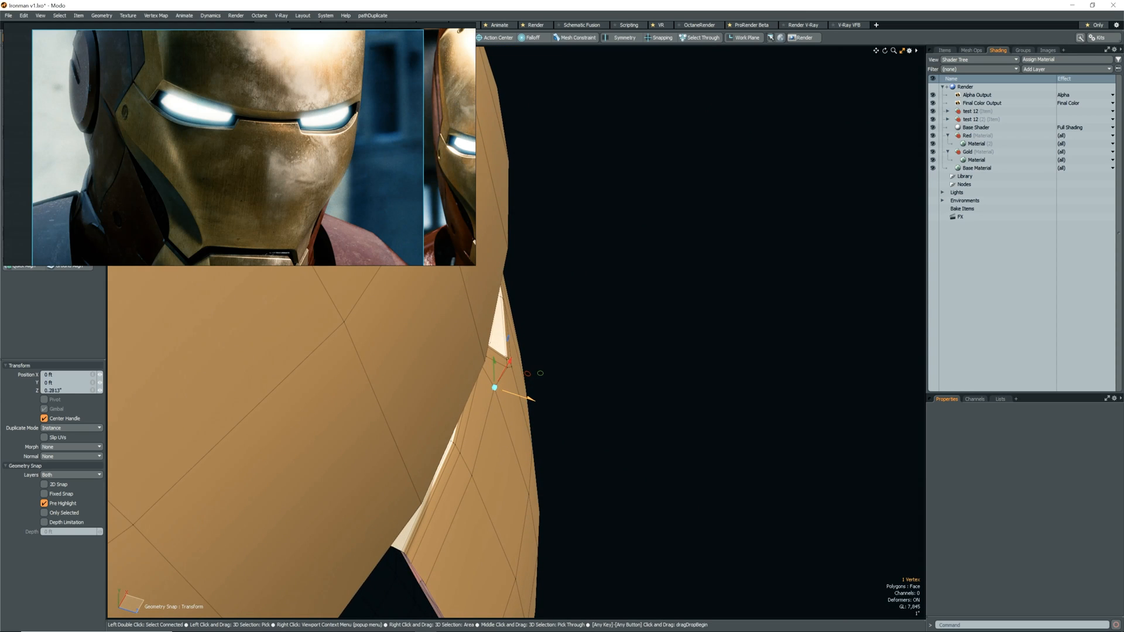
{"action": "left_click_drag", "start_coordinate": [529, 399], "coordinate": [542, 377], "text": "alt"}
{"action": "key", "text": "Tab"}
{"action": "left_click_drag", "start_coordinate": [565, 442], "coordinate": [376, 409], "text": "alt"}
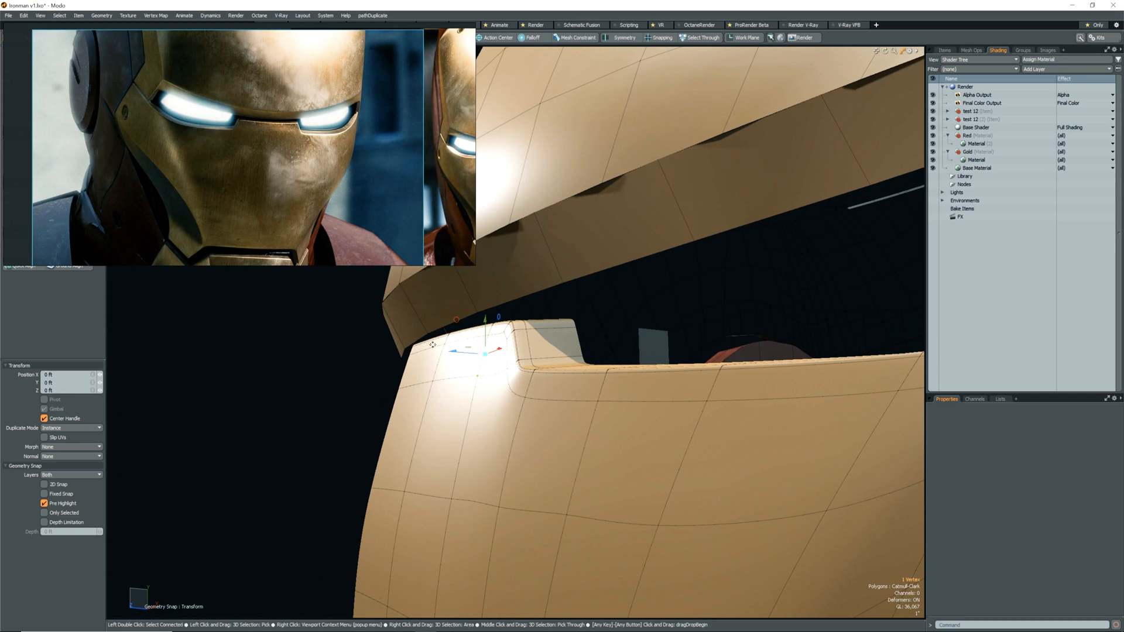
Move the two vertices beside the notch at the nose bridge along Z by about 0.125".
{"action": "key", "text": "space"}
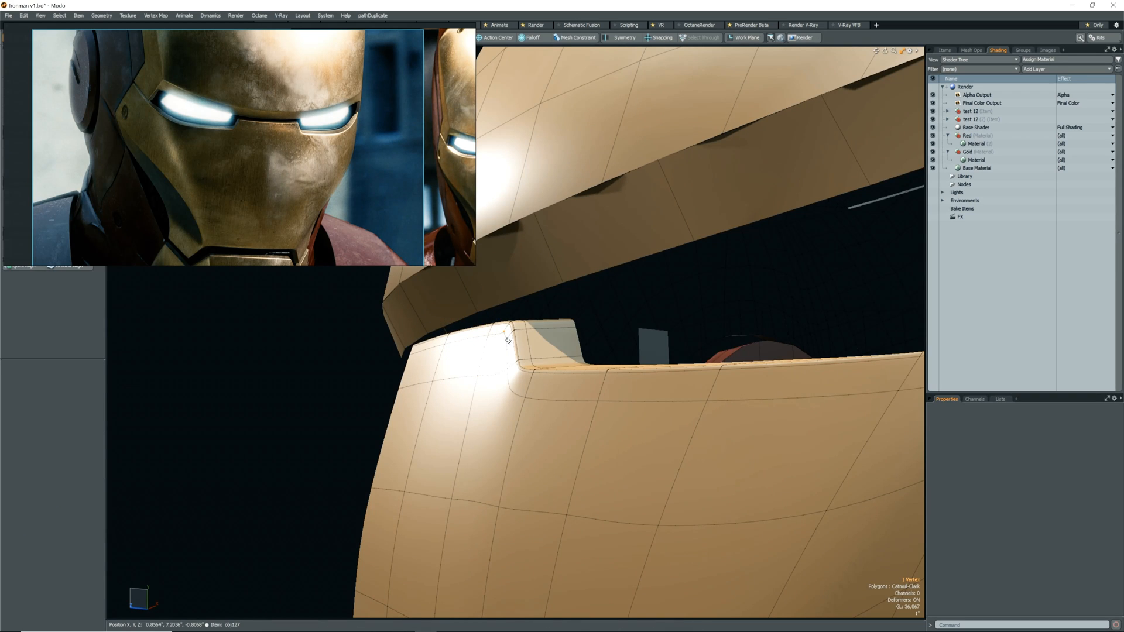
{"action": "key", "text": "w"}
{"action": "left_click_drag", "start_coordinate": [505, 349], "coordinate": [478, 342], "text": "alt"}
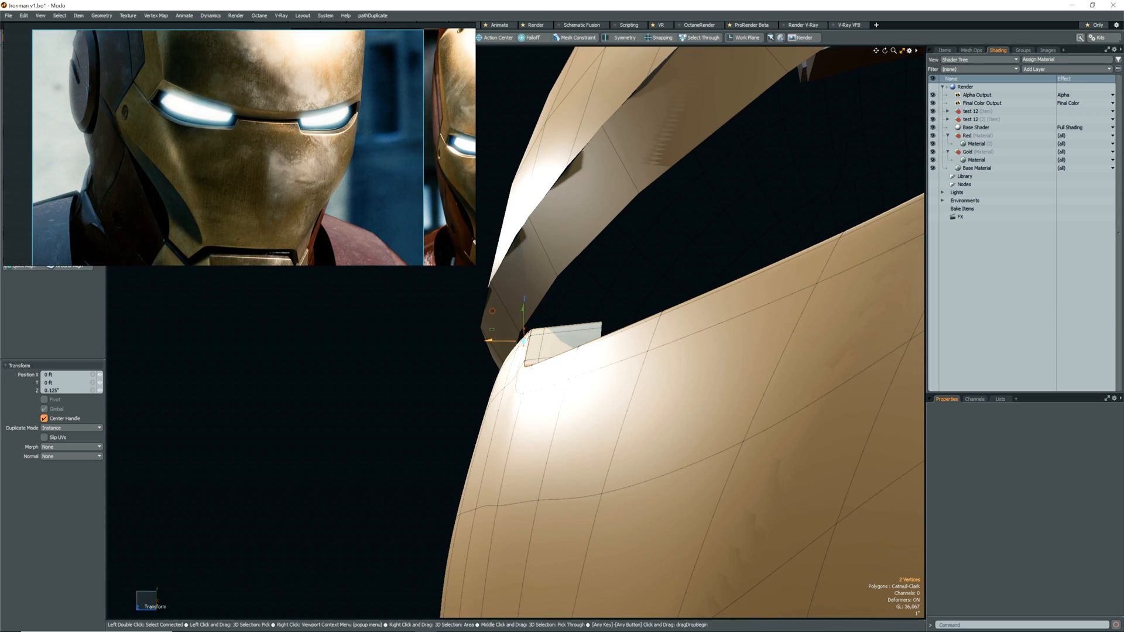
{"action": "left_click_drag", "start_coordinate": [502, 376], "coordinate": [475, 398], "text": "alt"}
{"action": "key", "text": "space"}
Move the reference image out of the way and assign a dark blue matcap preset to the viewport.
{"action": "left_click_drag", "start_coordinate": [328, 156], "coordinate": [327, 196]}
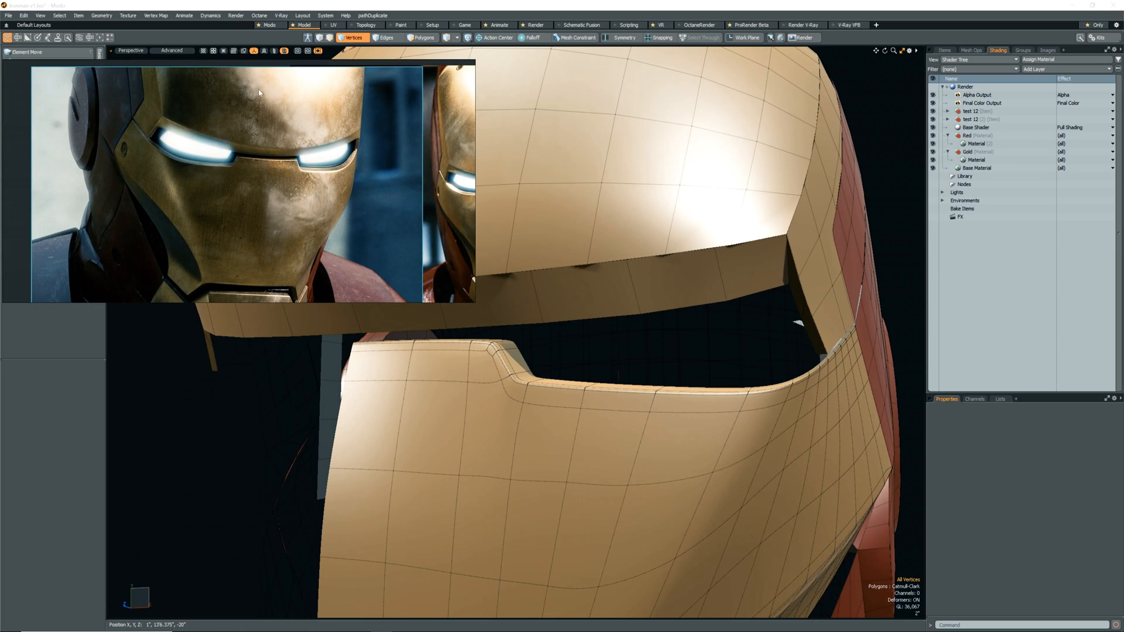
{"action": "left_click", "coordinate": [203, 52]}
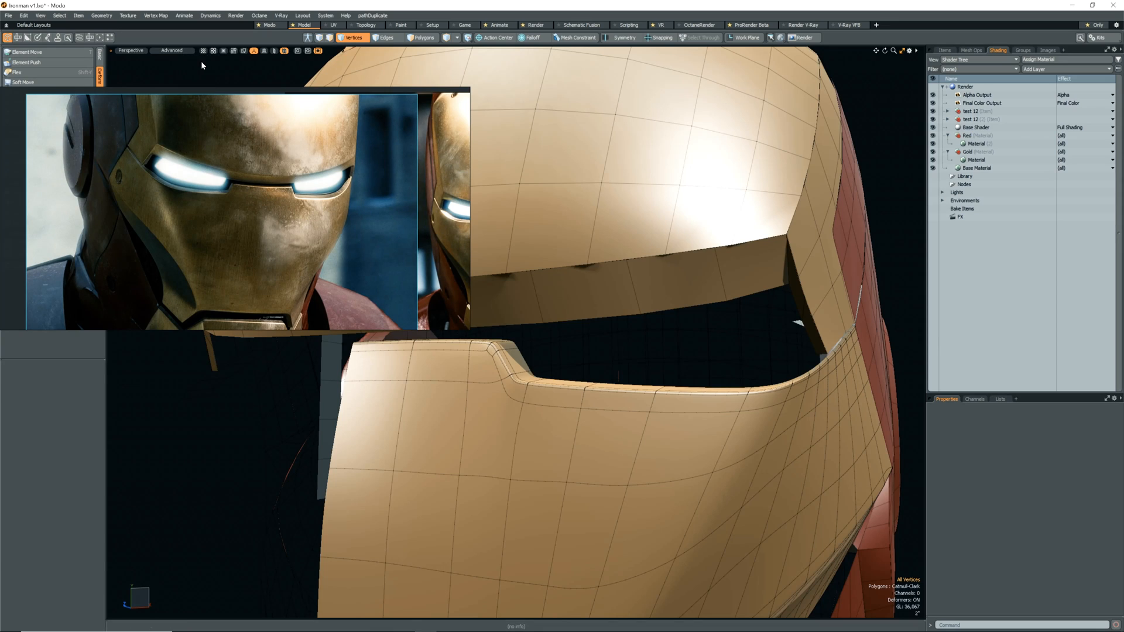
{"action": "left_click", "coordinate": [204, 51]}
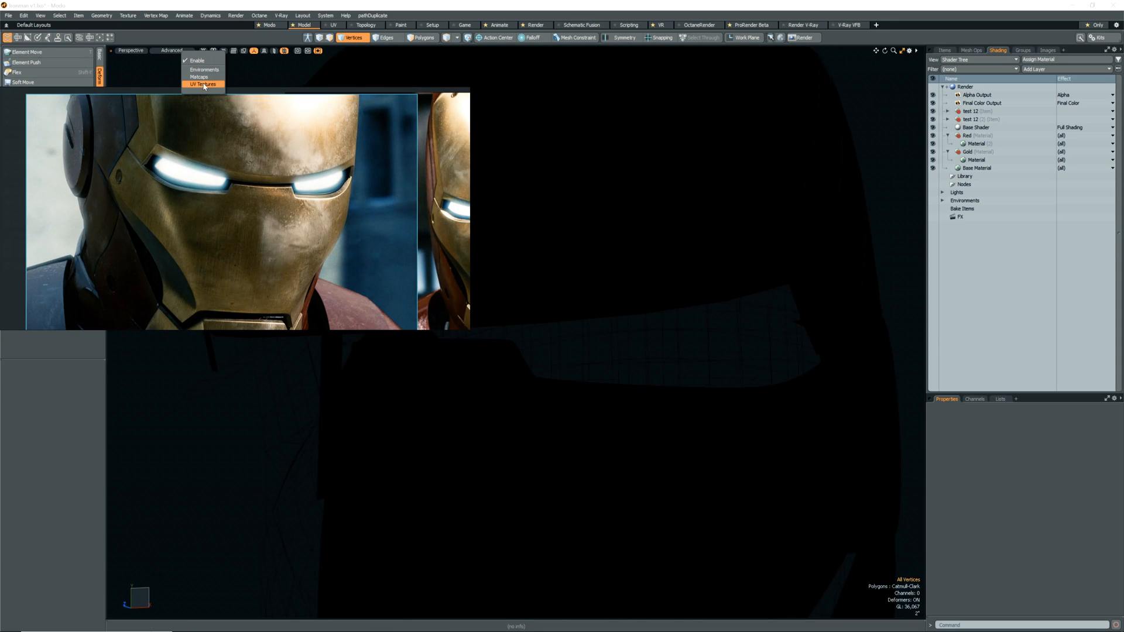
{"action": "left_click", "coordinate": [205, 81]}
{"action": "right_click_drag", "start_coordinate": [248, 140], "coordinate": [247, 358]}
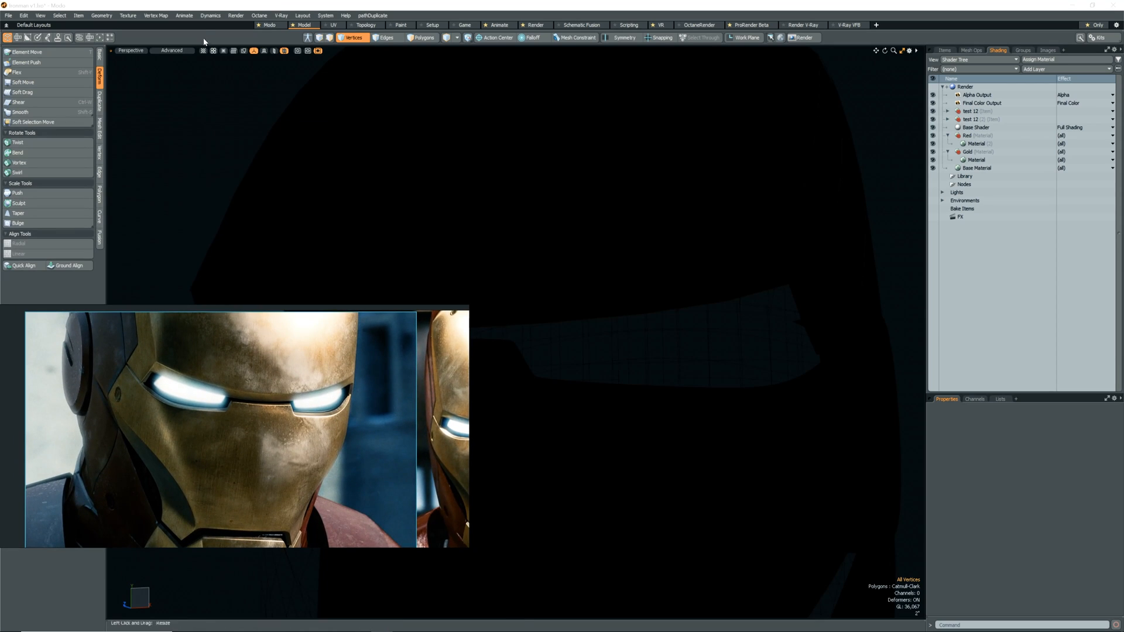
{"action": "left_click", "coordinate": [203, 52]}
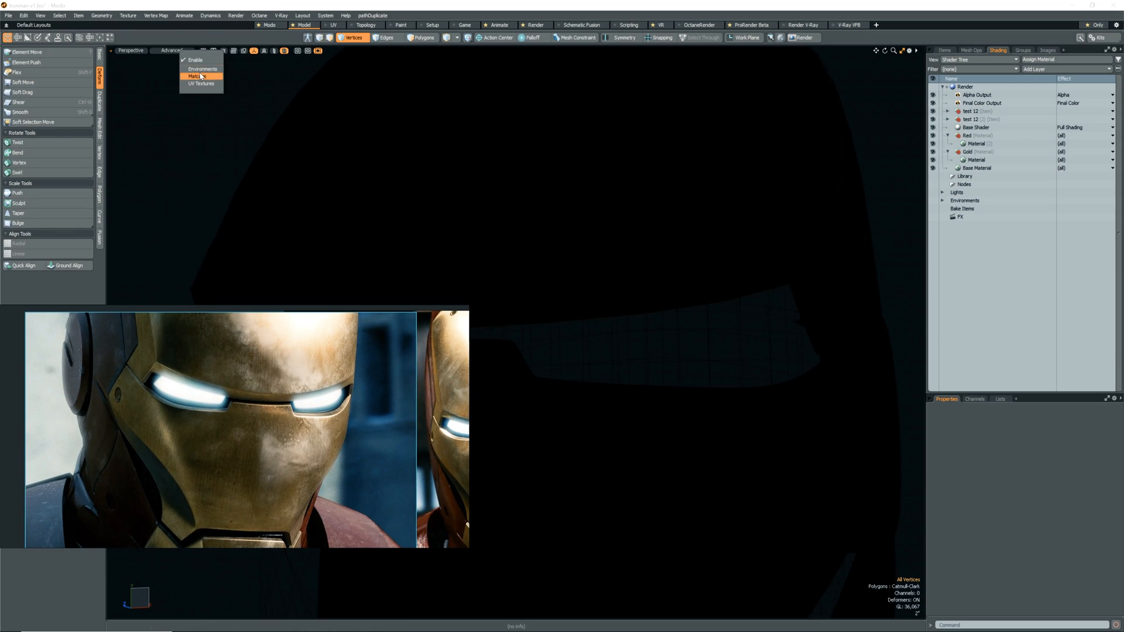
{"action": "left_click", "coordinate": [198, 76]}
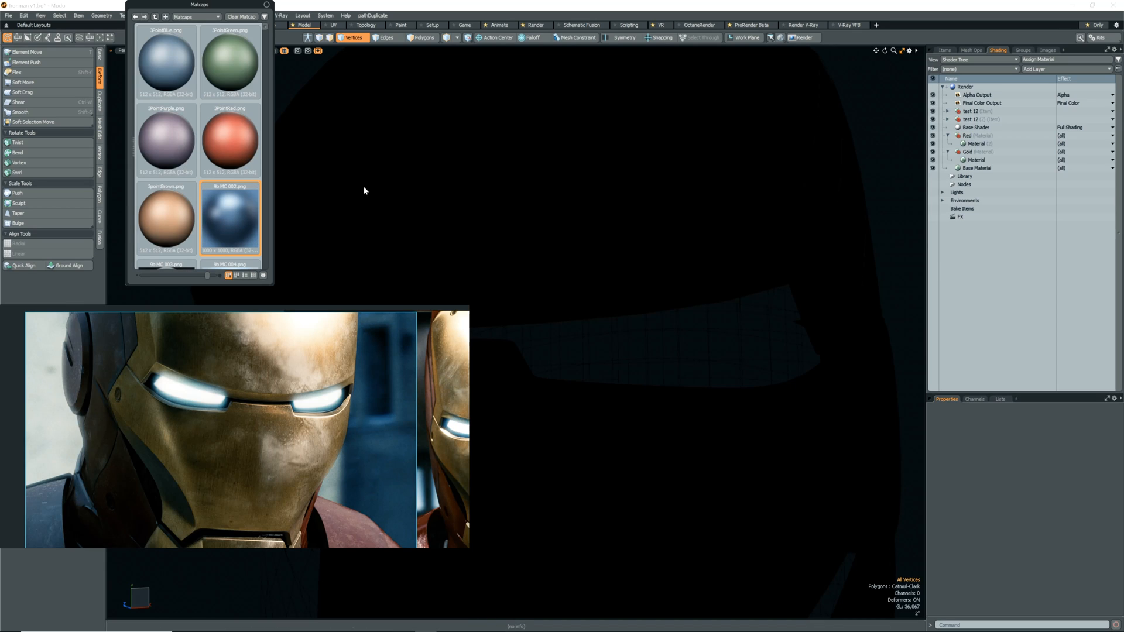
Set the active meshes' viewport shading style to Default and move the reference image back to the upper area.
{"action": "left_click", "coordinate": [909, 50]}
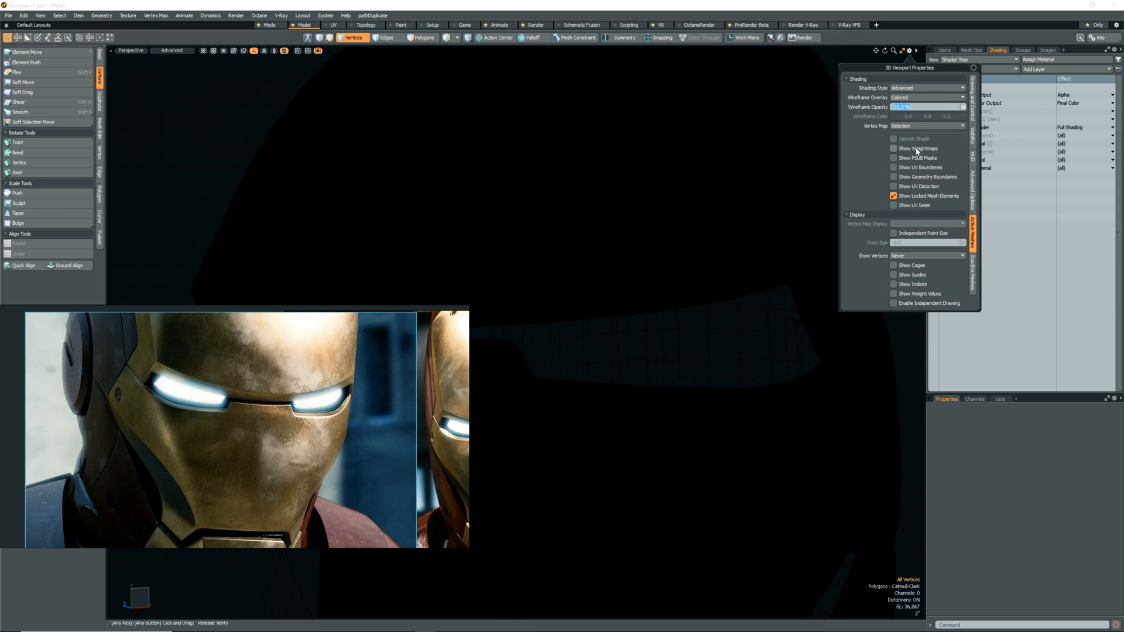
{"action": "left_click", "coordinate": [922, 89]}
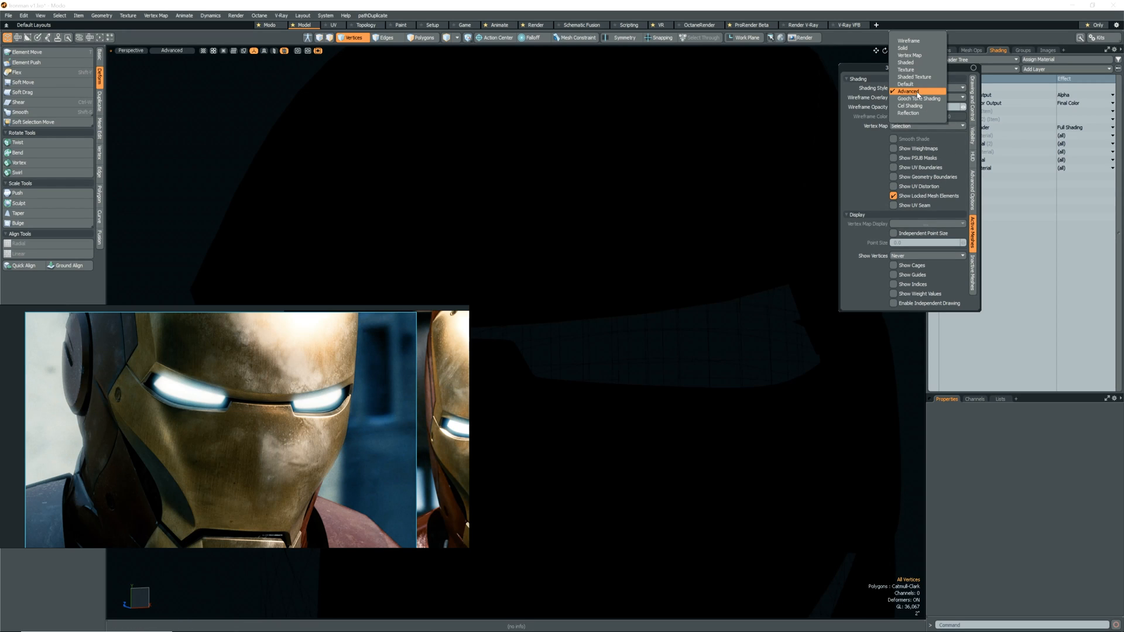
{"action": "left_click", "coordinate": [907, 85]}
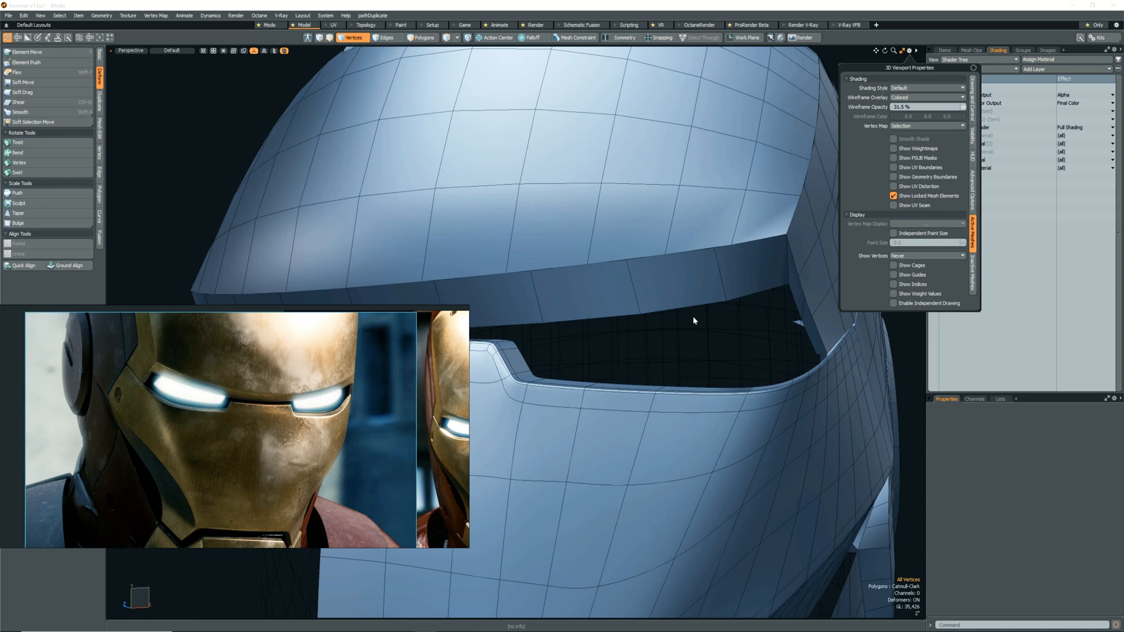
{"action": "left_click_drag", "start_coordinate": [346, 352], "coordinate": [333, 110]}
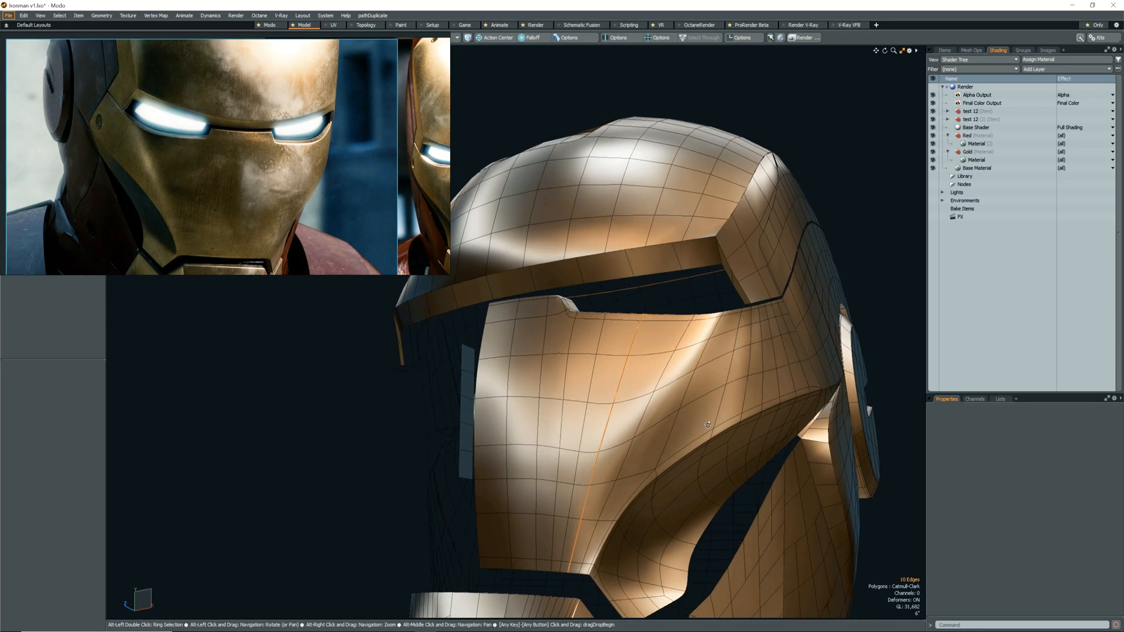
Remove two vertical edge loops from the middle of the lower faceplate, below the eye opening.
{"action": "left_click_drag", "start_coordinate": [655, 422], "coordinate": [696, 420], "text": "alt"}
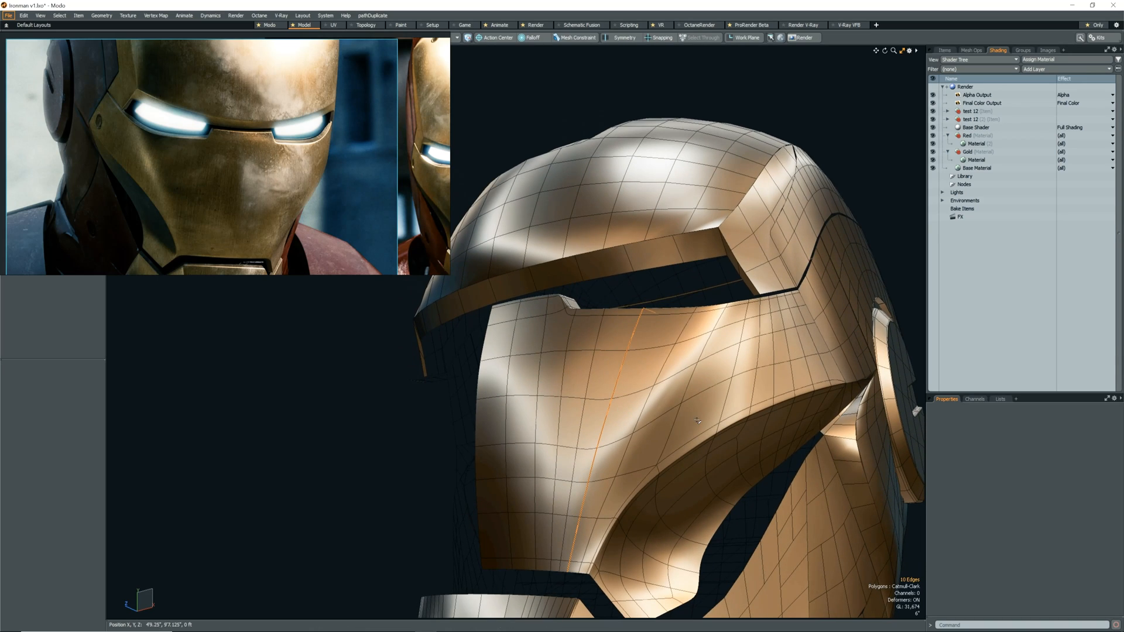
{"action": "key", "text": "BackSpace"}
{"action": "double_click", "coordinate": [587, 417]}
{"action": "key", "text": "BackSpace"}
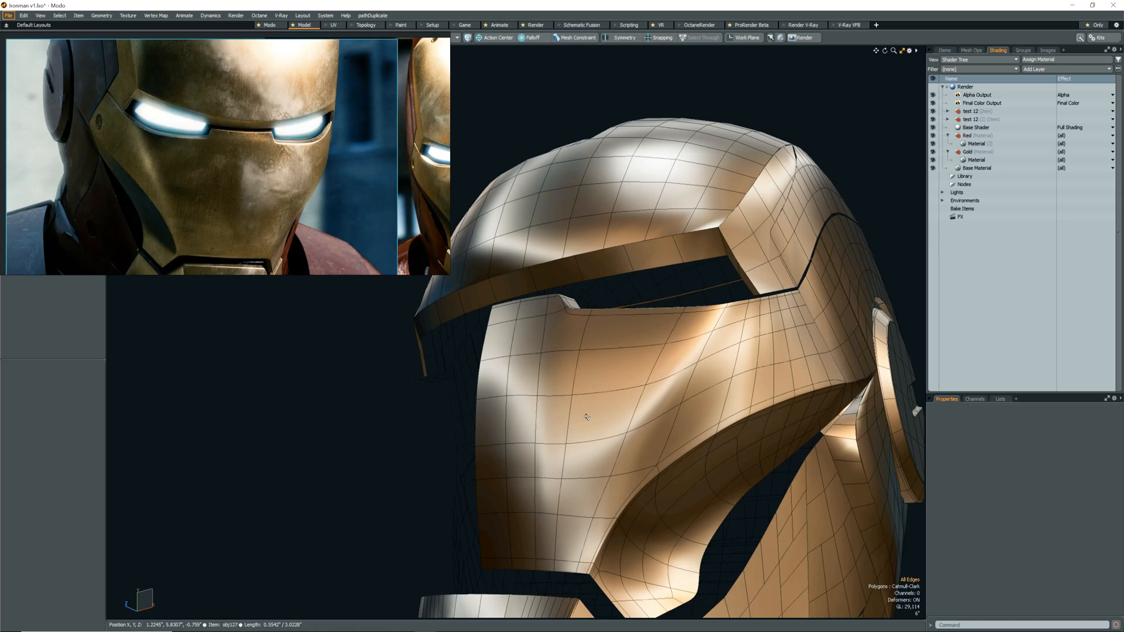
Slide the ten-edge vertical loop in the middle of the lower faceplate by about -19% to even out the spacing.
{"action": "left_click_drag", "start_coordinate": [587, 416], "coordinate": [551, 436], "text": "alt"}
{"action": "double_click", "coordinate": [550, 445]}
{"action": "key", "text": "alt+s"}
{"action": "left_click_drag", "start_coordinate": [610, 408], "coordinate": [584, 409]}
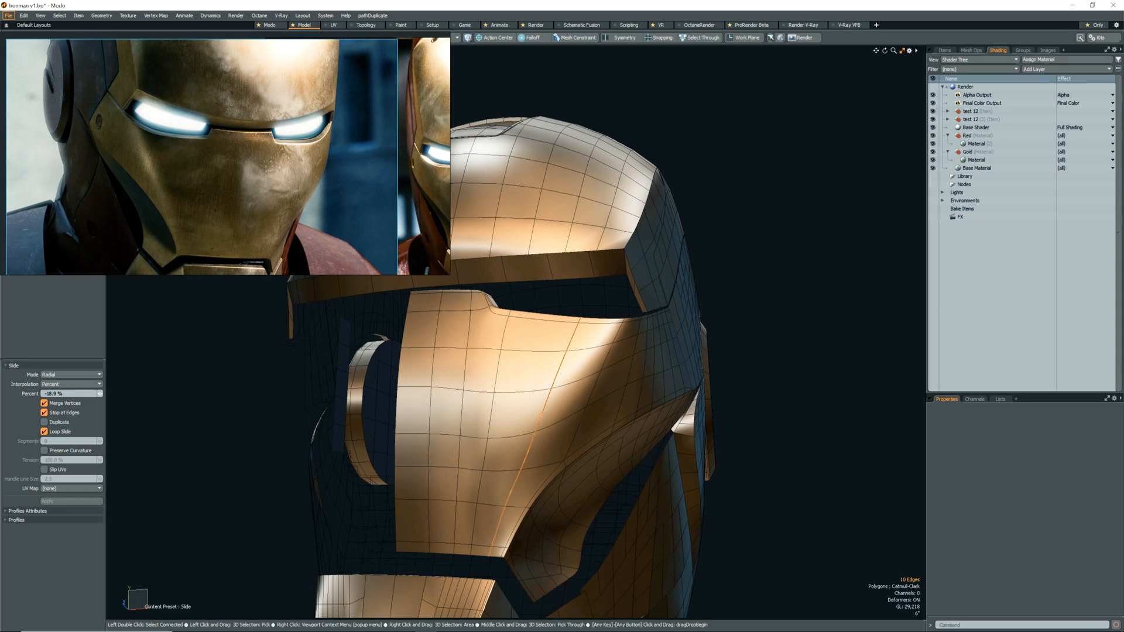
Move the vertex near the cheek's lower tip by about -0.635" in X and -0.237" in Z, and turn subdivision off.
{"action": "left_click_drag", "start_coordinate": [584, 410], "coordinate": [586, 517], "text": "alt"}
{"action": "key", "text": "1"}
{"action": "left_click", "coordinate": [502, 468]}
{"action": "key", "text": "shift+Tab"}
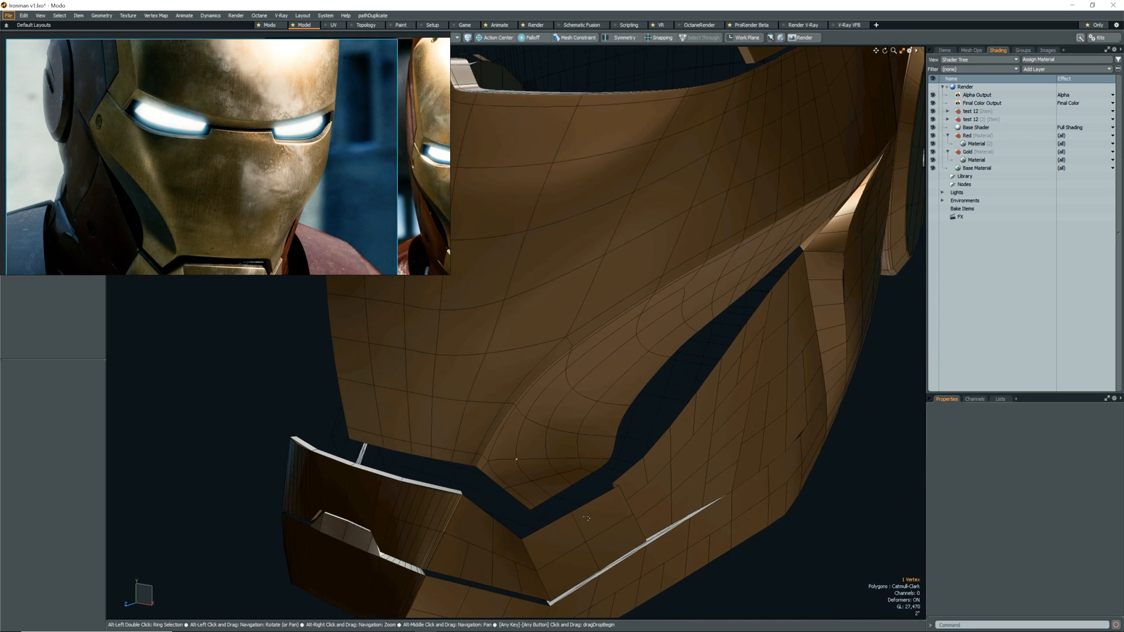
{"action": "key", "text": "w"}
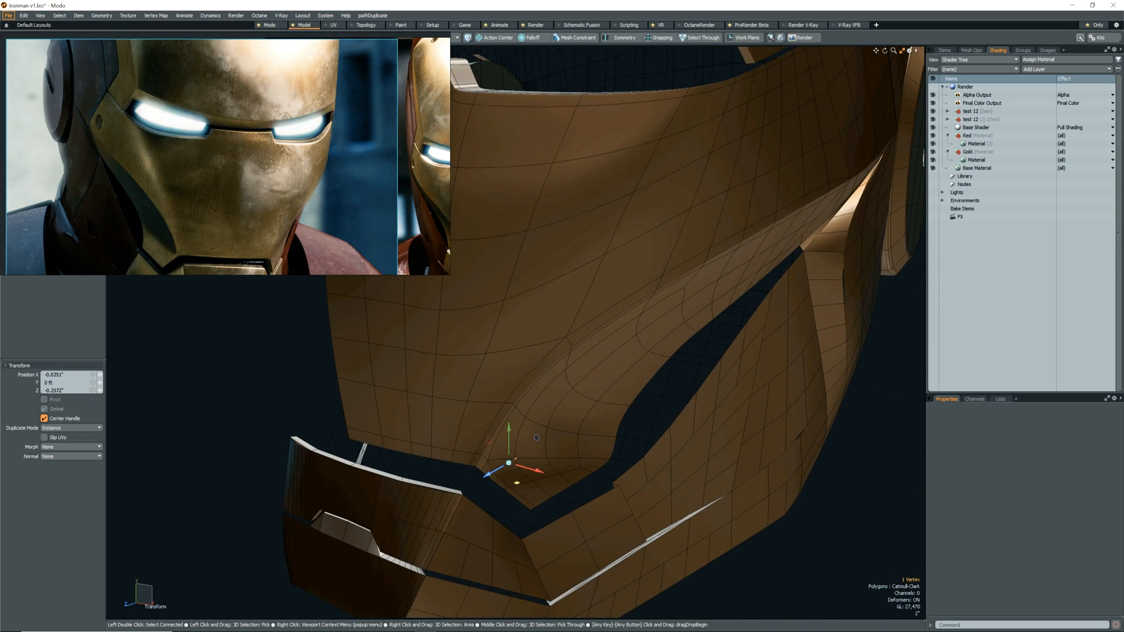
{"action": "left_click_drag", "start_coordinate": [518, 486], "coordinate": [529, 529], "text": "alt"}
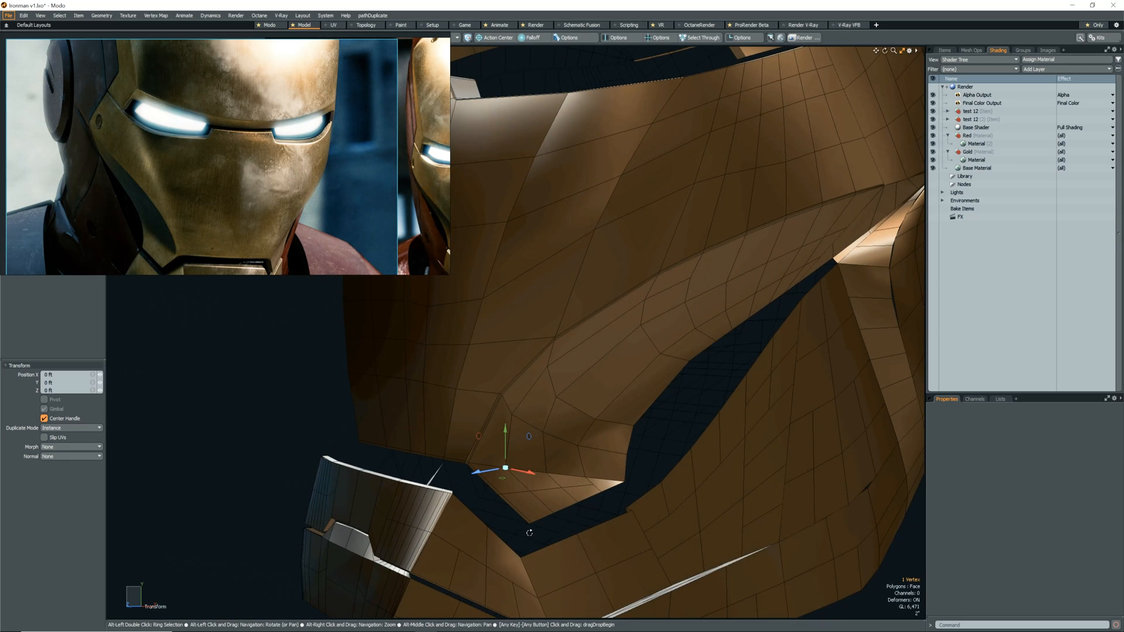
Slide the four-edge row on the cheek's lower tip by about 88% toward the rim, and loop-slice the same strip.
{"action": "scroll", "coordinate": [520, 514], "scroll_direction": "up", "scroll_amount": 3}
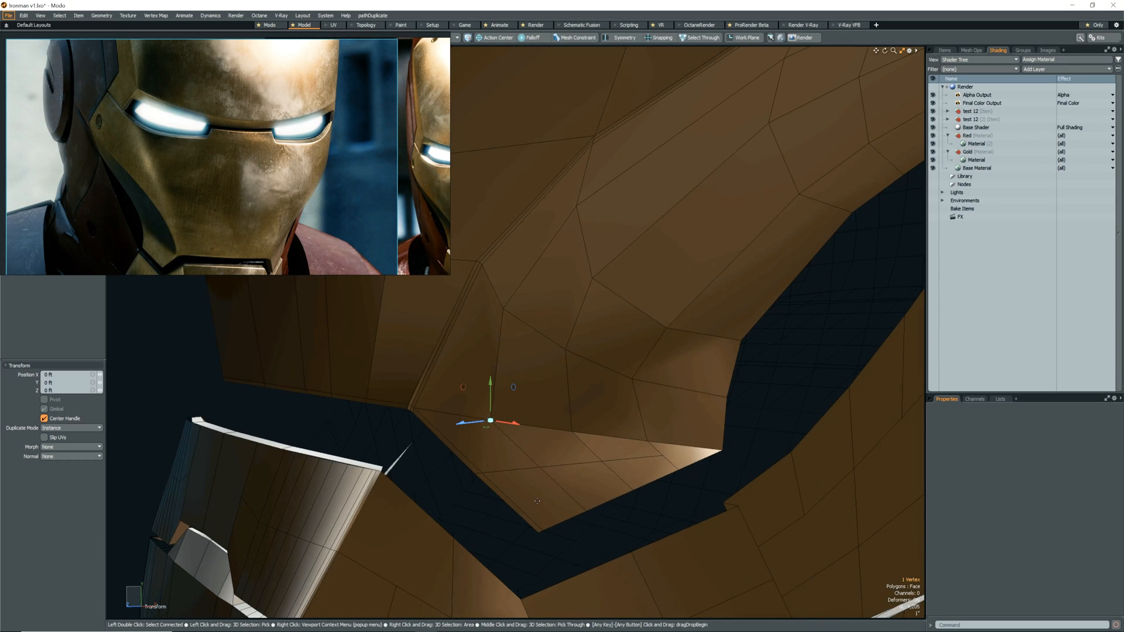
{"action": "left_click_drag", "start_coordinate": [526, 503], "coordinate": [557, 494], "text": "alt"}
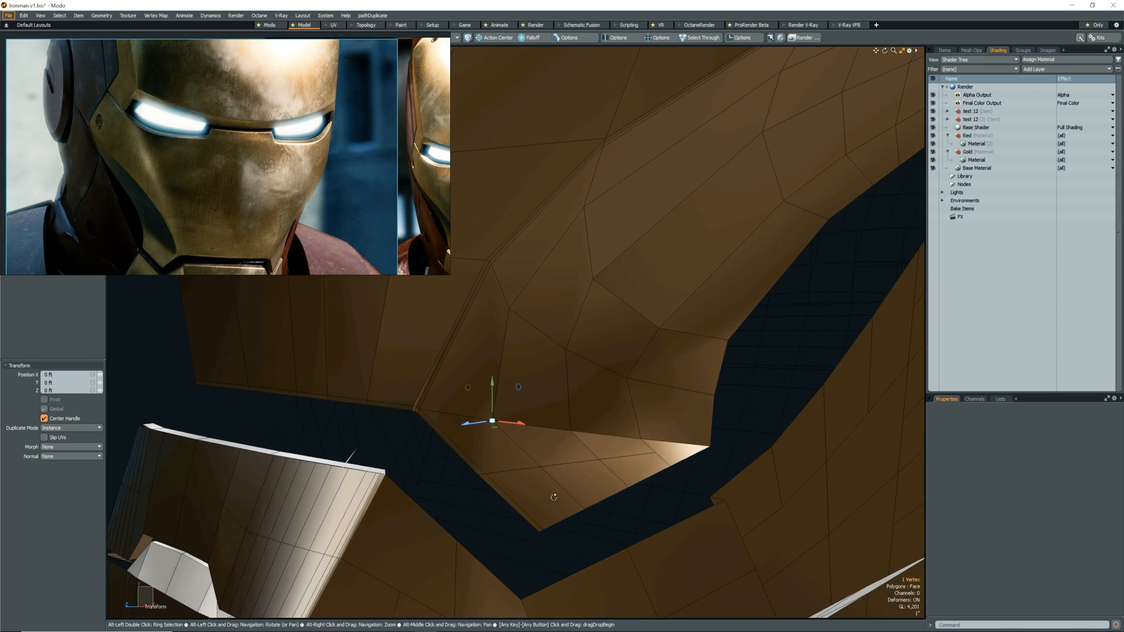
{"action": "key", "text": "2"}
{"action": "double_click", "coordinate": [566, 465]}
{"action": "key", "text": "alt+s"}
{"action": "left_click_drag", "start_coordinate": [566, 473], "coordinate": [527, 473]}
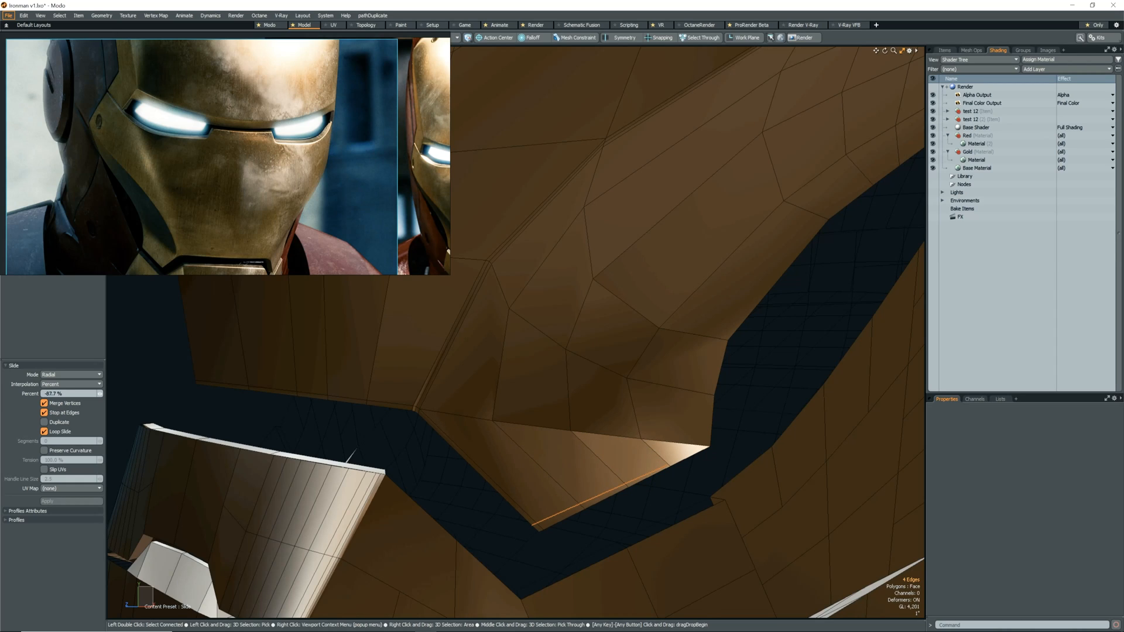
{"action": "left_click_drag", "start_coordinate": [642, 474], "coordinate": [643, 518], "text": "alt"}
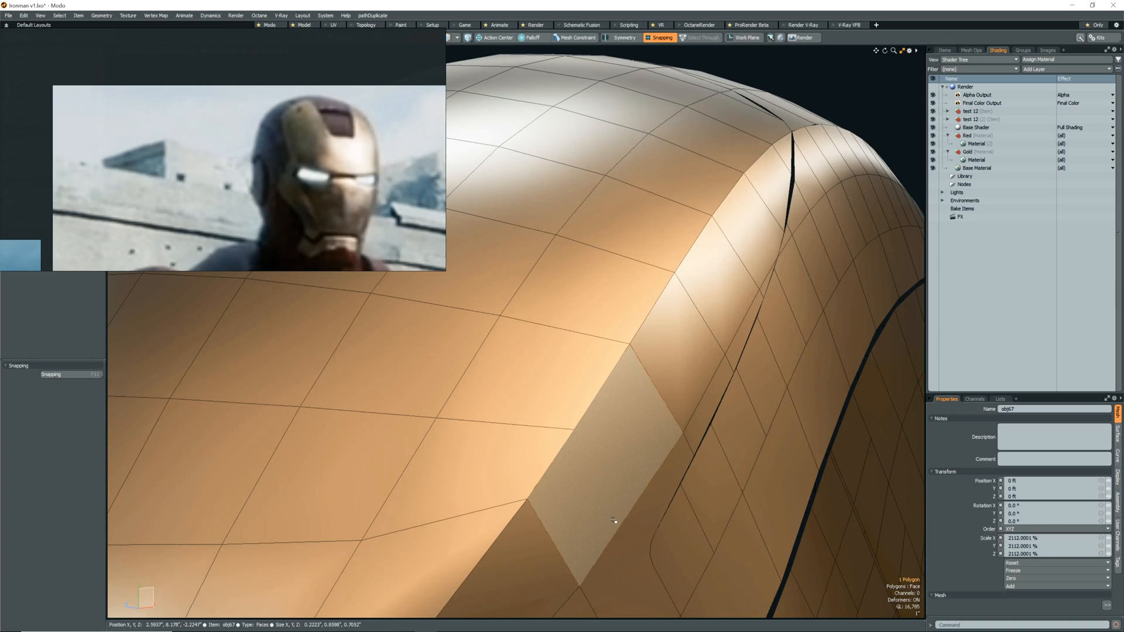
{"action": "key", "text": "alt+c"}
{"action": "left_click", "coordinate": [620, 524]}
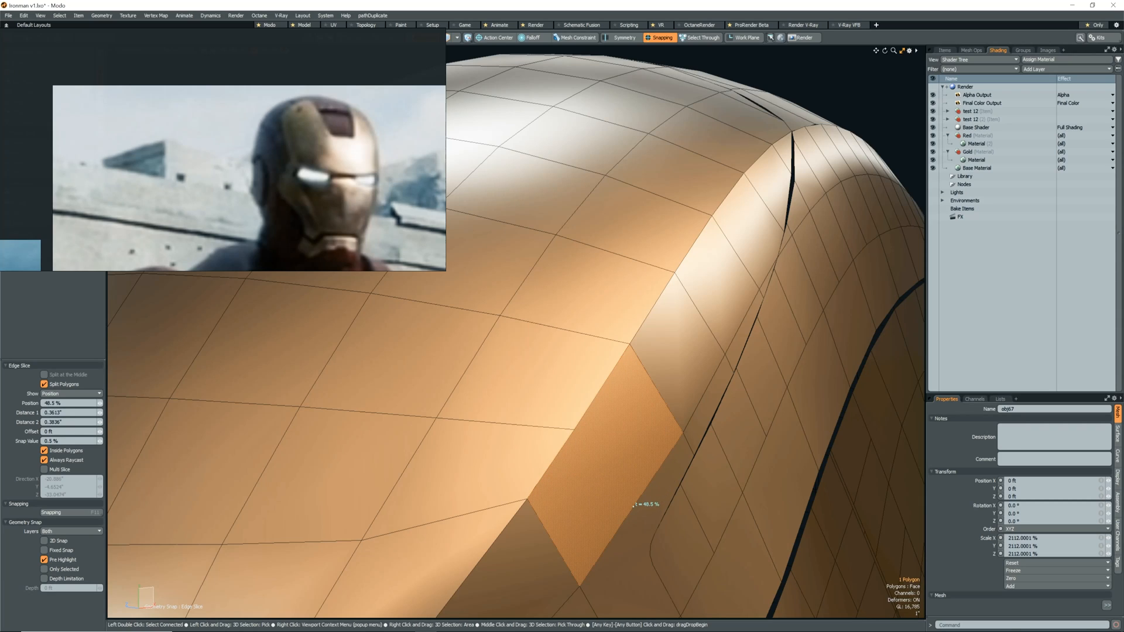
Try an edge slice across the selected polygon along the helmet's side ridge, and try deleting that polygon.
{"action": "left_click", "coordinate": [575, 431]}
{"action": "key", "text": "ctrl+z"}
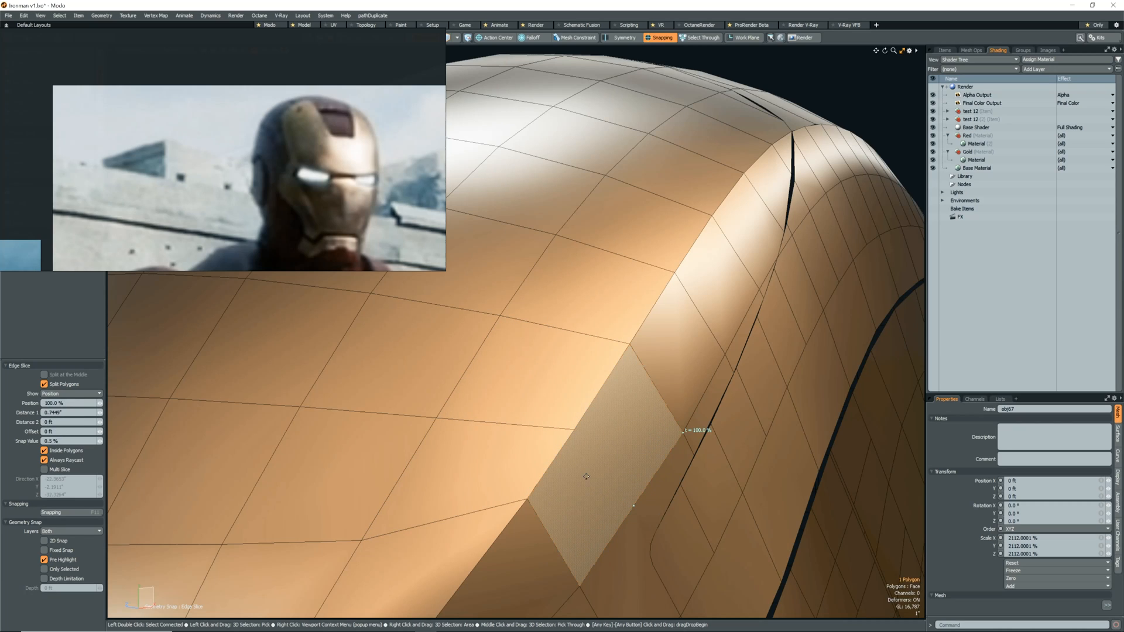
{"action": "key", "text": "space"}
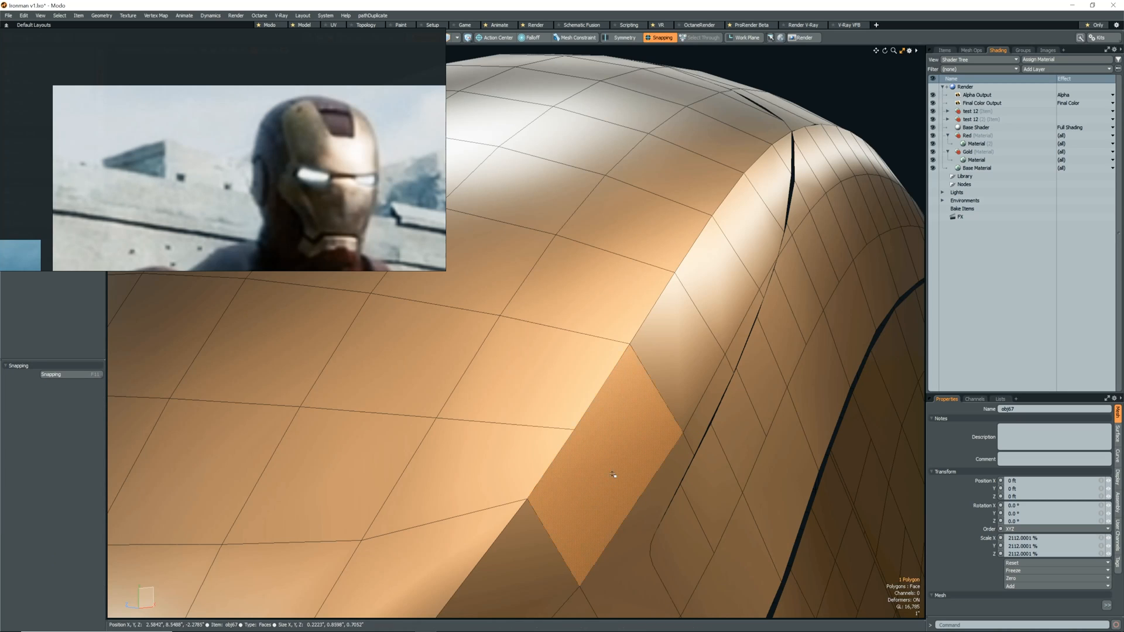
{"action": "key", "text": "Delete"}
{"action": "key", "text": "ctrl+z"}
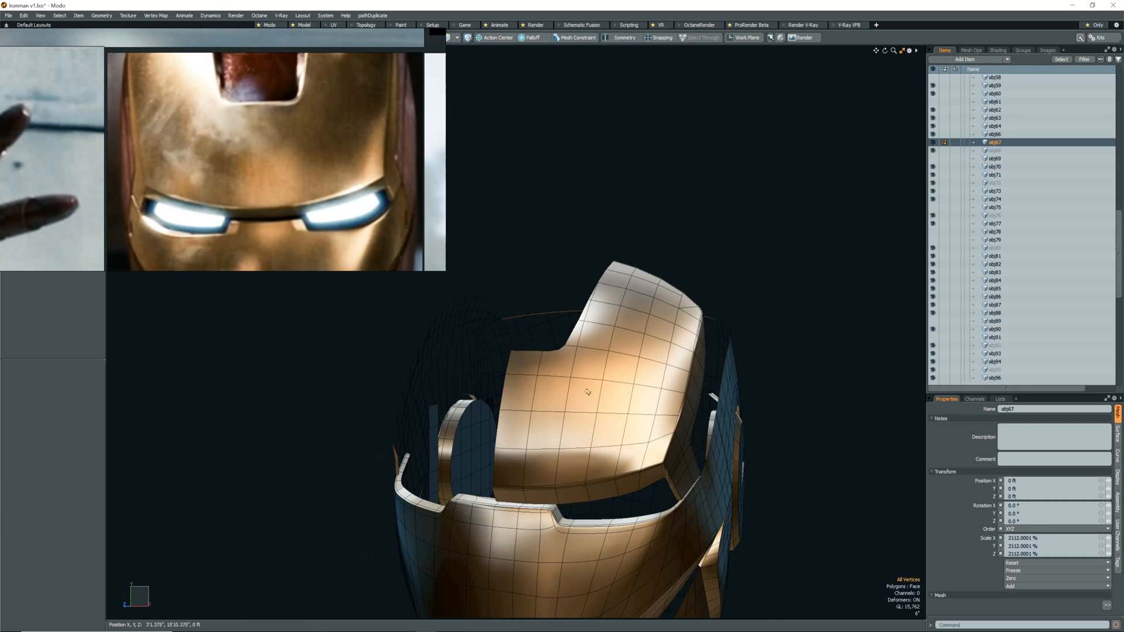
Edge-slice a narrow strip along the lower edge of the shell's cutout, up to the start of its rounded corner.
{"action": "left_click_drag", "start_coordinate": [731, 521], "coordinate": [623, 522], "text": "alt"}
{"action": "scroll", "coordinate": [577, 507], "scroll_direction": "up", "scroll_amount": 4}
{"action": "key", "text": "alt+c"}
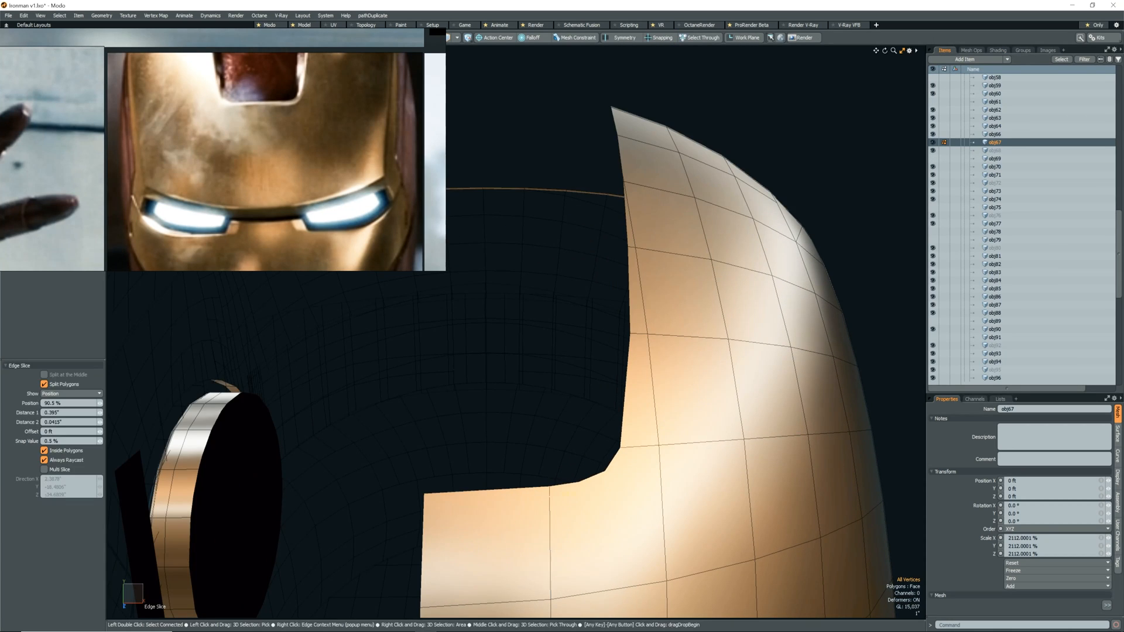
{"action": "left_click", "coordinate": [572, 487]}
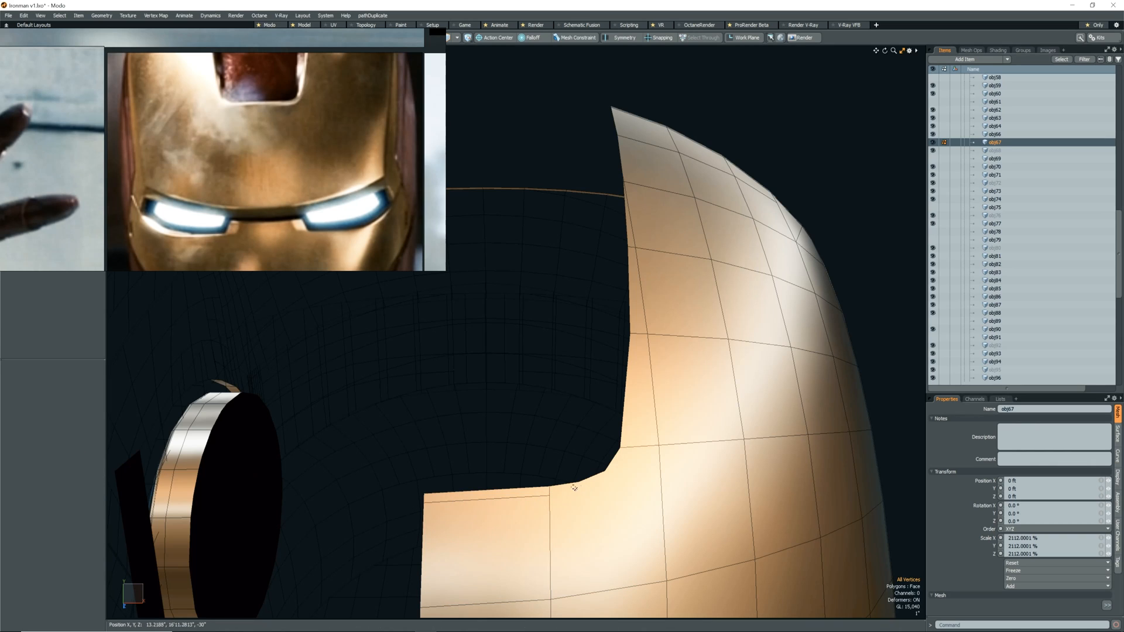
{"action": "scroll", "coordinate": [571, 487], "scroll_direction": "up", "scroll_amount": 4}
{"action": "left_click", "coordinate": [591, 495]}
{"action": "left_click", "coordinate": [526, 494]}
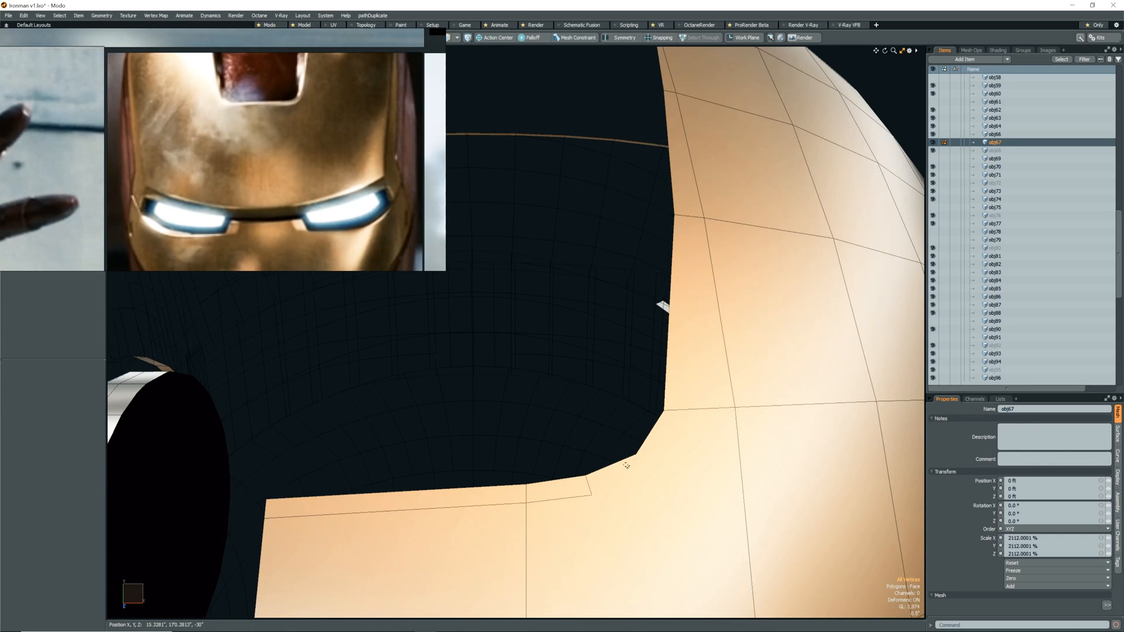
Continue the edge slice around the cutout's rounded corner up to the first horizontal edge on its vertical side.
{"action": "left_click", "coordinate": [591, 494]}
{"action": "key", "text": "space"}
{"action": "key", "text": "c"}
{"action": "key", "text": "space"}
{"action": "key", "text": "c"}
{"action": "left_click", "coordinate": [649, 468]}
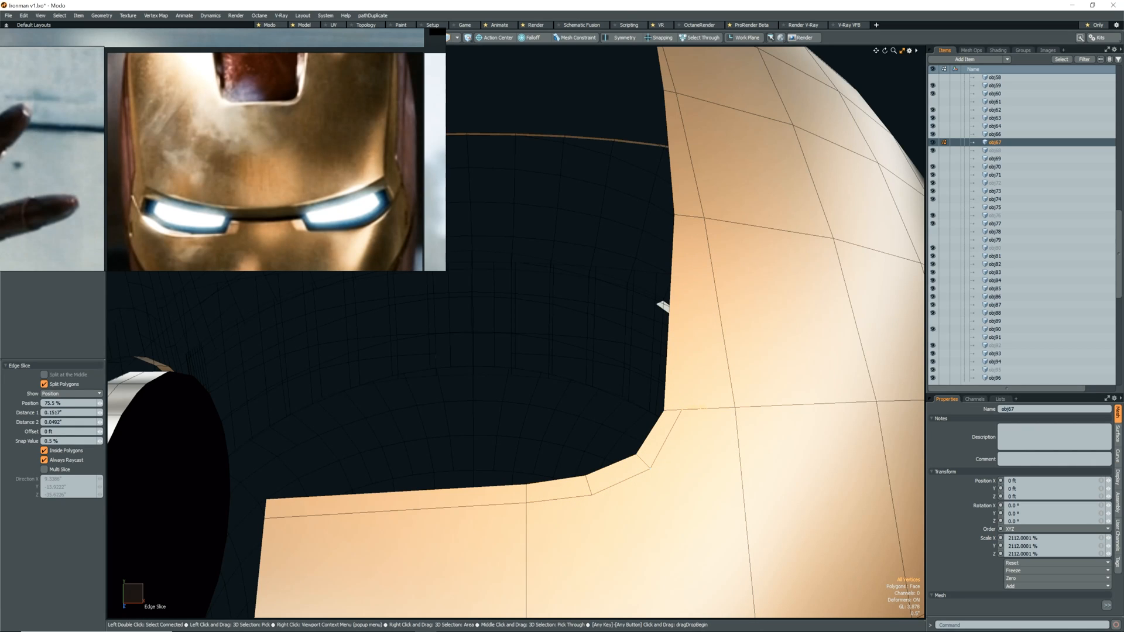
{"action": "left_click_drag", "start_coordinate": [664, 436], "coordinate": [657, 446], "text": "alt"}
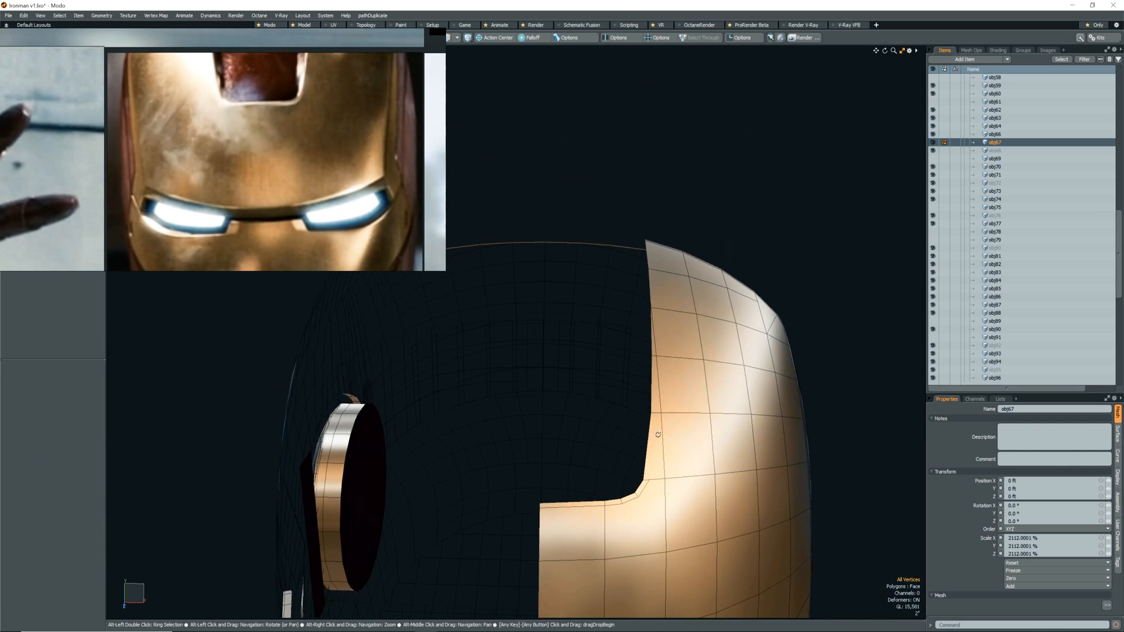
Start an edge slice at the first horizontal edge on the cutout's vertical side, continuing the narrow border strip upward.
{"action": "scroll", "coordinate": [647, 490], "scroll_direction": "up", "scroll_amount": 4}
{"action": "key", "text": "c"}
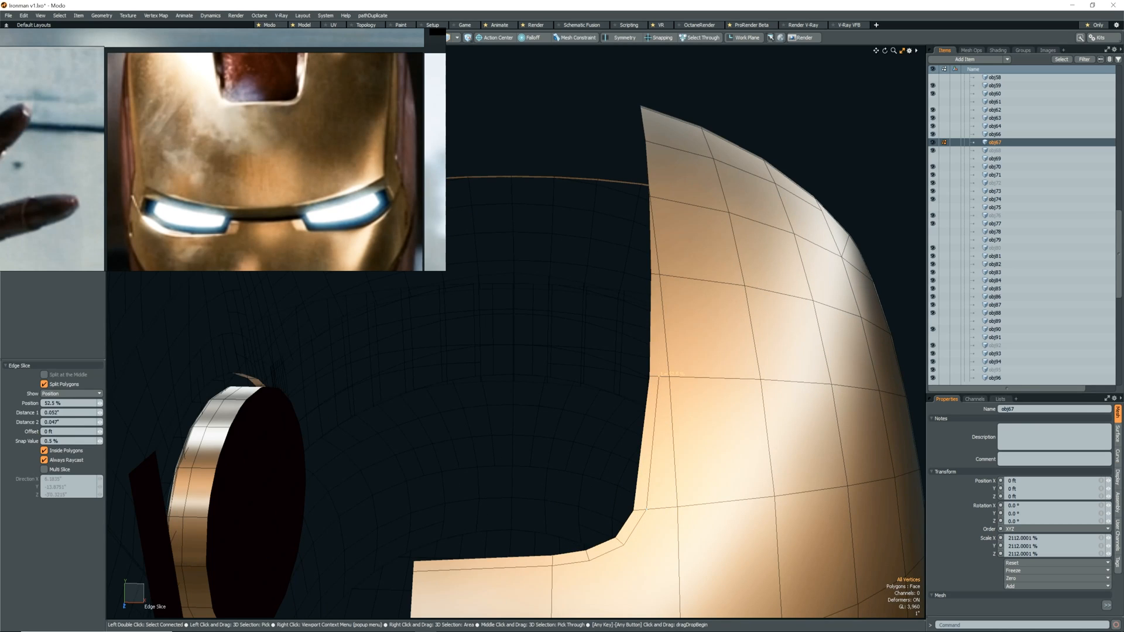
{"action": "scroll", "coordinate": [660, 373], "scroll_direction": "up", "scroll_amount": 2}
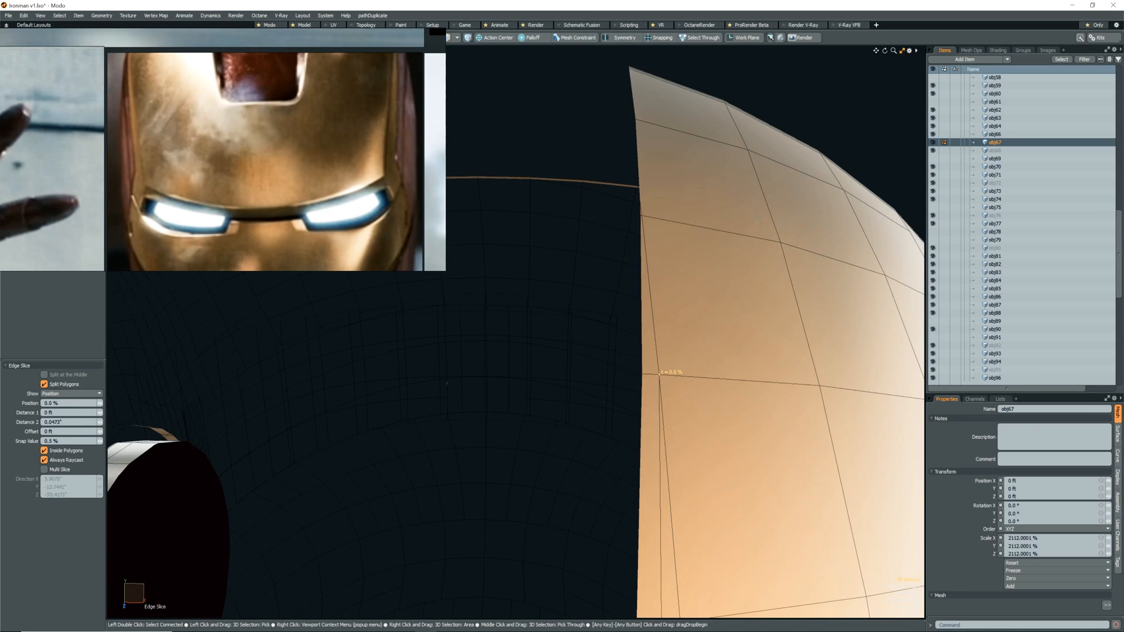
{"action": "scroll", "coordinate": [659, 375], "scroll_direction": "down", "scroll_amount": 3}
{"action": "scroll", "coordinate": [651, 451], "scroll_direction": "up", "scroll_amount": 3}
{"action": "left_click_drag", "start_coordinate": [644, 455], "coordinate": [643, 455], "text": "alt+shift"}
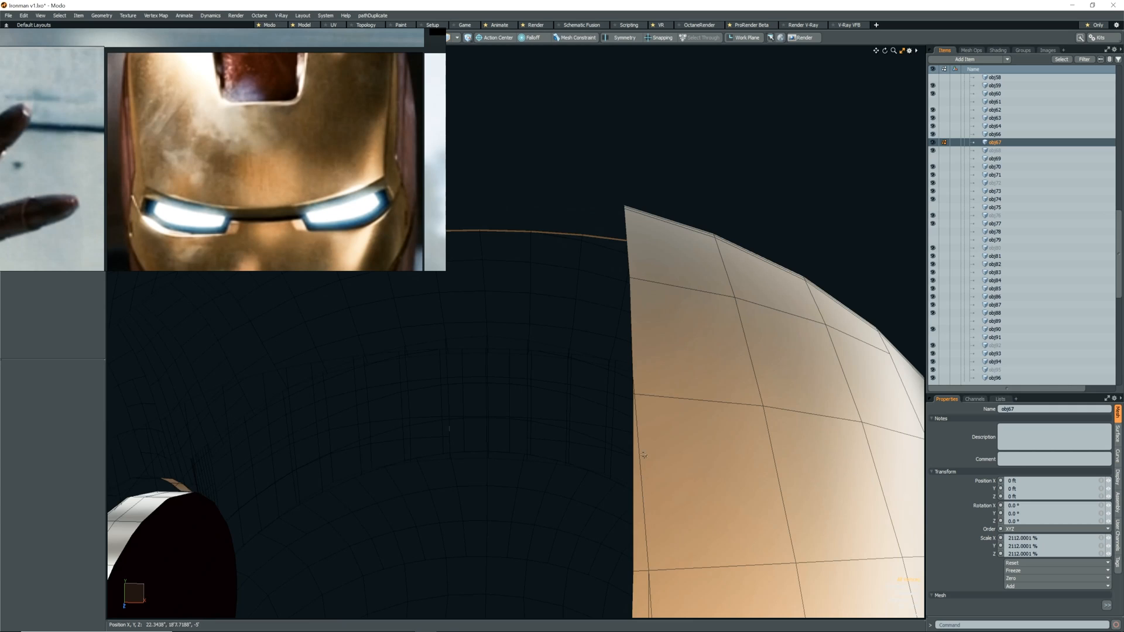
Carry the edge slice up the cutout's vertical side to the shell's rear border, ending at about 92.5% of the border edge.
{"action": "left_click", "coordinate": [645, 394]}
{"action": "left_click", "coordinate": [638, 279]}
{"action": "scroll", "coordinate": [673, 246], "scroll_direction": "down", "scroll_amount": 3}
{"action": "left_click_drag", "start_coordinate": [637, 279], "coordinate": [645, 326], "text": "alt"}
{"action": "scroll", "coordinate": [673, 246], "scroll_direction": "up", "scroll_amount": 2}
{"action": "scroll", "coordinate": [644, 327], "scroll_direction": "up", "scroll_amount": 3}
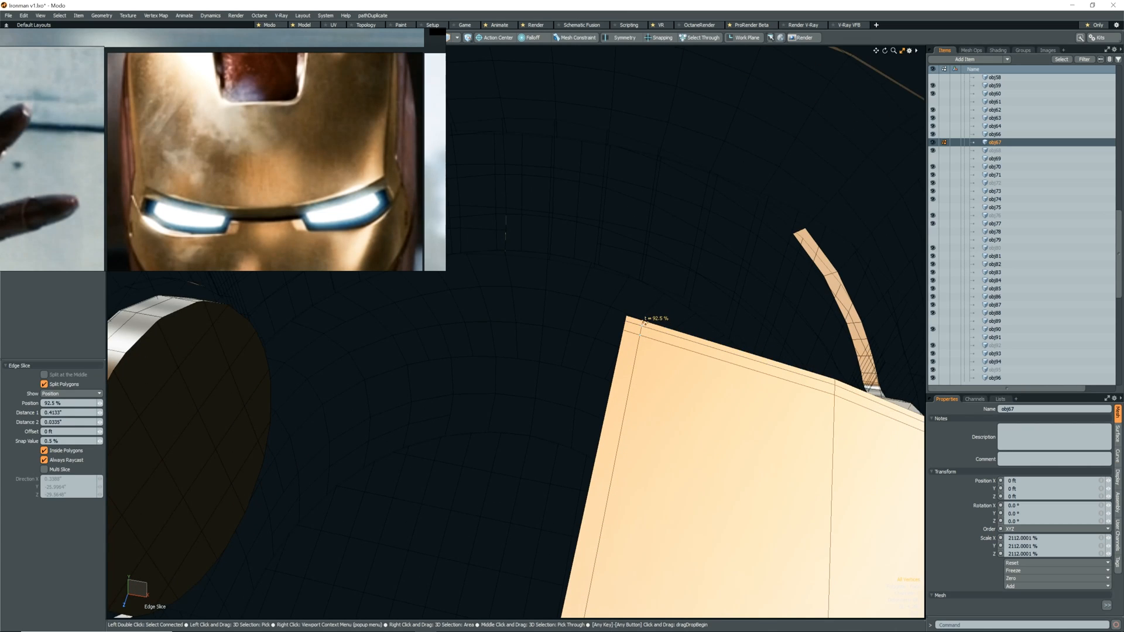
{"action": "left_click", "coordinate": [642, 323]}
{"action": "scroll", "coordinate": [643, 334], "scroll_direction": "down", "scroll_amount": 5}
{"action": "scroll", "coordinate": [616, 470], "scroll_direction": "up", "scroll_amount": 4}
Edge-slice a second line parallel to the first along the cutout's vertical side, up to the shell's rear border.
{"action": "left_click_drag", "start_coordinate": [629, 398], "coordinate": [661, 386], "text": "alt"}
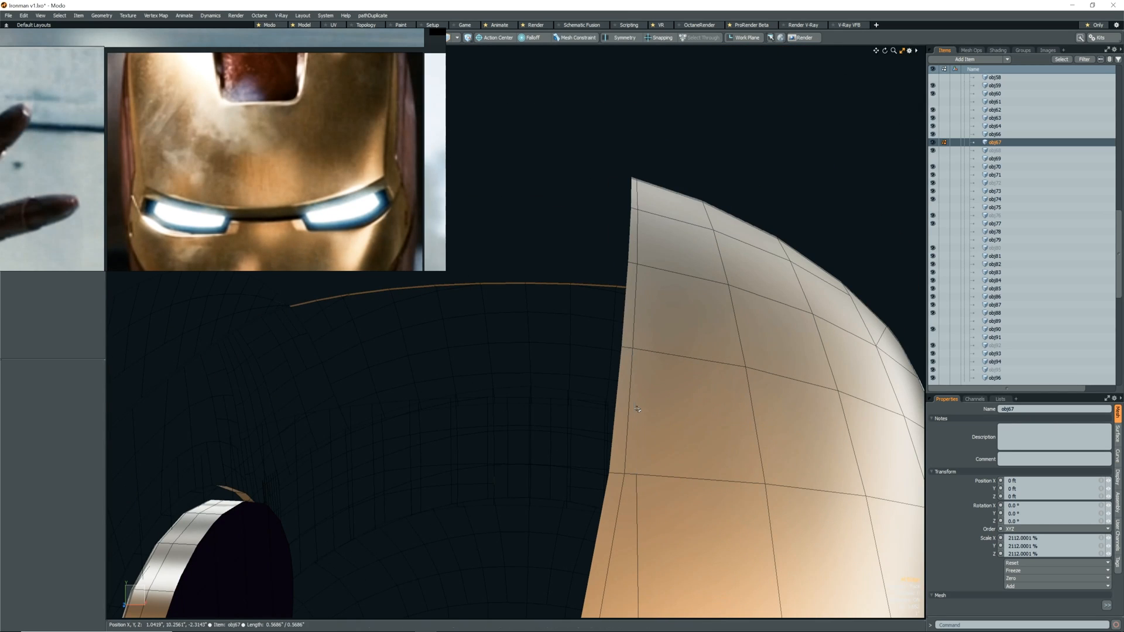
{"action": "left_click", "coordinate": [636, 472]}
{"action": "left_click", "coordinate": [643, 349]}
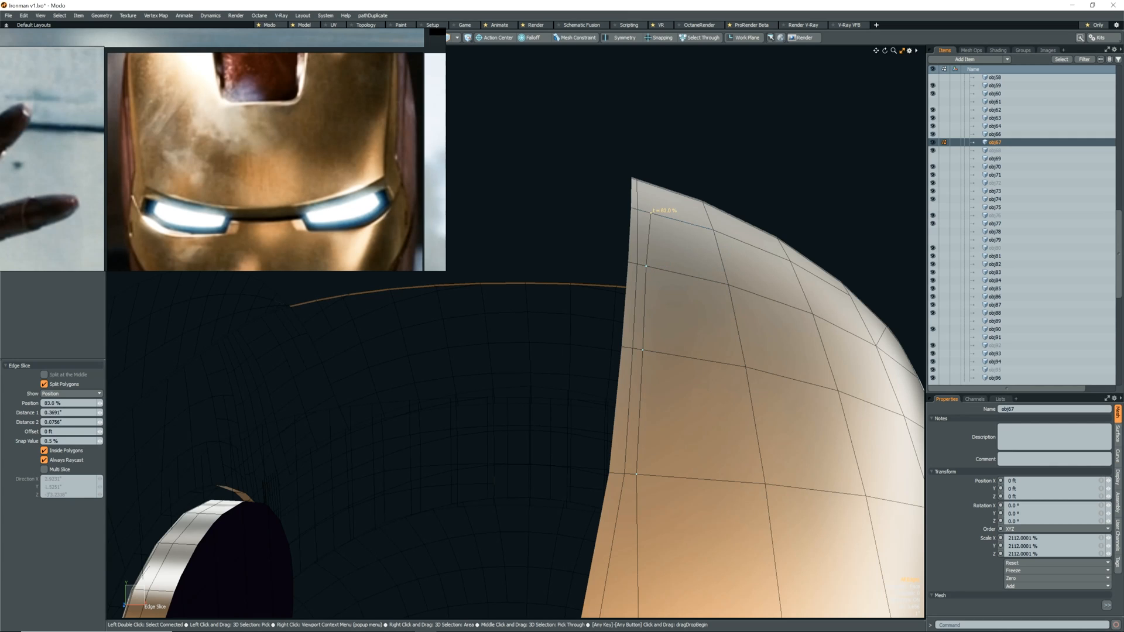
{"action": "left_click_drag", "start_coordinate": [685, 242], "coordinate": [655, 257], "text": "alt"}
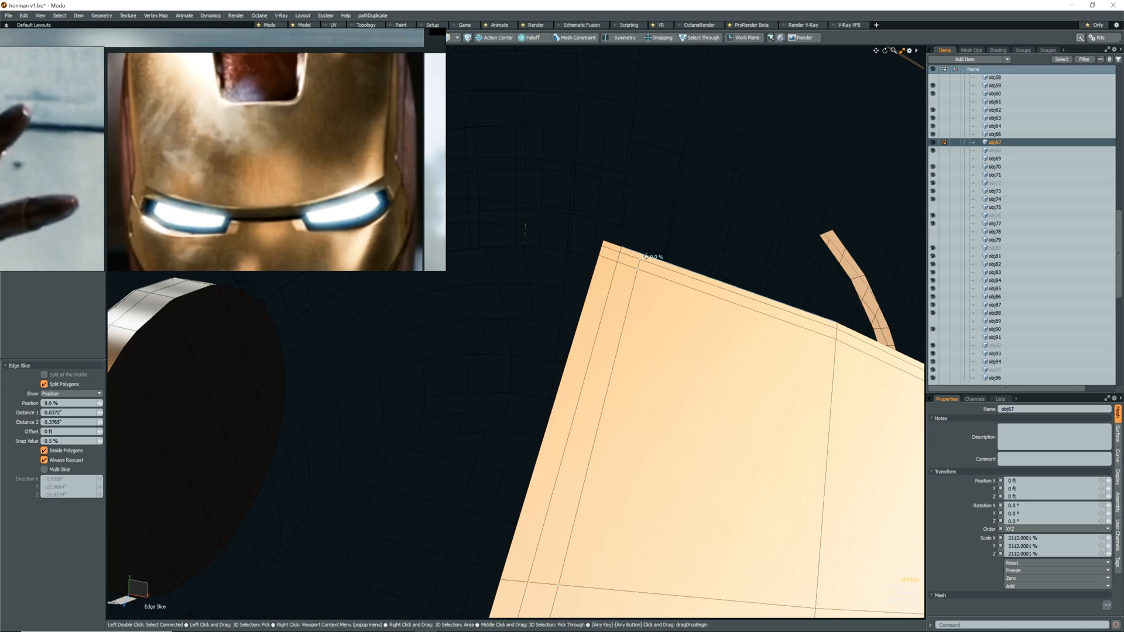
{"action": "key", "text": "space"}
Smooth the shell with Catmull-Clark subdivision and check the shading around the cutout's rounded corner.
{"action": "scroll", "coordinate": [664, 296], "scroll_direction": "down", "scroll_amount": 6}
{"action": "left_click_drag", "start_coordinate": [664, 296], "coordinate": [668, 339], "text": "alt"}
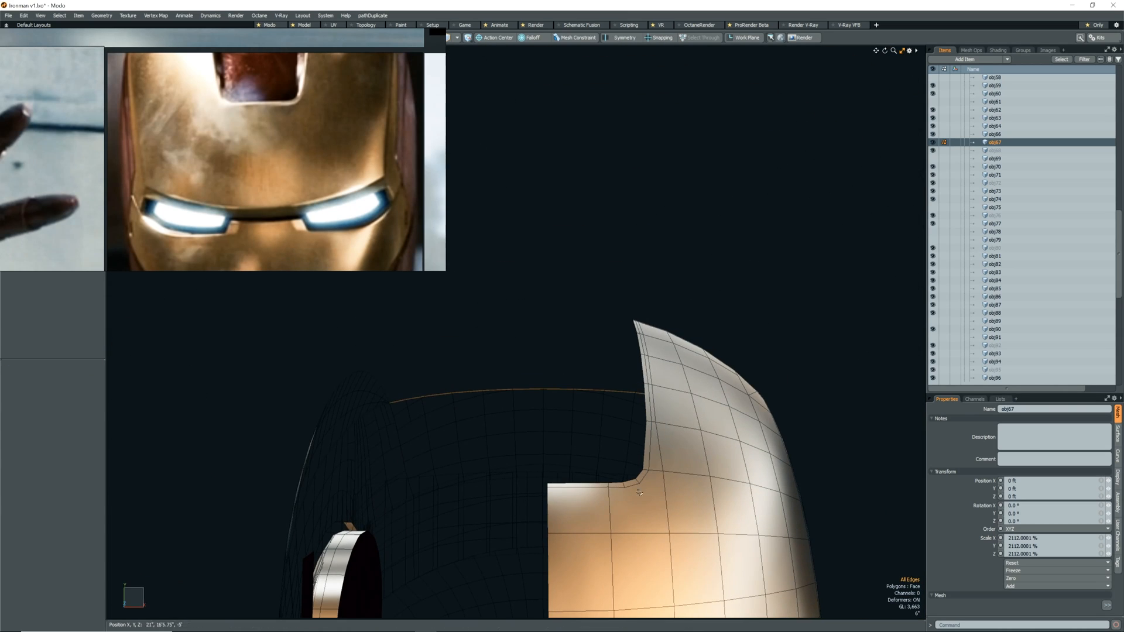
{"action": "left_click_drag", "start_coordinate": [631, 407], "coordinate": [728, 463], "text": "alt"}
{"action": "left_click_drag", "start_coordinate": [774, 345], "coordinate": [658, 509], "text": "alt"}
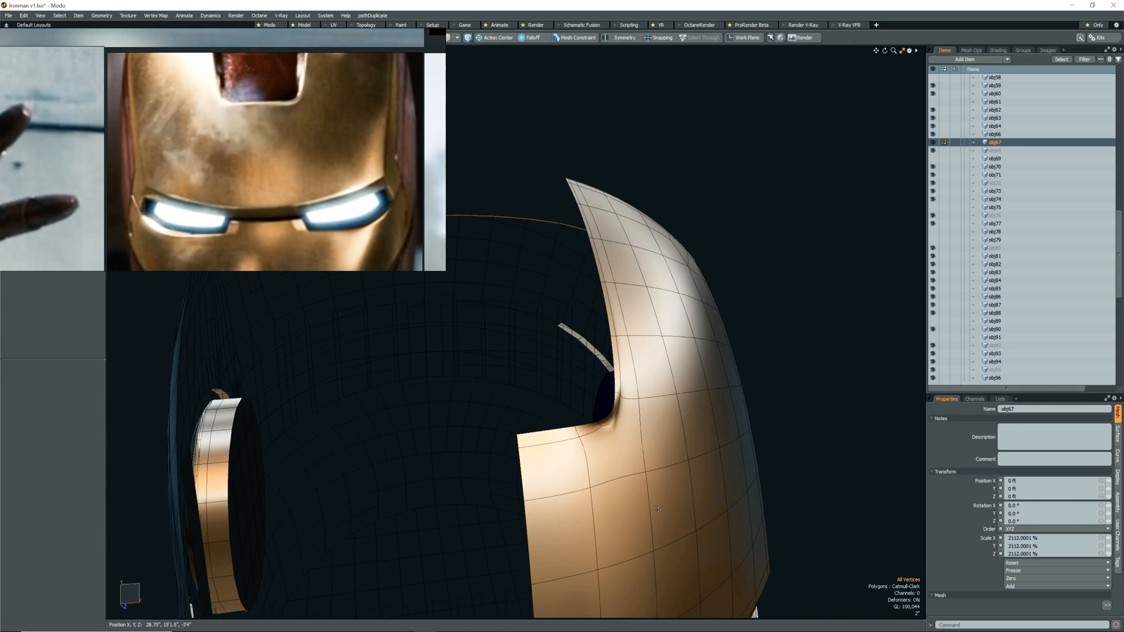
{"action": "key", "text": "2"}
{"action": "left_click_drag", "start_coordinate": [673, 448], "coordinate": [724, 517], "text": "alt"}
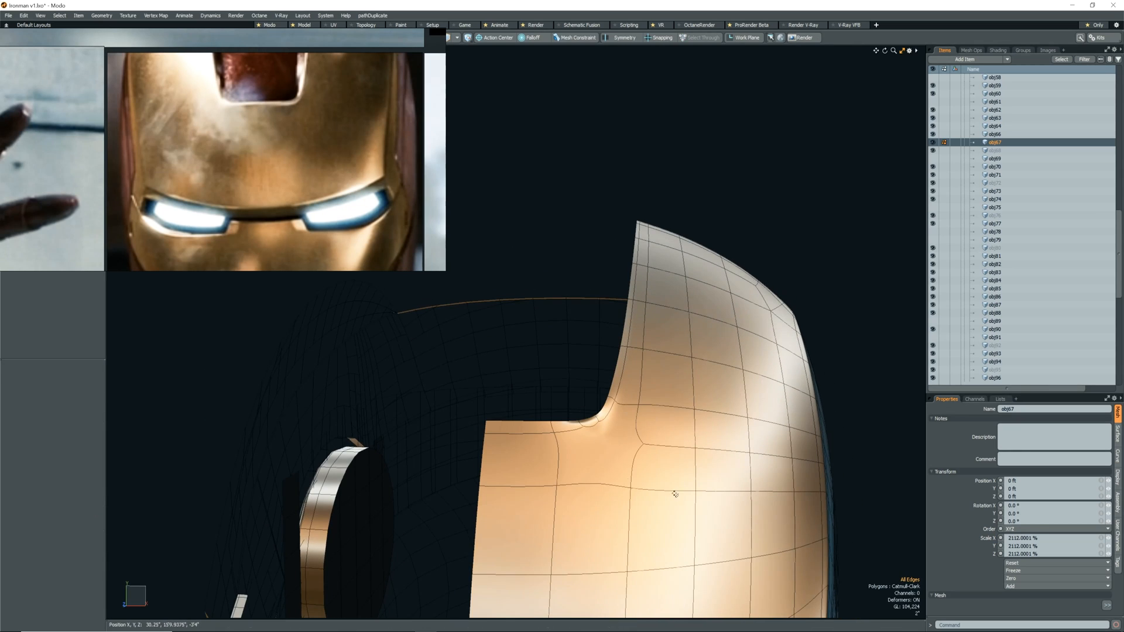
Edge-slice from the vertex where the edges meet below the cutout's rounded corner.
{"action": "key", "text": "c"}
{"action": "left_click", "coordinate": [643, 444]}
{"action": "key", "text": "space"}
{"action": "scroll", "coordinate": [597, 462], "scroll_direction": "down", "scroll_amount": 4}
{"action": "left_click_drag", "start_coordinate": [609, 483], "coordinate": [531, 444], "text": "alt"}
Loop-slice the shell beside the cutout corner and edge-slice the neighbouring faces near the cutout's lower edge.
{"action": "key", "text": "alt+c"}
{"action": "left_click", "coordinate": [596, 451]}
{"action": "key", "text": "c"}
{"action": "left_click", "coordinate": [528, 404]}
{"action": "key", "text": "space"}
{"action": "left_click_drag", "start_coordinate": [533, 404], "coordinate": [549, 439], "text": "alt"}
Compare the shell's surface around the cutout corner with subdivision smoothing toggled.
{"action": "key", "text": "ctrl+3"}
{"action": "left_click", "coordinate": [561, 450]}
{"action": "mouse_move", "coordinate": [573, 434]}
{"action": "left_mouse_down", "text": "alt"}
{"action": "mouse_move", "coordinate": [603, 422]}
{"action": "mouse_move", "coordinate": [611, 462]}
{"action": "mouse_move", "coordinate": [587, 453]}
{"action": "left_mouse_up", "text": "alt"}
{"action": "key", "text": "shift+Tab"}
{"action": "key", "text": "Tab"}
{"action": "key", "text": "shift+Tab"}
{"action": "left_click", "coordinate": [663, 462]}
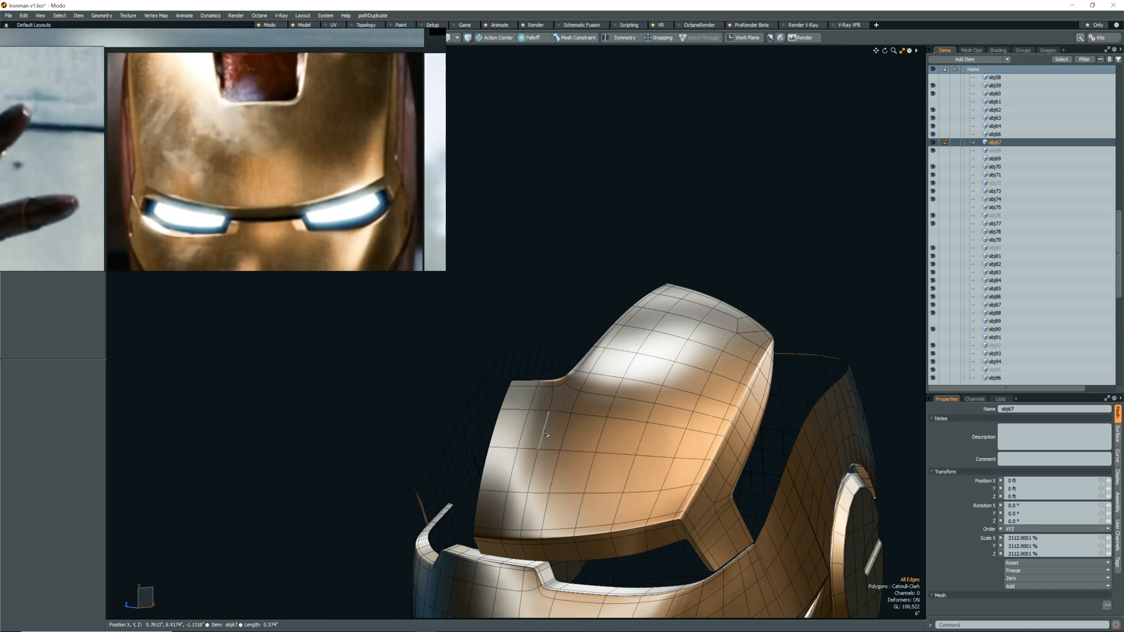
Remove the edge loop that runs across the shell from the cutout's rounded corner.
{"action": "scroll", "coordinate": [554, 384], "scroll_direction": "up", "scroll_amount": 2}
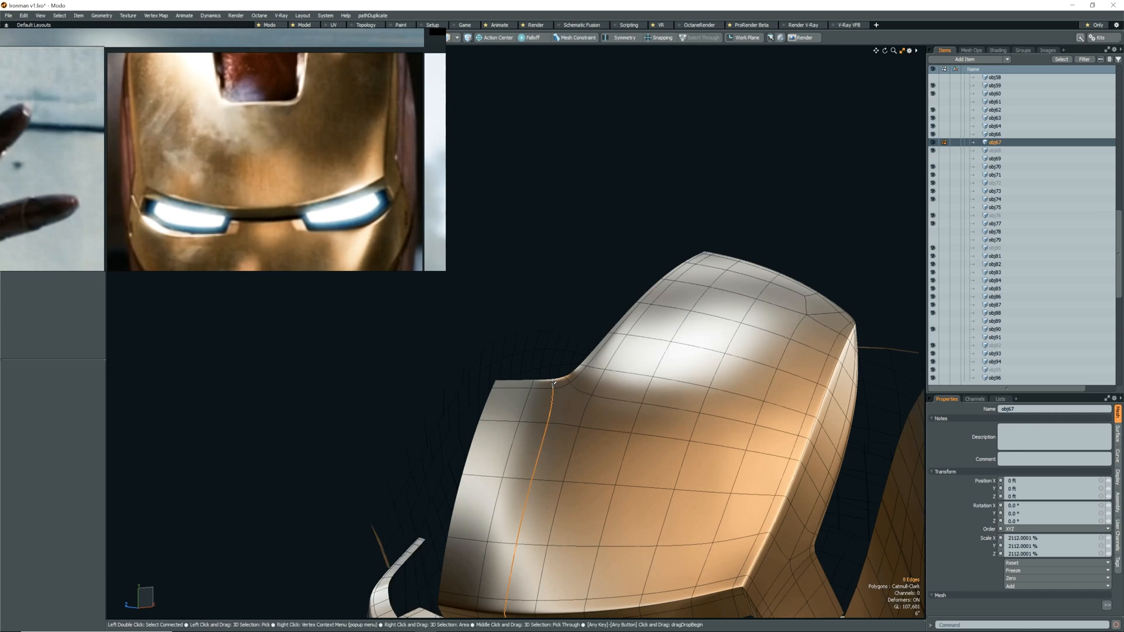
{"action": "double_click", "coordinate": [578, 392]}
{"action": "scroll", "coordinate": [565, 382], "scroll_direction": "up", "scroll_amount": 2}
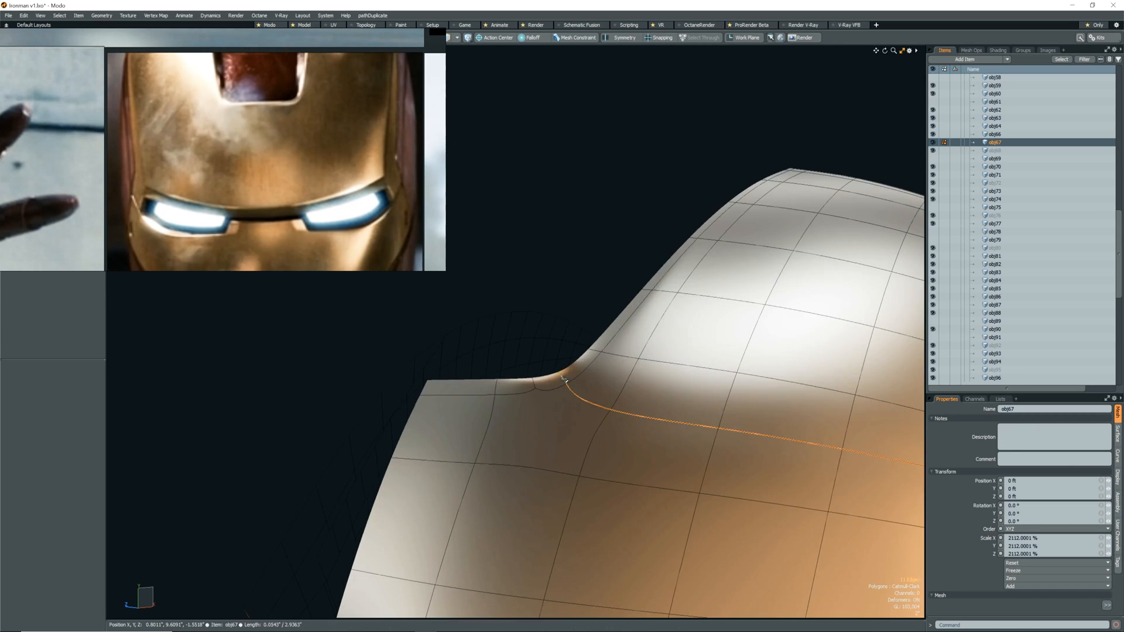
{"action": "key", "text": "BackSpace"}
Try a loop slice below the cutout corner, and remove the surplus edges at the rounded corner.
{"action": "scroll", "coordinate": [571, 455], "scroll_direction": "down", "scroll_amount": 2}
{"action": "left_click_drag", "start_coordinate": [571, 455], "coordinate": [602, 454], "text": "alt"}
{"action": "key", "text": "alt+c"}
{"action": "left_click", "coordinate": [602, 447]}
{"action": "key", "text": "q"}
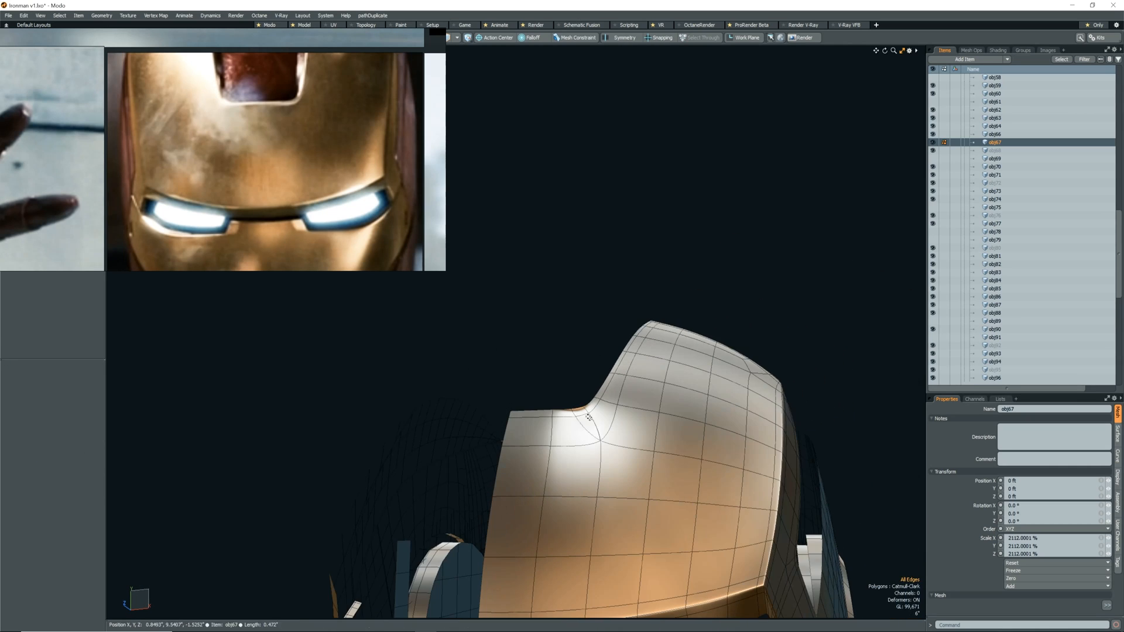
{"action": "key", "text": "BackSpace"}
Select the two narrow border polygons around the cutout's rounded corner and check the surrounding topology.
{"action": "scroll", "coordinate": [602, 413], "scroll_direction": "up", "scroll_amount": 2}
{"action": "left_click_drag", "start_coordinate": [598, 415], "coordinate": [574, 444], "text": "alt"}
{"action": "scroll", "coordinate": [587, 439], "scroll_direction": "up", "scroll_amount": 3}
{"action": "scroll", "coordinate": [599, 363], "scroll_direction": "down", "scroll_amount": 6}
{"action": "scroll", "coordinate": [609, 450], "scroll_direction": "up", "scroll_amount": 3}
{"action": "scroll", "coordinate": [548, 515], "scroll_direction": "up", "scroll_amount": 2}
{"action": "left_click_drag", "start_coordinate": [554, 511], "coordinate": [514, 501], "text": "alt"}
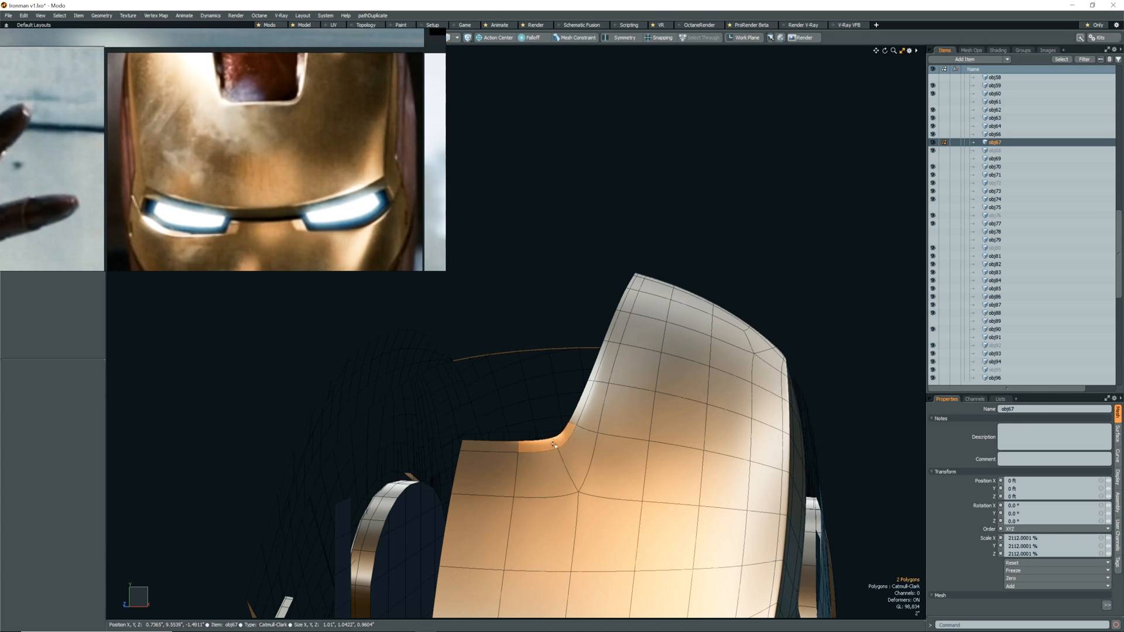
{"action": "left_click_drag", "start_coordinate": [524, 509], "coordinate": [577, 531], "text": "alt"}
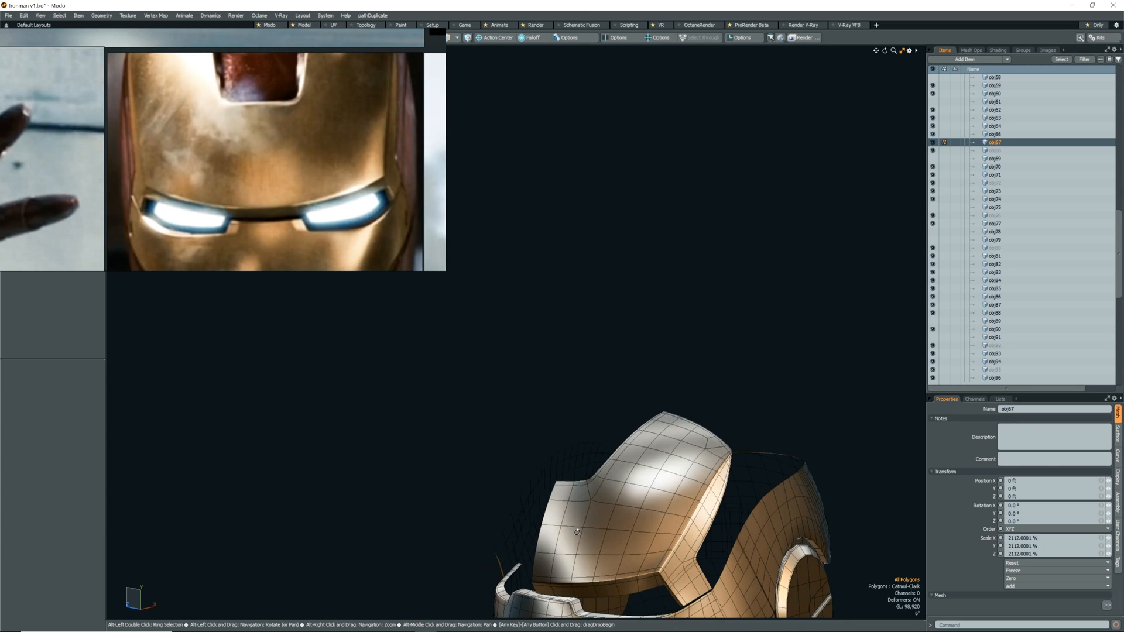
Reposition the mesh elements on the shell's side face with the Move tool and toggle the subdivision smoothing.
{"action": "scroll", "coordinate": [588, 527], "scroll_direction": "up", "scroll_amount": 6}
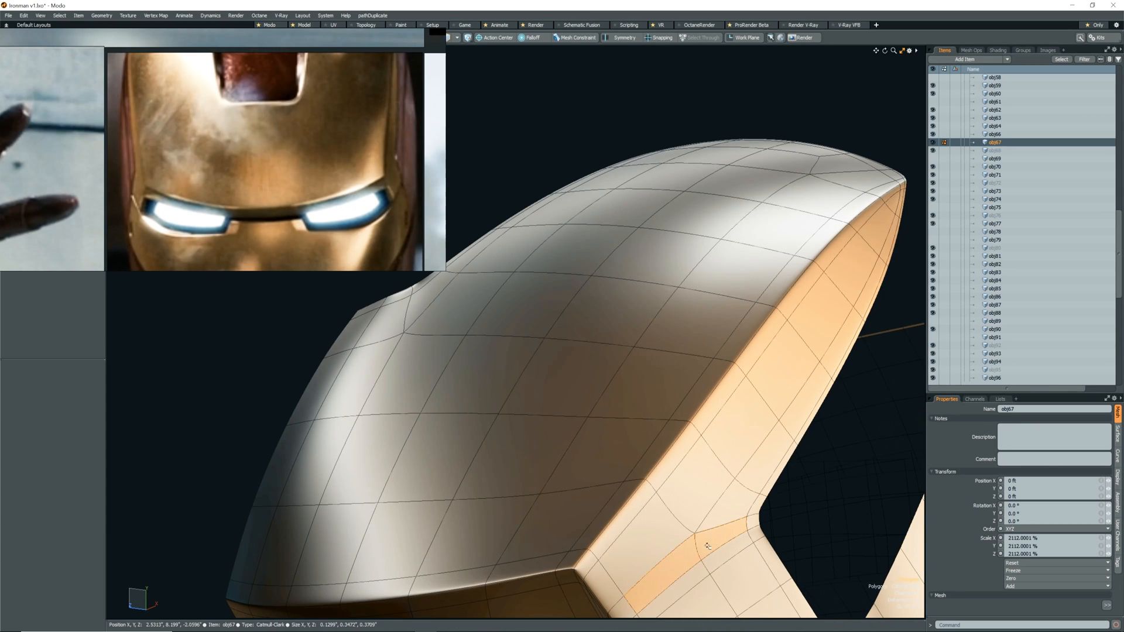
{"action": "scroll", "coordinate": [676, 553], "scroll_direction": "down", "scroll_amount": 6}
{"action": "left_click_drag", "start_coordinate": [521, 509], "coordinate": [694, 449], "text": "alt"}
{"action": "scroll", "coordinate": [705, 455], "scroll_direction": "down", "scroll_amount": 2}
{"action": "scroll", "coordinate": [615, 404], "scroll_direction": "up", "scroll_amount": 5}
{"action": "left_click_drag", "start_coordinate": [616, 404], "coordinate": [672, 435], "text": "alt"}
{"action": "right_click_drag", "start_coordinate": [645, 420], "coordinate": [667, 447]}
{"action": "key", "text": "w"}
{"action": "left_click_drag", "start_coordinate": [656, 477], "coordinate": [620, 430], "text": "alt"}
{"action": "key", "text": "shift+Tab"}
Select the vertex near the brow's outer end and adjust it with the Move tool.
{"action": "scroll", "coordinate": [727, 458], "scroll_direction": "down", "scroll_amount": 5}
{"action": "scroll", "coordinate": [727, 458], "scroll_direction": "up", "scroll_amount": 5}
{"action": "key", "text": "q"}
{"action": "left_click", "coordinate": [728, 458]}
{"action": "scroll", "coordinate": [727, 457], "scroll_direction": "down", "scroll_amount": 5}
{"action": "scroll", "coordinate": [643, 442], "scroll_direction": "up", "scroll_amount": 6}
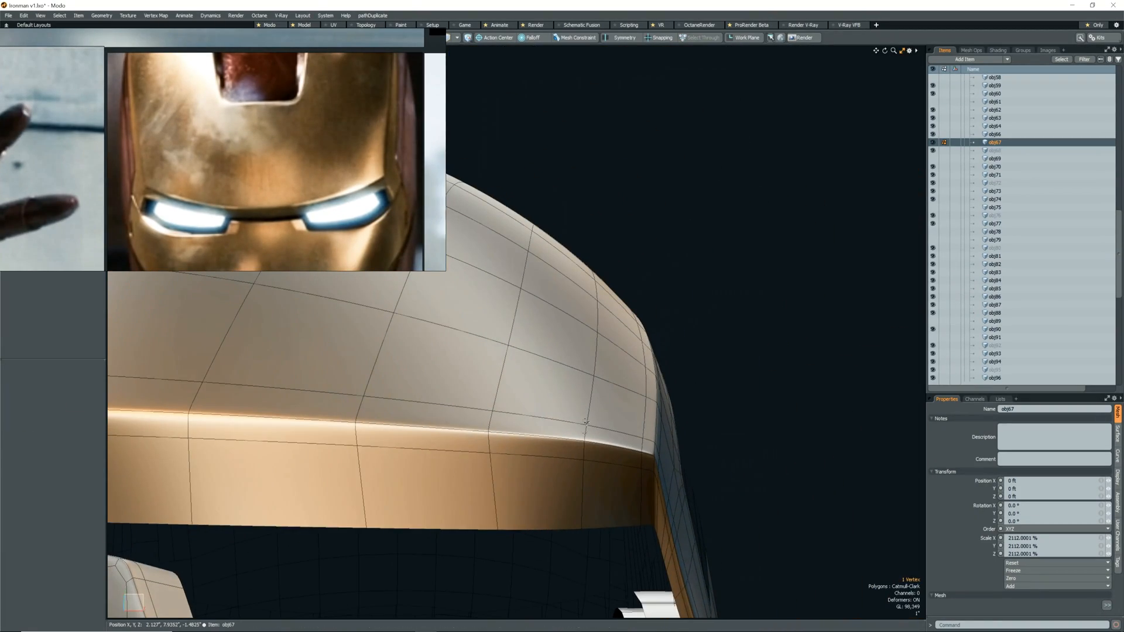
{"action": "right_click_drag", "start_coordinate": [582, 416], "coordinate": [592, 459]}
{"action": "key", "text": "w"}
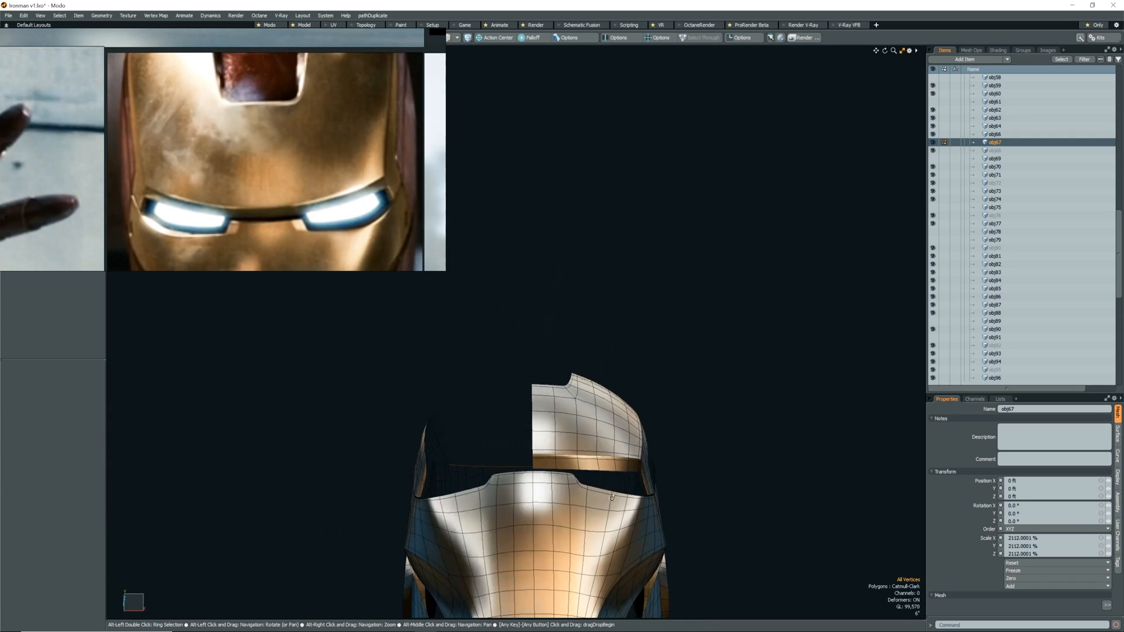
Mirror the half shell across the centre by scaling the copy to -100% in X, and select both halves.
{"action": "type", "text": "100"}
{"action": "key", "text": "Return"}
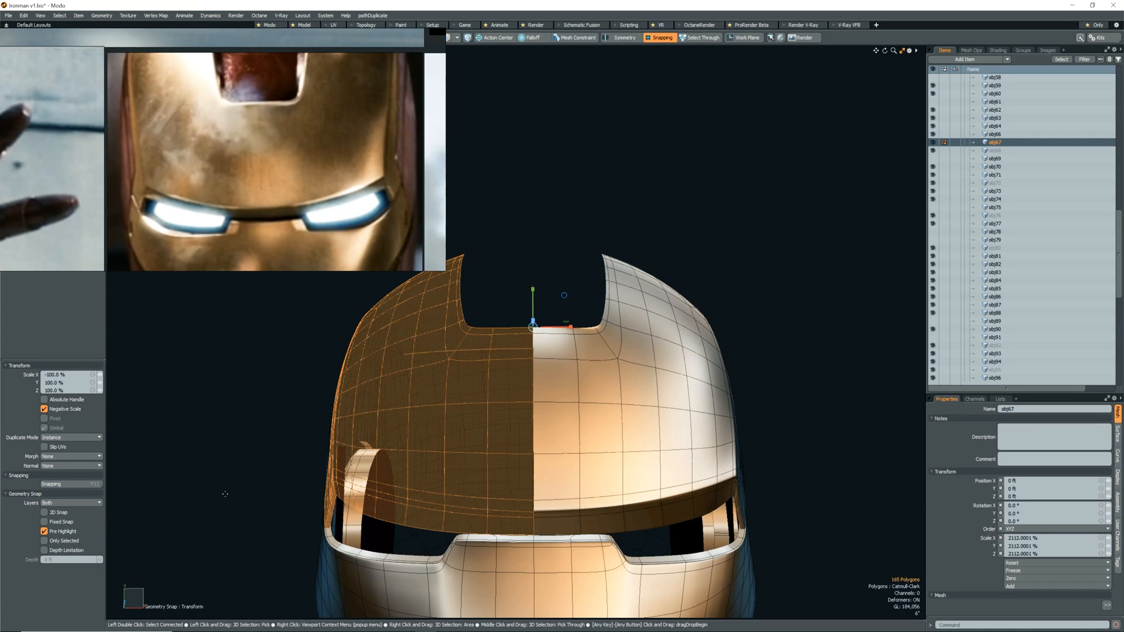
{"action": "key", "text": "space"}
{"action": "left_click", "coordinate": [565, 488]}
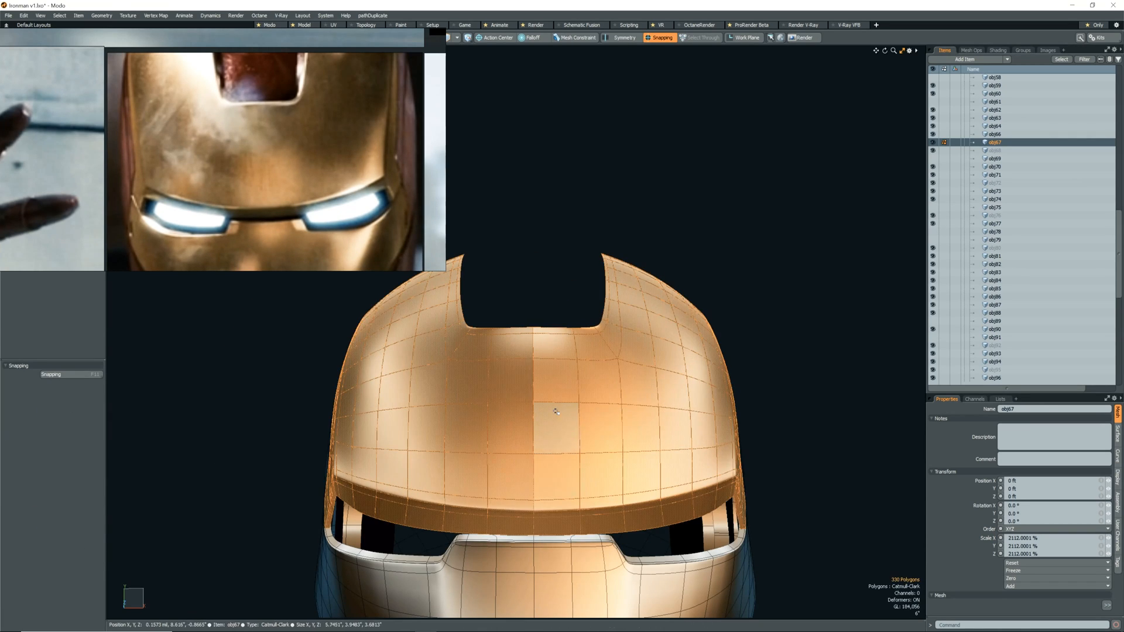
Run Mesh Cleanup on both shell halves with vertex merging and all other repair options enabled.
{"action": "right_click_drag", "start_coordinate": [106, 35], "coordinate": [113, 37]}
{"action": "left_click", "coordinate": [103, 17]}
{"action": "left_click", "coordinate": [119, 117]}
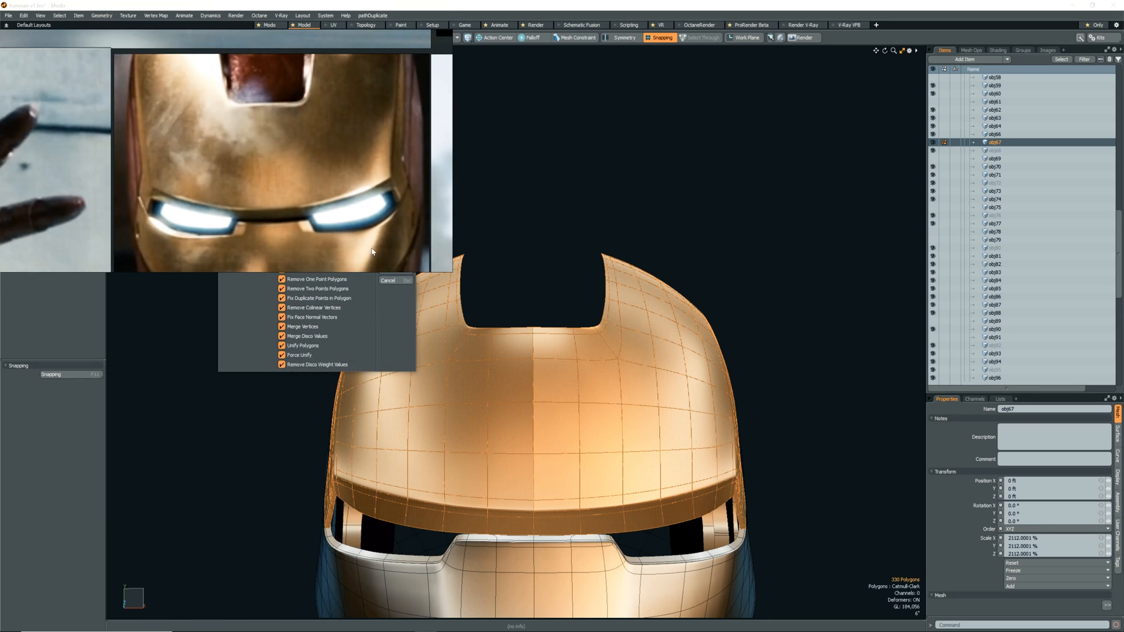
{"action": "right_click_drag", "start_coordinate": [390, 255], "coordinate": [387, 218]}
{"action": "left_click", "coordinate": [391, 268]}
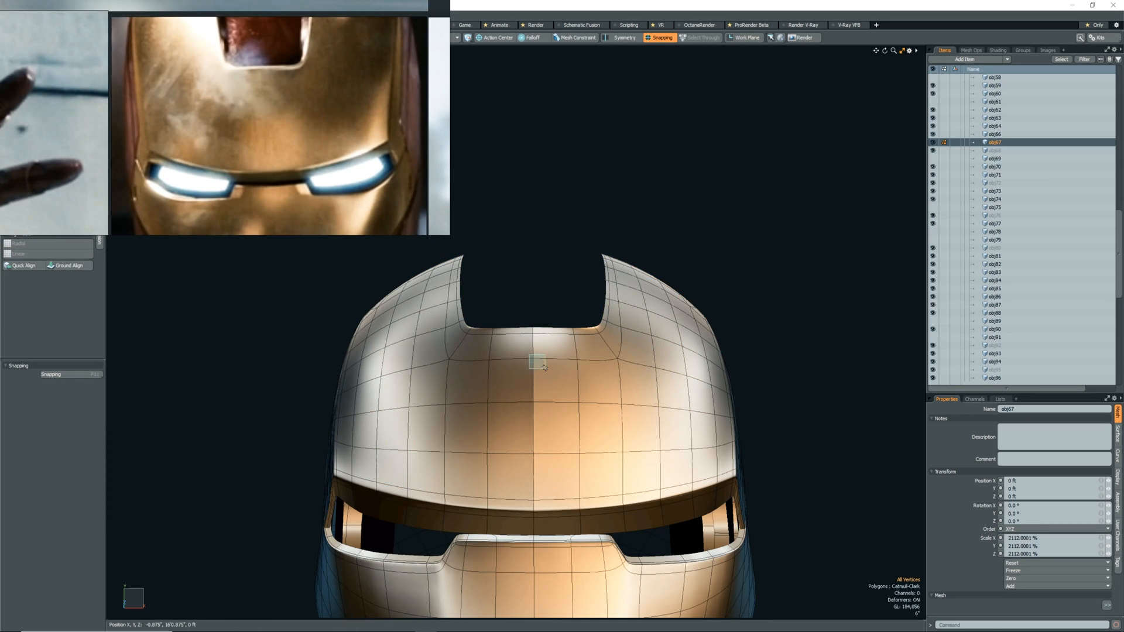
Fix the pinched vertices along the shell's centre seam, from the cutout edge down to the brow.
{"action": "scroll", "coordinate": [538, 331], "scroll_direction": "up", "scroll_amount": 3}
{"action": "left_click_drag", "start_coordinate": [539, 331], "coordinate": [527, 308], "text": "alt"}
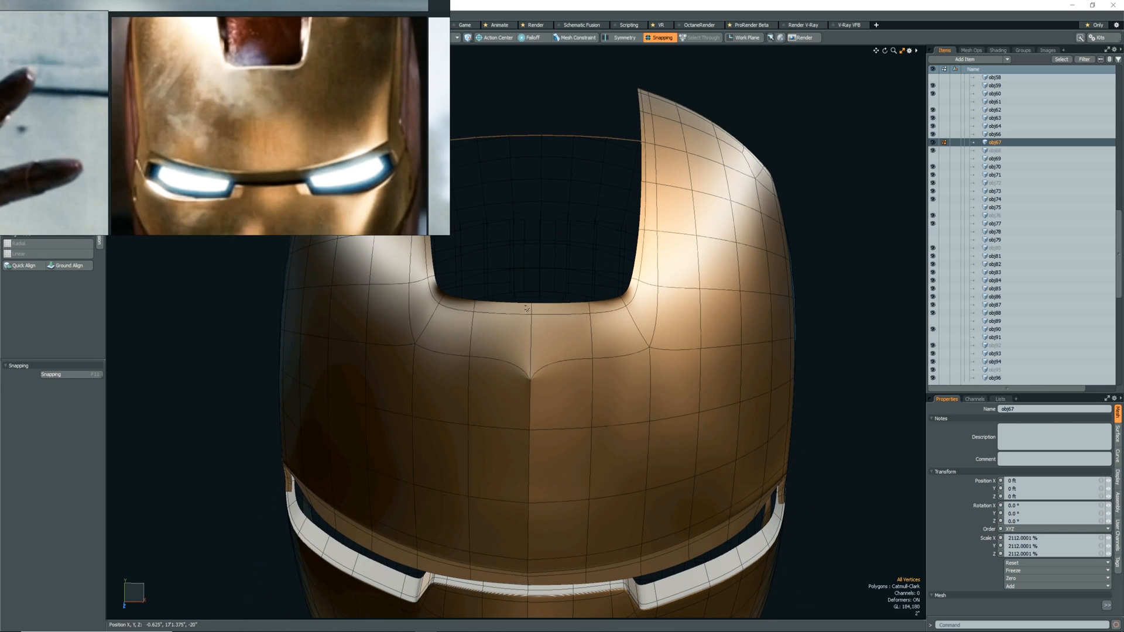
{"action": "left_click_drag", "start_coordinate": [547, 556], "coordinate": [537, 476], "text": "alt"}
{"action": "scroll", "coordinate": [521, 496], "scroll_direction": "down", "scroll_amount": 3}
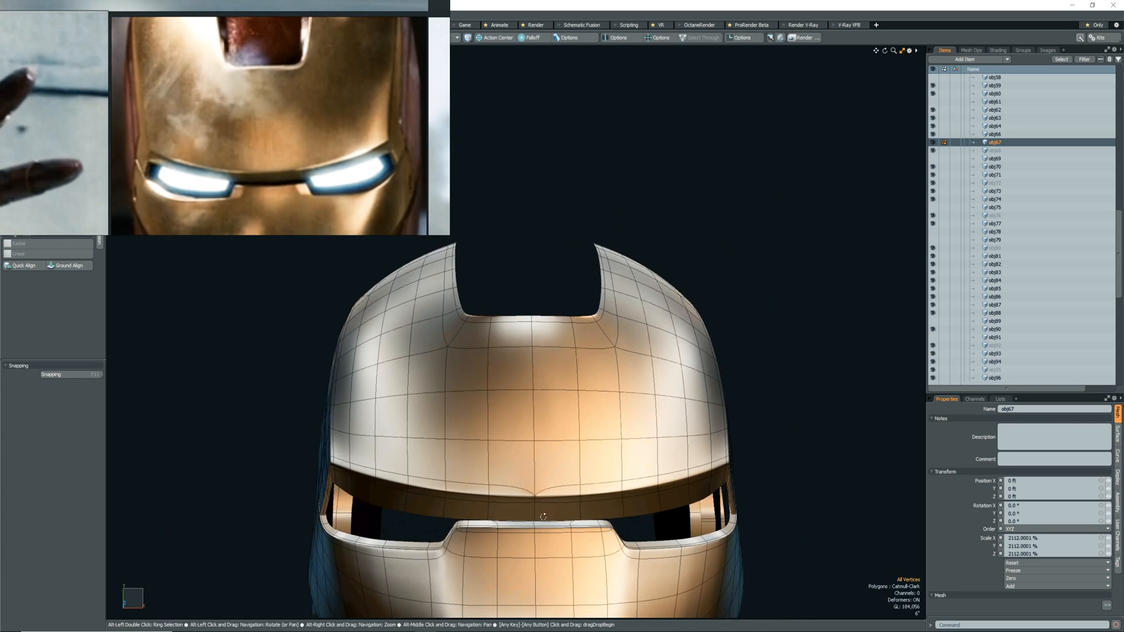
{"action": "scroll", "coordinate": [526, 475], "scroll_direction": "up", "scroll_amount": 10}
{"action": "key", "text": "ctrl+z"}
{"action": "scroll", "coordinate": [537, 485], "scroll_direction": "down", "scroll_amount": 10}
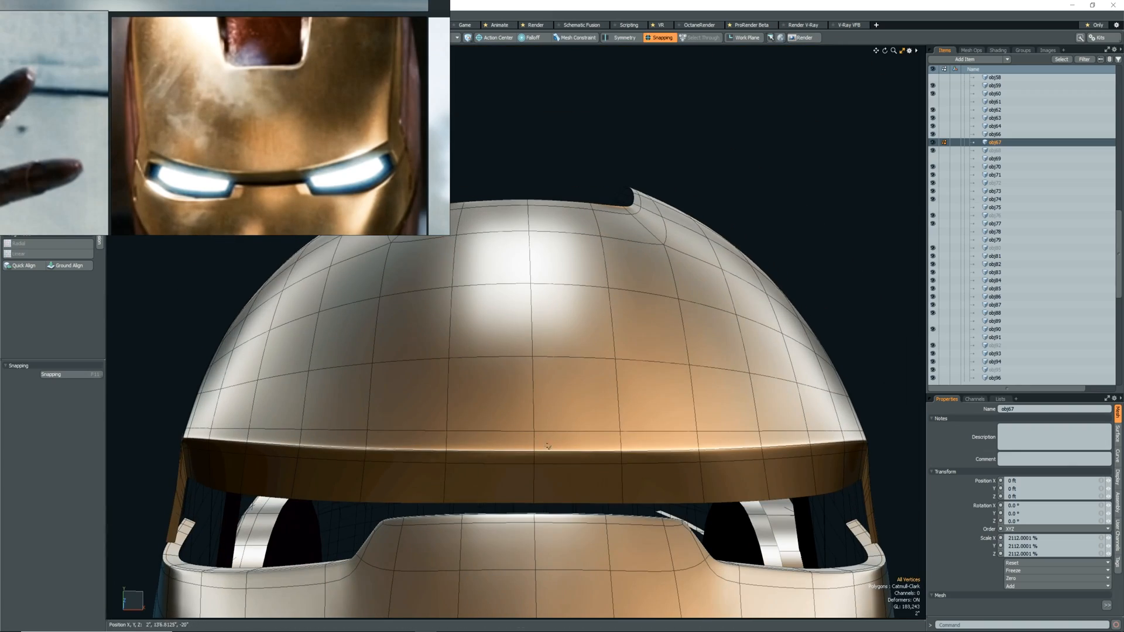
Examine the mirrored shell's seam, brow and side faces, comparing the surface with and without subdivision.
{"action": "scroll", "coordinate": [550, 410], "scroll_direction": "down", "scroll_amount": 7}
{"action": "scroll", "coordinate": [553, 403], "scroll_direction": "up", "scroll_amount": 4}
{"action": "left_click_drag", "start_coordinate": [553, 402], "coordinate": [631, 411], "text": "alt"}
{"action": "scroll", "coordinate": [533, 412], "scroll_direction": "down", "scroll_amount": 5}
{"action": "scroll", "coordinate": [620, 409], "scroll_direction": "up", "scroll_amount": 6}
{"action": "key", "text": "Tab"}
{"action": "key", "text": "Tab"}
{"action": "key", "text": "2"}
{"action": "scroll", "coordinate": [630, 407], "scroll_direction": "up", "scroll_amount": 5}
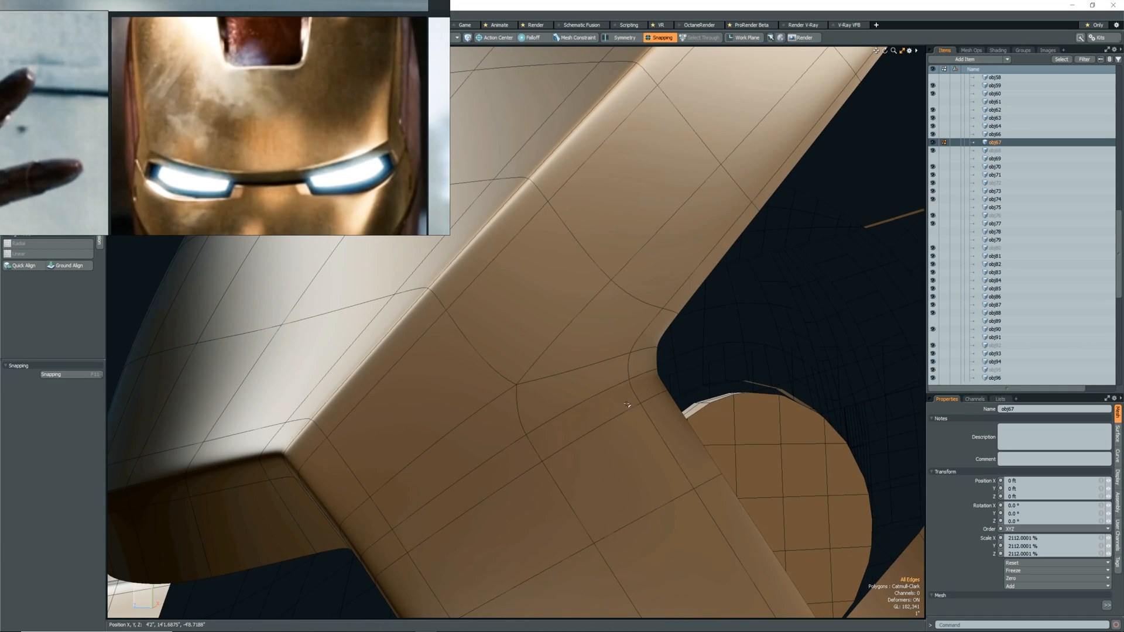
{"action": "scroll", "coordinate": [623, 414], "scroll_direction": "down", "scroll_amount": 5}
{"action": "left_click_drag", "start_coordinate": [622, 415], "coordinate": [510, 418], "text": "alt"}
{"action": "scroll", "coordinate": [510, 418], "scroll_direction": "up", "scroll_amount": 3}
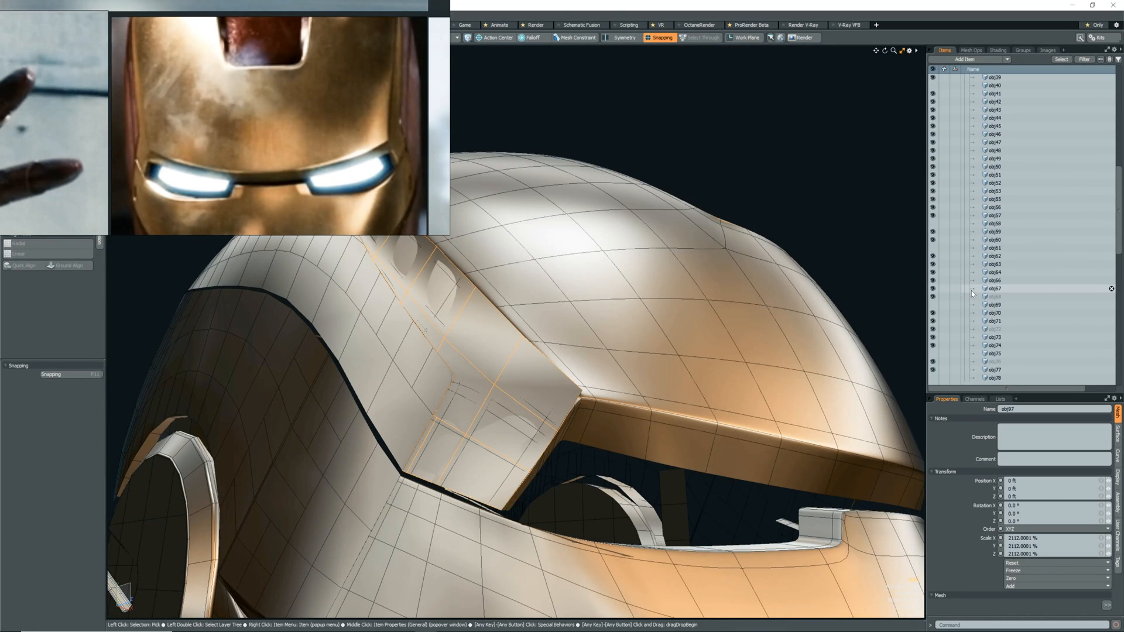
Select the surplus edge loops on the side face and near the brow corner of obj67 and delete them.
{"action": "left_click", "coordinate": [542, 427]}
{"action": "key", "text": "2"}
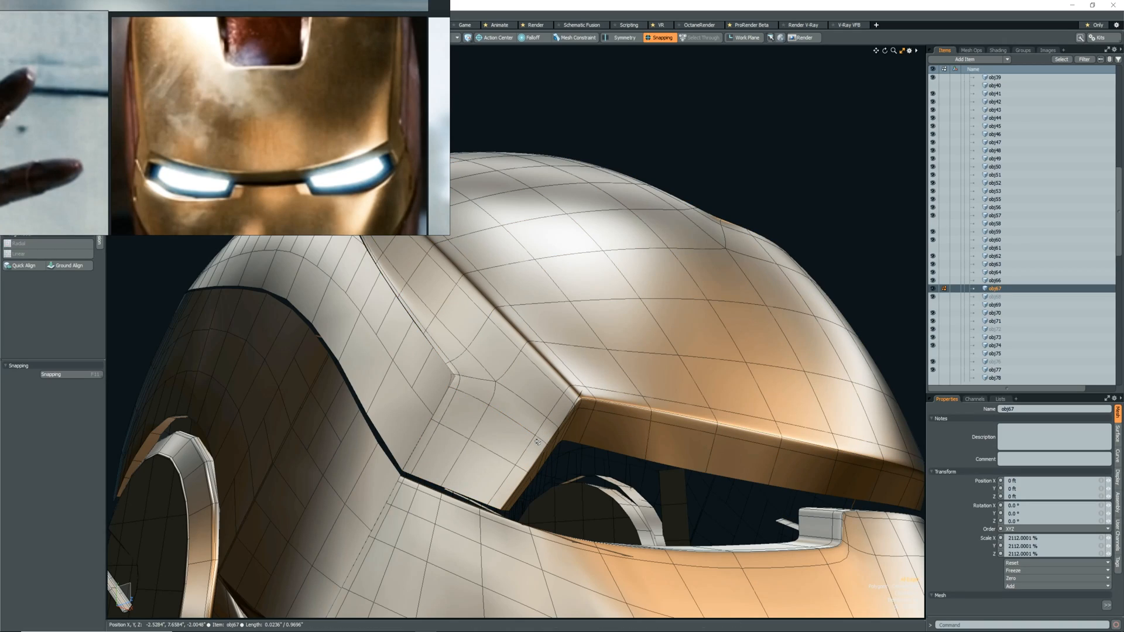
{"action": "left_click_drag", "start_coordinate": [537, 441], "coordinate": [394, 394], "text": "alt"}
{"action": "scroll", "coordinate": [556, 436], "scroll_direction": "down", "scroll_amount": 5}
{"action": "scroll", "coordinate": [682, 396], "scroll_direction": "up", "scroll_amount": 4}
{"action": "double_click", "coordinate": [566, 395]}
{"action": "scroll", "coordinate": [394, 394], "scroll_direction": "up", "scroll_amount": 4}
{"action": "double_click", "coordinate": [399, 312]}
{"action": "key", "text": "Delete"}
{"action": "double_click", "coordinate": [461, 366]}
{"action": "scroll", "coordinate": [461, 367], "scroll_direction": "down", "scroll_amount": 5}
{"action": "left_click_drag", "start_coordinate": [461, 366], "coordinate": [511, 360], "text": "alt"}
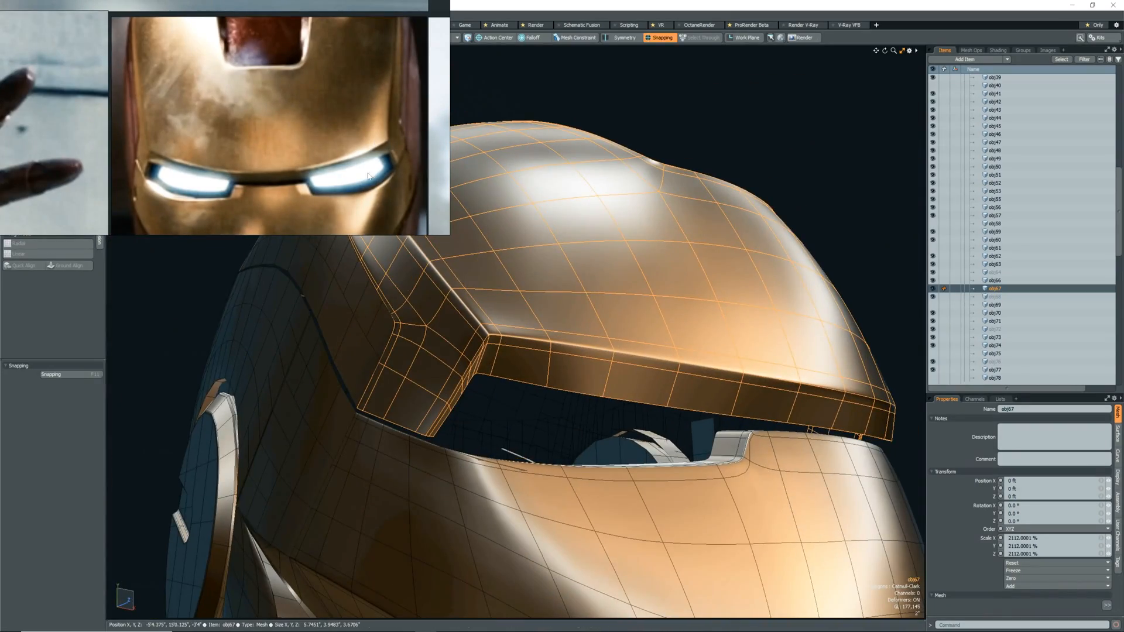
Select the vertices on the side face's edge beside the eye opening and reposition them with the Move tool.
{"action": "scroll", "coordinate": [457, 394], "scroll_direction": "up", "scroll_amount": 2}
{"action": "key", "text": "1"}
{"action": "left_click_drag", "start_coordinate": [456, 396], "coordinate": [398, 368], "text": "alt"}
{"action": "left_click", "coordinate": [523, 434]}
{"action": "left_click_drag", "start_coordinate": [527, 436], "coordinate": [518, 446], "text": "alt"}
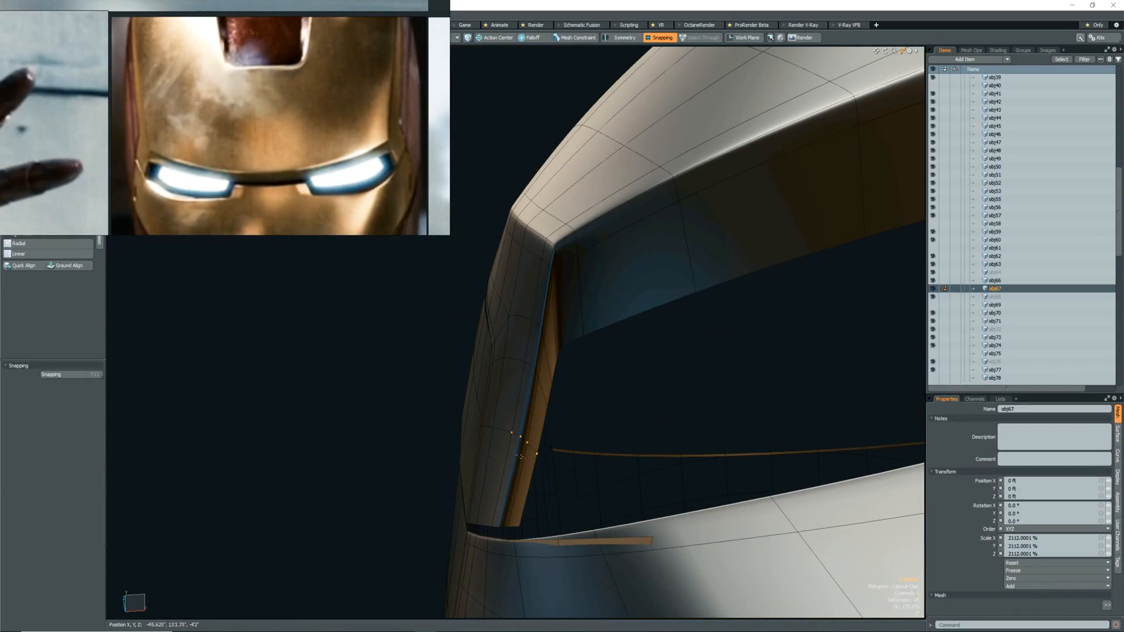
{"action": "key", "text": "w"}
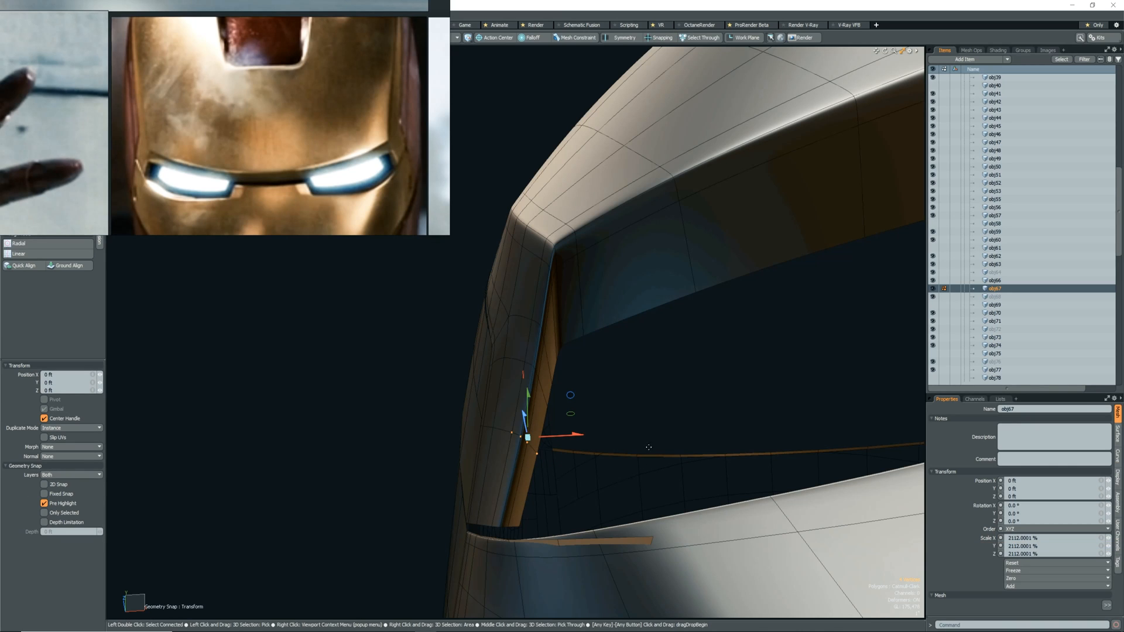
{"action": "left_click_drag", "start_coordinate": [594, 454], "coordinate": [543, 427], "text": "alt"}
{"action": "key", "text": "space"}
Extend the vertex selection along the rear edge of the eye opening and shift it about -0.22" in X.
{"action": "left_click_drag", "start_coordinate": [519, 403], "coordinate": [537, 387], "text": "shift"}
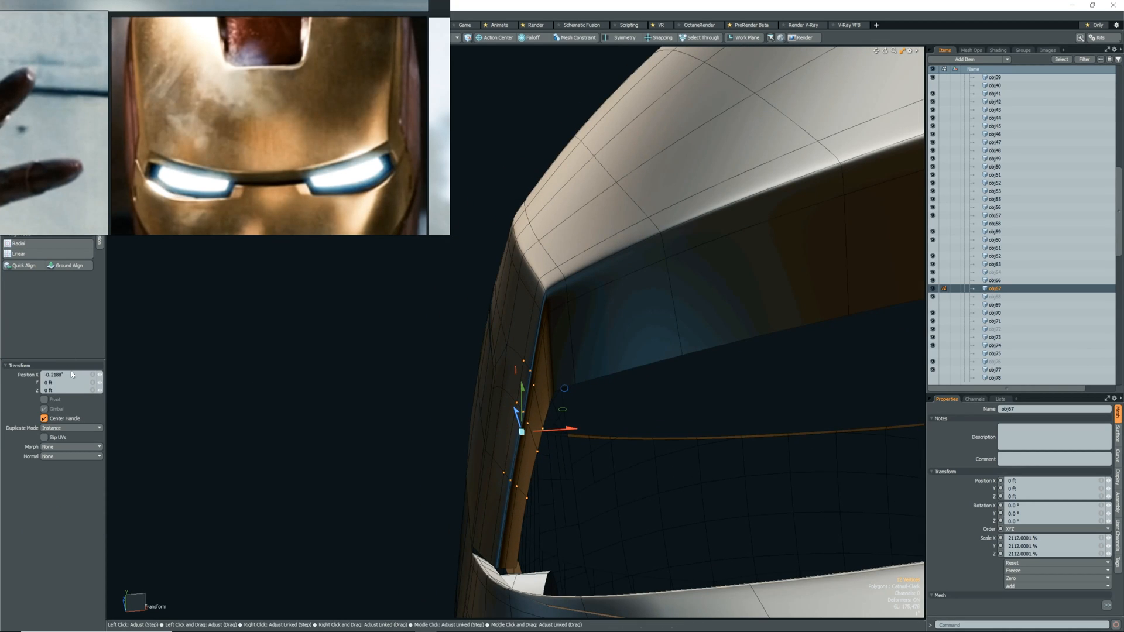
{"action": "left_click_drag", "start_coordinate": [564, 404], "coordinate": [606, 456], "text": "alt"}
{"action": "scroll", "coordinate": [555, 412], "scroll_direction": "down", "scroll_amount": 6}
{"action": "scroll", "coordinate": [515, 448], "scroll_direction": "up", "scroll_amount": 6}
{"action": "key", "text": "w"}
{"action": "key", "text": "Escape"}
Loop-slice the shell's side face near the eye opening to add a supporting edge.
{"action": "scroll", "coordinate": [550, 448], "scroll_direction": "down", "scroll_amount": 10}
{"action": "scroll", "coordinate": [585, 412], "scroll_direction": "up", "scroll_amount": 9}
{"action": "scroll", "coordinate": [607, 457], "scroll_direction": "up", "scroll_amount": 3}
{"action": "key", "text": "2"}
{"action": "key", "text": "alt+c"}
{"action": "scroll", "coordinate": [485, 404], "scroll_direction": "down", "scroll_amount": 5}
{"action": "key", "text": "space"}
{"action": "scroll", "coordinate": [490, 404], "scroll_direction": "up", "scroll_amount": 8}
{"action": "left_click_drag", "start_coordinate": [491, 404], "coordinate": [585, 426], "text": "alt"}
Select the polygons of the unedited half of the shell and delete them.
{"action": "scroll", "coordinate": [592, 431], "scroll_direction": "down", "scroll_amount": 8}
{"action": "scroll", "coordinate": [554, 426], "scroll_direction": "down", "scroll_amount": 3}
{"action": "key", "text": "3"}
{"action": "left_click", "coordinate": [589, 419]}
{"action": "key", "text": "Delete"}
Mirror the remaining half of the shell with a negative X scale, using an action center and snapping, and select both halves.
{"action": "double_click", "coordinate": [556, 375]}
{"action": "key", "text": "r"}
{"action": "left_click_drag", "start_coordinate": [556, 375], "coordinate": [577, 372], "text": "alt"}
{"action": "left_click", "coordinate": [495, 37]}
{"action": "left_click", "coordinate": [498, 46]}
{"action": "key", "text": "x"}
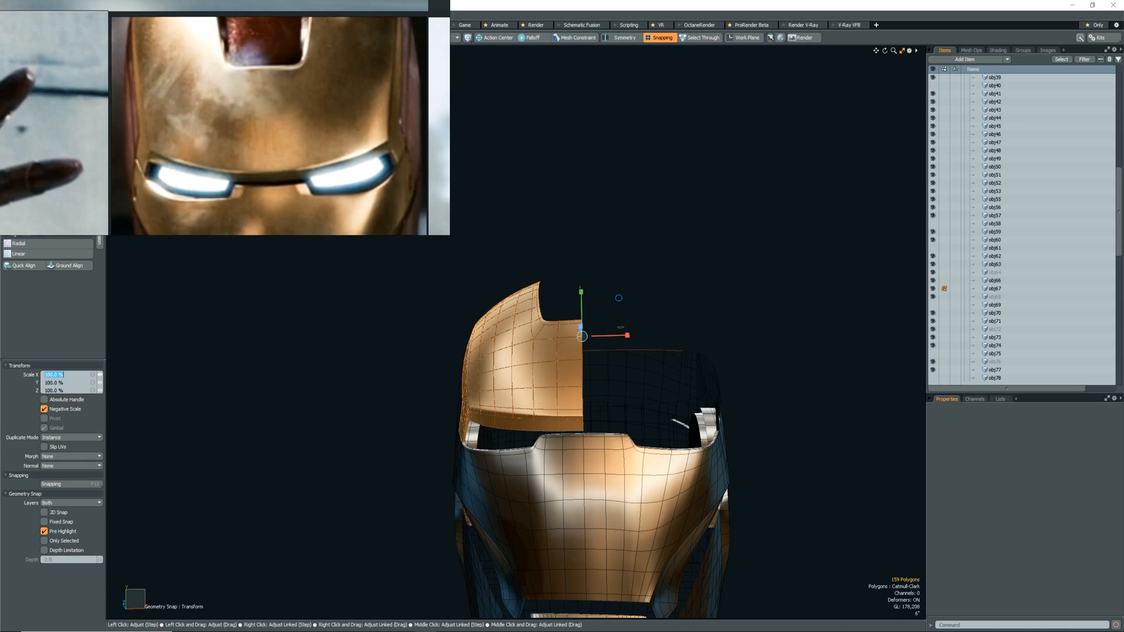
{"action": "key", "text": "space"}
{"action": "double_click", "coordinate": [577, 400], "text": "shift"}
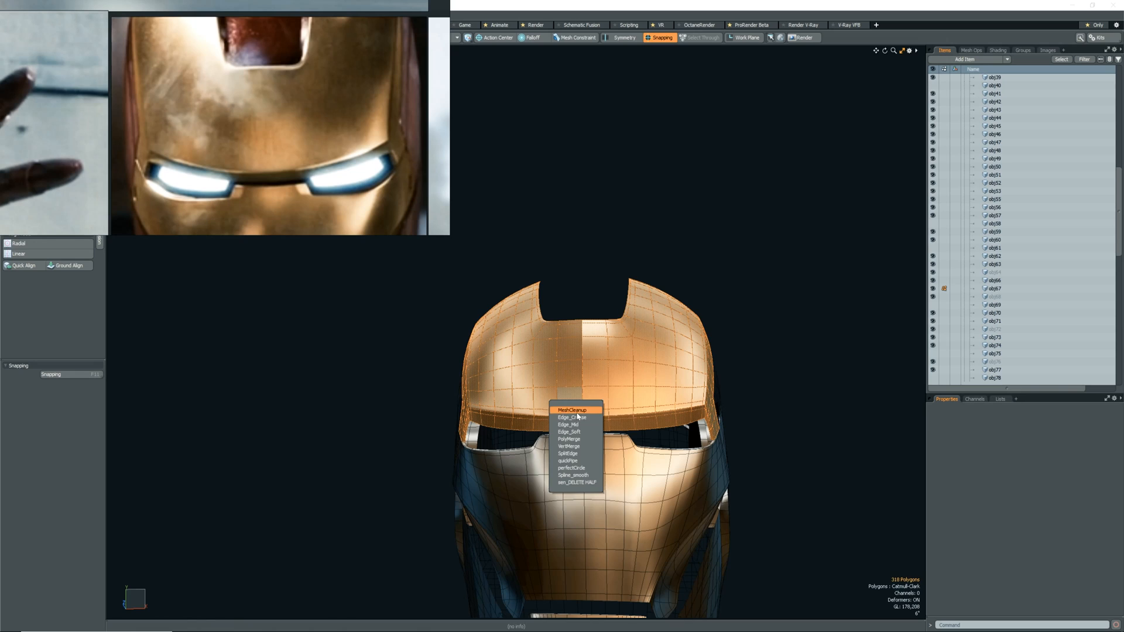
Run MeshCleanup on both mirrored halves and merge the duplicate vertices along the forehead shell's centre seam.
{"action": "left_click", "coordinate": [577, 413]}
{"action": "scroll", "coordinate": [579, 454], "scroll_direction": "up", "scroll_amount": 6}
{"action": "key", "text": "1"}
{"action": "left_click", "coordinate": [572, 480]}
{"action": "scroll", "coordinate": [561, 426], "scroll_direction": "up", "scroll_amount": 2}
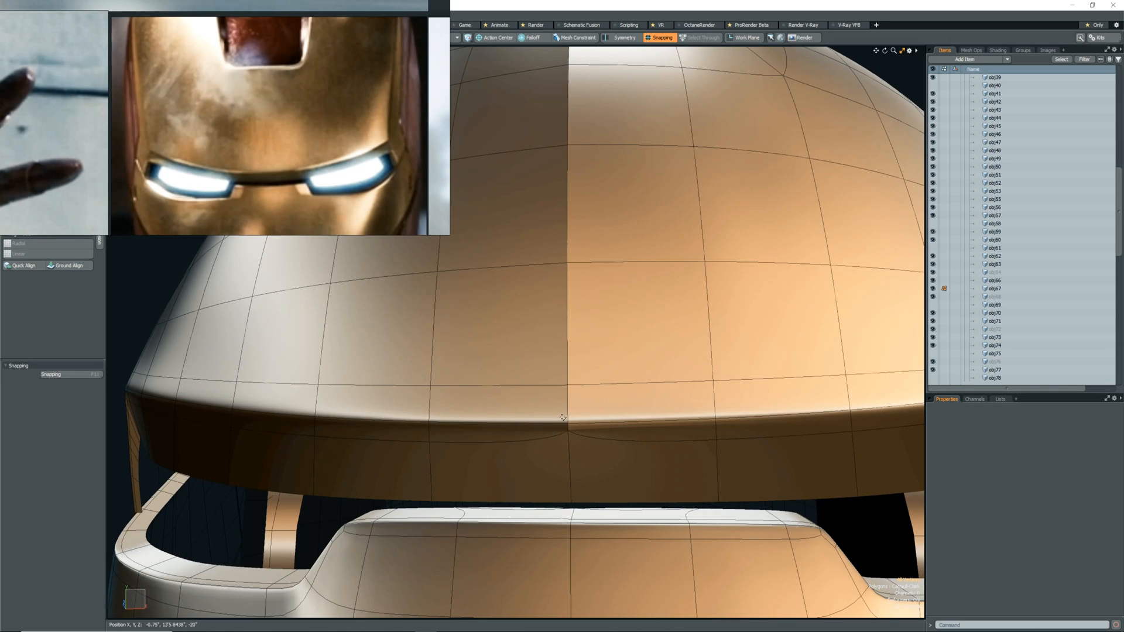
{"action": "scroll", "coordinate": [559, 369], "scroll_direction": "down", "scroll_amount": 4}
{"action": "scroll", "coordinate": [574, 188], "scroll_direction": "up", "scroll_amount": 4}
{"action": "scroll", "coordinate": [576, 171], "scroll_direction": "down", "scroll_amount": 6}
{"action": "left_click_drag", "start_coordinate": [579, 187], "coordinate": [696, 287], "text": "alt"}
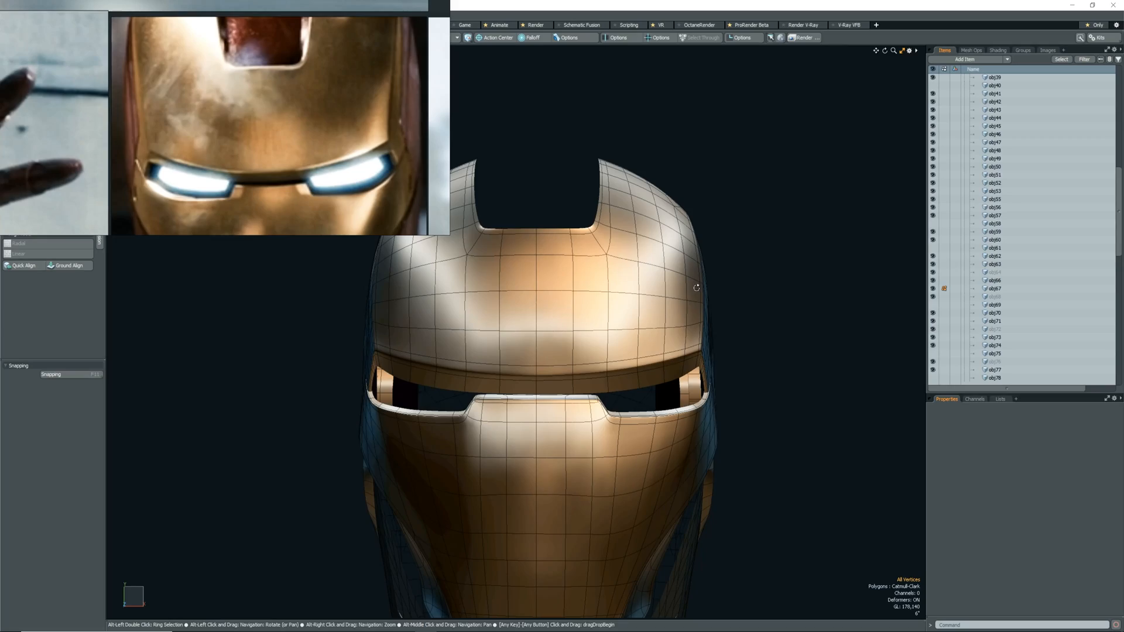
Turn off snapping and move one vertex on the outer side of the forehead shell up by about 2.06" in Y.
{"action": "left_click_drag", "start_coordinate": [660, 335], "coordinate": [535, 349], "text": "alt"}
{"action": "scroll", "coordinate": [632, 305], "scroll_direction": "down", "scroll_amount": 2}
{"action": "left_click", "coordinate": [650, 312], "text": "shift"}
{"action": "scroll", "coordinate": [529, 311], "scroll_direction": "down", "scroll_amount": 5}
{"action": "scroll", "coordinate": [529, 311], "scroll_direction": "up", "scroll_amount": 2}
{"action": "key", "text": "w"}
{"action": "key", "text": "x"}
{"action": "key", "text": "Escape"}
{"action": "scroll", "coordinate": [649, 335], "scroll_direction": "up", "scroll_amount": 3}
{"action": "left_click_drag", "start_coordinate": [667, 332], "coordinate": [637, 310], "text": "alt"}
{"action": "left_click", "coordinate": [658, 309]}
{"action": "key", "text": "w"}
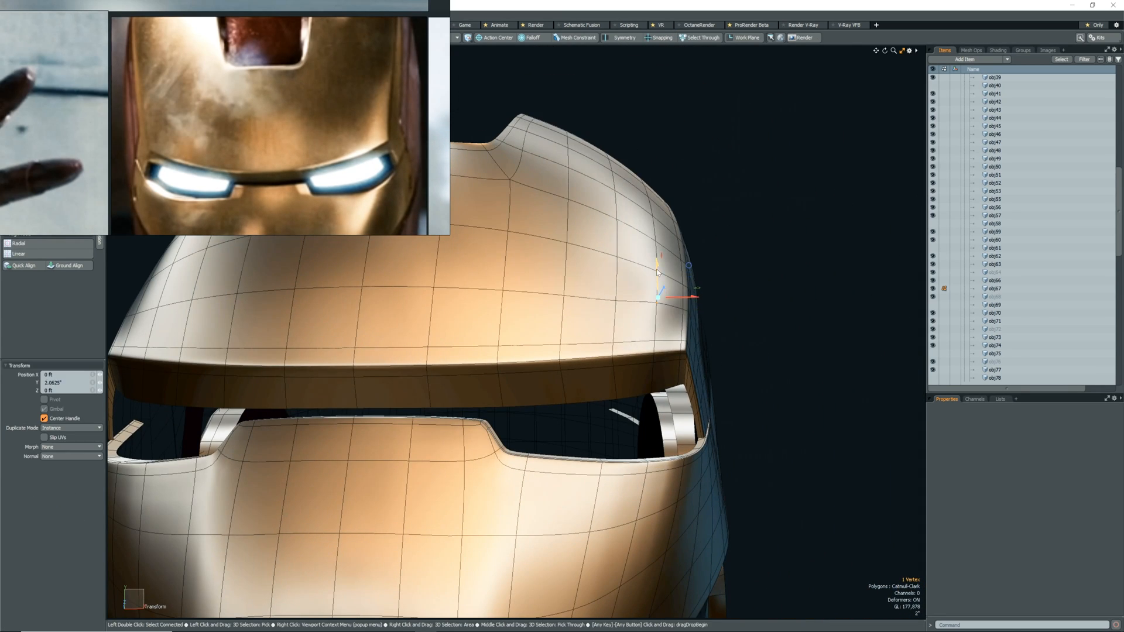
{"action": "scroll", "coordinate": [637, 351], "scroll_direction": "down", "scroll_amount": 4}
{"action": "left_click_drag", "start_coordinate": [661, 363], "coordinate": [611, 398], "text": "alt"}
{"action": "key", "text": "Escape"}
Try sliding the supporting edge loop on the shell's side face near the eye opening, and undo the slide.
{"action": "scroll", "coordinate": [611, 404], "scroll_direction": "up", "scroll_amount": 8}
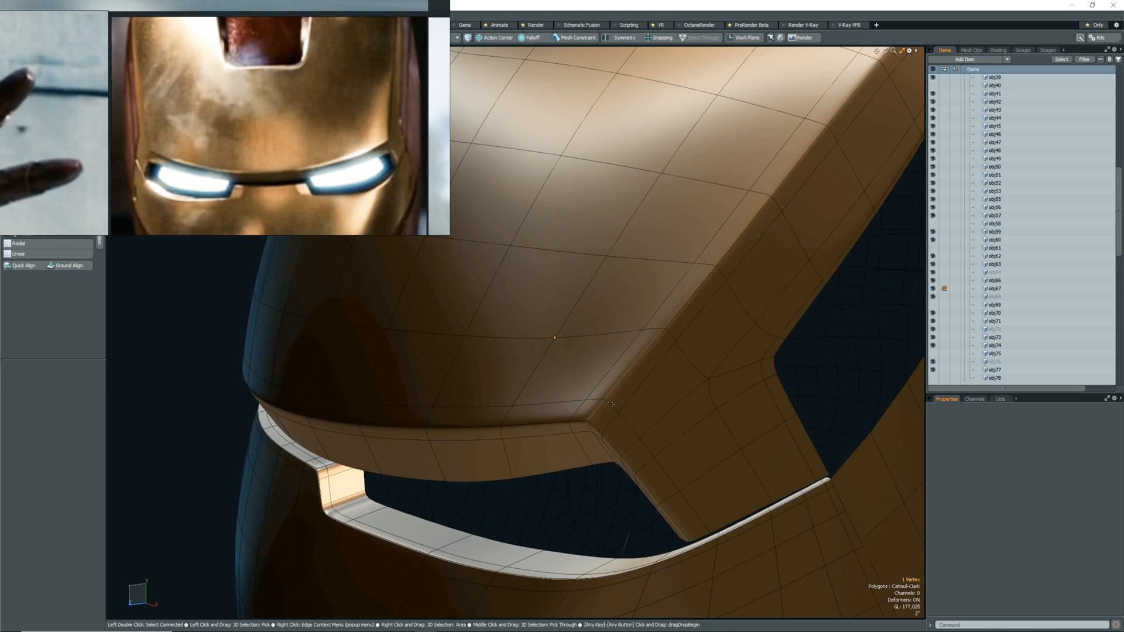
{"action": "scroll", "coordinate": [615, 400], "scroll_direction": "down", "scroll_amount": 6}
{"action": "left_click_drag", "start_coordinate": [620, 409], "coordinate": [639, 380], "text": "alt"}
{"action": "scroll", "coordinate": [637, 393], "scroll_direction": "up", "scroll_amount": 5}
{"action": "left_click", "coordinate": [642, 407], "text": "shift"}
{"action": "key", "text": "shift+s"}
{"action": "left_click_drag", "start_coordinate": [674, 428], "coordinate": [690, 426]}
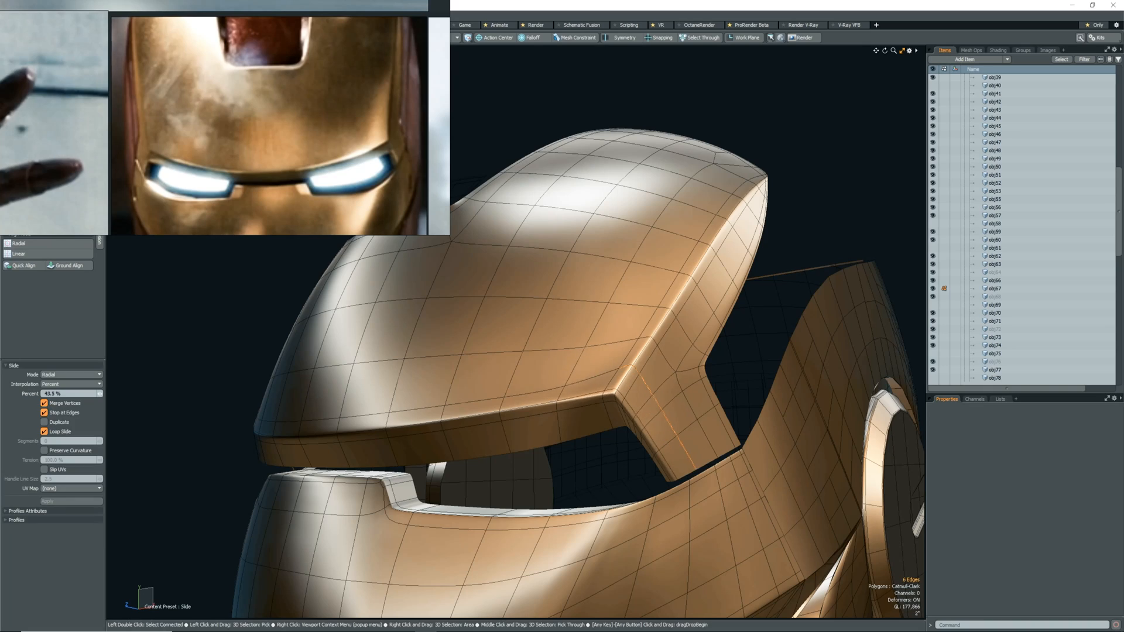
{"action": "left_click_drag", "start_coordinate": [588, 426], "coordinate": [686, 413], "text": "alt"}
{"action": "key", "text": "ctrl+z"}
{"action": "key", "text": "ctrl+z"}
Reselect the supporting edge loop on the shell's side face and slide it closer to the outer corner.
{"action": "key", "text": "space"}
{"action": "left_click", "coordinate": [660, 406], "text": "shift"}
{"action": "key", "text": "shift+s"}
{"action": "left_click_drag", "start_coordinate": [686, 414], "coordinate": [621, 377]}
{"action": "scroll", "coordinate": [697, 417], "scroll_direction": "down", "scroll_amount": 4}
{"action": "key", "text": "space"}
{"action": "left_click", "coordinate": [697, 417]}
Switch to item selection, toggle the visibility of the hidden mesh obj75, and delete the greyed-out items obj72 and obj76.
{"action": "scroll", "coordinate": [656, 465], "scroll_direction": "down", "scroll_amount": 5}
{"action": "scroll", "coordinate": [628, 480], "scroll_direction": "up", "scroll_amount": 3}
{"action": "scroll", "coordinate": [621, 376], "scroll_direction": "up", "scroll_amount": 5}
{"action": "key", "text": "5"}
{"action": "scroll", "coordinate": [648, 409], "scroll_direction": "down", "scroll_amount": 4}
{"action": "left_click", "coordinate": [933, 354]}
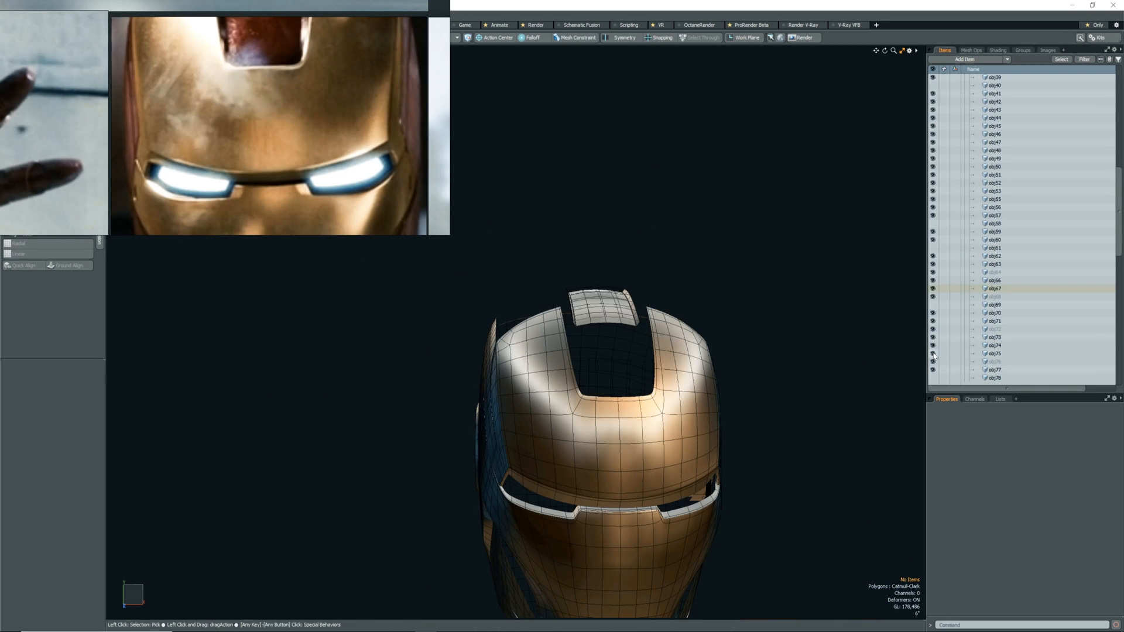
{"action": "left_click", "coordinate": [933, 354]}
{"action": "left_click", "coordinate": [996, 329]}
{"action": "key", "text": "Delete"}
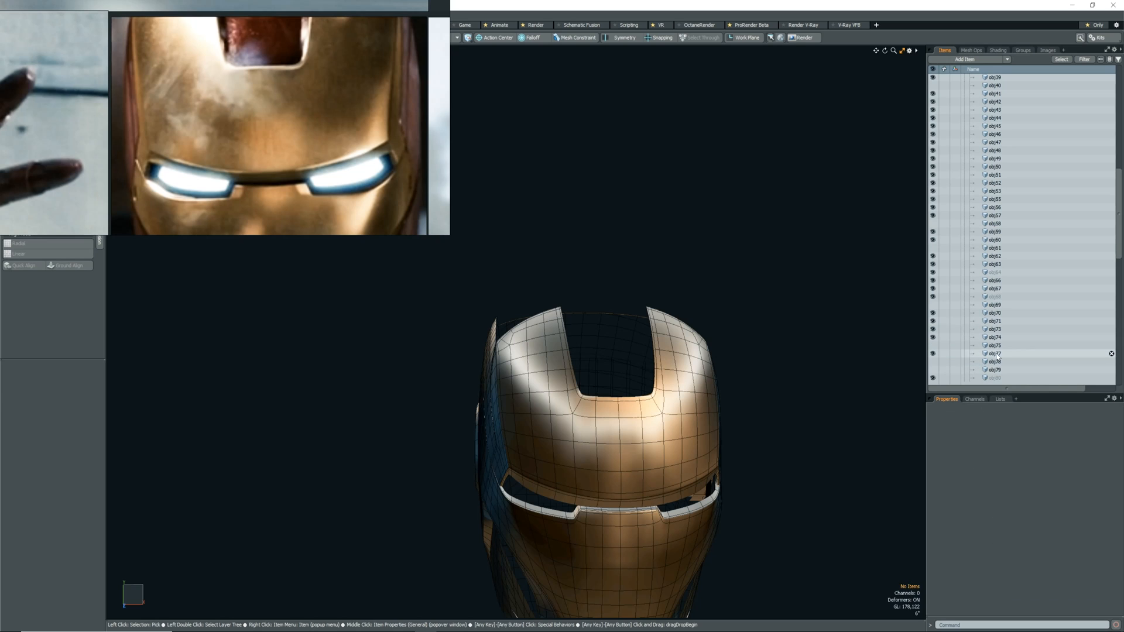
Temporarily show the hidden frame meshes to examine how they fit inside the forehead opening.
{"action": "left_click", "coordinate": [933, 362]}
{"action": "scroll", "coordinate": [677, 373], "scroll_direction": "up", "scroll_amount": 6}
{"action": "mouse_move", "coordinate": [678, 372]}
{"action": "left_mouse_down", "text": "alt"}
{"action": "mouse_move", "coordinate": [675, 415]}
{"action": "mouse_move", "coordinate": [675, 377]}
{"action": "left_mouse_up", "text": "alt"}
{"action": "scroll", "coordinate": [939, 374], "scroll_direction": "up", "scroll_amount": 10}
{"action": "scroll", "coordinate": [949, 229], "scroll_direction": "down", "scroll_amount": 15}
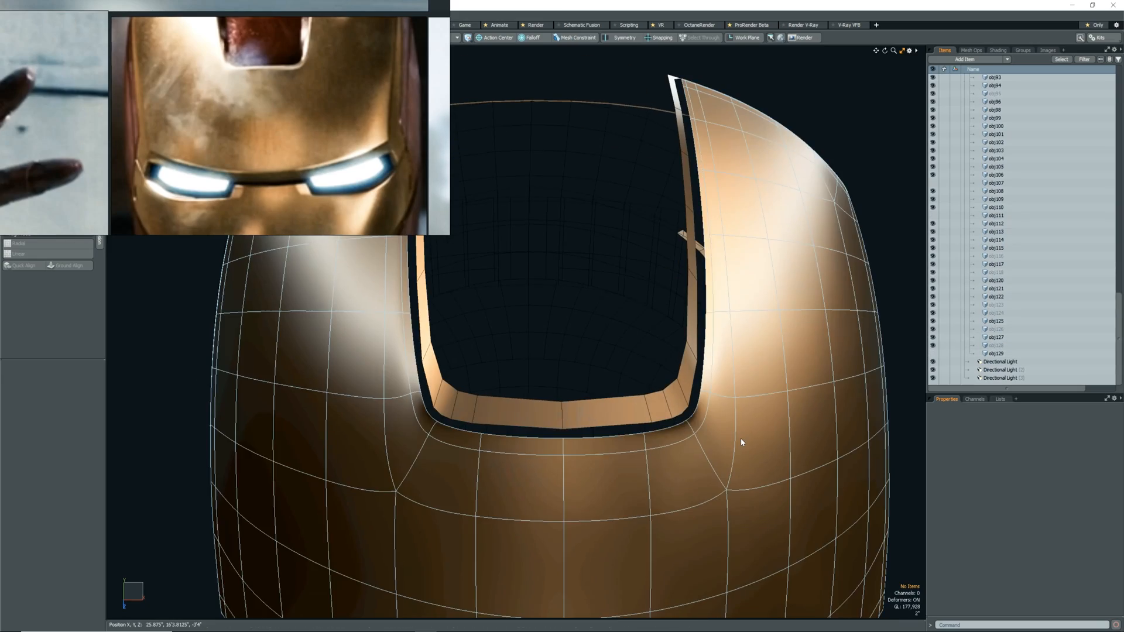
{"action": "left_click", "coordinate": [740, 438]}
With snapping on, move the edge at the upper tip of the forehead opening onto the neighbouring edge line, about -0.046" in Z.
{"action": "left_click_drag", "start_coordinate": [740, 438], "coordinate": [675, 364], "text": "alt"}
{"action": "scroll", "coordinate": [661, 466], "scroll_direction": "up", "scroll_amount": 5}
{"action": "scroll", "coordinate": [692, 414], "scroll_direction": "up", "scroll_amount": 5}
{"action": "key", "text": "1"}
{"action": "left_click", "coordinate": [551, 470]}
{"action": "scroll", "coordinate": [552, 470], "scroll_direction": "down", "scroll_amount": 5}
{"action": "key", "text": "2"}
{"action": "left_click", "coordinate": [650, 366]}
{"action": "key", "text": "w"}
{"action": "left_click", "coordinate": [664, 360]}
{"action": "key", "text": "x"}
{"action": "left_click", "coordinate": [676, 362]}
{"action": "scroll", "coordinate": [677, 356], "scroll_direction": "up", "scroll_amount": 5}
{"action": "scroll", "coordinate": [676, 359], "scroll_direction": "up", "scroll_amount": 2}
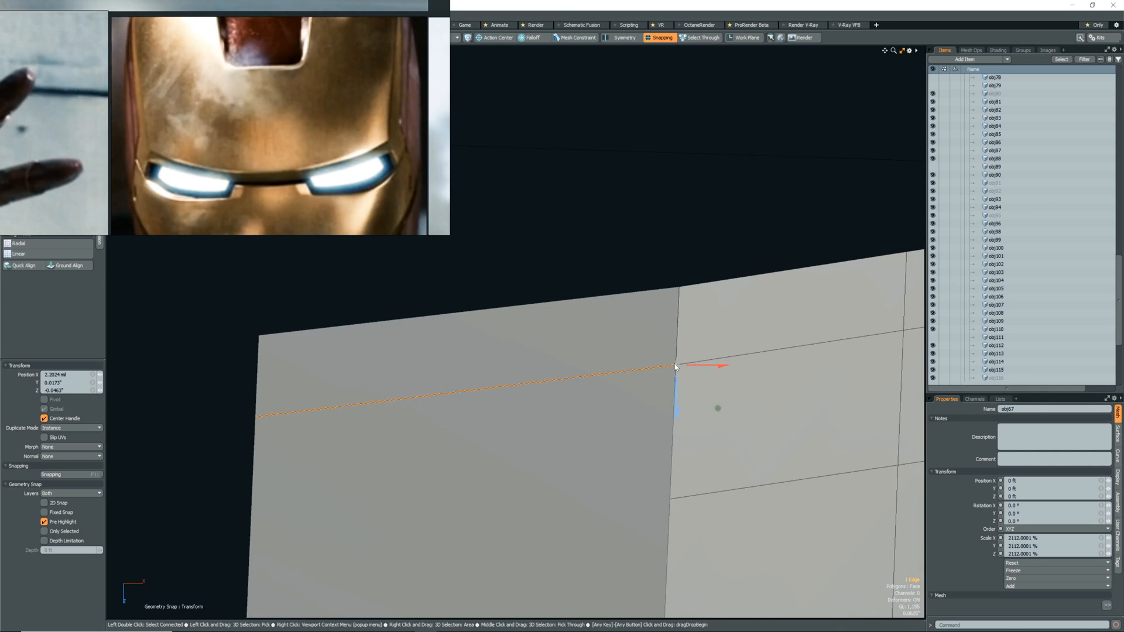
{"action": "scroll", "coordinate": [676, 363], "scroll_direction": "down", "scroll_amount": 5}
{"action": "key", "text": "q"}
{"action": "key", "text": "Escape"}
Edge-slice the narrow face at the opening's tip and snap the new edge in line with the adjoining support edge.
{"action": "key", "text": "alt+c"}
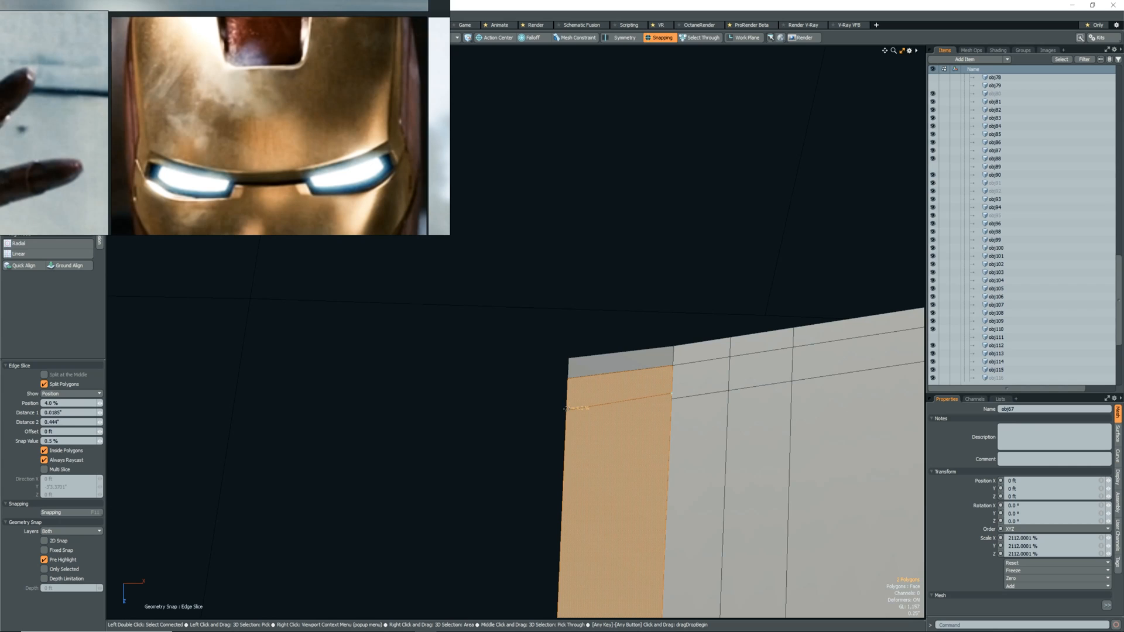
{"action": "key", "text": "q"}
{"action": "left_click", "coordinate": [650, 397]}
{"action": "key", "text": "w"}
{"action": "scroll", "coordinate": [663, 409], "scroll_direction": "down", "scroll_amount": 5}
{"action": "scroll", "coordinate": [655, 407], "scroll_direction": "up", "scroll_amount": 4}
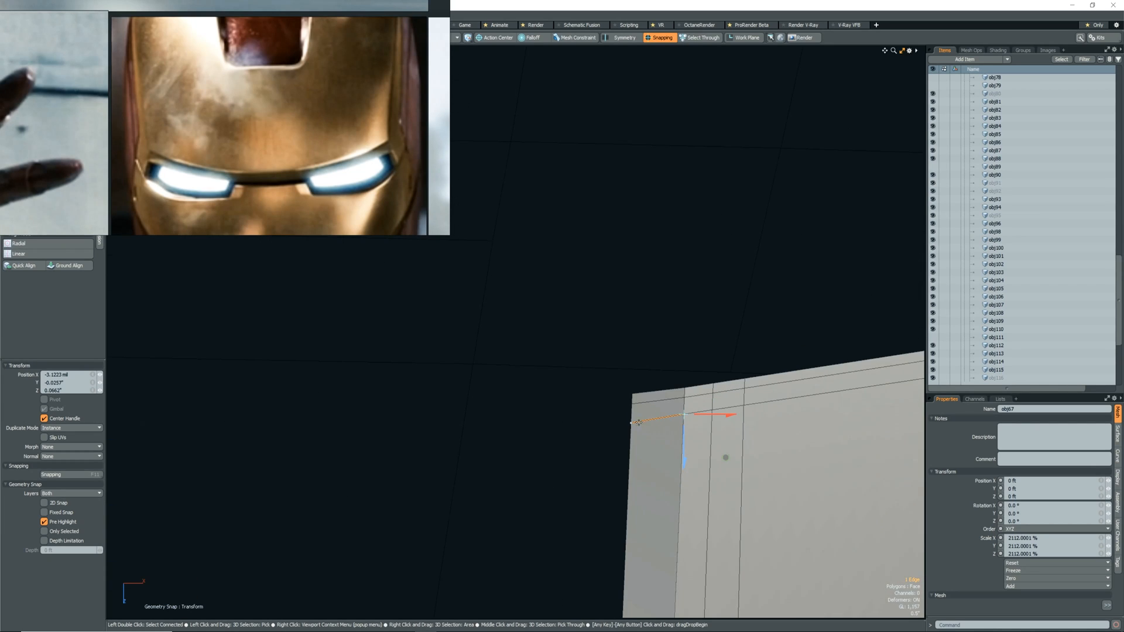
{"action": "key", "text": "q"}
Delete the unedited half of the forehead shell and select all polygons of the remaining half.
{"action": "scroll", "coordinate": [644, 427], "scroll_direction": "down", "scroll_amount": 5}
{"action": "scroll", "coordinate": [647, 428], "scroll_direction": "down", "scroll_amount": 5}
{"action": "double_click", "coordinate": [576, 447]}
{"action": "key", "text": "Delete"}
{"action": "double_click", "coordinate": [573, 409]}
{"action": "key", "text": "Delete"}
{"action": "double_click", "coordinate": [683, 455]}
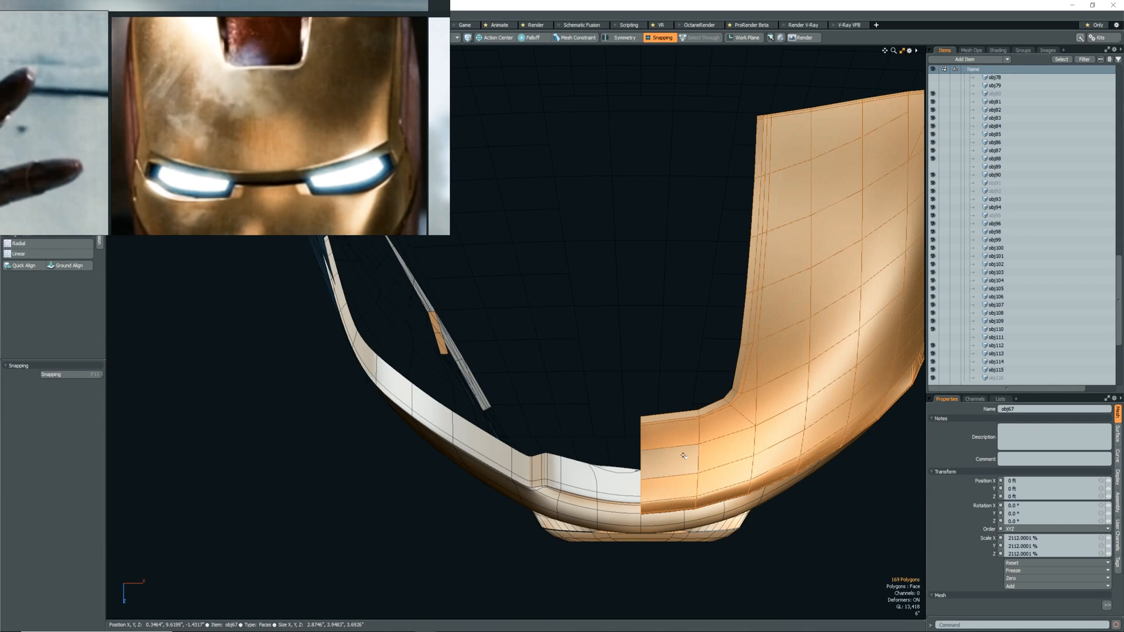
Mirror the half shell across the centre seam with an X scale of -100 % and flip its polygons.
{"action": "key", "text": "r"}
{"action": "left_click", "coordinate": [491, 37]}
{"action": "left_click", "coordinate": [493, 48]}
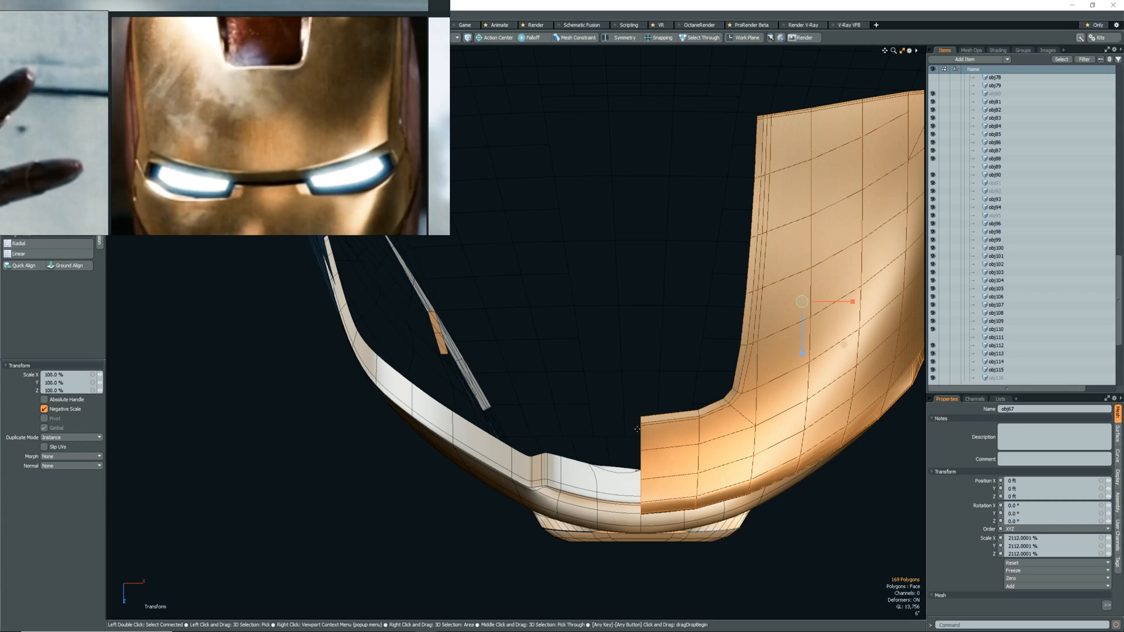
{"action": "key", "text": "x"}
{"action": "type", "text": "-"}
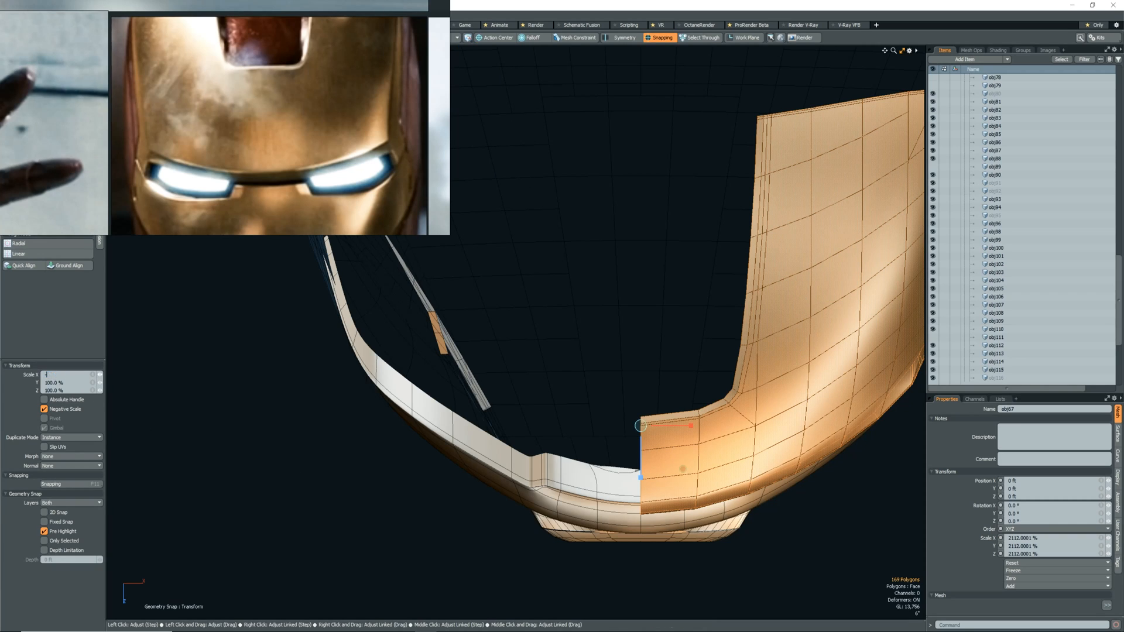
{"action": "type", "text": "100"}
{"action": "key", "text": "Return"}
{"action": "key", "text": "f"}
{"action": "key", "text": "Escape"}
{"action": "key", "text": "Escape"}
Select both halves of the forehead shell and return to the perspective view.
{"action": "scroll", "coordinate": [658, 476], "scroll_direction": "up", "scroll_amount": 3}
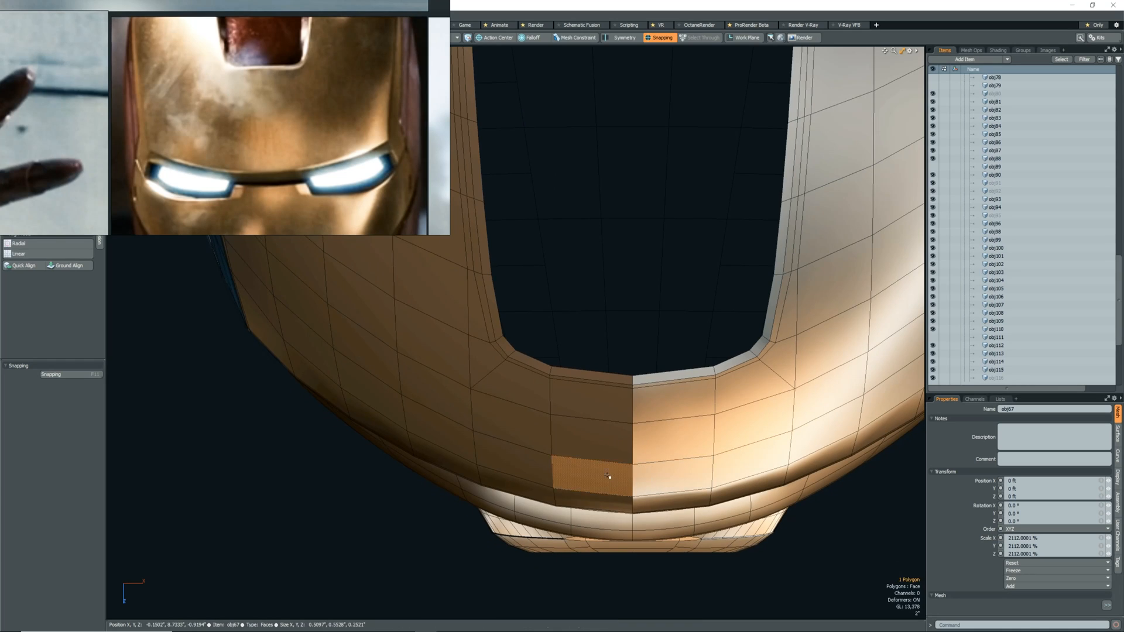
{"action": "double_click", "coordinate": [606, 476]}
{"action": "double_click", "coordinate": [657, 473], "text": "shift"}
{"action": "left_click", "coordinate": [651, 563]}
{"action": "scroll", "coordinate": [596, 409], "scroll_direction": "down", "scroll_amount": 2}
{"action": "key", "text": "ctrl+space"}
{"action": "left_click", "coordinate": [650, 419]}
{"action": "mouse_move", "coordinate": [650, 419]}
{"action": "left_mouse_down", "text": "alt"}
{"action": "mouse_move", "coordinate": [681, 419]}
{"action": "mouse_move", "coordinate": [665, 422]}
{"action": "left_mouse_up", "text": "alt"}
Merge the overlapping vertices along the forehead shell's centre seam.
{"action": "scroll", "coordinate": [613, 527], "scroll_direction": "up", "scroll_amount": 4}
{"action": "left_click_drag", "start_coordinate": [612, 527], "coordinate": [608, 512], "text": "alt"}
{"action": "key", "text": "1"}
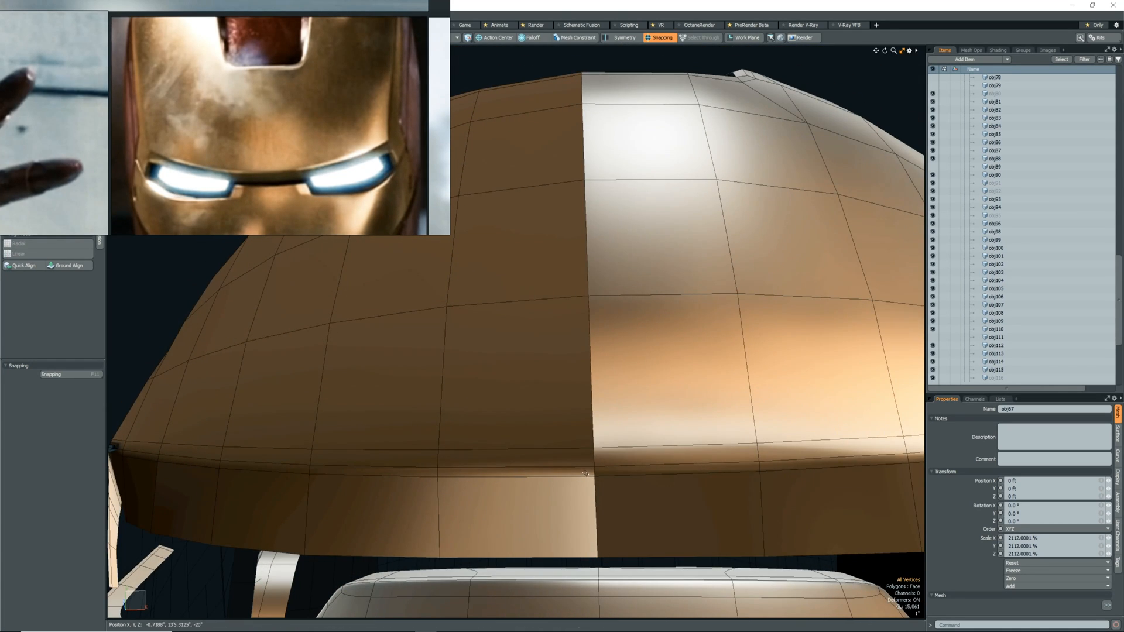
{"action": "scroll", "coordinate": [594, 464], "scroll_direction": "down", "scroll_amount": 2}
{"action": "left_click_drag", "start_coordinate": [590, 261], "coordinate": [629, 409], "text": "alt"}
{"action": "left_click", "coordinate": [623, 321]}
{"action": "scroll", "coordinate": [624, 322], "scroll_direction": "up", "scroll_amount": 3}
{"action": "left_click", "coordinate": [605, 344]}
{"action": "key", "text": "Home"}
{"action": "key", "text": "Return"}
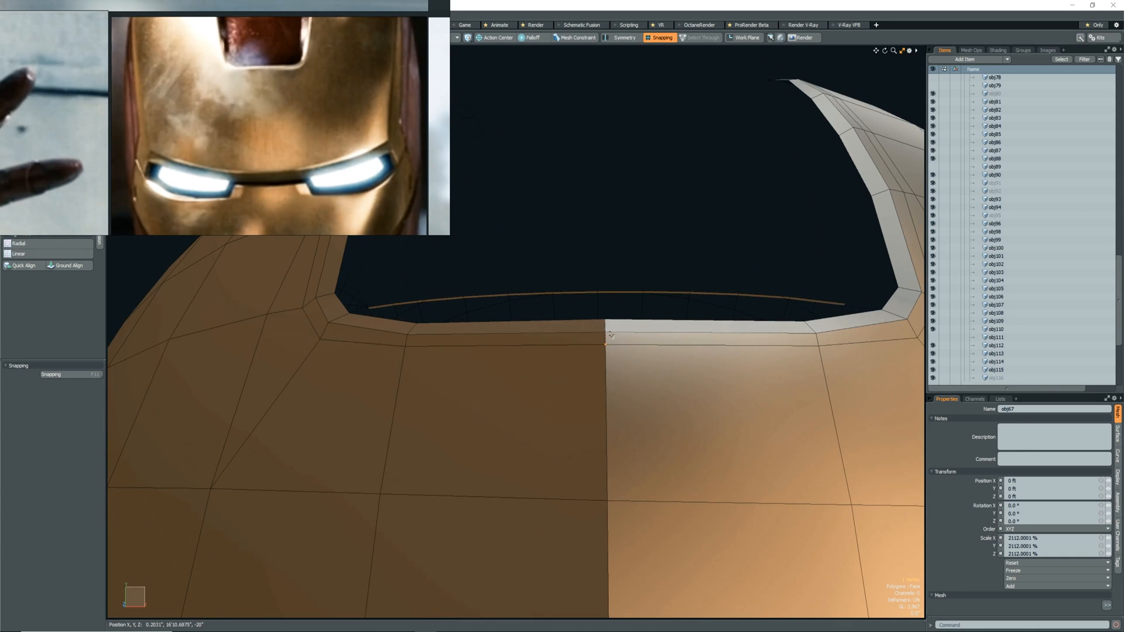
Toggle subdivision smoothing to check the centre seam, and select all polygons of the forehead shell.
{"action": "key", "text": "Tab"}
{"action": "scroll", "coordinate": [608, 358], "scroll_direction": "down", "scroll_amount": 4}
{"action": "left_click_drag", "start_coordinate": [603, 330], "coordinate": [592, 419], "text": "alt"}
{"action": "scroll", "coordinate": [644, 352], "scroll_direction": "up", "scroll_amount": 4}
{"action": "scroll", "coordinate": [756, 350], "scroll_direction": "down", "scroll_amount": 5}
{"action": "key", "text": "Tab"}
{"action": "scroll", "coordinate": [598, 435], "scroll_direction": "down", "scroll_amount": 4}
{"action": "key", "text": "3"}
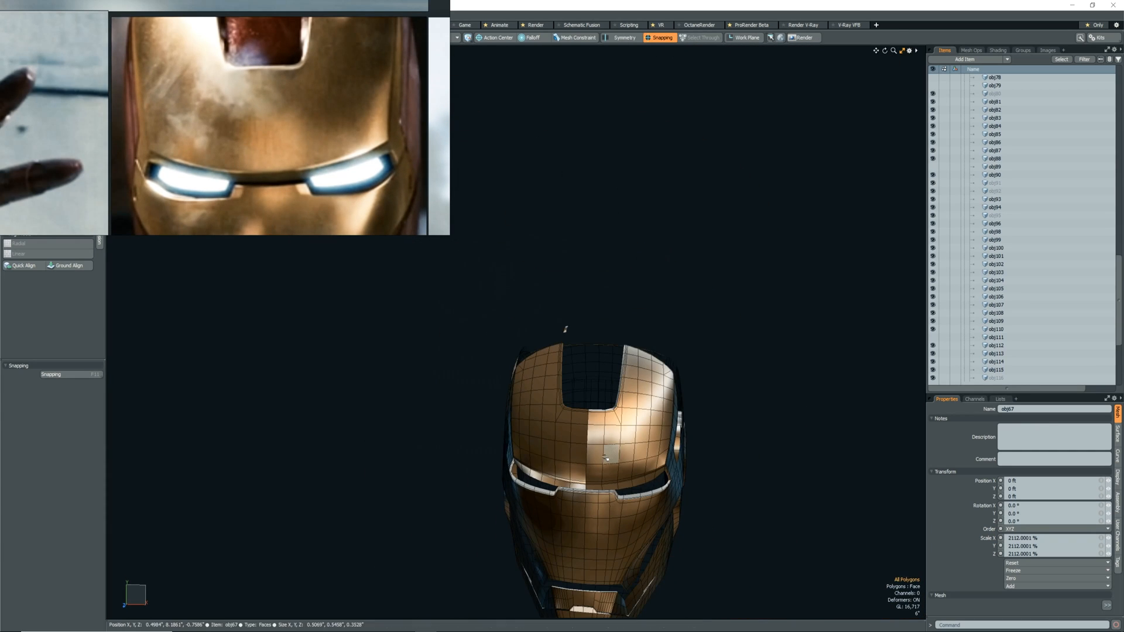
{"action": "double_click", "coordinate": [610, 454]}
Move the reference image off the modelling tools so that they are accessible.
{"action": "right_click_drag", "start_coordinate": [312, 118], "coordinate": [459, 168]}
{"action": "left_click_drag", "start_coordinate": [125, 197], "coordinate": [213, 197]}
{"action": "middle_click_drag", "start_coordinate": [410, 176], "coordinate": [350, 169]}
{"action": "right_click_drag", "start_coordinate": [350, 169], "coordinate": [273, 195]}
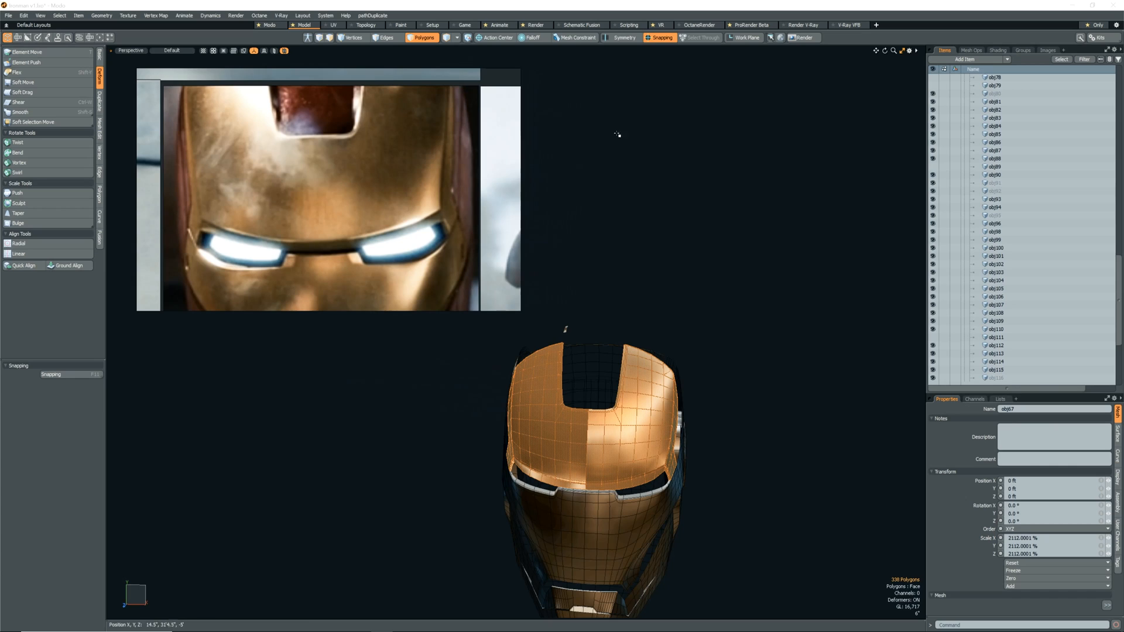
Look through the Topology, UV, Animate, Render and Setup layouts for the vertex normal tools, and return to the Model layout.
{"action": "left_click", "coordinate": [366, 27]}
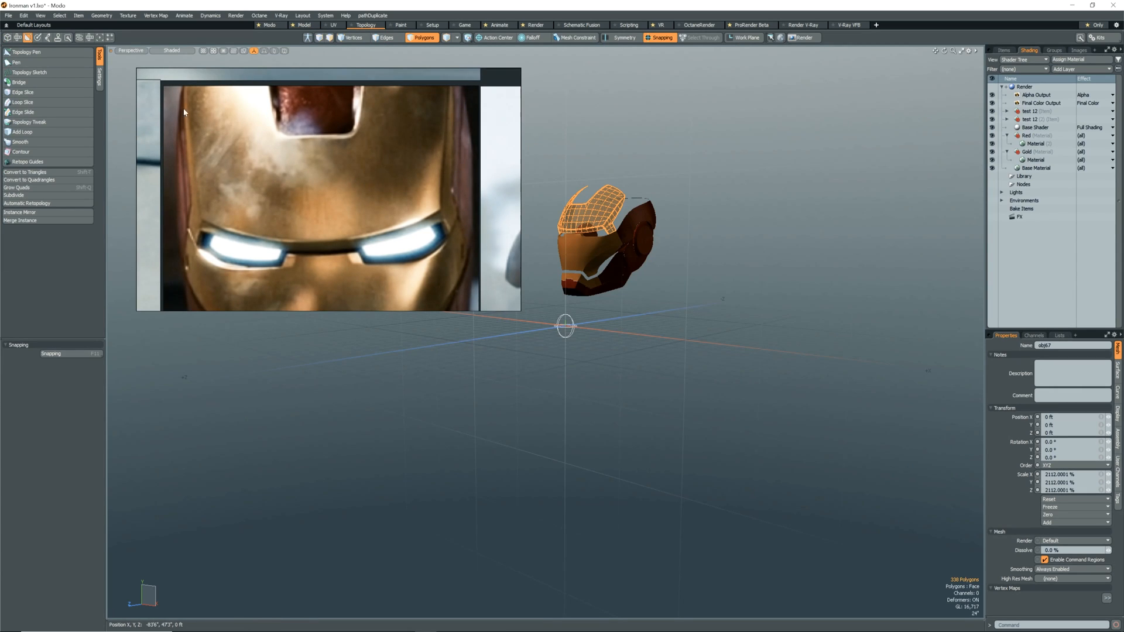
{"action": "left_click", "coordinate": [333, 25]}
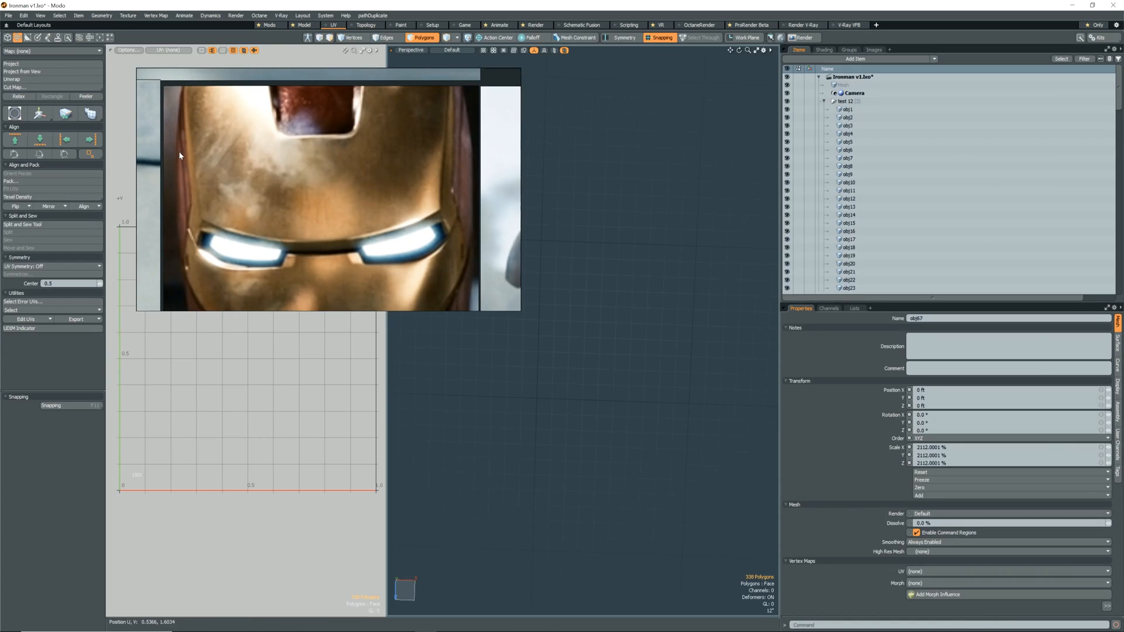
{"action": "left_click", "coordinate": [304, 26]}
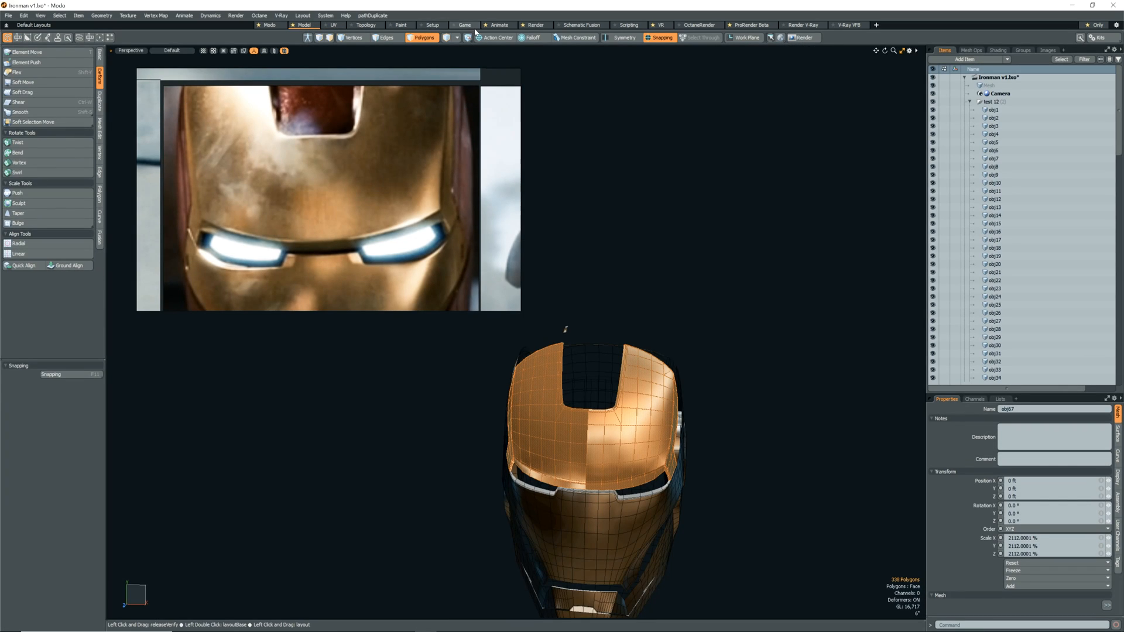
{"action": "left_click", "coordinate": [499, 25]}
{"action": "left_click", "coordinate": [535, 25]}
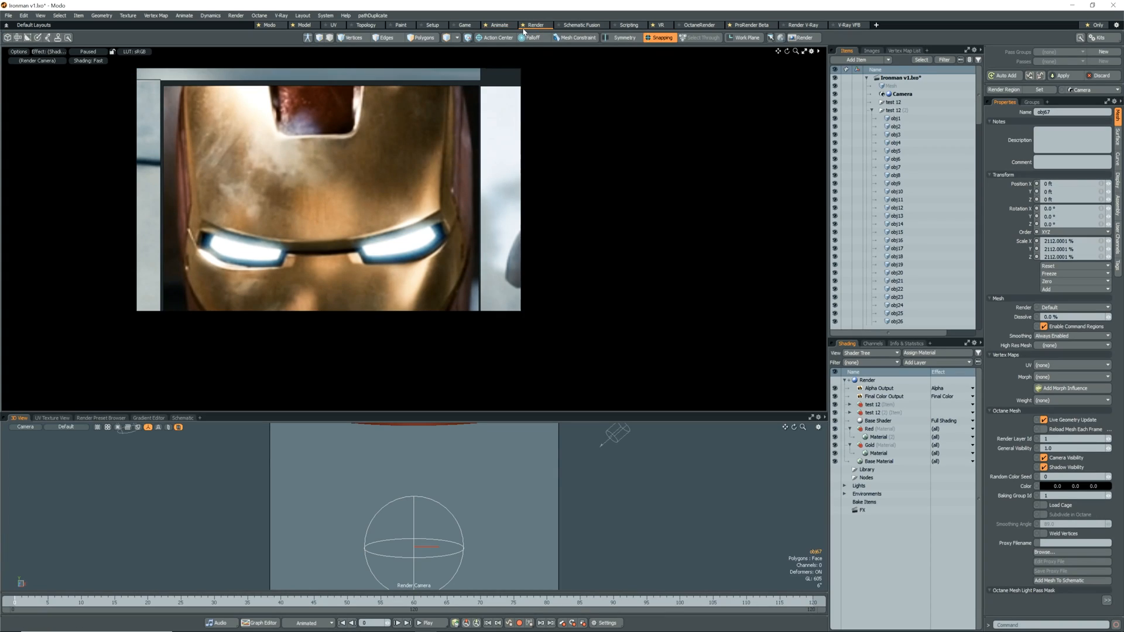
{"action": "left_click", "coordinate": [432, 26]}
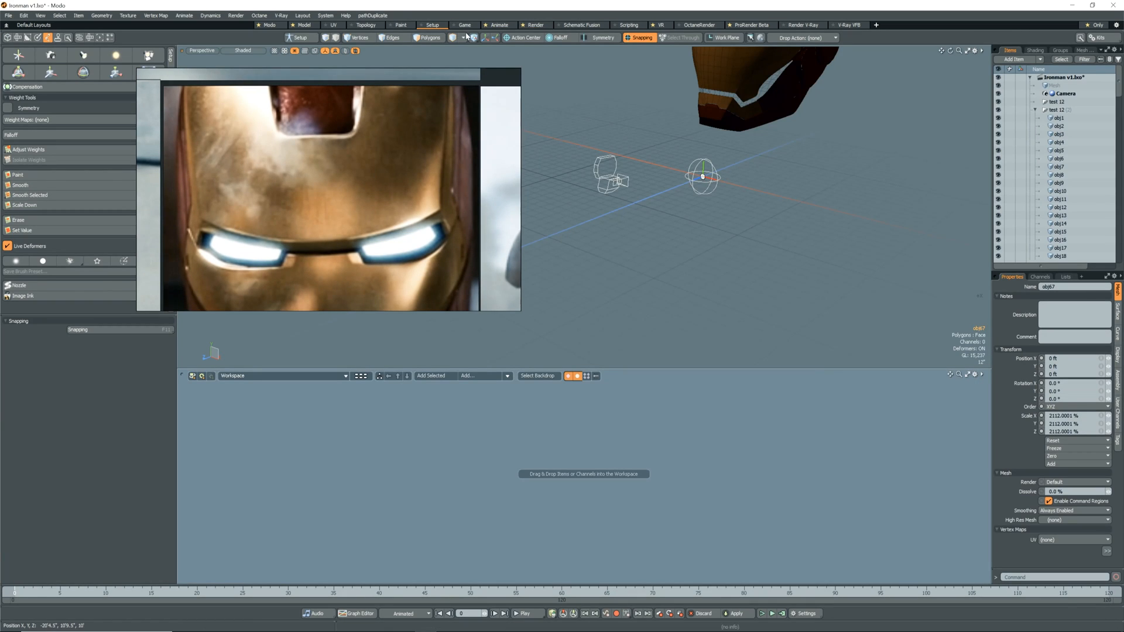
{"action": "left_click", "coordinate": [364, 25]}
{"action": "left_click", "coordinate": [303, 25]}
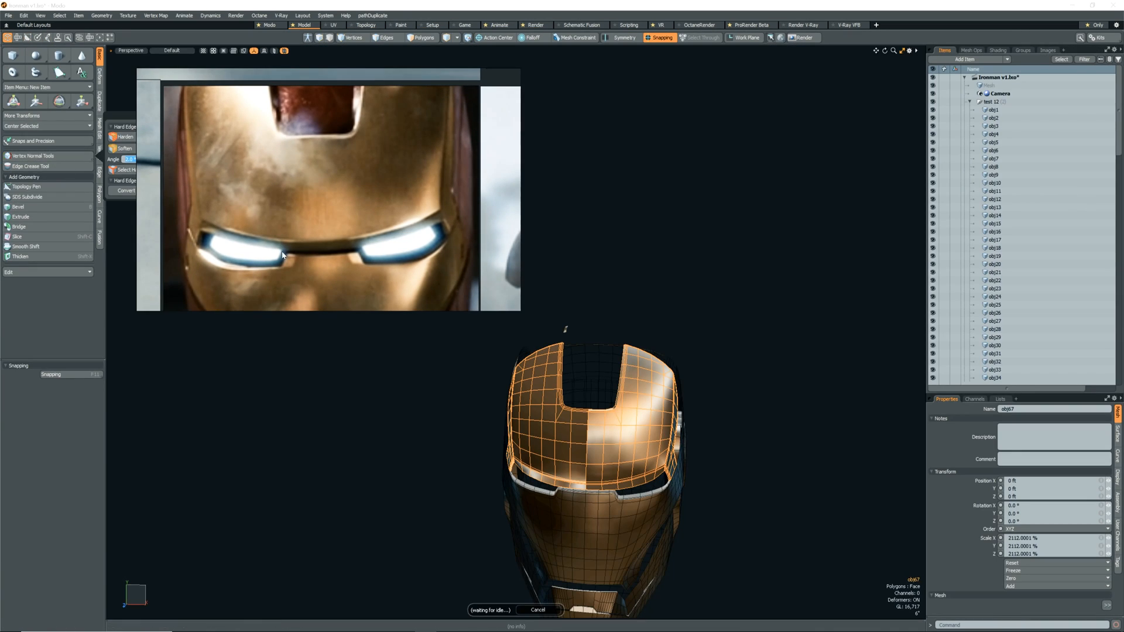
Run Convert to Hard Edges from the Vertex Normal Tools on the forehead shell, leaving both clearing options off.
{"action": "left_click", "coordinate": [53, 156]}
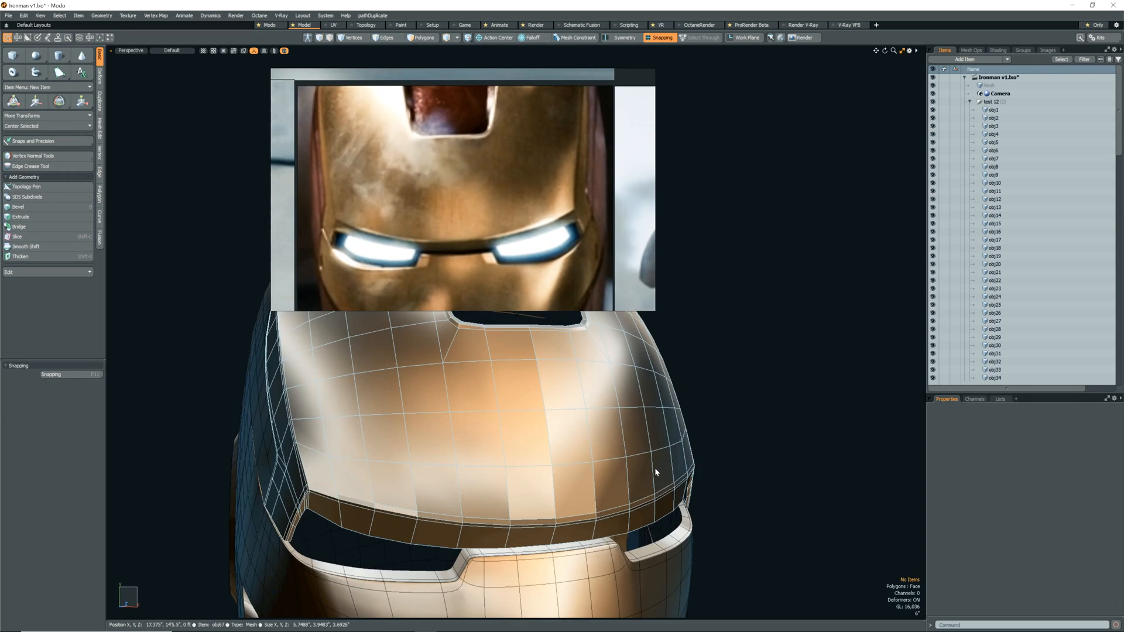
{"action": "left_click_drag", "start_coordinate": [654, 468], "coordinate": [577, 468], "text": "alt"}
{"action": "left_click", "coordinate": [604, 471]}
{"action": "left_click", "coordinate": [63, 156]}
{"action": "left_click", "coordinate": [166, 192]}
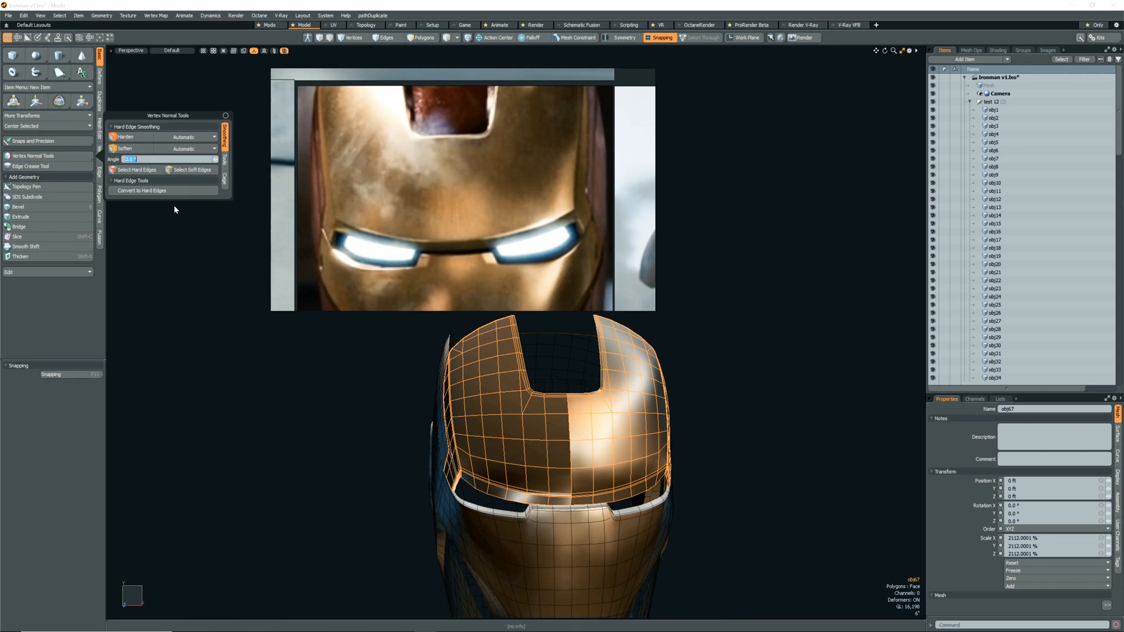
{"action": "left_click", "coordinate": [171, 199]}
{"action": "left_click", "coordinate": [340, 357]}
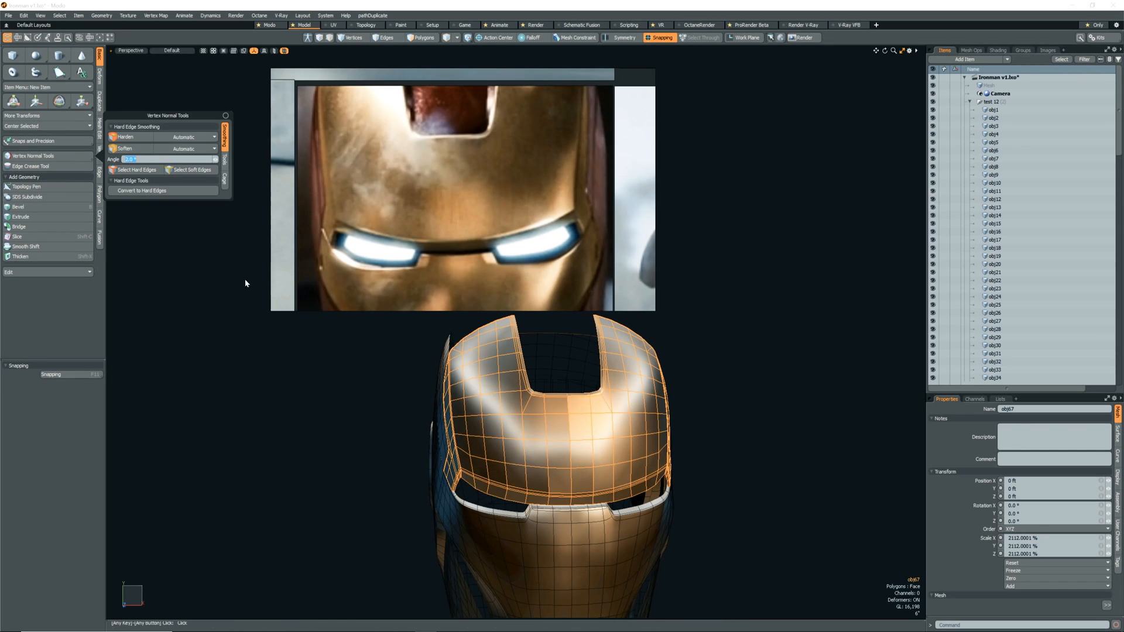
Switch the forehead shell to Catmull-Clark subdivision and deselect it to inspect the smoothed surface.
{"action": "left_click_drag", "start_coordinate": [712, 462], "coordinate": [628, 493], "text": "alt"}
{"action": "left_click", "coordinate": [720, 431]}
{"action": "key", "text": "shift+Tab"}
{"action": "left_click", "coordinate": [640, 529]}
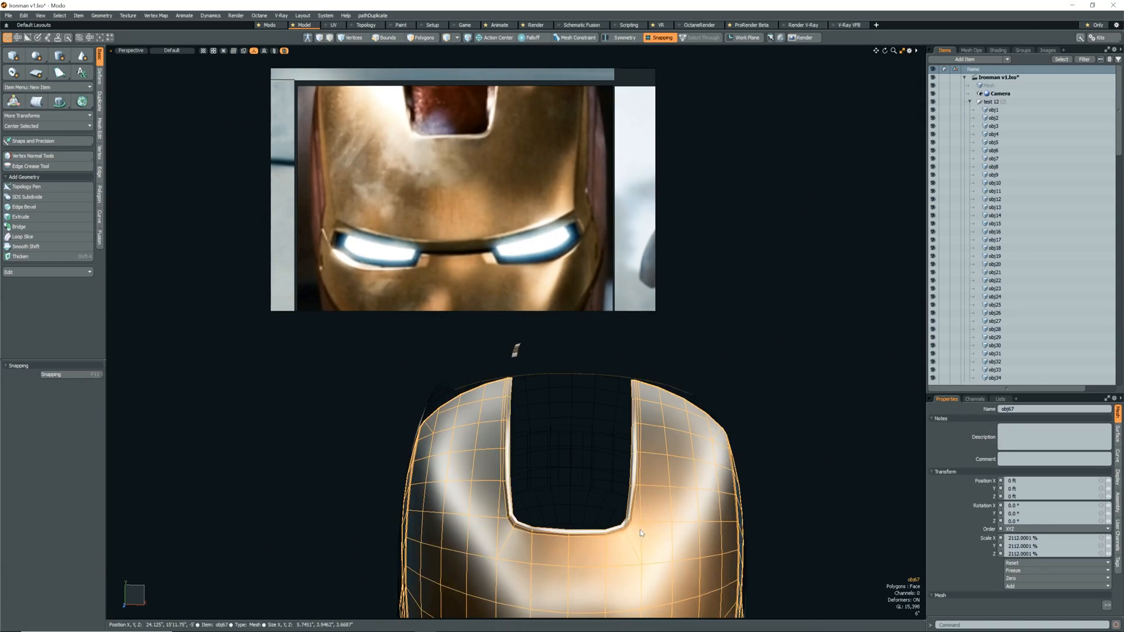
{"action": "scroll", "coordinate": [628, 528], "scroll_direction": "up", "scroll_amount": 6}
{"action": "scroll", "coordinate": [629, 528], "scroll_direction": "down", "scroll_amount": 8}
{"action": "left_click", "coordinate": [675, 426]}
{"action": "left_click_drag", "start_coordinate": [677, 445], "coordinate": [545, 509], "text": "alt"}
{"action": "scroll", "coordinate": [639, 510], "scroll_direction": "down", "scroll_amount": 5}
{"action": "scroll", "coordinate": [591, 471], "scroll_direction": "up", "scroll_amount": 5}
{"action": "scroll", "coordinate": [585, 474], "scroll_direction": "down", "scroll_amount": 4}
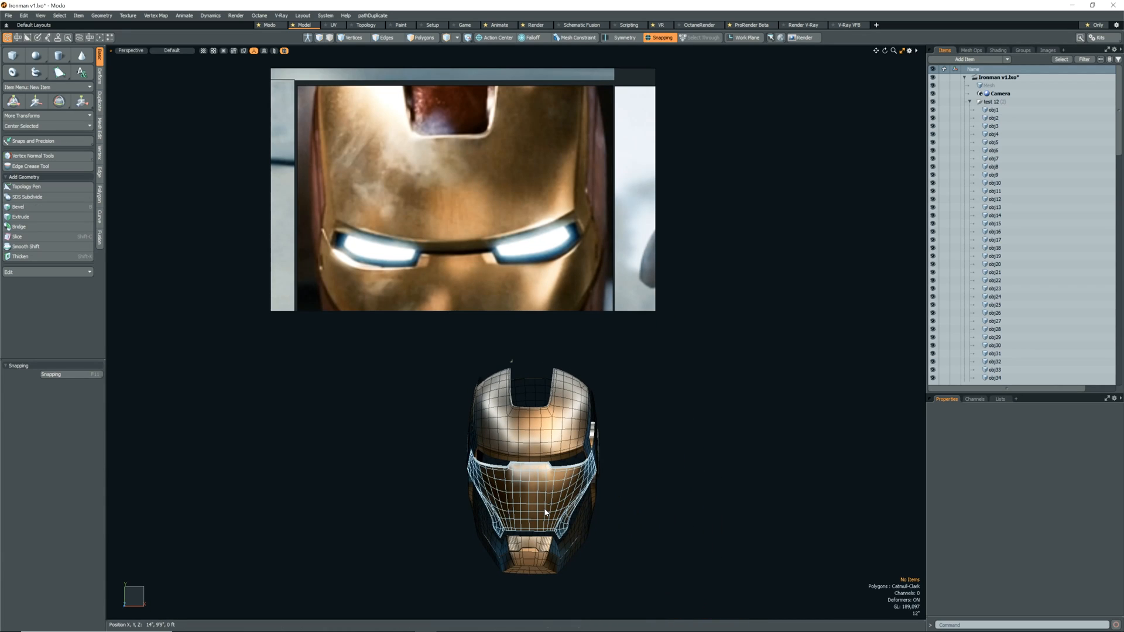
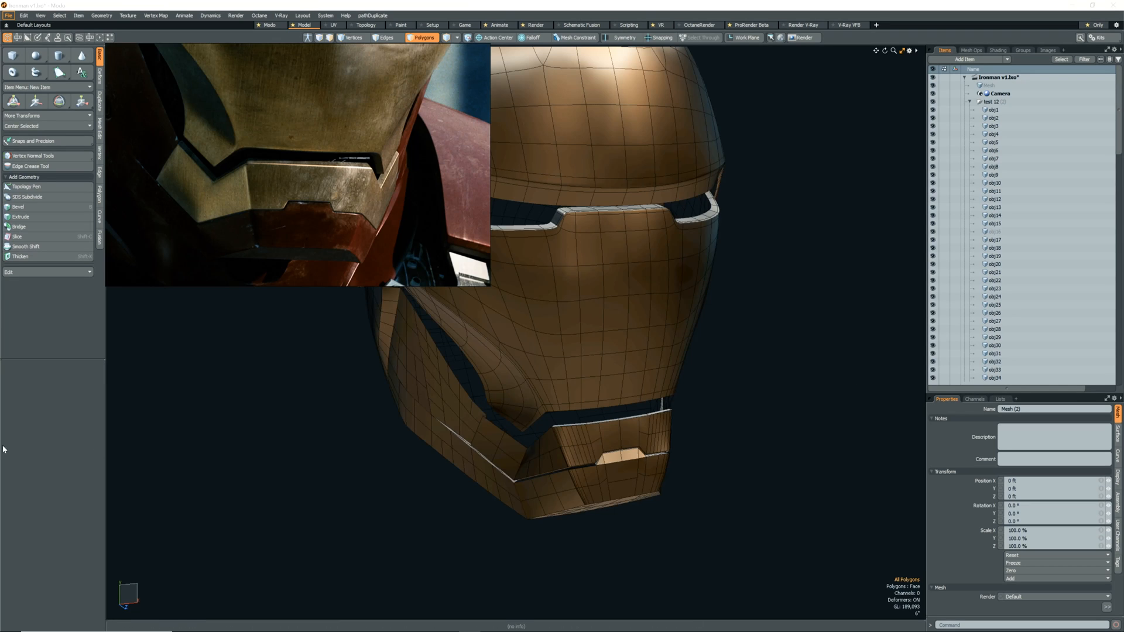
Slice a connecting edge across the bevelled side corner of the mouth plate.
{"action": "scroll", "coordinate": [601, 491], "scroll_direction": "up", "scroll_amount": 10}
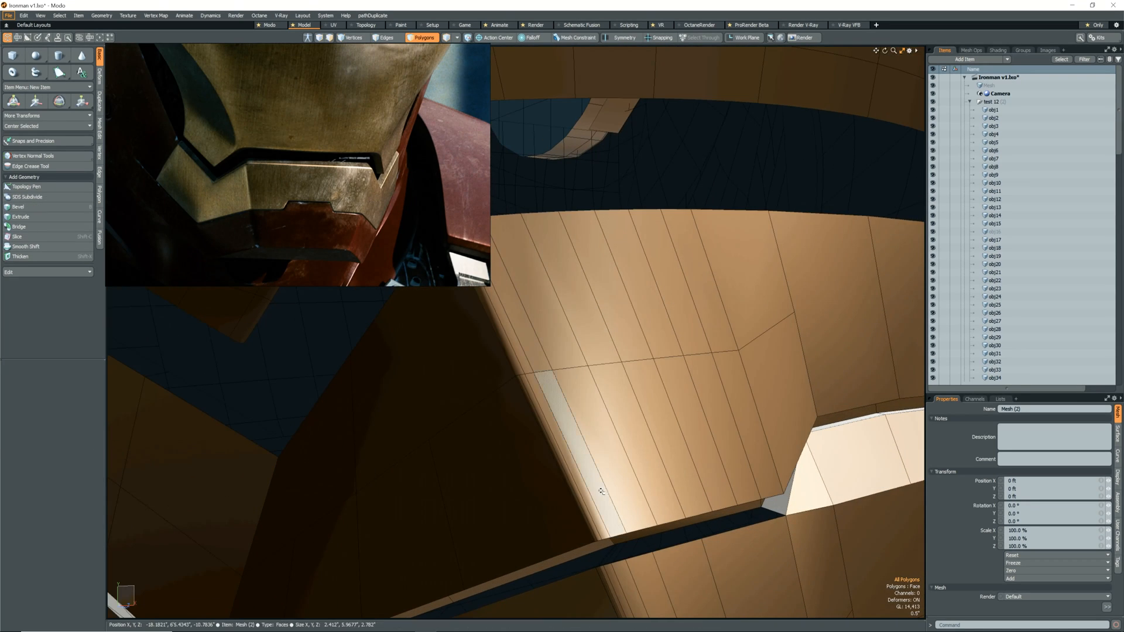
{"action": "scroll", "coordinate": [601, 491], "scroll_direction": "up", "scroll_amount": 2}
{"action": "key", "text": "2"}
{"action": "left_click", "coordinate": [535, 426]}
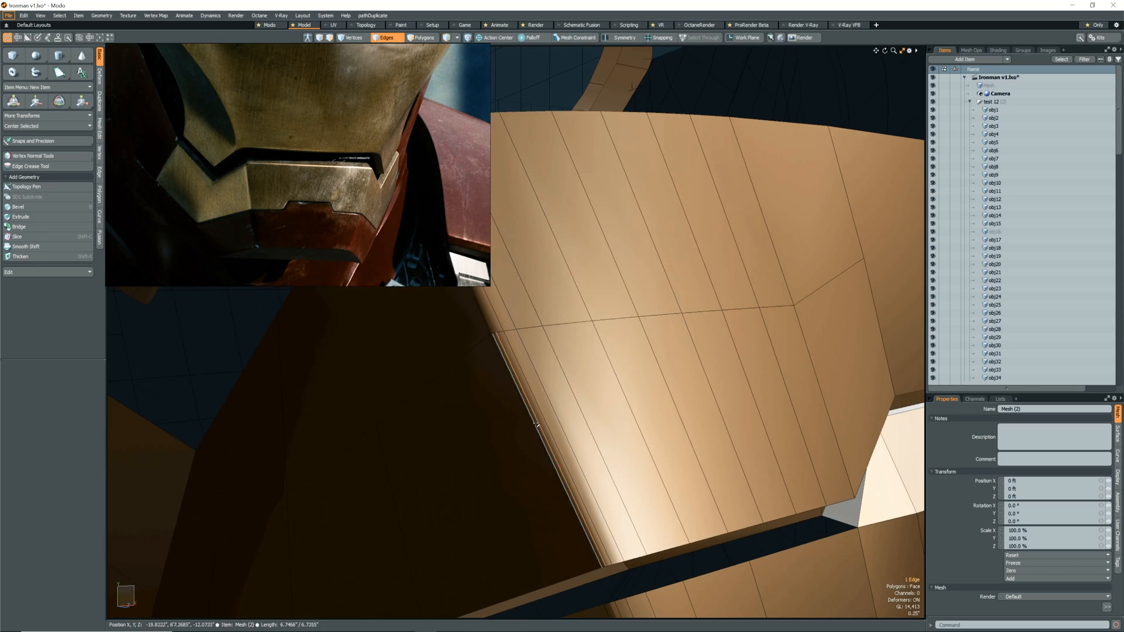
{"action": "left_click_drag", "start_coordinate": [515, 425], "coordinate": [551, 425], "text": "alt"}
{"action": "scroll", "coordinate": [591, 392], "scroll_direction": "down", "scroll_amount": 5}
{"action": "left_click_drag", "start_coordinate": [515, 536], "coordinate": [526, 463], "text": "alt"}
{"action": "scroll", "coordinate": [526, 462], "scroll_direction": "down", "scroll_amount": 4}
{"action": "key", "text": "c"}
{"action": "left_click", "coordinate": [567, 467]}
{"action": "key", "text": "space"}
{"action": "key", "text": "space"}
{"action": "left_click_drag", "start_coordinate": [632, 442], "coordinate": [602, 451], "text": "alt"}
{"action": "scroll", "coordinate": [603, 450], "scroll_direction": "up", "scroll_amount": 8}
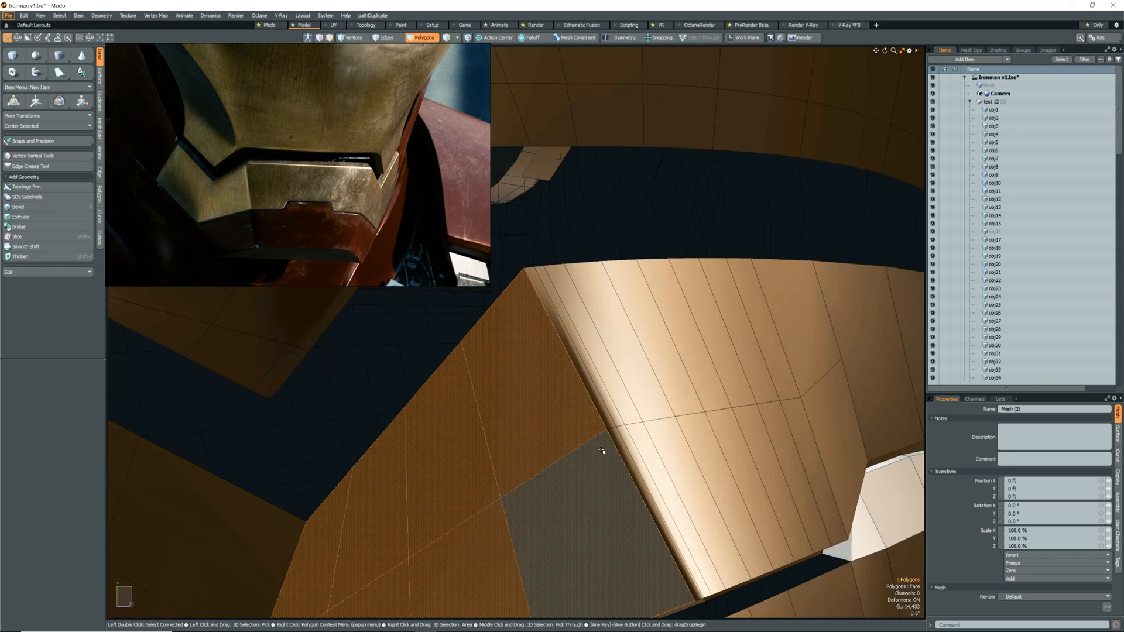
Examine the mouth plate's side faces and the edge flow around its bevelled corner.
{"action": "key", "text": "space"}
{"action": "scroll", "coordinate": [606, 429], "scroll_direction": "down", "scroll_amount": 4}
{"action": "scroll", "coordinate": [547, 326], "scroll_direction": "up", "scroll_amount": 4}
{"action": "scroll", "coordinate": [545, 329], "scroll_direction": "down", "scroll_amount": 6}
{"action": "left_click_drag", "start_coordinate": [545, 329], "coordinate": [468, 430], "text": "alt"}
{"action": "scroll", "coordinate": [591, 398], "scroll_direction": "down", "scroll_amount": 3}
{"action": "scroll", "coordinate": [434, 455], "scroll_direction": "down", "scroll_amount": 4}
{"action": "key", "text": "space"}
{"action": "key", "text": "space"}
{"action": "key", "text": "space"}
{"action": "scroll", "coordinate": [567, 419], "scroll_direction": "up", "scroll_amount": 5}
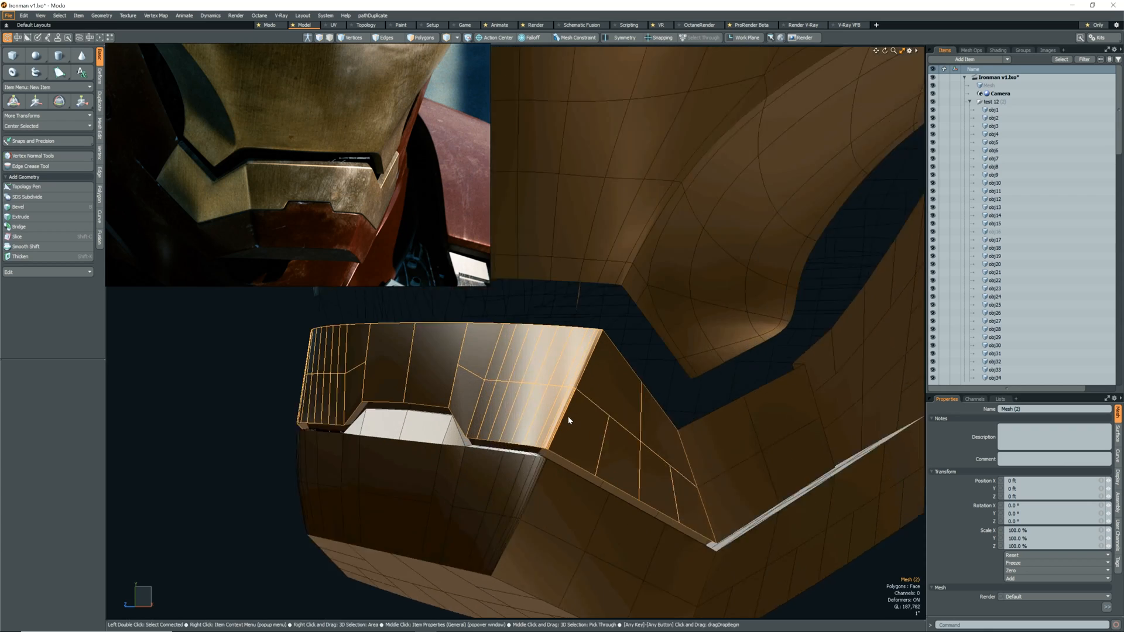
{"action": "scroll", "coordinate": [567, 403], "scroll_direction": "up", "scroll_amount": 5}
{"action": "key", "text": "space"}
{"action": "key", "text": "space"}
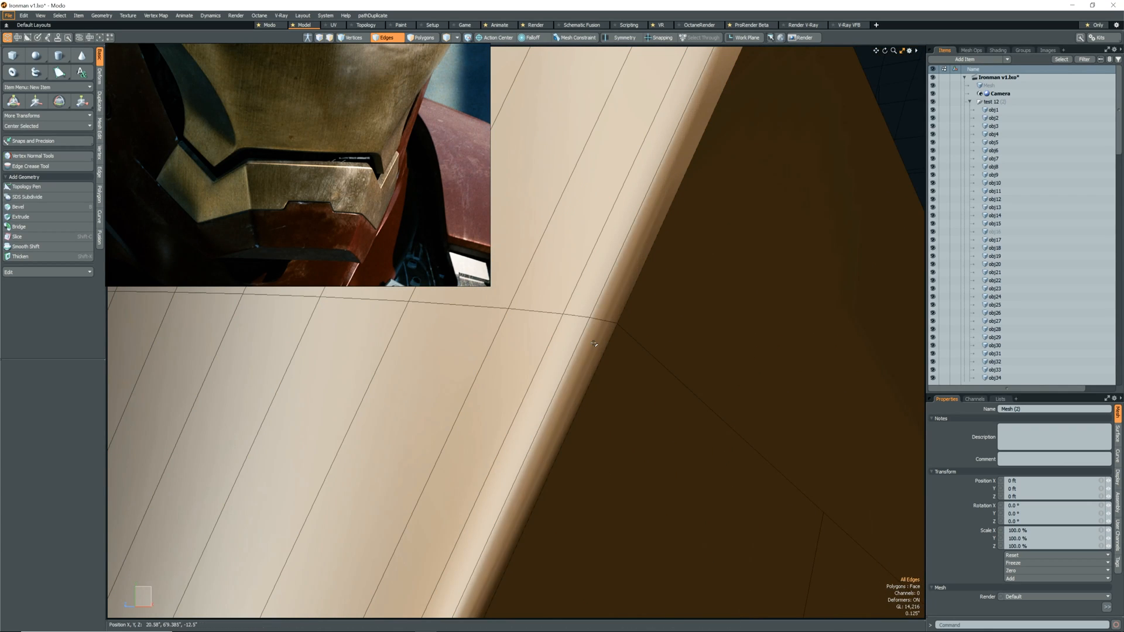
{"action": "scroll", "coordinate": [568, 392], "scroll_direction": "down", "scroll_amount": 3}
{"action": "key", "text": "space"}
{"action": "key", "text": "space"}
{"action": "left_click_drag", "start_coordinate": [538, 461], "coordinate": [561, 429], "text": "alt"}
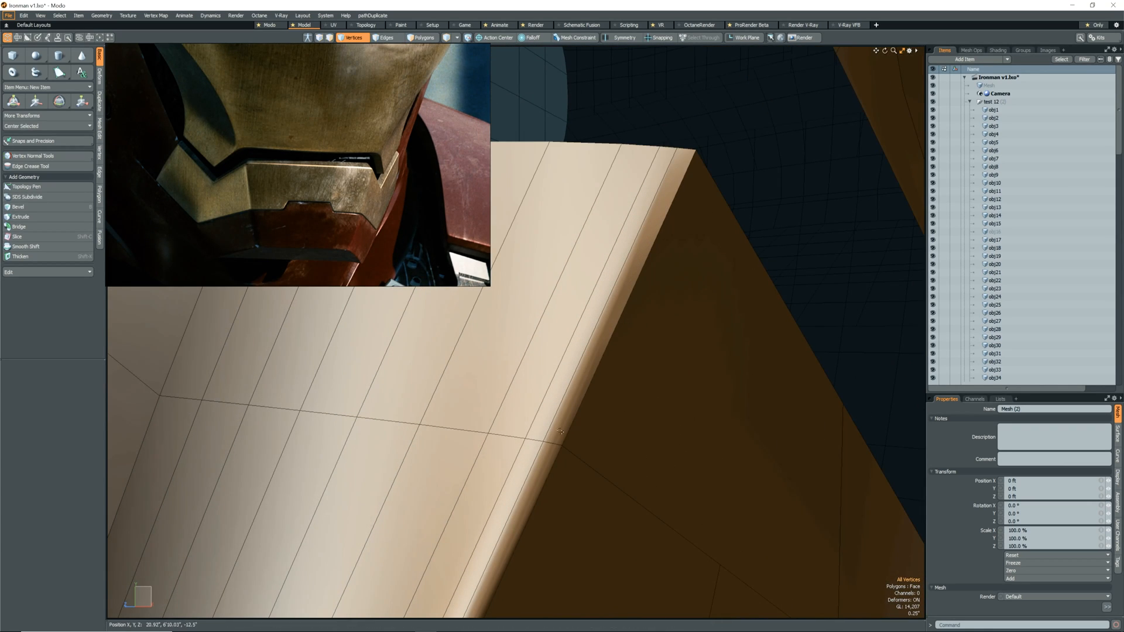
Extend the horizontal supporting edge across the front of the mouth plate with Edge Slice, placing a point at about 50.5 %.
{"action": "scroll", "coordinate": [691, 146], "scroll_direction": "down", "scroll_amount": 8}
{"action": "left_click_drag", "start_coordinate": [690, 234], "coordinate": [662, 258], "text": "alt"}
{"action": "scroll", "coordinate": [661, 257], "scroll_direction": "up", "scroll_amount": 3}
{"action": "key", "text": "shift+c"}
{"action": "key", "text": "space"}
{"action": "key", "text": "shift+c"}
{"action": "key", "text": "space"}
{"action": "left_click_drag", "start_coordinate": [768, 332], "coordinate": [636, 368], "text": "alt"}
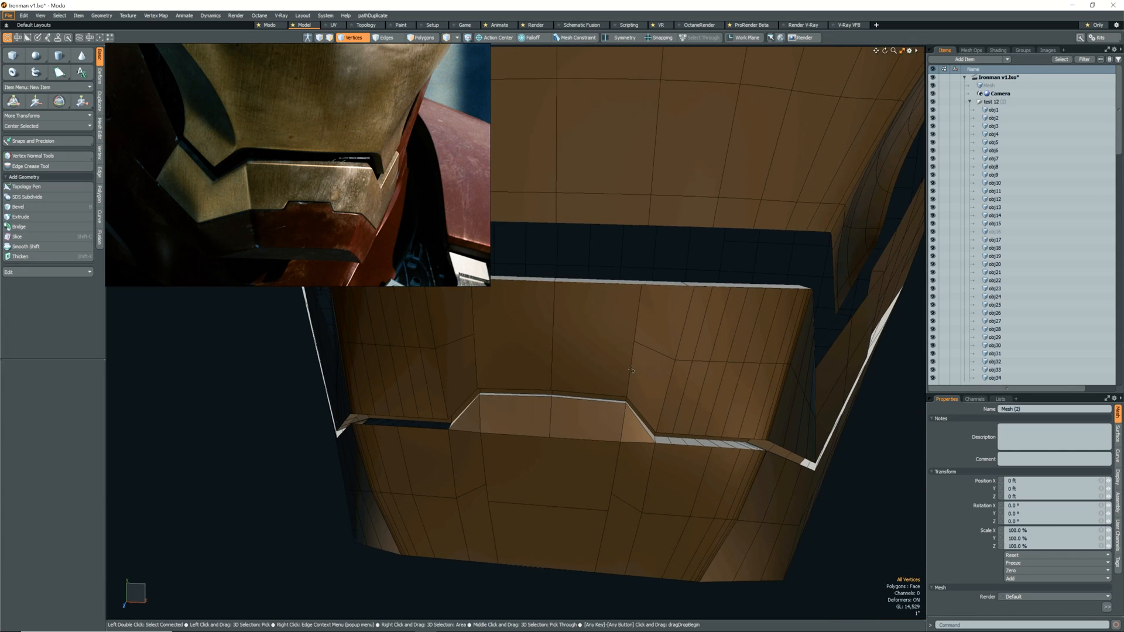
{"action": "key", "text": "shift+c"}
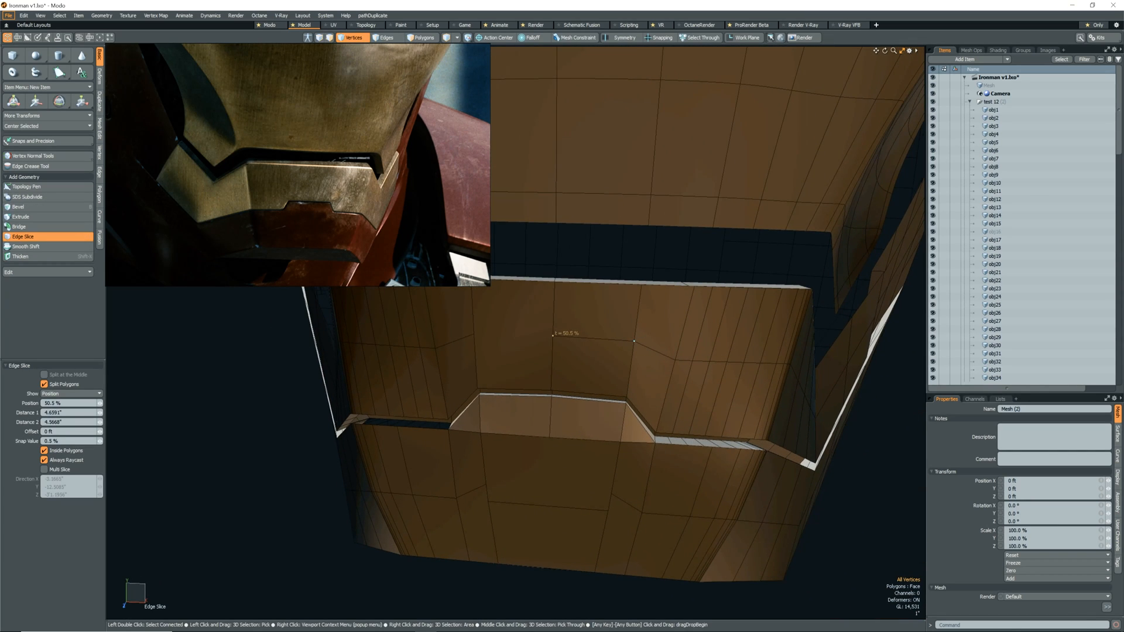
{"action": "key", "text": "space"}
Preview the mouth plate with and without subdivision to check its smoothing.
{"action": "left_click_drag", "start_coordinate": [487, 353], "coordinate": [665, 406], "text": "alt"}
{"action": "key", "text": "Tab"}
{"action": "left_click_drag", "start_coordinate": [597, 385], "coordinate": [428, 507], "text": "alt"}
{"action": "key", "text": "Tab"}
{"action": "scroll", "coordinate": [606, 396], "scroll_direction": "up", "scroll_amount": 3}
{"action": "key", "text": "Tab"}
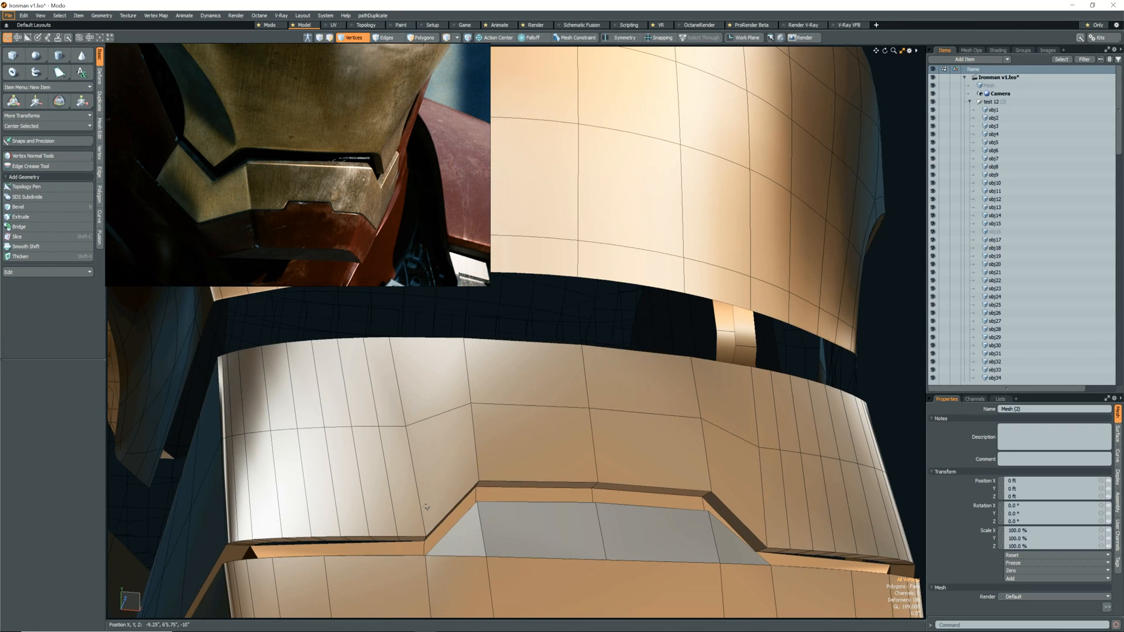
Inspect the rim along the mouth plate's lower edge, selecting its connected polygons and clearing the selection.
{"action": "scroll", "coordinate": [426, 508], "scroll_direction": "up", "scroll_amount": 5}
{"action": "left_click_drag", "start_coordinate": [426, 507], "coordinate": [420, 495], "text": "alt"}
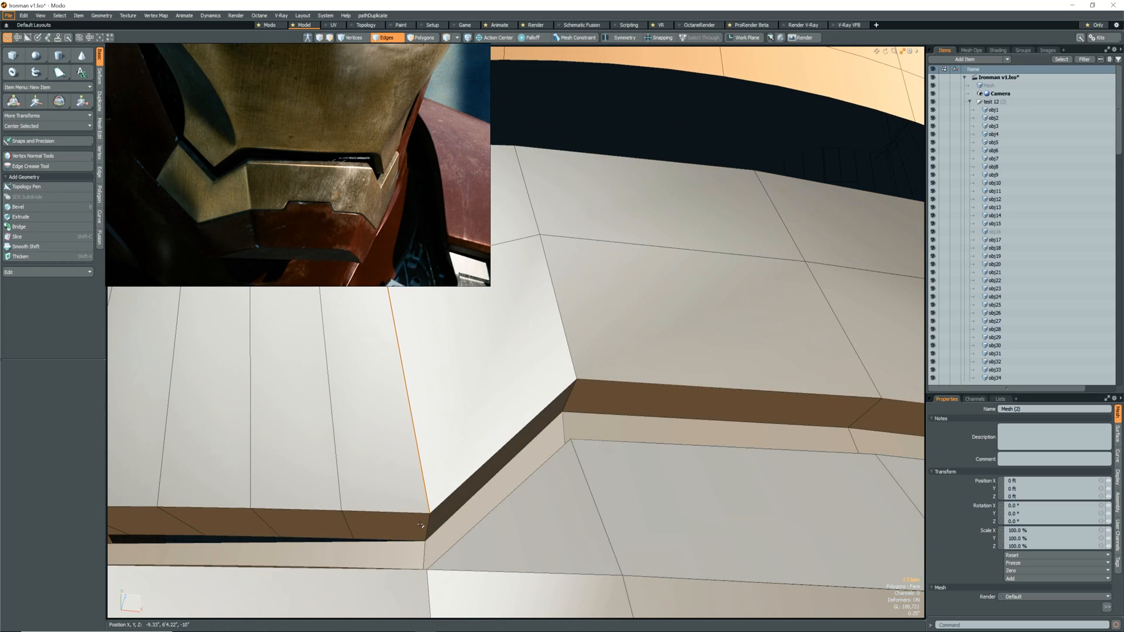
{"action": "key", "text": "3"}
{"action": "double_click", "coordinate": [419, 526]}
{"action": "scroll", "coordinate": [418, 526], "scroll_direction": "down", "scroll_amount": 5}
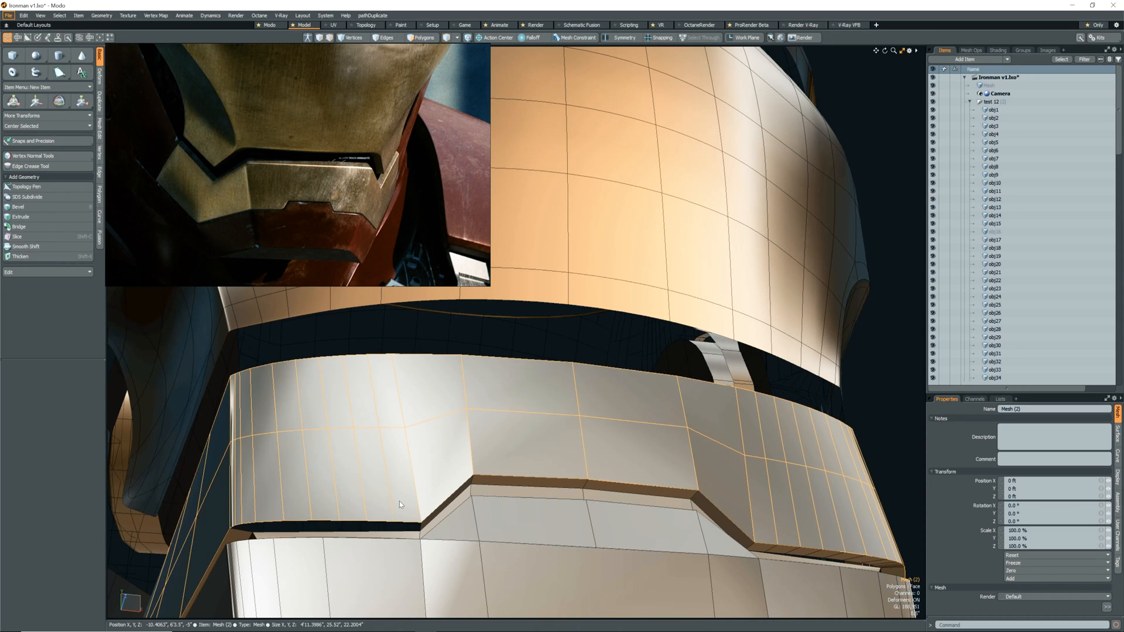
{"action": "double_click", "coordinate": [399, 501]}
{"action": "left_click_drag", "start_coordinate": [399, 501], "coordinate": [497, 524], "text": "alt"}
{"action": "scroll", "coordinate": [456, 463], "scroll_direction": "up", "scroll_amount": 5}
{"action": "key", "text": "Escape"}
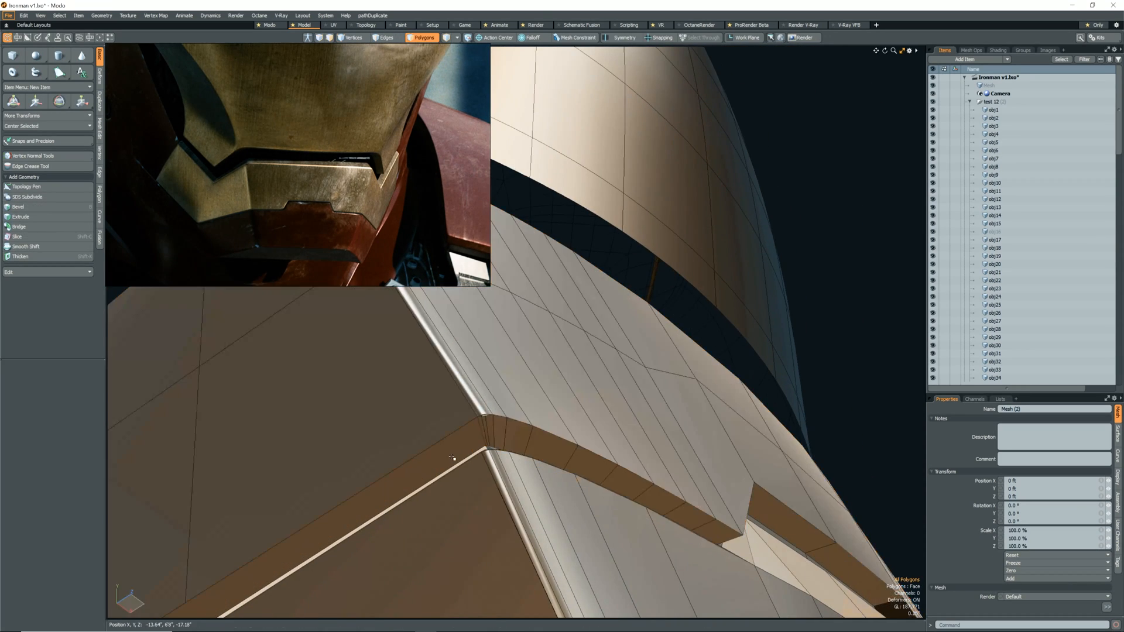
Join the rim vertices with the matching plate vertices along the mouth plate's curved lower edge.
{"action": "scroll", "coordinate": [474, 453], "scroll_direction": "up", "scroll_amount": 5}
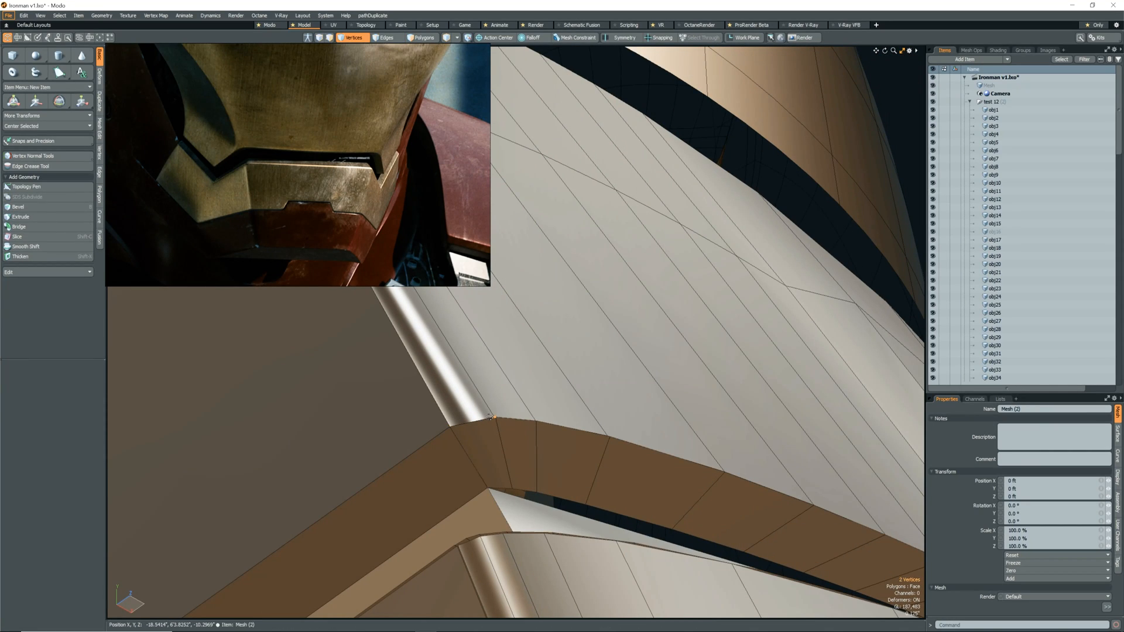
{"action": "left_click_drag", "start_coordinate": [724, 475], "coordinate": [663, 471], "text": "alt"}
{"action": "left_click", "coordinate": [664, 470]}
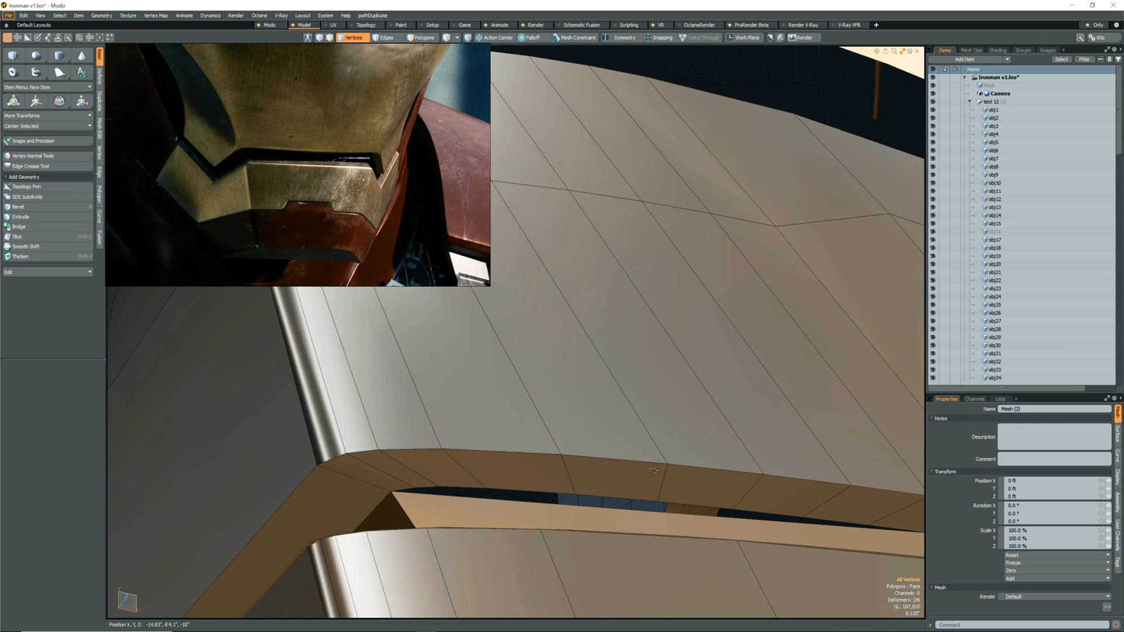
{"action": "scroll", "coordinate": [658, 473], "scroll_direction": "down", "scroll_amount": 3}
{"action": "left_click_drag", "start_coordinate": [797, 488], "coordinate": [697, 456], "text": "alt"}
{"action": "left_click", "coordinate": [692, 451]}
{"action": "key", "text": "ctrl+j"}
{"action": "key", "text": "Return"}
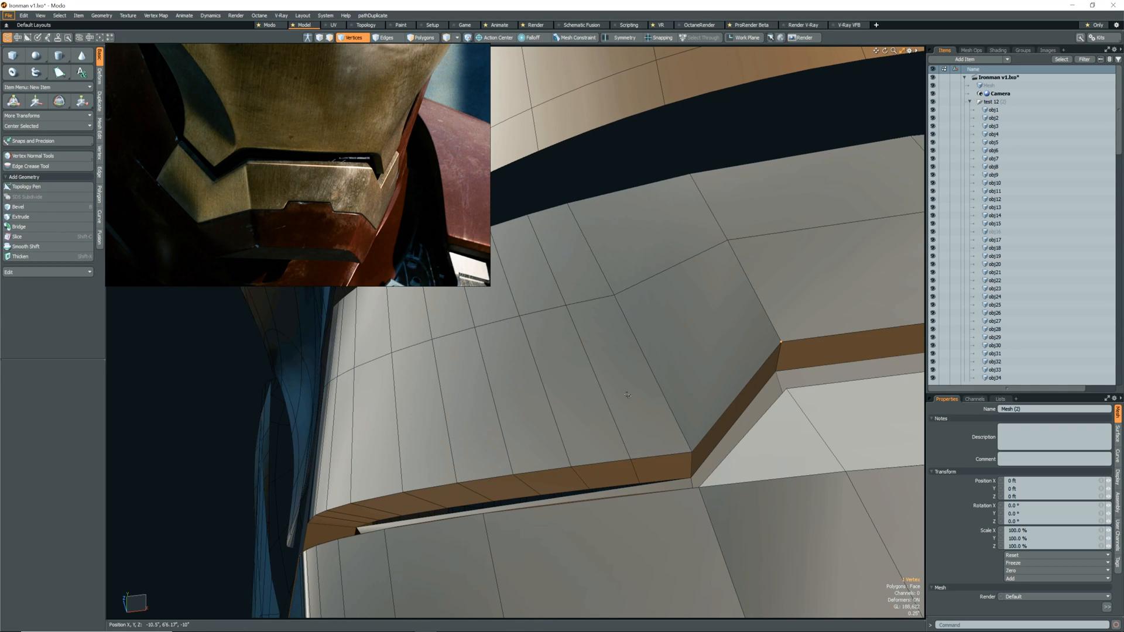
Check the plate's connected polygons and join the remaining rim vertices near the stepped notch.
{"action": "key", "text": "3"}
{"action": "double_click", "coordinate": [615, 412]}
{"action": "left_click_drag", "start_coordinate": [614, 412], "coordinate": [681, 381], "text": "alt"}
{"action": "scroll", "coordinate": [681, 380], "scroll_direction": "down", "scroll_amount": 5}
{"action": "scroll", "coordinate": [662, 391], "scroll_direction": "up", "scroll_amount": 4}
{"action": "key", "text": "ctrl+j"}
{"action": "key", "text": "Return"}
Cut the connected polygons of the adjoining piece and paste them into the mouth plate's mesh.
{"action": "key", "text": "5"}
{"action": "left_click", "coordinate": [634, 393]}
{"action": "key", "text": "3"}
{"action": "double_click", "coordinate": [634, 393]}
{"action": "scroll", "coordinate": [634, 393], "scroll_direction": "down", "scroll_amount": 5}
{"action": "left_click_drag", "start_coordinate": [634, 393], "coordinate": [635, 464], "text": "alt"}
{"action": "key", "text": "ctrl+x"}
{"action": "key", "text": "5"}
{"action": "left_click", "coordinate": [604, 402]}
{"action": "key", "text": "3"}
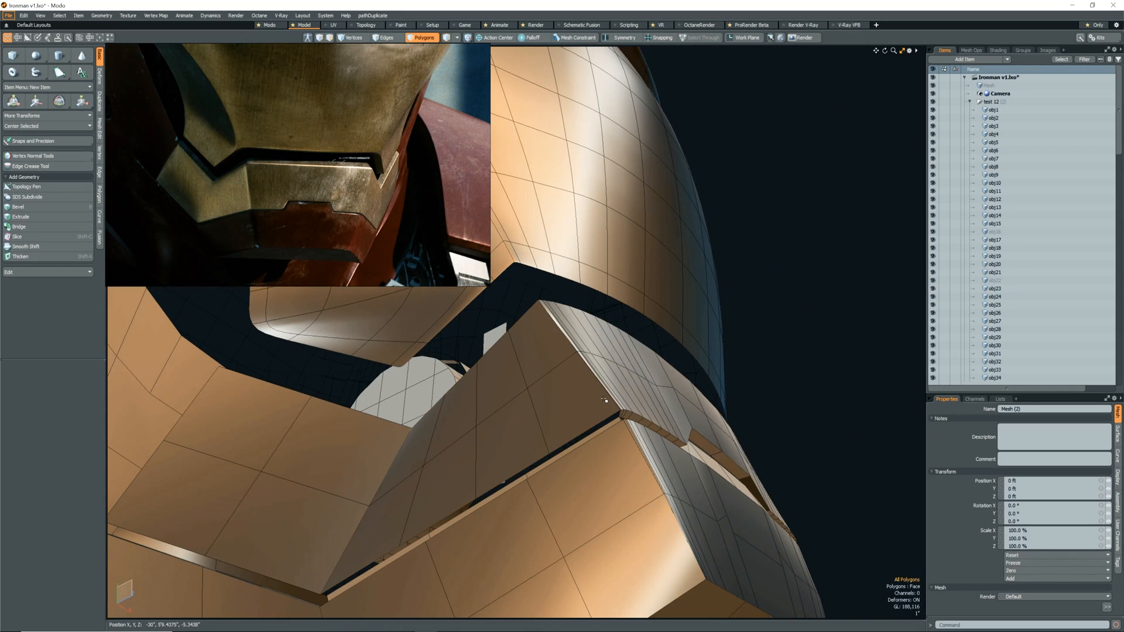
{"action": "key", "text": "ctrl+v"}
Split the rim polygons along the mouth plate's lower side edge by connecting opposite vertices.
{"action": "scroll", "coordinate": [604, 398], "scroll_direction": "up", "scroll_amount": 4}
{"action": "left_click_drag", "start_coordinate": [605, 397], "coordinate": [655, 414], "text": "alt"}
{"action": "key", "text": "1"}
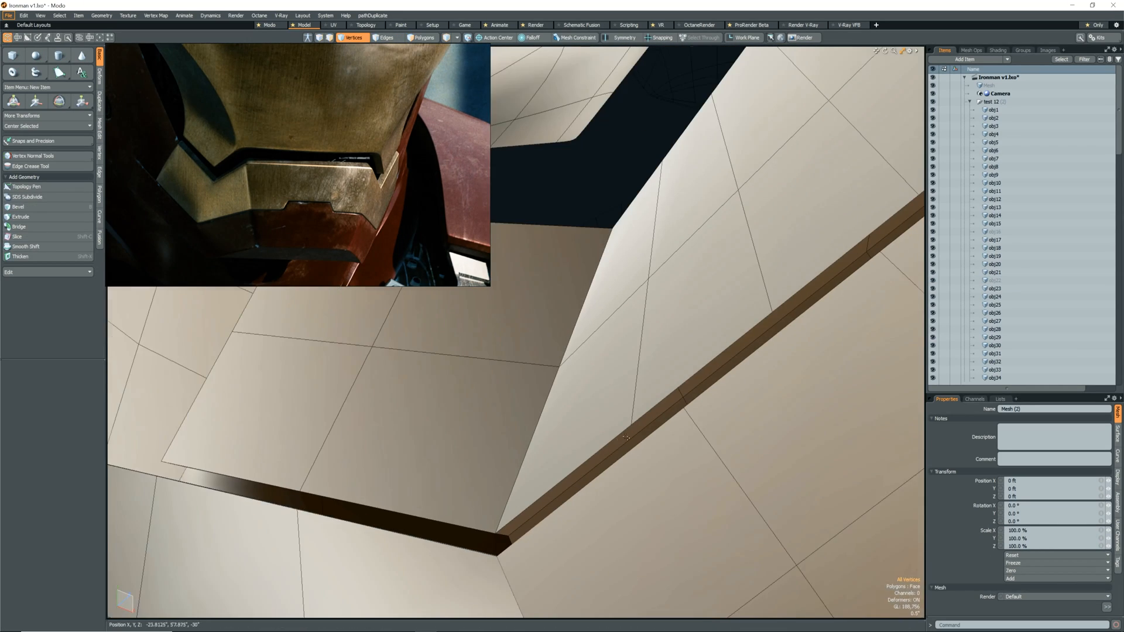
{"action": "scroll", "coordinate": [657, 416], "scroll_direction": "up", "scroll_amount": 3}
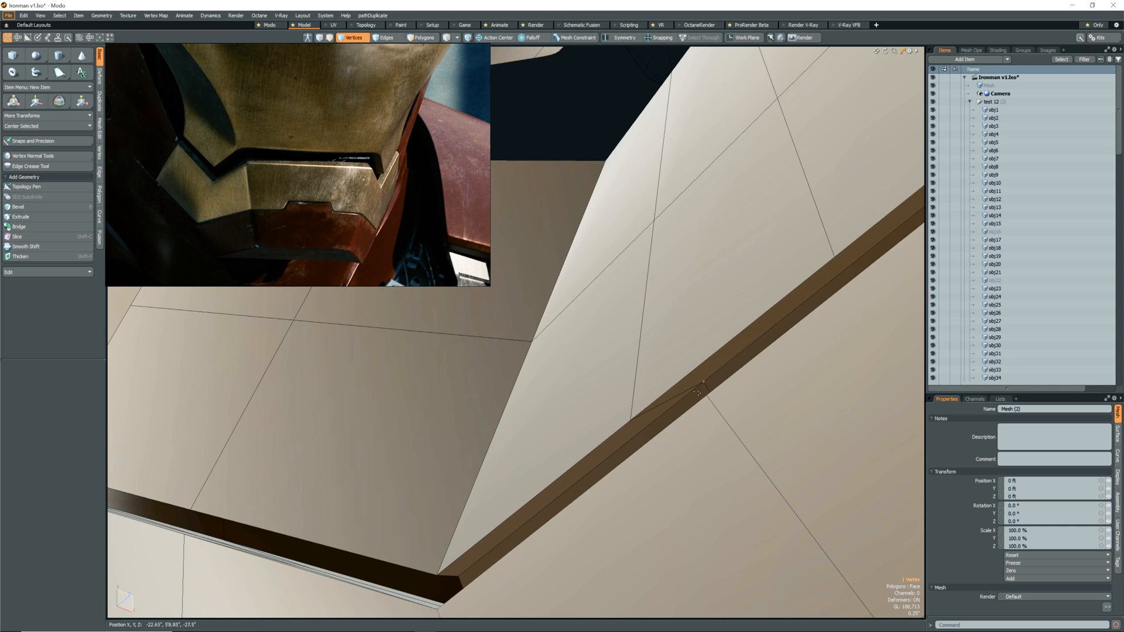
{"action": "key", "text": "shift+s"}
{"action": "scroll", "coordinate": [628, 438], "scroll_direction": "down", "scroll_amount": 4}
{"action": "left_click_drag", "start_coordinate": [629, 440], "coordinate": [714, 379]}
{"action": "scroll", "coordinate": [702, 380], "scroll_direction": "up", "scroll_amount": 3}
{"action": "key", "text": "q"}
{"action": "left_click", "coordinate": [682, 409]}
{"action": "key", "text": "shift+s"}
{"action": "scroll", "coordinate": [715, 378], "scroll_direction": "down", "scroll_amount": 3}
{"action": "left_click_drag", "start_coordinate": [715, 378], "coordinate": [703, 386], "text": "alt"}
{"action": "scroll", "coordinate": [702, 386], "scroll_direction": "up", "scroll_amount": 4}
{"action": "key", "text": "Escape"}
{"action": "key", "text": "Escape"}
Cut the mouth plate's side rim with Edge Slice at about 51 % and preview the subdivided plate.
{"action": "key", "text": "c"}
{"action": "left_click", "coordinate": [625, 449]}
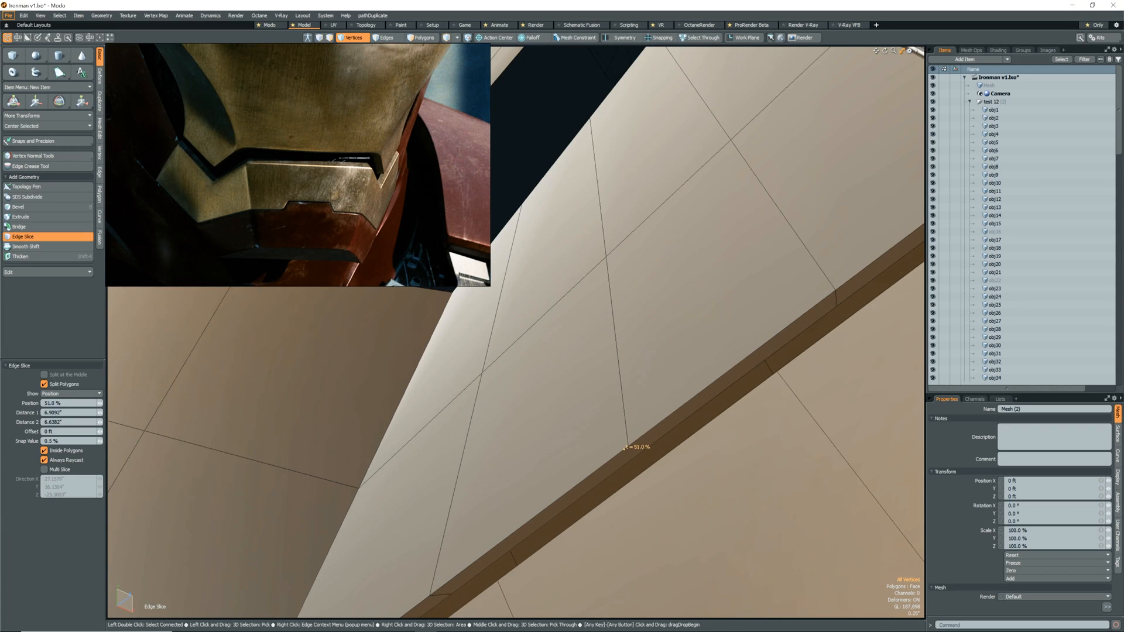
{"action": "key", "text": "space"}
{"action": "scroll", "coordinate": [635, 436], "scroll_direction": "down", "scroll_amount": 4}
{"action": "left_click_drag", "start_coordinate": [636, 436], "coordinate": [593, 437], "text": "alt"}
{"action": "key", "text": "Tab"}
{"action": "scroll", "coordinate": [622, 411], "scroll_direction": "down", "scroll_amount": 2}
{"action": "scroll", "coordinate": [622, 411], "scroll_direction": "up", "scroll_amount": 5}
Select obj18, the side cheek panel below the ear ring, as the mesh to edit.
{"action": "left_click", "coordinate": [621, 413]}
{"action": "key", "text": "alt+s"}
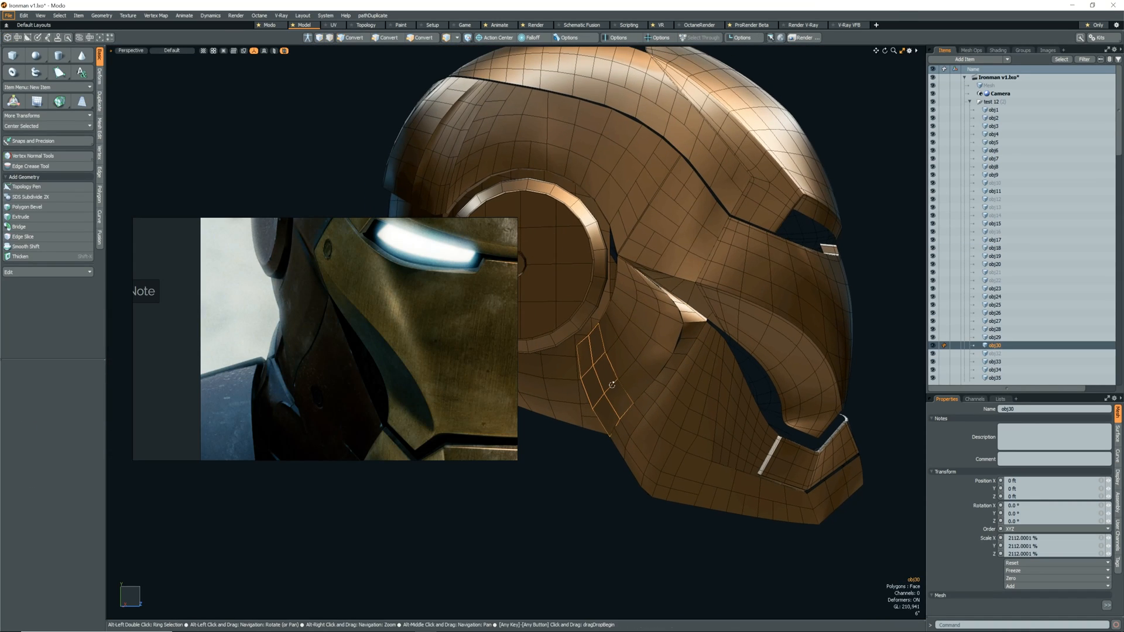
{"action": "left_click", "coordinate": [612, 383]}
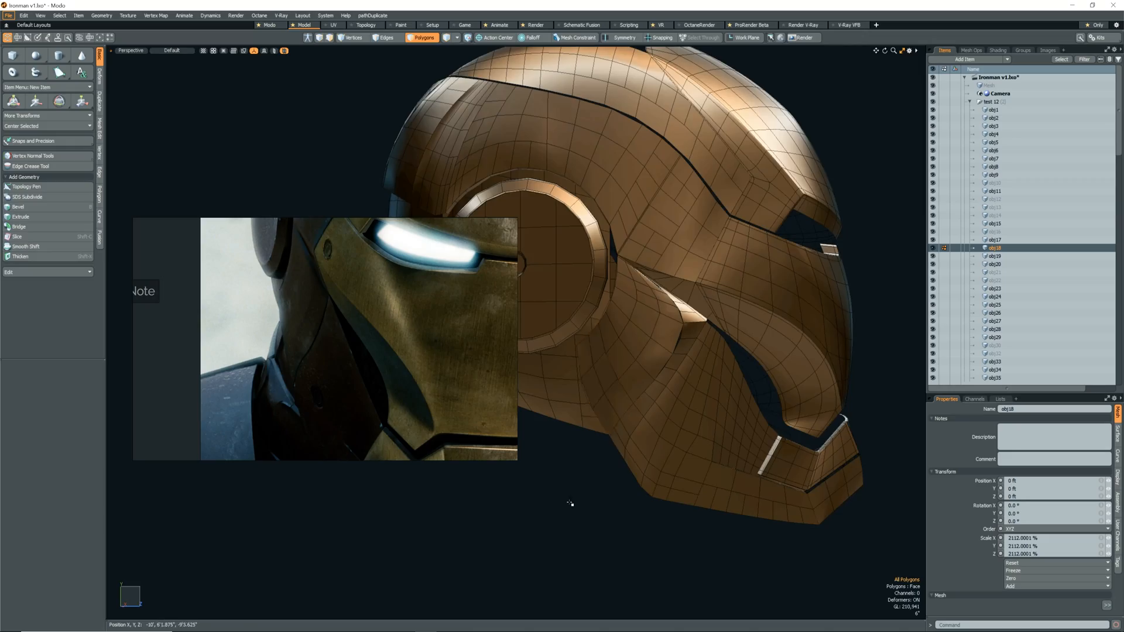
Try a Loop Slice on the side cheek panel and undo it.
{"action": "scroll", "coordinate": [618, 426], "scroll_direction": "up", "scroll_amount": 3}
{"action": "left_click_drag", "start_coordinate": [692, 352], "coordinate": [635, 393], "text": "alt"}
{"action": "key", "text": "alt+c"}
{"action": "key", "text": "ctrl+z"}
Select the border vertices along the gap between the side cheek panel and its upper ridge strip.
{"action": "scroll", "coordinate": [650, 502], "scroll_direction": "up", "scroll_amount": 3}
{"action": "mouse_move", "coordinate": [649, 501]}
{"action": "left_mouse_down", "text": "alt"}
{"action": "mouse_move", "coordinate": [657, 326]}
{"action": "mouse_move", "coordinate": [751, 411]}
{"action": "mouse_move", "coordinate": [647, 339]}
{"action": "mouse_move", "coordinate": [639, 360]}
{"action": "left_mouse_up", "text": "alt"}
{"action": "scroll", "coordinate": [647, 339], "scroll_direction": "down", "scroll_amount": 8}
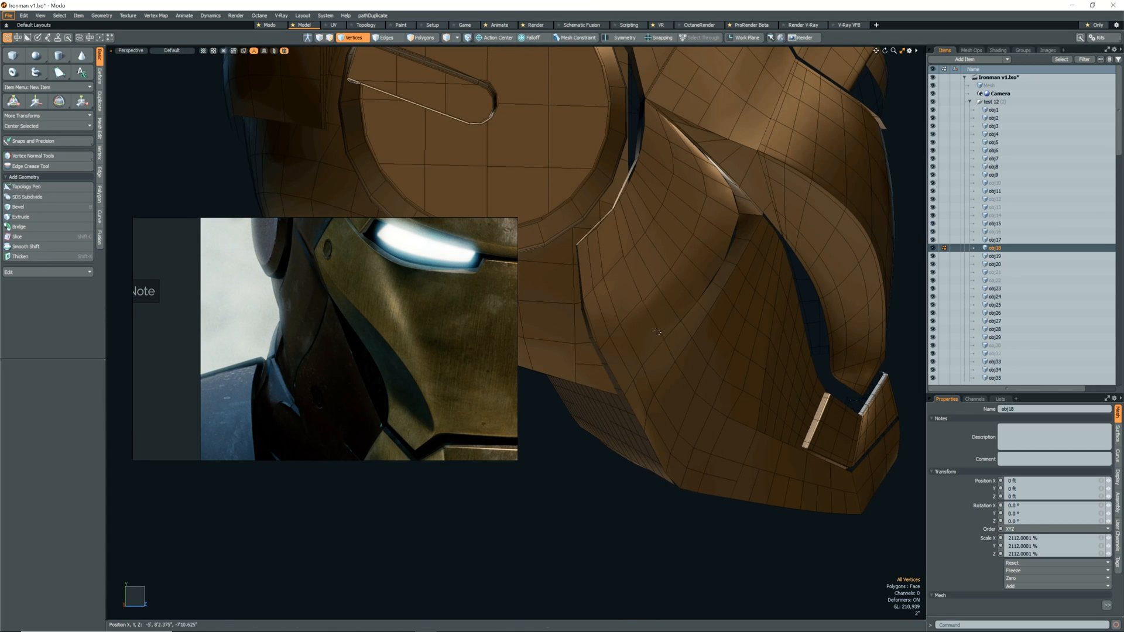
{"action": "left_click_drag", "start_coordinate": [693, 329], "coordinate": [666, 360], "text": "alt"}
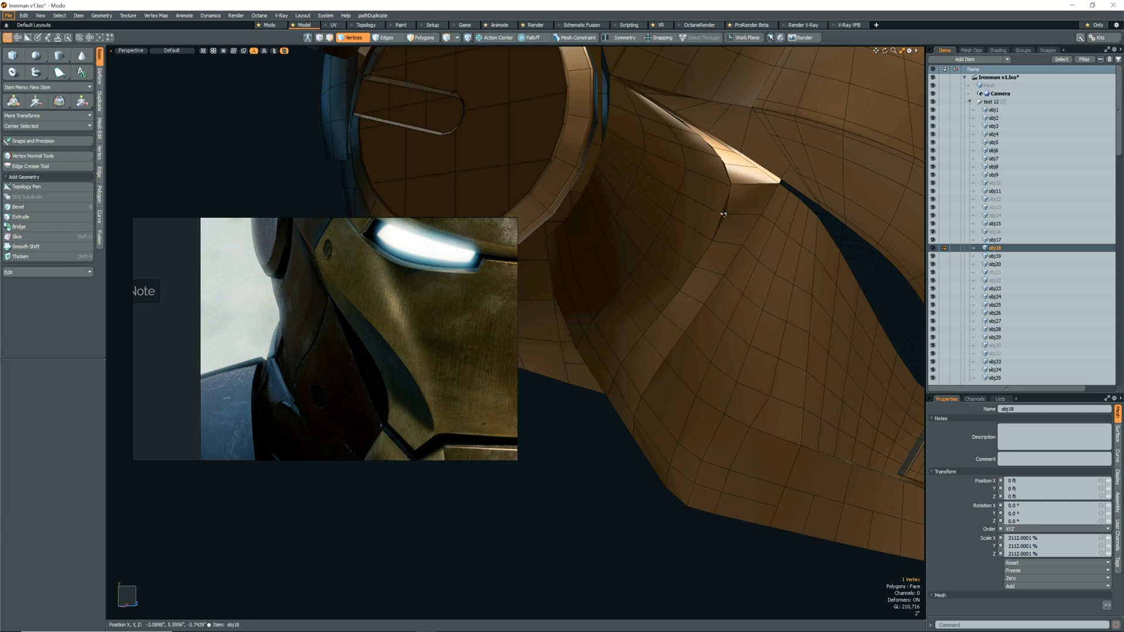
{"action": "scroll", "coordinate": [742, 182], "scroll_direction": "up", "scroll_amount": 5}
{"action": "left_click_drag", "start_coordinate": [742, 182], "coordinate": [723, 298], "text": "alt"}
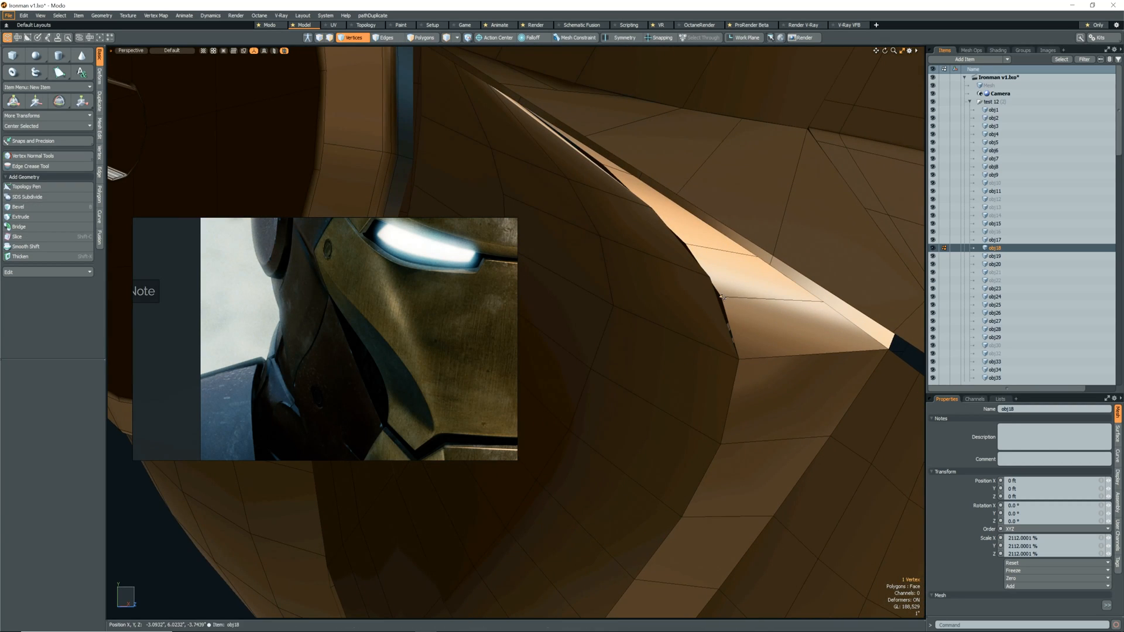
{"action": "left_click_drag", "start_coordinate": [666, 214], "coordinate": [625, 365], "text": "alt"}
{"action": "left_click", "coordinate": [704, 383]}
{"action": "key", "text": "alt+1"}
Slice the side cheek panel's edges near the narrow tip of its upper ridge, placing a point at about 39 %.
{"action": "key", "text": "c"}
{"action": "key", "text": "space"}
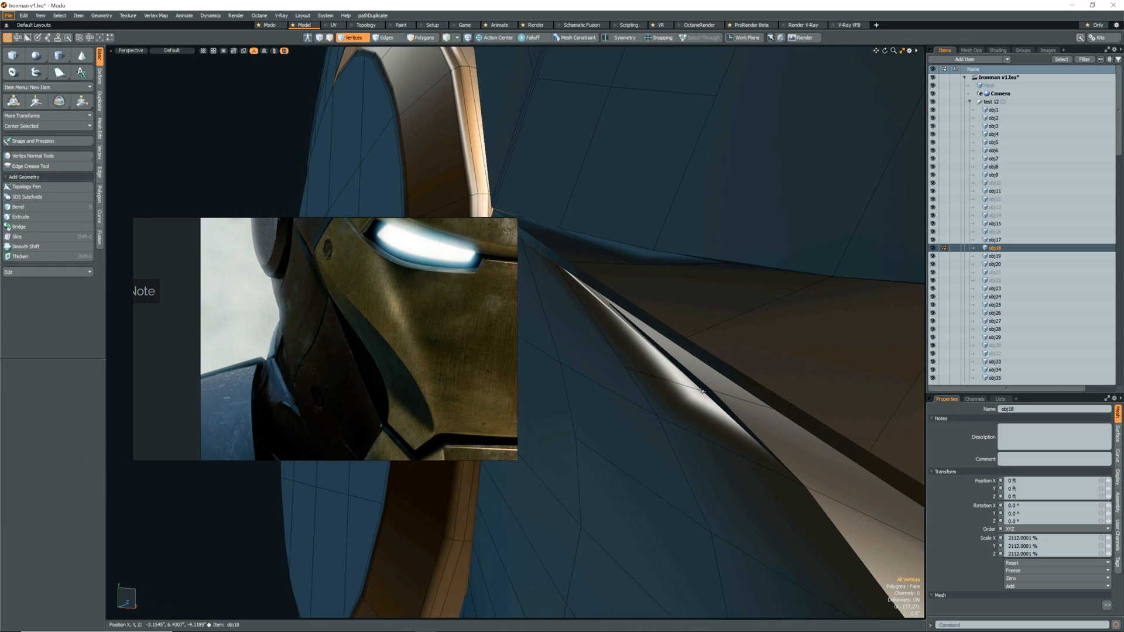
{"action": "key", "text": "Home"}
{"action": "mouse_move", "coordinate": [711, 390]}
{"action": "left_mouse_down", "text": "alt"}
{"action": "mouse_move", "coordinate": [724, 398]}
{"action": "mouse_move", "coordinate": [703, 448]}
{"action": "mouse_move", "coordinate": [650, 404]}
{"action": "mouse_move", "coordinate": [709, 378]}
{"action": "mouse_move", "coordinate": [700, 394]}
{"action": "left_mouse_up", "text": "alt"}
{"action": "key", "text": "shift+s"}
{"action": "scroll", "coordinate": [681, 362], "scroll_direction": "up", "scroll_amount": 4}
{"action": "key", "text": "space"}
{"action": "scroll", "coordinate": [714, 377], "scroll_direction": "down", "scroll_amount": 4}
{"action": "key", "text": "c"}
{"action": "left_click", "coordinate": [711, 416]}
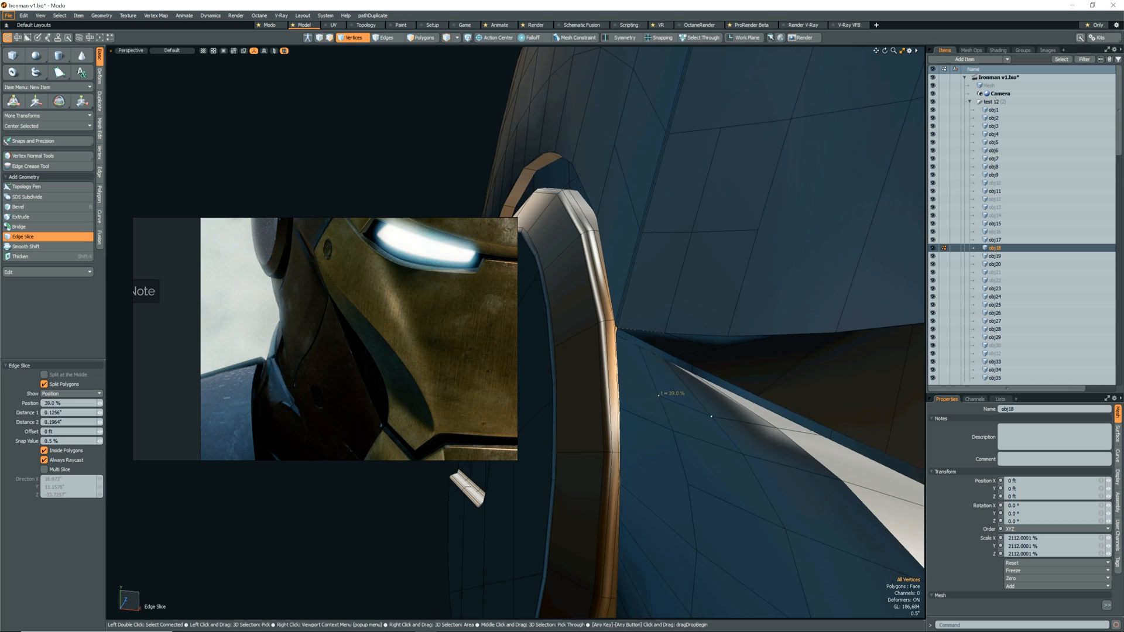
Use Edge Slice on the side cheek panel's border next to the ear ring.
{"action": "key", "text": "space"}
{"action": "left_click_drag", "start_coordinate": [691, 404], "coordinate": [725, 424], "text": "alt"}
{"action": "scroll", "coordinate": [691, 386], "scroll_direction": "up", "scroll_amount": 2}
{"action": "key", "text": "c"}
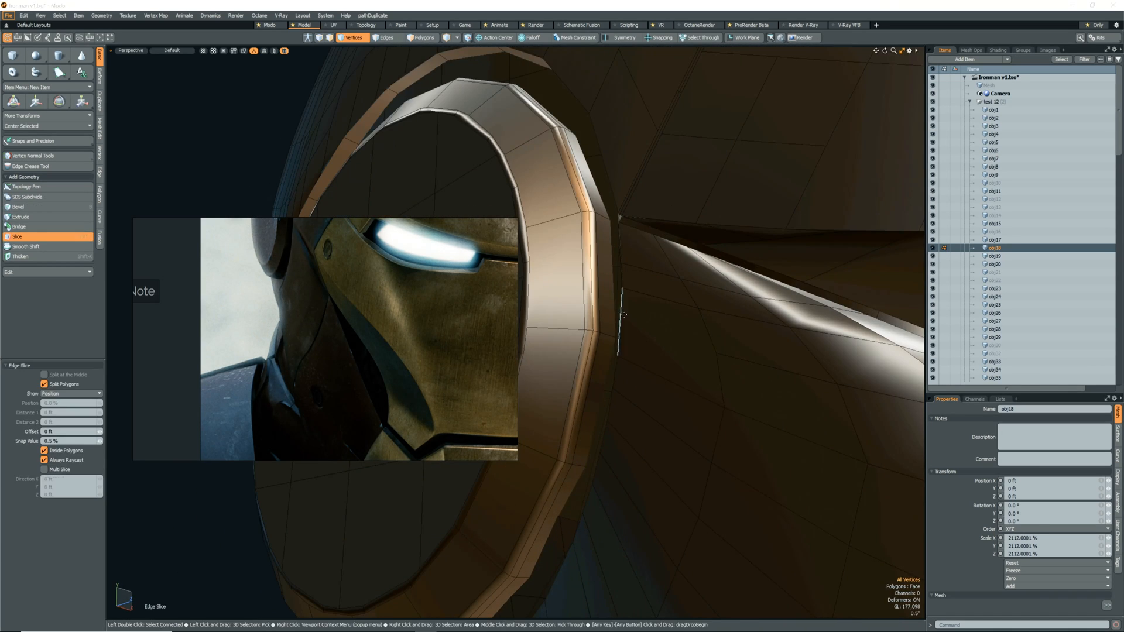
{"action": "key", "text": "space"}
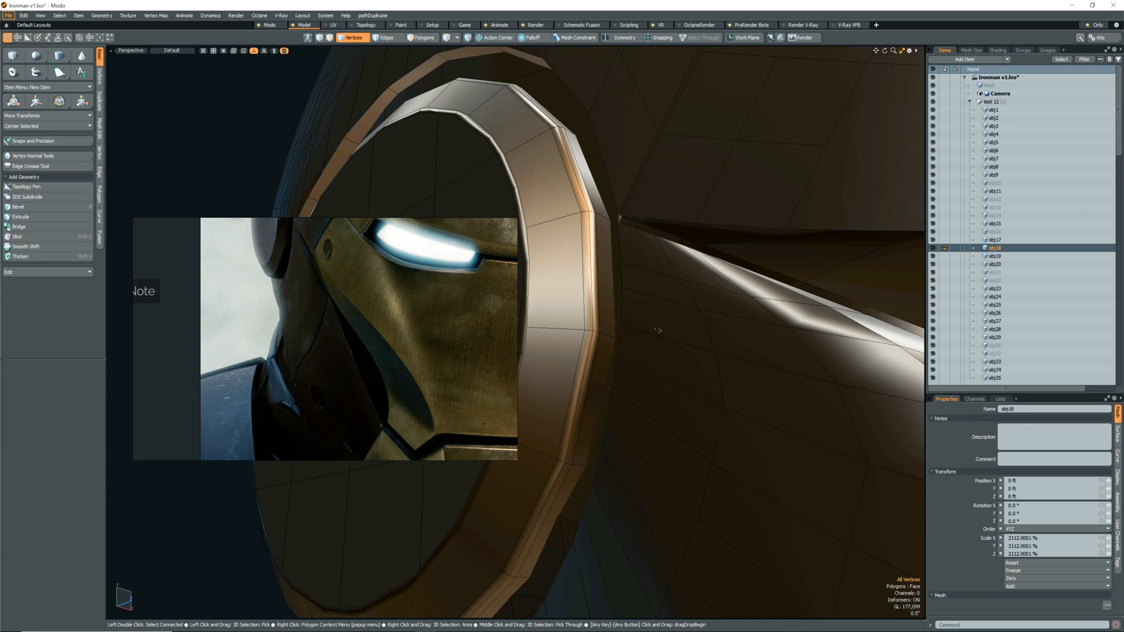
{"action": "scroll", "coordinate": [658, 330], "scroll_direction": "down", "scroll_amount": 4}
{"action": "left_click_drag", "start_coordinate": [658, 330], "coordinate": [645, 407], "text": "alt"}
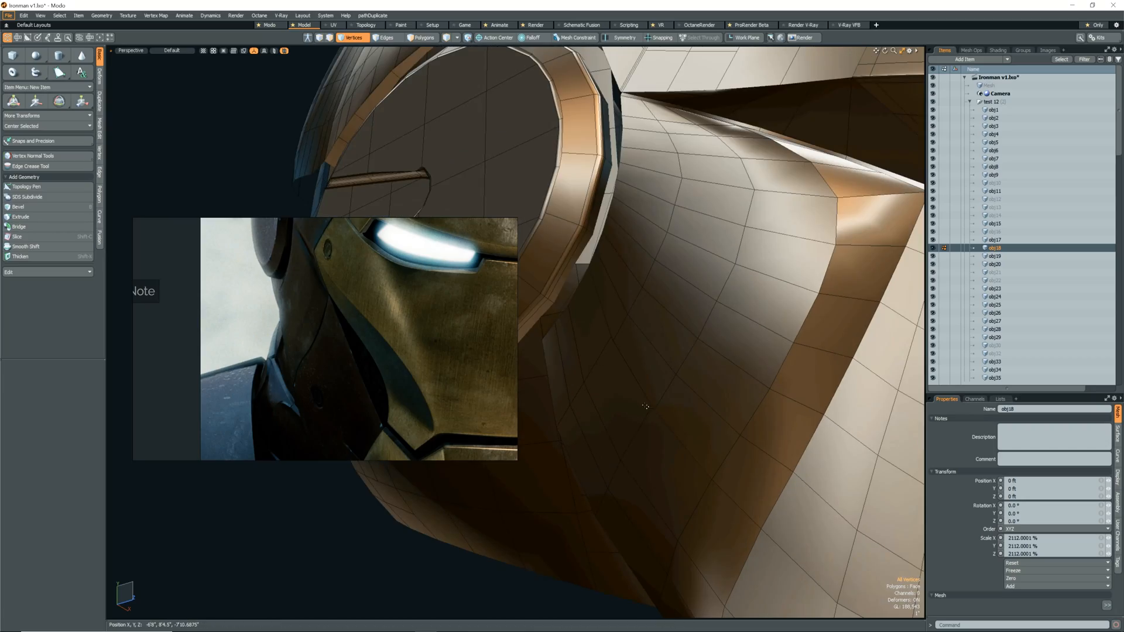
Switch the side cheek panel to Catmull-Clark subdivision, comparing it with the unsmoothed faces to check the surface.
{"action": "key", "text": "shift+Tab"}
{"action": "scroll", "coordinate": [598, 291], "scroll_direction": "down", "scroll_amount": 5}
{"action": "left_click_drag", "start_coordinate": [598, 290], "coordinate": [719, 500], "text": "alt"}
{"action": "scroll", "coordinate": [734, 310], "scroll_direction": "up", "scroll_amount": 5}
{"action": "key", "text": "shift+Tab"}
{"action": "scroll", "coordinate": [728, 409], "scroll_direction": "down", "scroll_amount": 3}
{"action": "key", "text": "shift+Tab"}
{"action": "scroll", "coordinate": [752, 404], "scroll_direction": "down", "scroll_amount": 4}
{"action": "scroll", "coordinate": [731, 396], "scroll_direction": "up", "scroll_amount": 5}
{"action": "key", "text": "shift+Tab"}
{"action": "scroll", "coordinate": [743, 405], "scroll_direction": "down", "scroll_amount": 5}
{"action": "scroll", "coordinate": [734, 422], "scroll_direction": "up", "scroll_amount": 6}
{"action": "scroll", "coordinate": [736, 423], "scroll_direction": "down", "scroll_amount": 5}
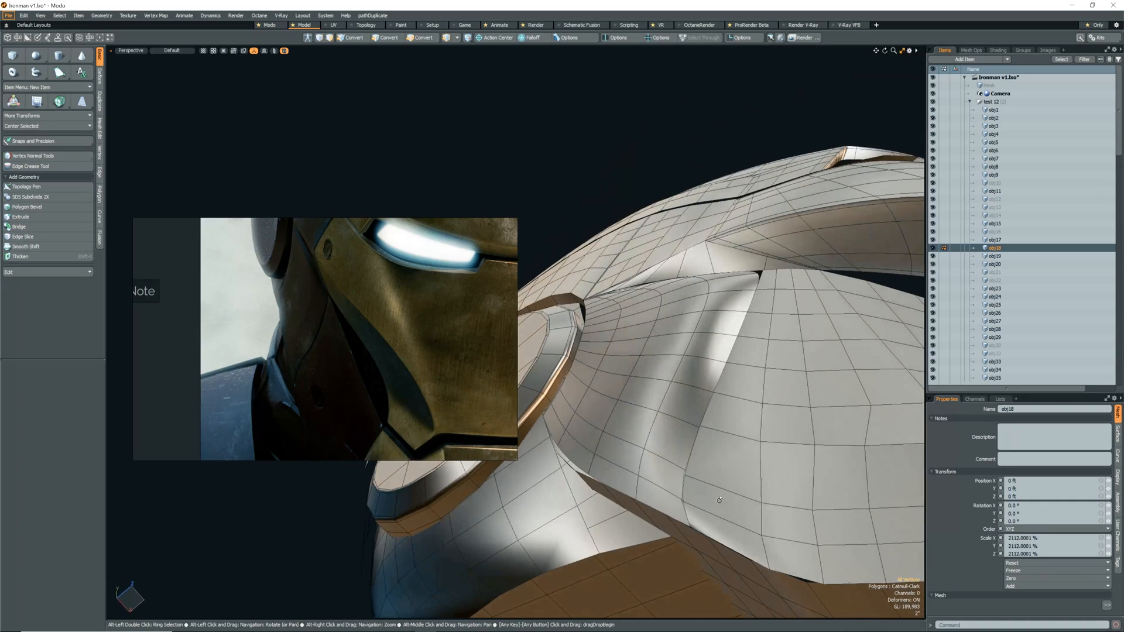
{"action": "key", "text": "2"}
{"action": "left_click", "coordinate": [673, 488]}
{"action": "key", "text": "alt+c"}
{"action": "key", "text": "ctrl+z"}
Select an edge loop on the side cheek panel near its crease and slide it along the surface.
{"action": "double_click", "coordinate": [639, 462]}
{"action": "key", "text": "alt+s"}
{"action": "left_click_drag", "start_coordinate": [649, 477], "coordinate": [654, 410], "text": "alt"}
{"action": "scroll", "coordinate": [681, 412], "scroll_direction": "down", "scroll_amount": 5}
{"action": "scroll", "coordinate": [750, 334], "scroll_direction": "up", "scroll_amount": 4}
Slide the single edge near the lower end of the side cheek panel's crease by about 26.2 %.
{"action": "key", "text": "space"}
{"action": "left_click", "coordinate": [595, 526]}
{"action": "key", "text": "alt+s"}
{"action": "key", "text": "space"}
{"action": "key", "text": "alt+s"}
{"action": "left_click_drag", "start_coordinate": [602, 523], "coordinate": [643, 512]}
{"action": "left_click_drag", "start_coordinate": [644, 512], "coordinate": [711, 492], "text": "alt"}
{"action": "key", "text": "space"}
{"action": "key", "text": "alt+s"}
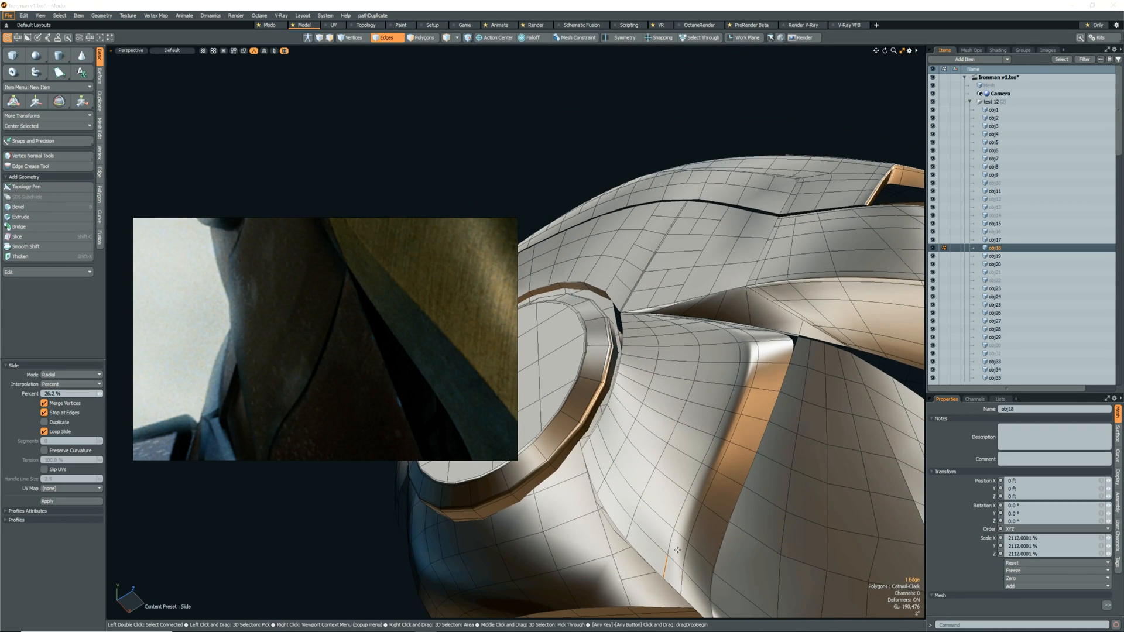
Select the six edges running beside the side cheek panel's crease and slide them to even out the spacing.
{"action": "key", "text": "space"}
{"action": "left_click", "coordinate": [671, 544], "text": "shift"}
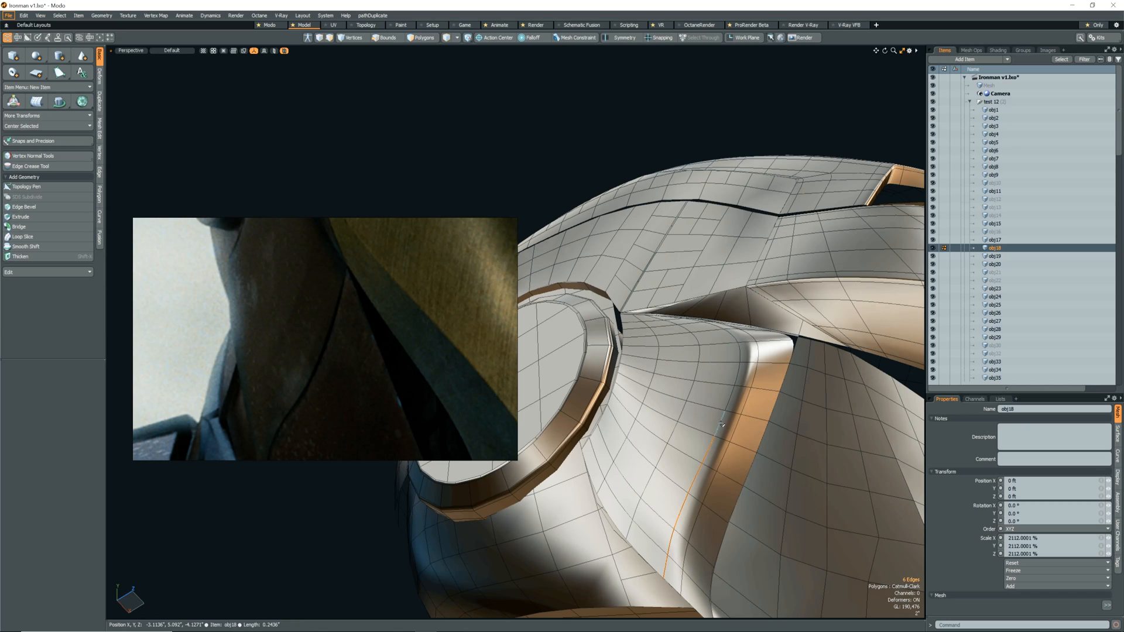
{"action": "left_click", "coordinate": [724, 422], "text": "shift"}
{"action": "left_click_drag", "start_coordinate": [723, 422], "coordinate": [699, 456], "text": "alt"}
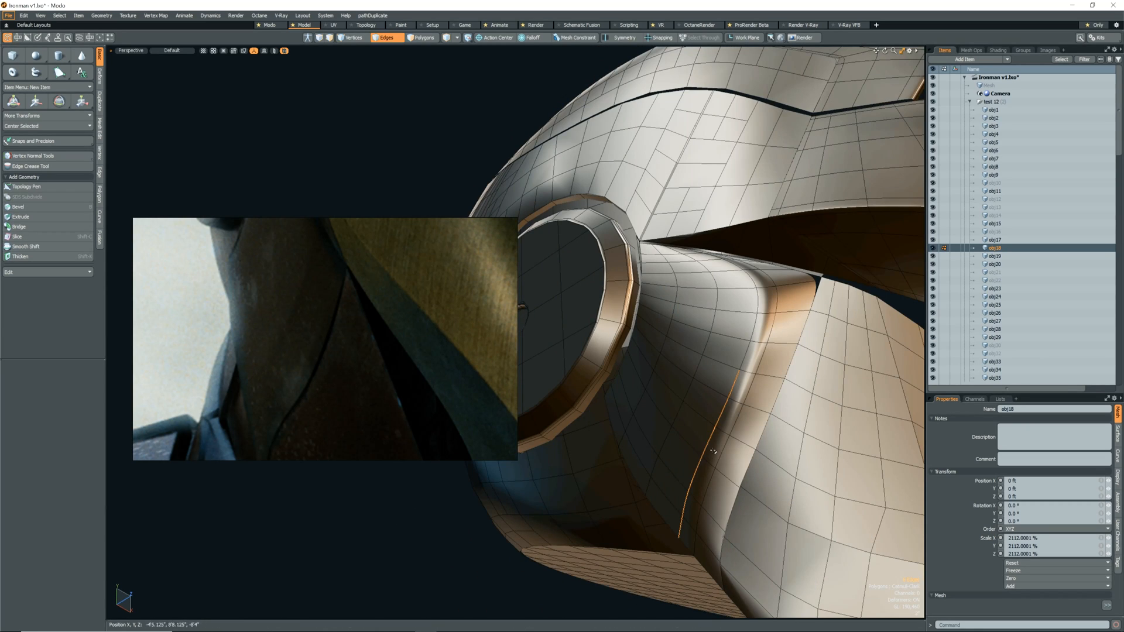
{"action": "key", "text": "alt+s"}
{"action": "key", "text": "space"}
{"action": "left_click", "coordinate": [708, 408]}
{"action": "key", "text": "alt+s"}
{"action": "left_click_drag", "start_coordinate": [708, 409], "coordinate": [726, 417]}
{"action": "key", "text": "space"}
Select six vertices around the upper bend of the side cheek panel's crease and move them.
{"action": "key", "text": "1"}
{"action": "key", "text": "alt+s"}
{"action": "left_click", "coordinate": [692, 446]}
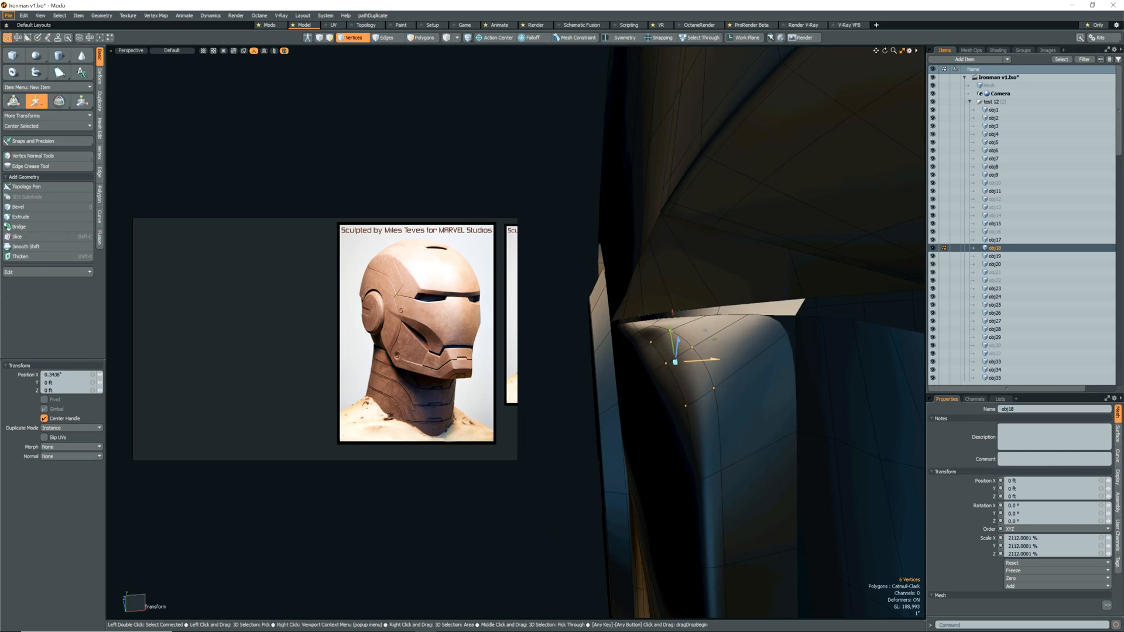
{"action": "left_click_drag", "start_coordinate": [672, 358], "coordinate": [668, 385], "text": "alt"}
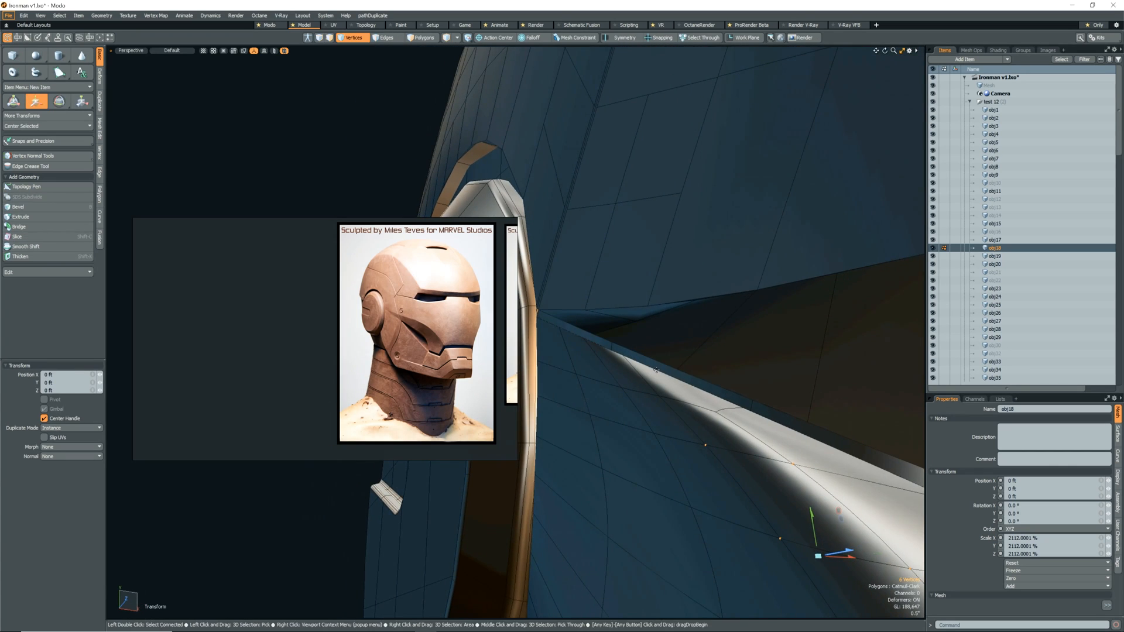
Use Edge Slice near the side cheek panel's narrow rear tip, placing a point at 42.5 %.
{"action": "mouse_move", "coordinate": [697, 398]}
{"action": "left_mouse_down", "text": "alt"}
{"action": "mouse_move", "coordinate": [711, 408]}
{"action": "mouse_move", "coordinate": [693, 413]}
{"action": "left_mouse_up", "text": "alt"}
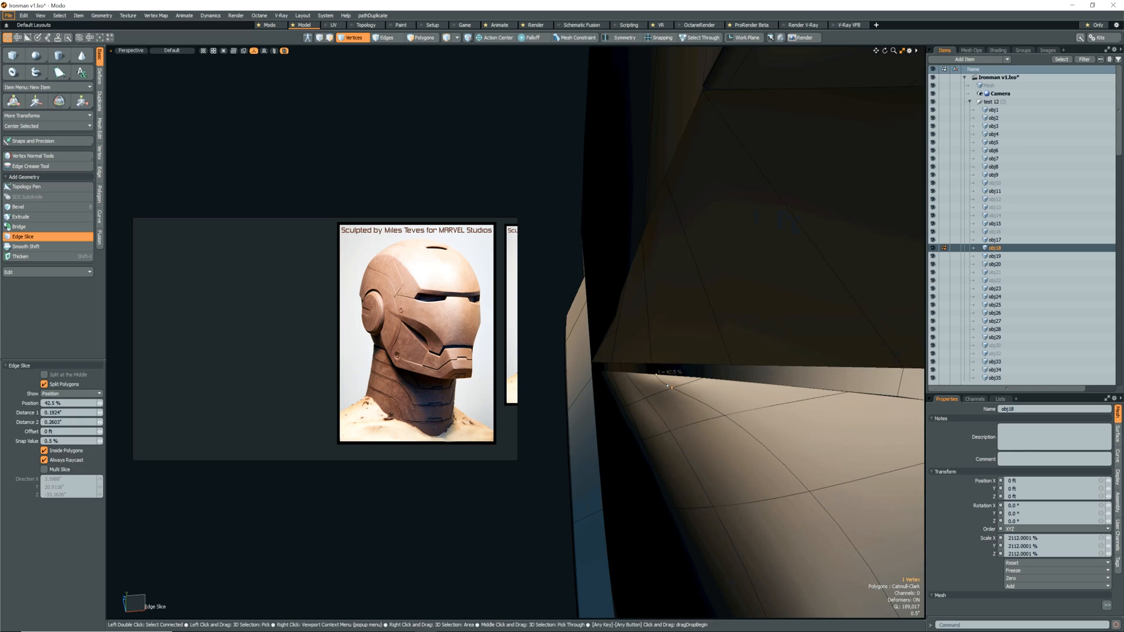
{"action": "left_click_drag", "start_coordinate": [705, 410], "coordinate": [725, 412], "text": "alt"}
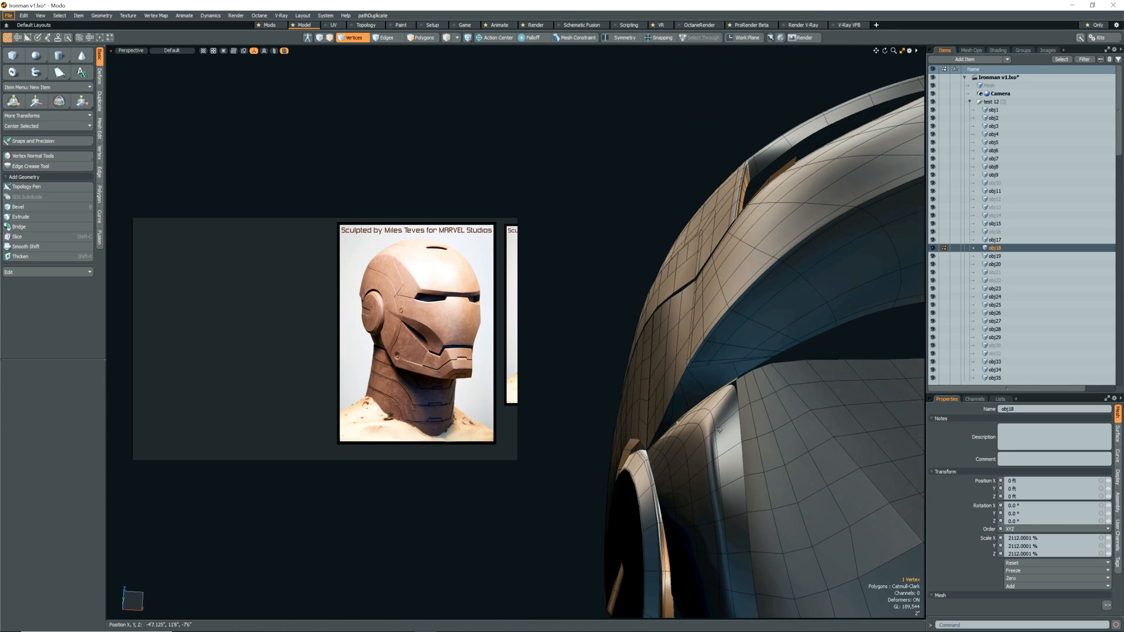
{"action": "left_click_drag", "start_coordinate": [724, 412], "coordinate": [698, 405], "text": "alt"}
Show the side cheek panel unsmoothed, select twelve vertices along its crease, and move them.
{"action": "key", "text": "Tab"}
{"action": "left_click_drag", "start_coordinate": [733, 338], "coordinate": [714, 383], "text": "alt"}
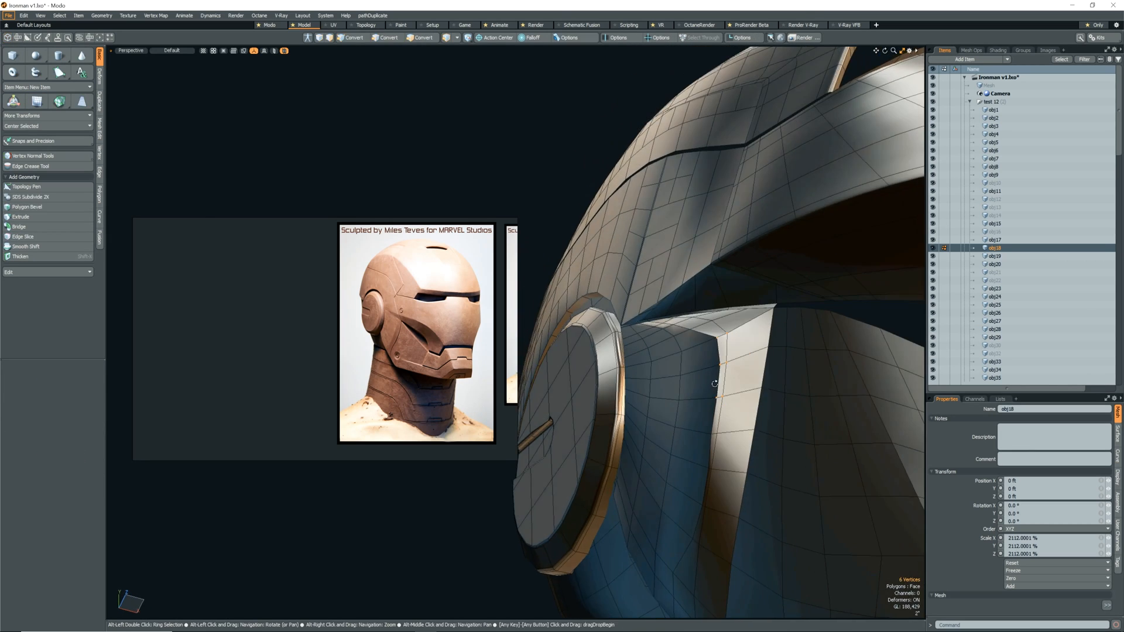
{"action": "right_click_drag", "start_coordinate": [697, 494], "coordinate": [711, 513], "text": "shift"}
{"action": "left_click_drag", "start_coordinate": [711, 515], "coordinate": [667, 522], "text": "alt"}
{"action": "key", "text": "w"}
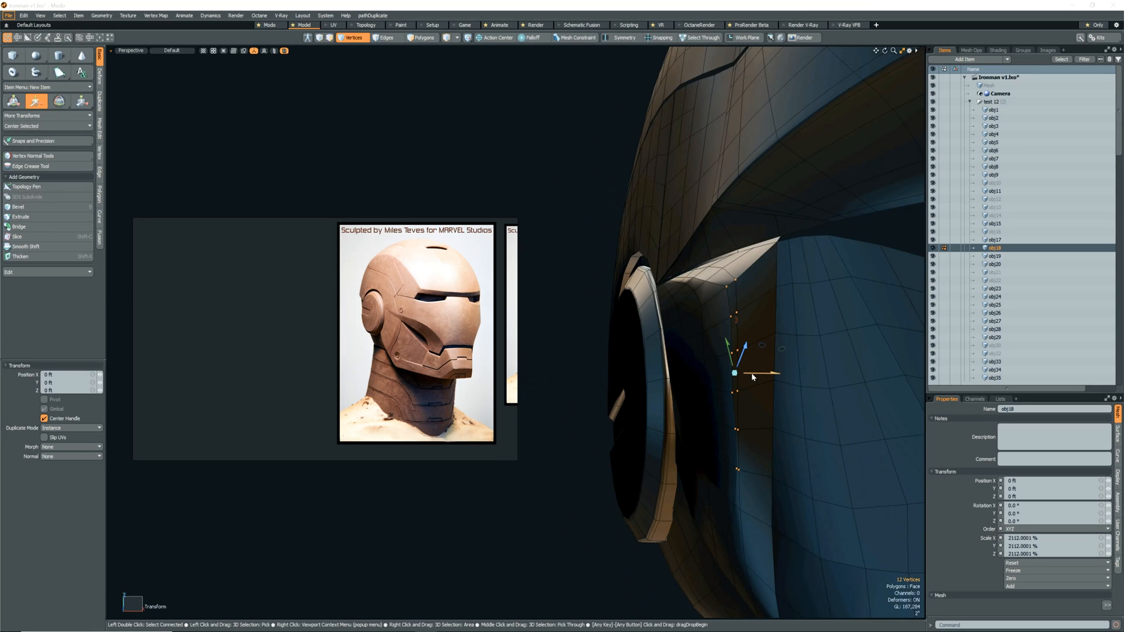
{"action": "left_click_drag", "start_coordinate": [746, 422], "coordinate": [738, 468], "text": "alt"}
Reduce the crease selection to the upper eight vertices, move them sideways, and turn subdivision smoothing back on.
{"action": "key", "text": "q"}
{"action": "right_click_drag", "start_coordinate": [713, 470], "coordinate": [738, 488]}
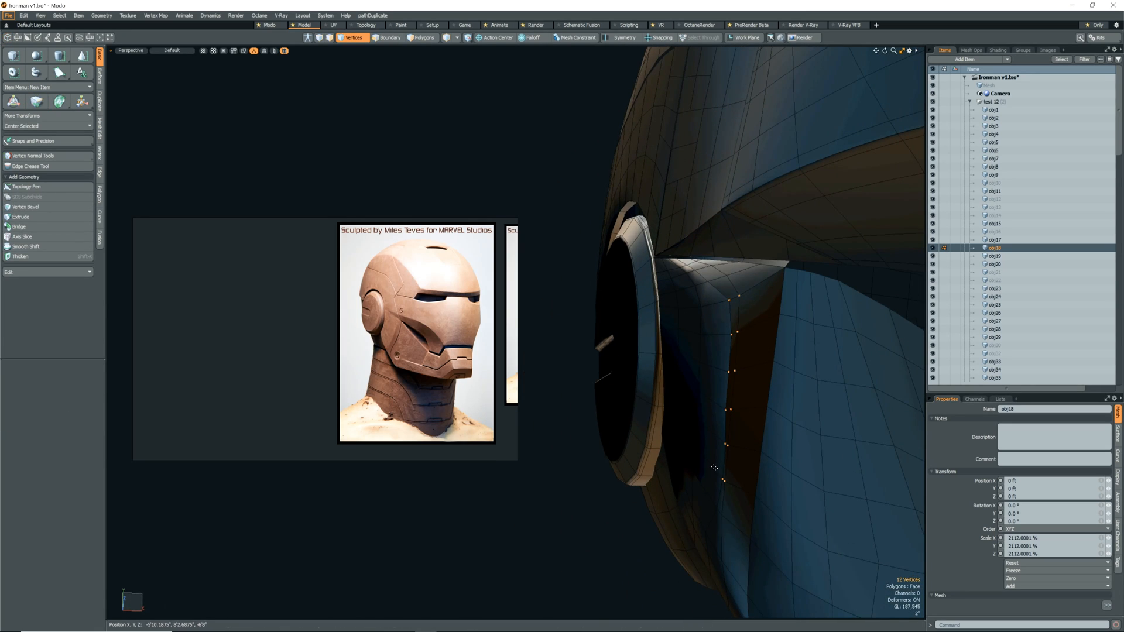
{"action": "key", "text": "w"}
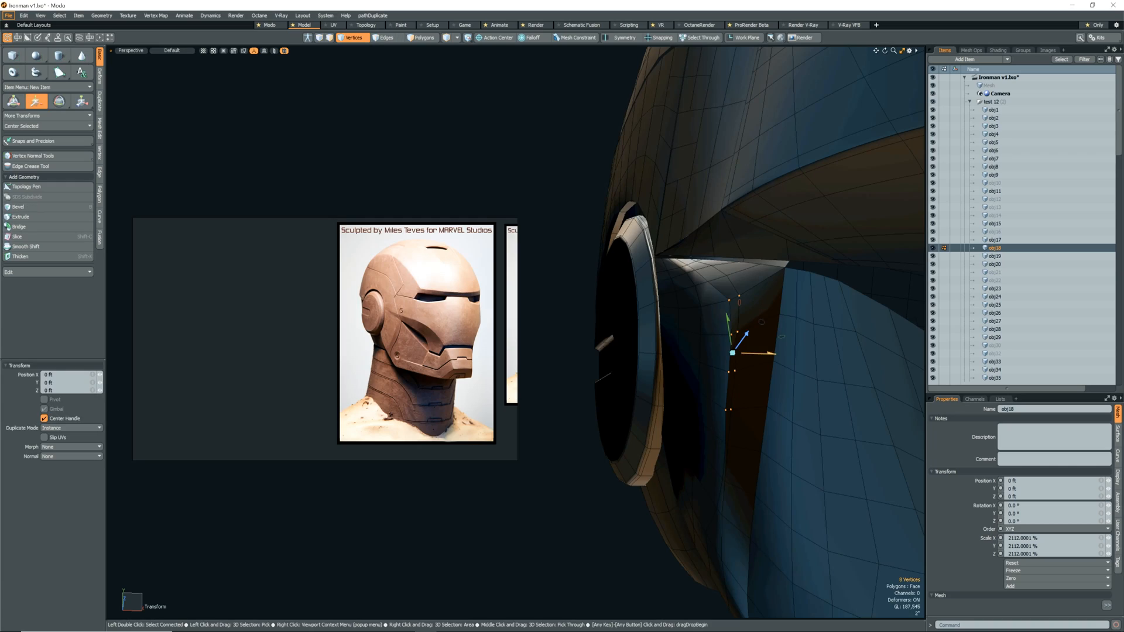
{"action": "left_click_drag", "start_coordinate": [774, 353], "coordinate": [736, 393], "text": "alt"}
{"action": "key", "text": "Tab"}
Slide an edge loop at the side cheek panel's crease, clear the selection, and compare the whole helmet with the reference.
{"action": "key", "text": "Escape"}
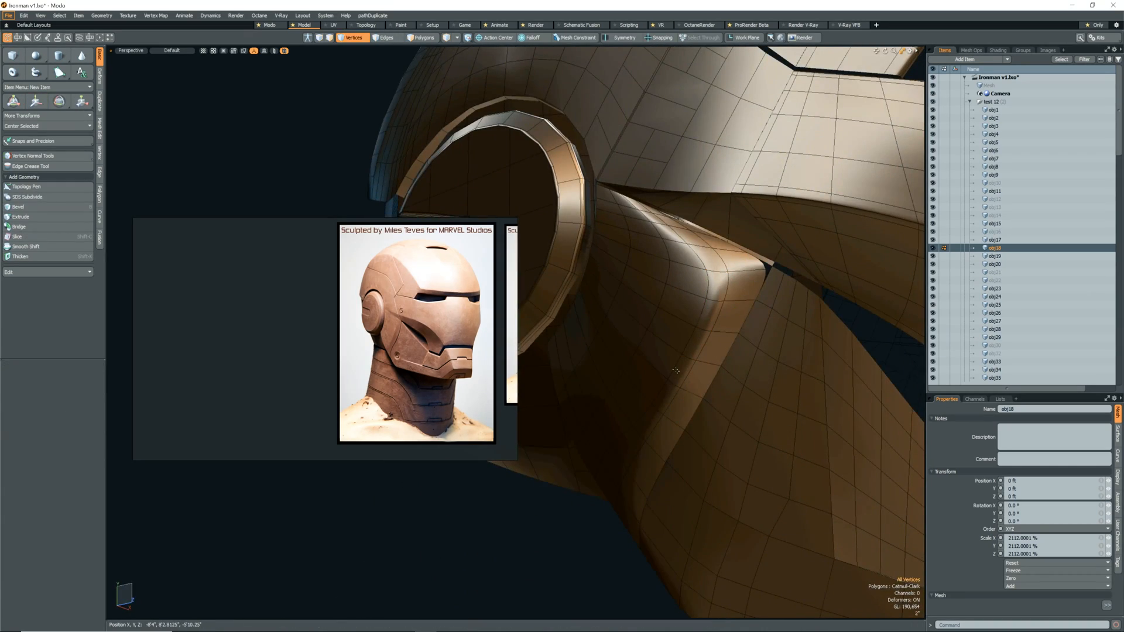
{"action": "key", "text": "l"}
{"action": "key", "text": "alt+s"}
{"action": "left_click_drag", "start_coordinate": [675, 365], "coordinate": [734, 315]}
{"action": "key", "text": "Escape"}
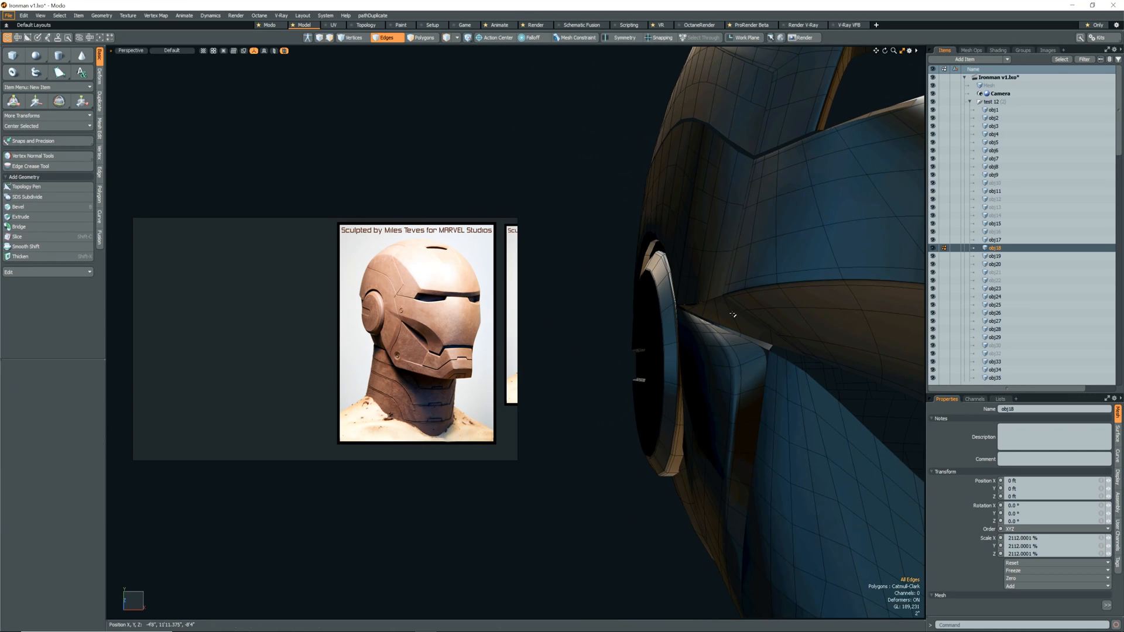
{"action": "mouse_move", "coordinate": [726, 382]}
{"action": "left_mouse_down", "text": "alt"}
{"action": "mouse_move", "coordinate": [747, 446]}
{"action": "mouse_move", "coordinate": [625, 514]}
{"action": "mouse_move", "coordinate": [656, 497]}
{"action": "mouse_move", "coordinate": [647, 482]}
{"action": "left_mouse_up", "text": "alt"}
{"action": "scroll", "coordinate": [625, 514], "scroll_direction": "down", "scroll_amount": 8}
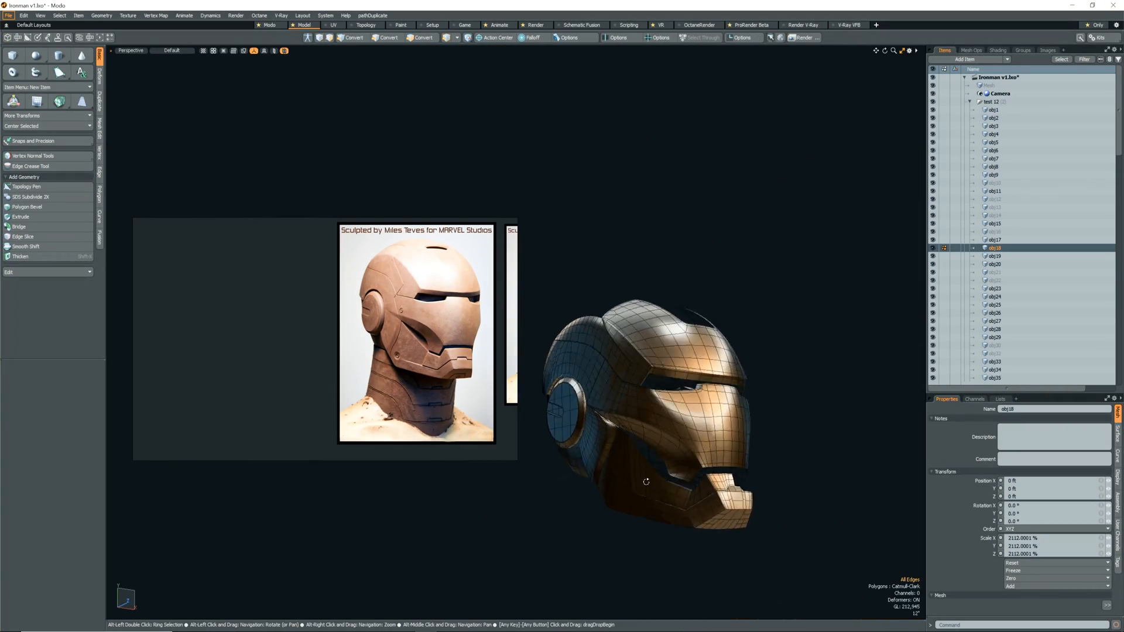
Select three vertices on the border of the side cheek panel's upper ridge and slide them toward its front corner.
{"action": "scroll", "coordinate": [647, 481], "scroll_direction": "up", "scroll_amount": 10}
{"action": "left_click", "coordinate": [579, 443]}
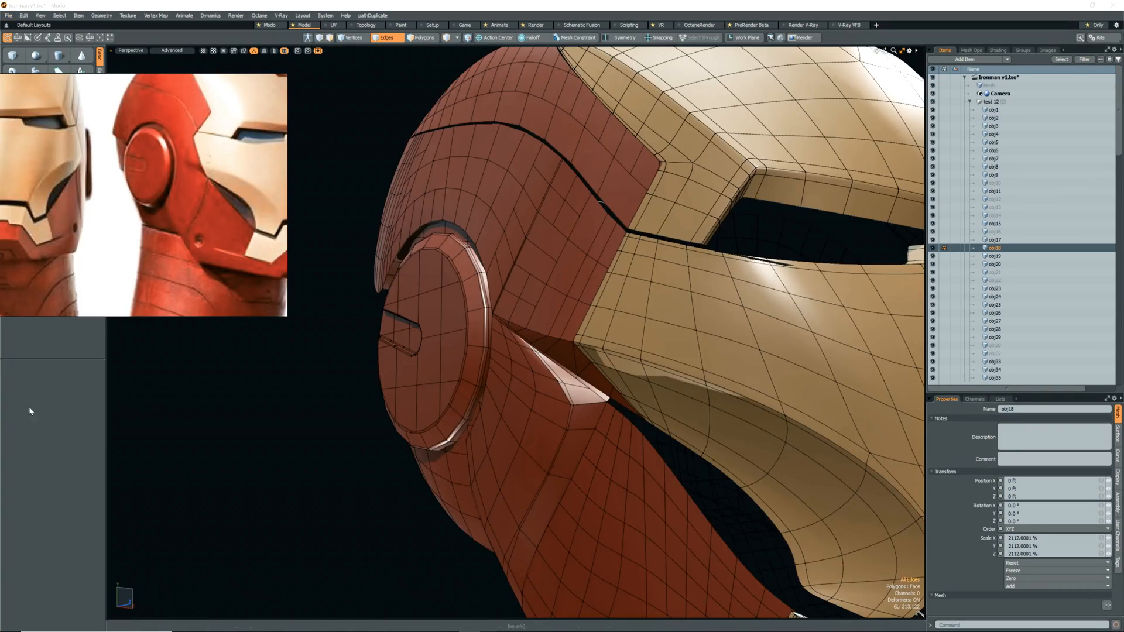
{"action": "left_click_drag", "start_coordinate": [562, 410], "coordinate": [571, 424], "text": "alt"}
{"action": "scroll", "coordinate": [572, 424], "scroll_direction": "up", "scroll_amount": 3}
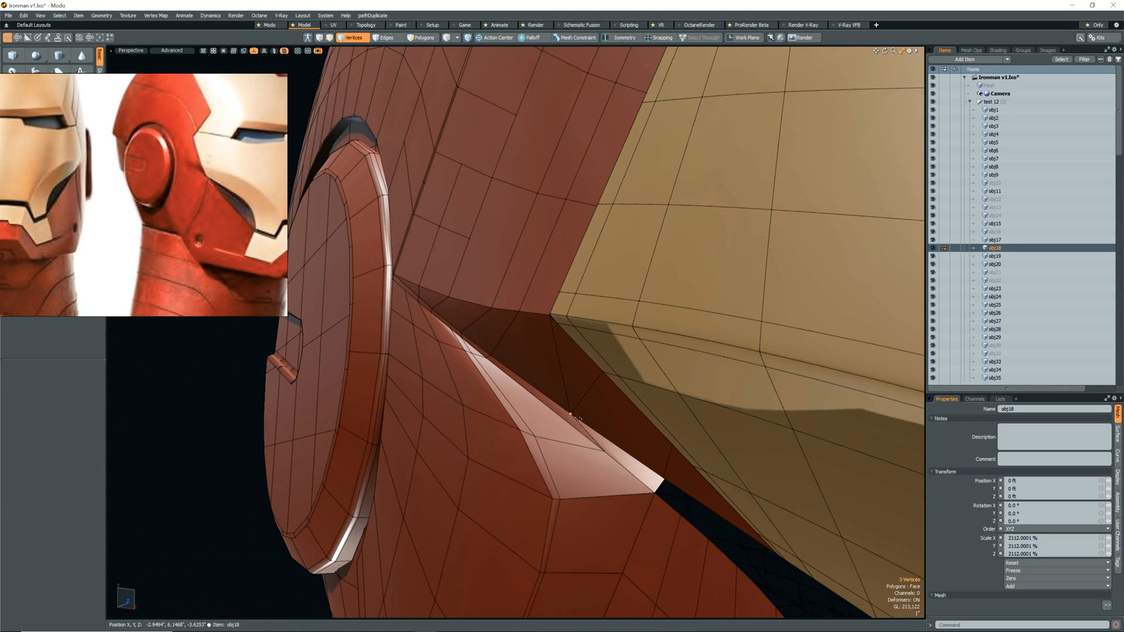
{"action": "key", "text": "shift+s"}
{"action": "key", "text": "Escape"}
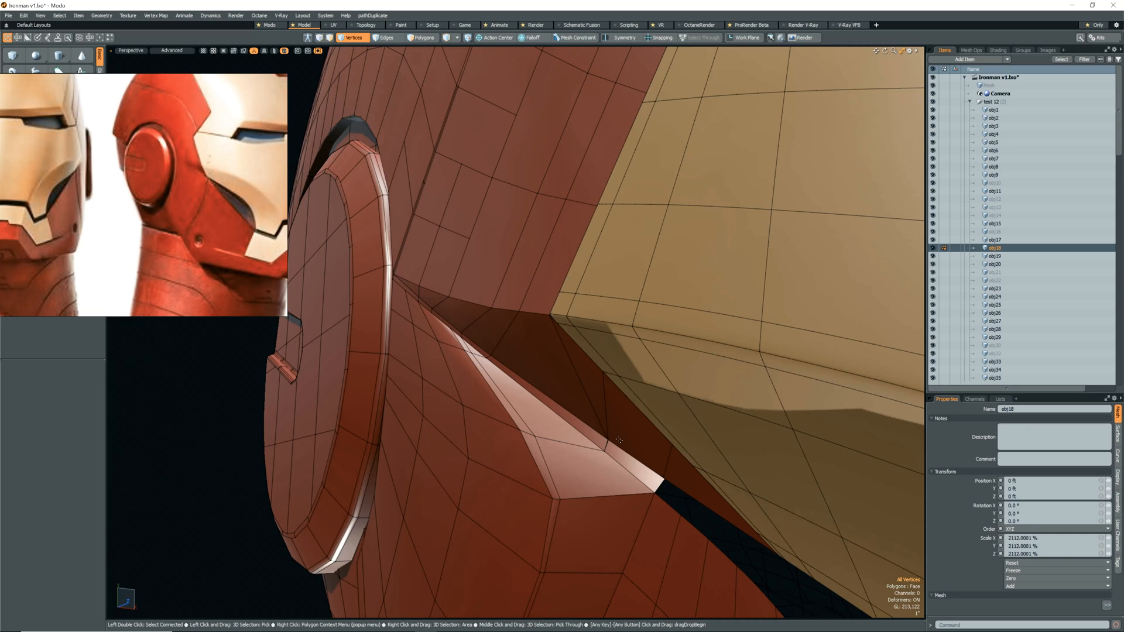
Join the overlapping border vertices on the side cheek panel's upper ridge.
{"action": "left_click", "coordinate": [619, 442]}
{"action": "key", "text": "ctrl+j"}
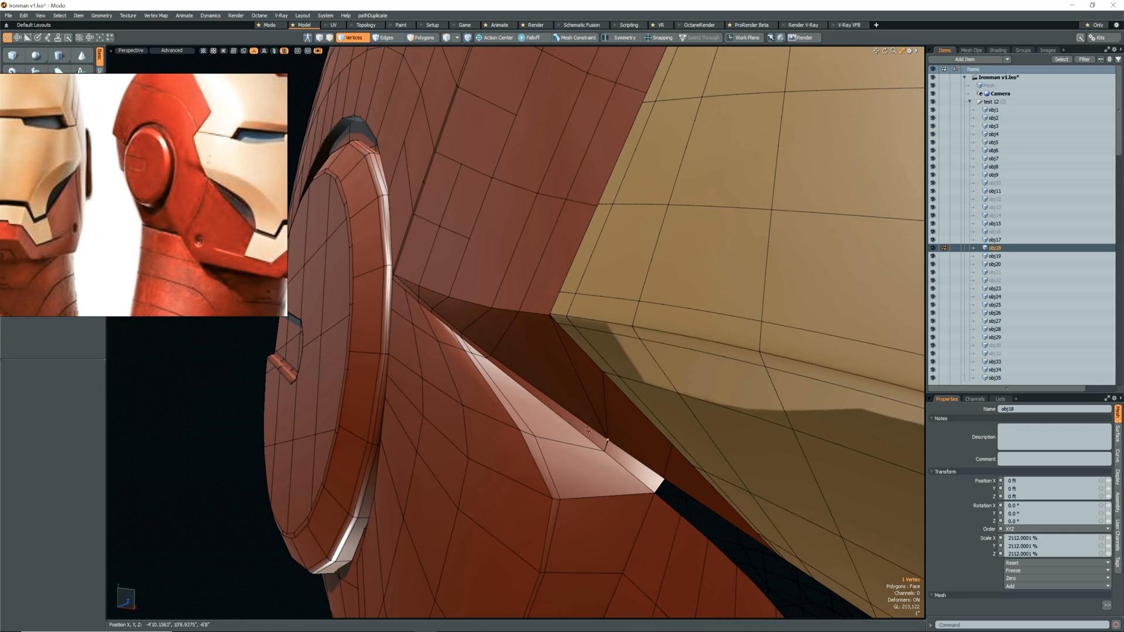
{"action": "key", "text": "ctrl+j"}
{"action": "key", "text": "Return"}
Try to join the vertices at the front corner of the side cheek panel's upper ridge.
{"action": "left_click_drag", "start_coordinate": [619, 466], "coordinate": [559, 458], "text": "alt"}
{"action": "left_click_drag", "start_coordinate": [643, 450], "coordinate": [653, 457]}
{"action": "left_click", "coordinate": [633, 467]}
{"action": "key", "text": "ctrl+j"}
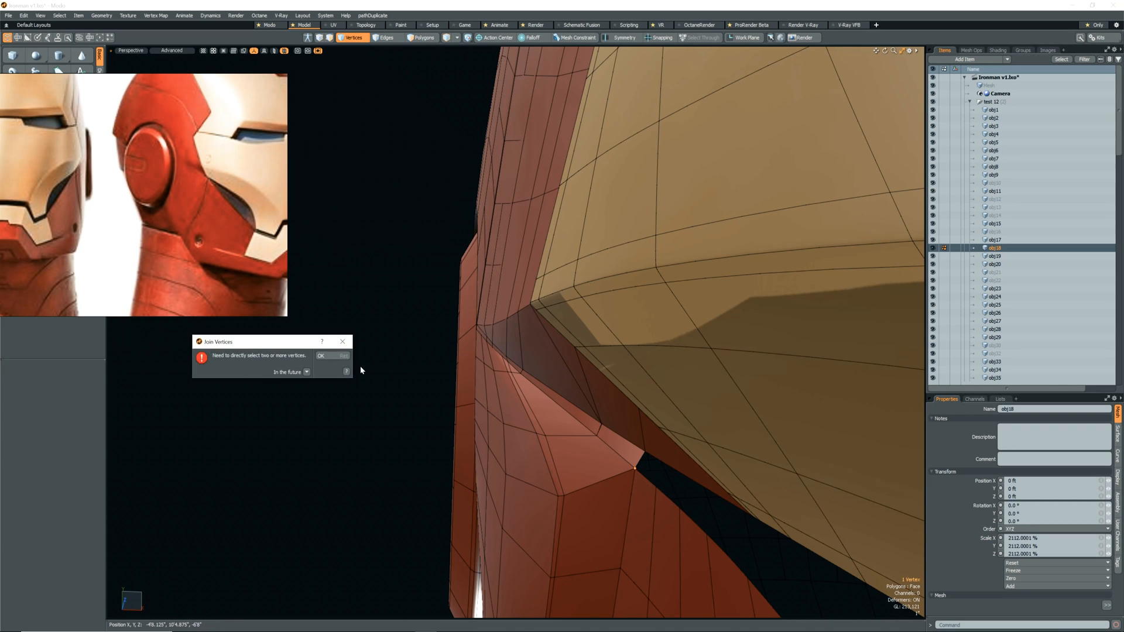
{"action": "left_click", "coordinate": [332, 356]}
Switch the side cheek panel to Catmull-Clark subdivision and inspect the smoothing around the joined ridge vertices.
{"action": "key", "text": "shift+Tab"}
{"action": "scroll", "coordinate": [600, 430], "scroll_direction": "up", "scroll_amount": 5}
{"action": "left_click_drag", "start_coordinate": [605, 434], "coordinate": [685, 472], "text": "alt"}
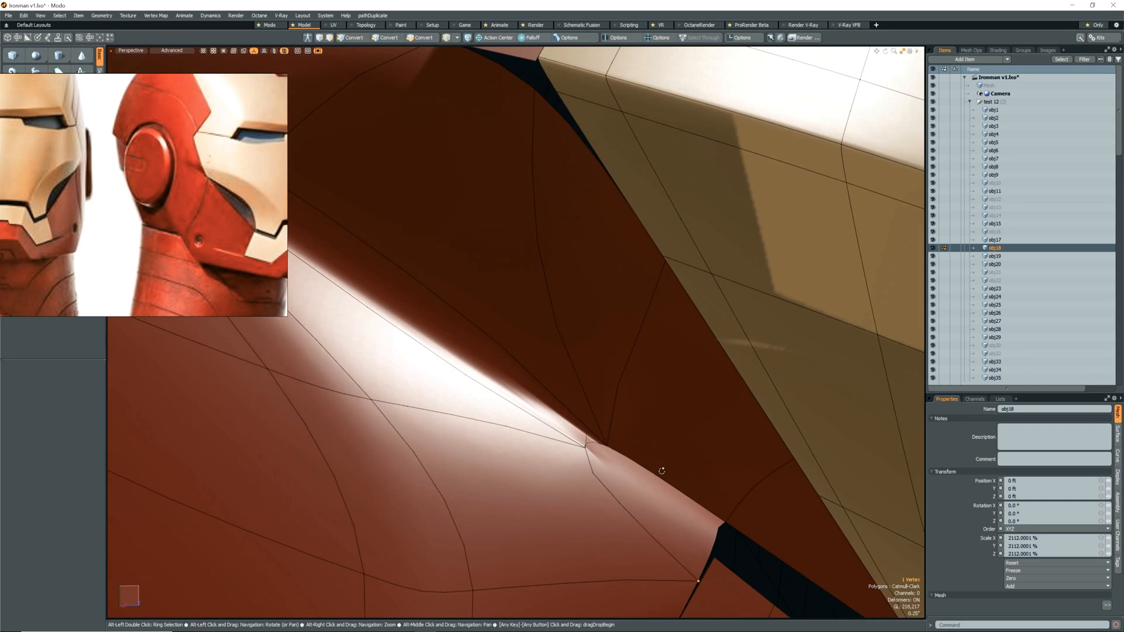
{"action": "scroll", "coordinate": [595, 443], "scroll_direction": "up", "scroll_amount": 5}
{"action": "left_click_drag", "start_coordinate": [596, 444], "coordinate": [570, 382], "text": "alt"}
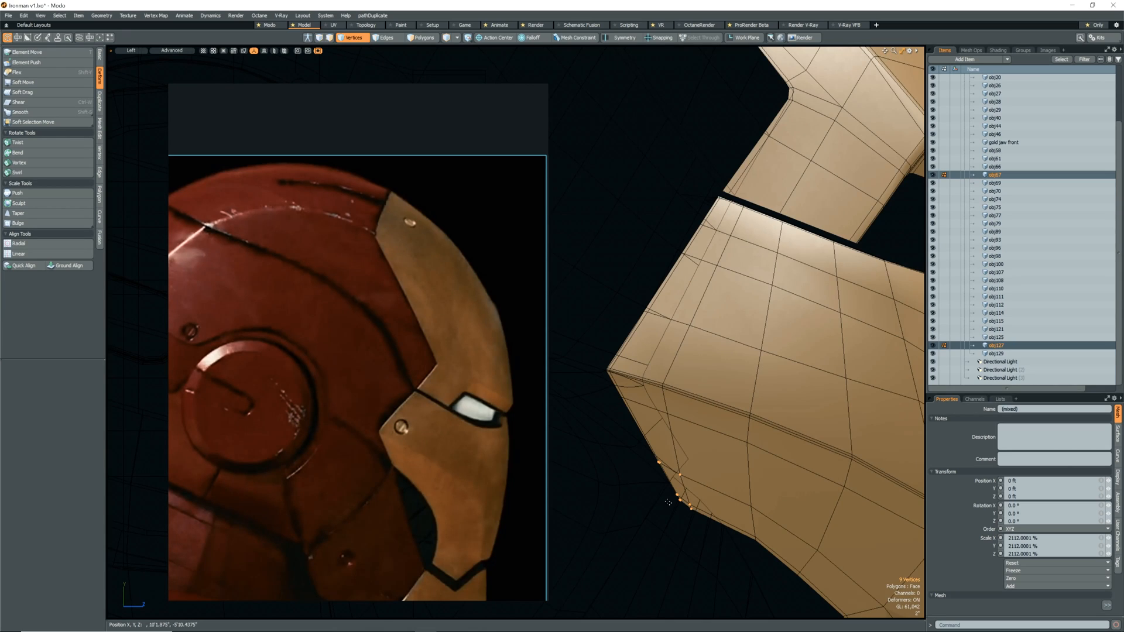
{"action": "left_click", "coordinate": [640, 432]}
{"action": "left_click_drag", "start_coordinate": [663, 473], "coordinate": [641, 432]}
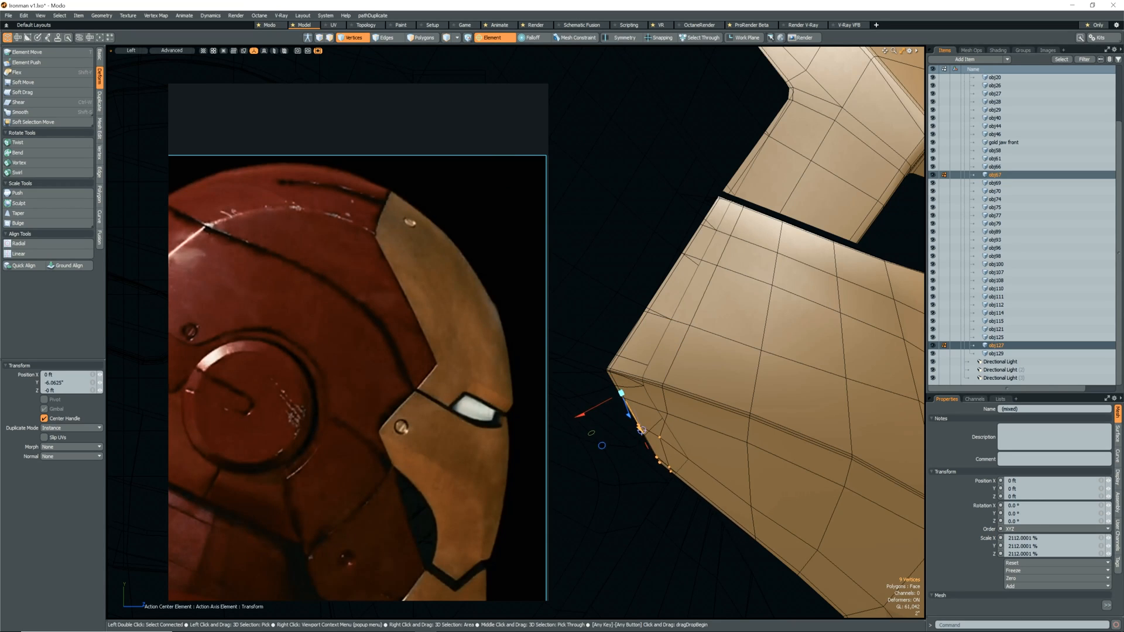
{"action": "key", "text": "ctrl+z"}
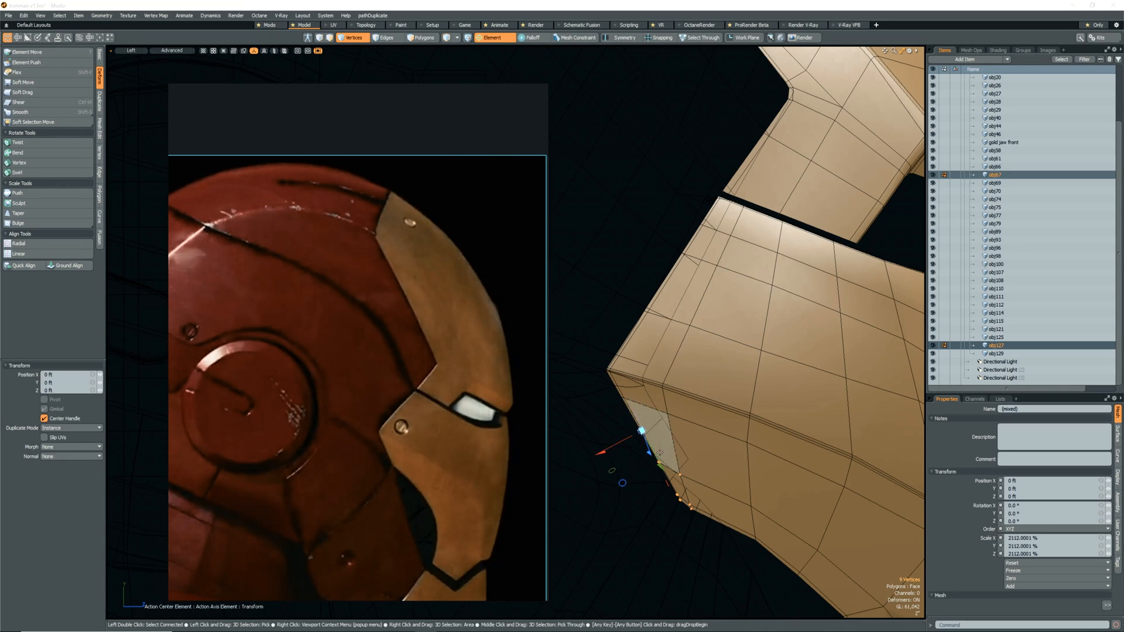
{"action": "scroll", "coordinate": [714, 413], "scroll_direction": "down", "scroll_amount": 3}
{"action": "key", "text": "space"}
Select the vertices along the rear border of the gold face plates and move them 0.875 inch with the element action center.
{"action": "scroll", "coordinate": [706, 381], "scroll_direction": "up", "scroll_amount": 3}
{"action": "right_click_drag", "start_coordinate": [721, 497], "coordinate": [596, 371], "text": "shift"}
{"action": "right_click_drag", "start_coordinate": [753, 344], "coordinate": [620, 202], "text": "shift"}
{"action": "left_click_drag", "start_coordinate": [716, 191], "coordinate": [692, 285], "text": "alt+shift"}
{"action": "right_click_drag", "start_coordinate": [761, 282], "coordinate": [732, 237], "text": "shift"}
{"action": "scroll", "coordinate": [732, 257], "scroll_direction": "down", "scroll_amount": 5}
{"action": "left_click_drag", "start_coordinate": [732, 293], "coordinate": [655, 328], "text": "alt"}
{"action": "scroll", "coordinate": [655, 363], "scroll_direction": "up", "scroll_amount": 4}
{"action": "right_click_drag", "start_coordinate": [638, 375], "coordinate": [597, 445], "text": "ctrl"}
{"action": "left_click_drag", "start_coordinate": [614, 410], "coordinate": [712, 412], "text": "alt"}
{"action": "scroll", "coordinate": [653, 413], "scroll_direction": "up", "scroll_amount": 3}
{"action": "key", "text": "w"}
{"action": "left_click", "coordinate": [662, 395]}
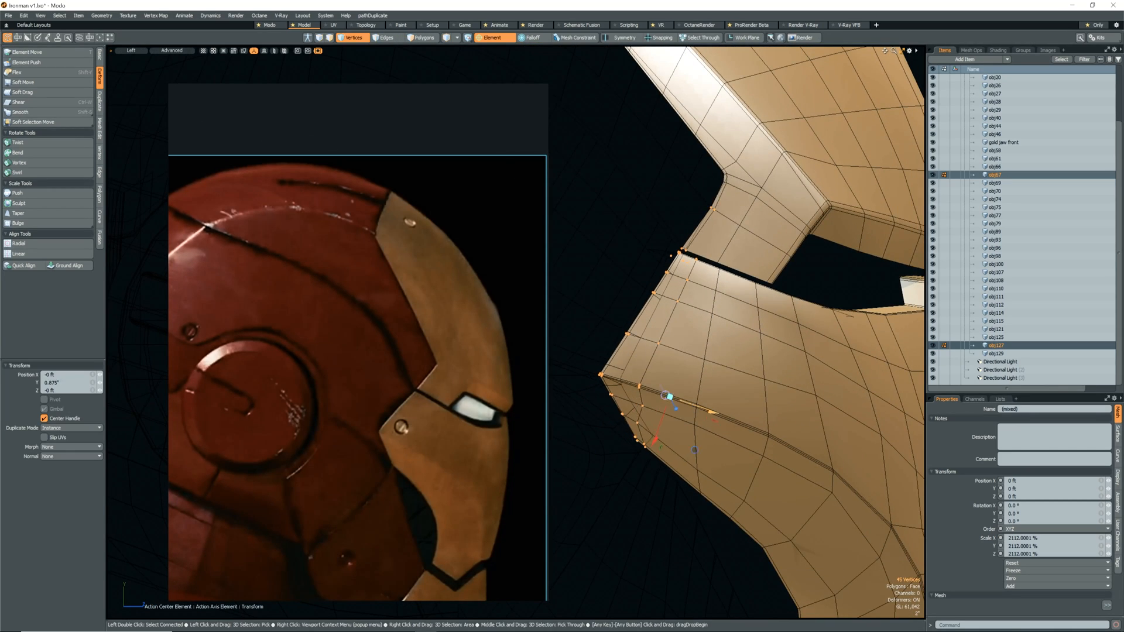
Select six vertices on the border below the gold cheek plate's rear corner and move them about 1.5 inches.
{"action": "key", "text": "space"}
{"action": "right_click_drag", "start_coordinate": [664, 463], "coordinate": [634, 433]}
{"action": "key", "text": "w"}
{"action": "left_click", "coordinate": [634, 428]}
{"action": "scroll", "coordinate": [648, 460], "scroll_direction": "up", "scroll_amount": 4}
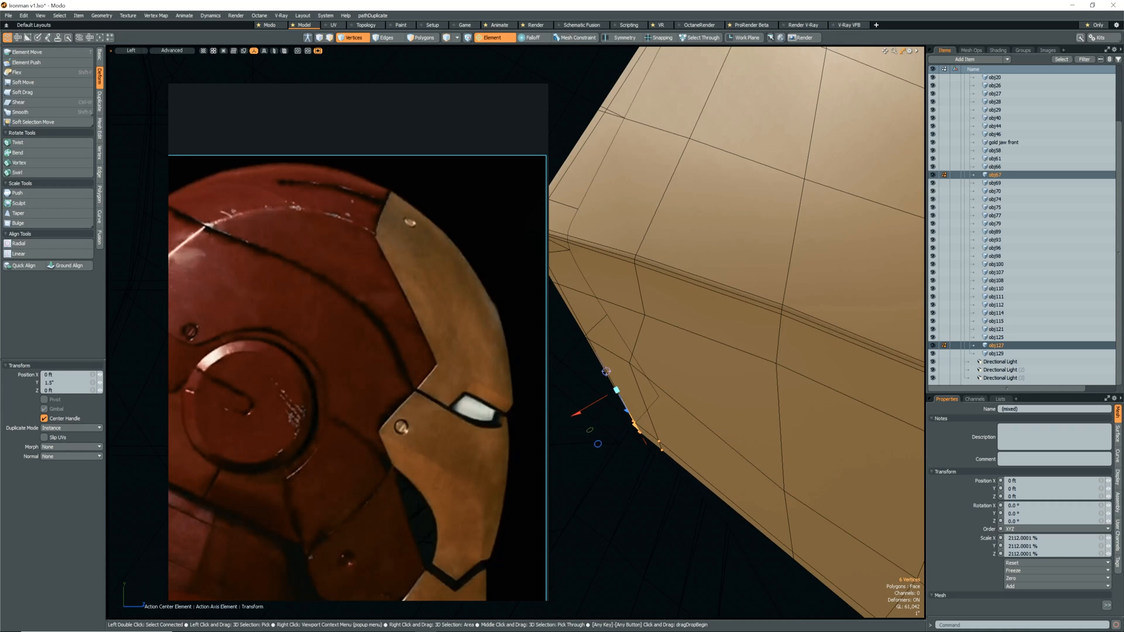
{"action": "left_click_drag", "start_coordinate": [606, 371], "coordinate": [604, 368]}
{"action": "scroll", "coordinate": [656, 446], "scroll_direction": "down", "scroll_amount": 5}
{"action": "left_click_drag", "start_coordinate": [656, 445], "coordinate": [667, 453], "text": "alt+shift"}
Select the rear border vertices of both gold face plates and shift them along the plate's edge.
{"action": "key", "text": "space"}
{"action": "right_click_drag", "start_coordinate": [702, 276], "coordinate": [725, 293]}
{"action": "right_click_drag", "start_coordinate": [671, 296], "coordinate": [681, 303], "text": "shift"}
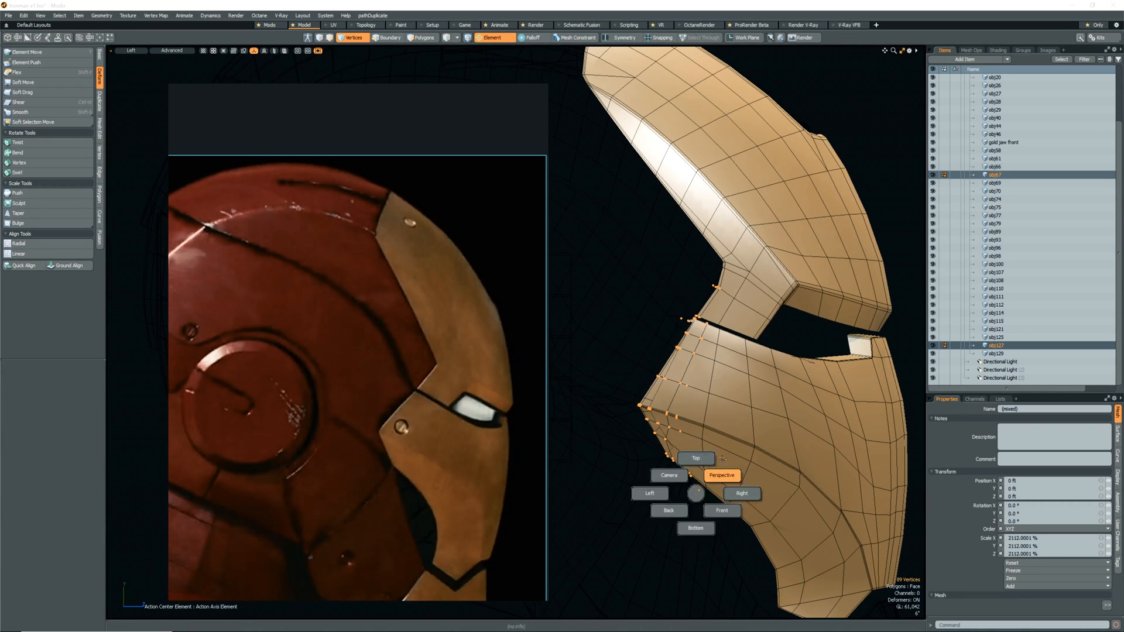
{"action": "key", "text": "w"}
{"action": "left_click", "coordinate": [665, 470]}
{"action": "key", "text": "space"}
Move the four vertices on the rear edge of the gold forehead plate, above the gap between the plates.
{"action": "scroll", "coordinate": [656, 351], "scroll_direction": "up", "scroll_amount": 4}
{"action": "key", "text": "w"}
{"action": "left_click", "coordinate": [692, 296]}
{"action": "key", "text": "space"}
{"action": "scroll", "coordinate": [667, 387], "scroll_direction": "down", "scroll_amount": 4}
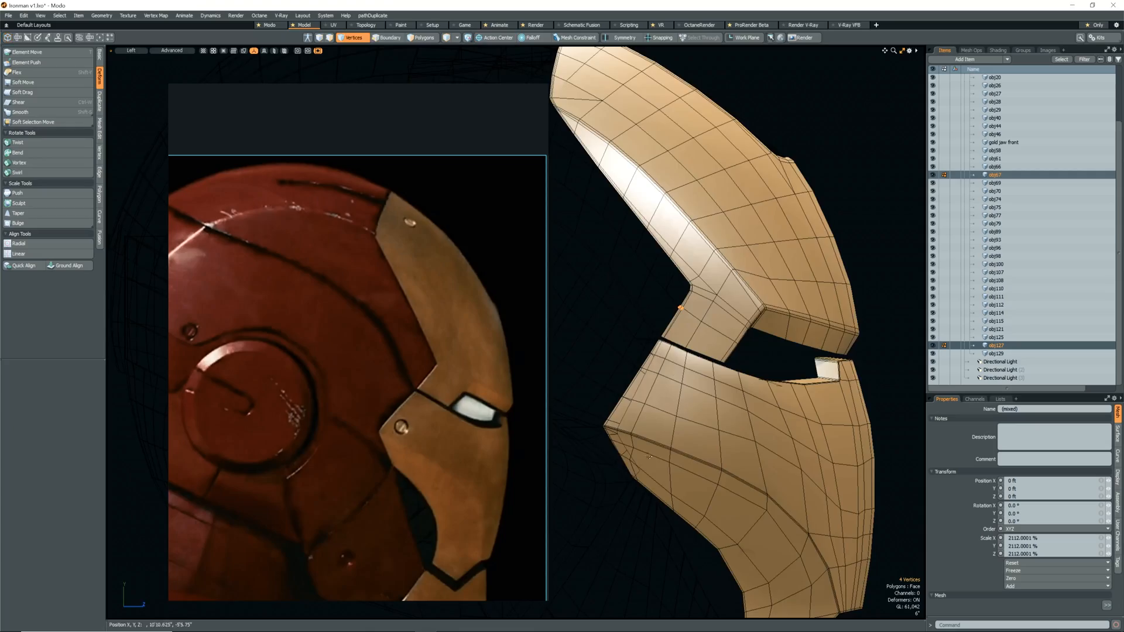
Adjust the vertices below the gold cheek plate's rear corner in the perspective view and clear the selection.
{"action": "left_click_drag", "start_coordinate": [648, 455], "coordinate": [664, 404], "text": "alt"}
{"action": "scroll", "coordinate": [697, 372], "scroll_direction": "up", "scroll_amount": 4}
{"action": "key", "text": "Escape"}
{"action": "key", "text": "s"}
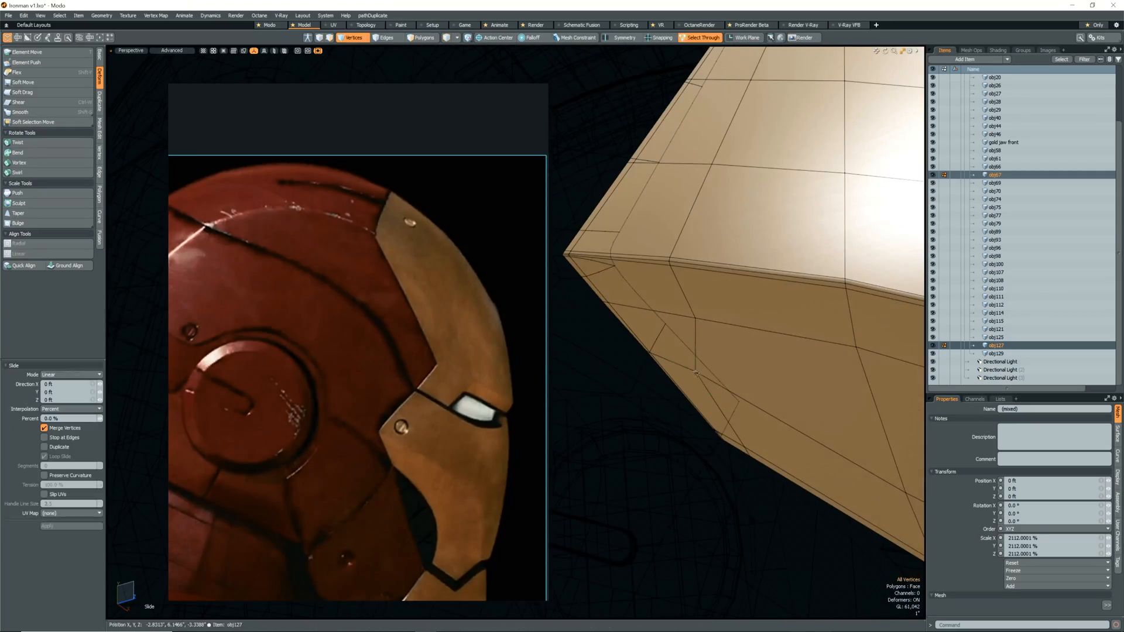
{"action": "scroll", "coordinate": [693, 394], "scroll_direction": "up", "scroll_amount": 3}
{"action": "key", "text": "w"}
{"action": "mouse_move", "coordinate": [752, 394]}
{"action": "left_mouse_down", "text": "alt"}
{"action": "mouse_move", "coordinate": [641, 417]}
{"action": "mouse_move", "coordinate": [659, 456]}
{"action": "left_mouse_up", "text": "alt"}
{"action": "scroll", "coordinate": [679, 409], "scroll_direction": "down", "scroll_amount": 5}
{"action": "key", "text": "Escape"}
Select the vertices along the gold cheek plate's rear corner and lower border, and move them.
{"action": "key", "text": "1"}
{"action": "left_click_drag", "start_coordinate": [659, 459], "coordinate": [695, 480]}
{"action": "left_click_drag", "start_coordinate": [616, 427], "coordinate": [784, 527], "text": "alt"}
{"action": "scroll", "coordinate": [728, 478], "scroll_direction": "down", "scroll_amount": 4}
{"action": "scroll", "coordinate": [656, 463], "scroll_direction": "up", "scroll_amount": 4}
{"action": "mouse_move", "coordinate": [799, 541]}
{"action": "left_mouse_down", "text": "shift"}
{"action": "mouse_move", "coordinate": [831, 561]}
{"action": "mouse_move", "coordinate": [702, 486]}
{"action": "left_mouse_up", "text": "shift"}
{"action": "scroll", "coordinate": [702, 486], "scroll_direction": "down", "scroll_amount": 4}
{"action": "scroll", "coordinate": [703, 409], "scroll_direction": "up", "scroll_amount": 4}
{"action": "left_click_drag", "start_coordinate": [743, 333], "coordinate": [814, 352], "text": "ctrl"}
{"action": "key", "text": "w"}
{"action": "mouse_move", "coordinate": [715, 511]}
{"action": "left_mouse_down"}
{"action": "mouse_move", "coordinate": [625, 513]}
{"action": "mouse_move", "coordinate": [667, 469]}
{"action": "left_mouse_up"}
Move the 21 selected vertices at the gold cheek plate's rear corner slightly down along Y and check the gap.
{"action": "scroll", "coordinate": [667, 469], "scroll_direction": "down", "scroll_amount": 3}
{"action": "scroll", "coordinate": [668, 422], "scroll_direction": "up", "scroll_amount": 4}
{"action": "right_click_drag", "start_coordinate": [702, 222], "coordinate": [632, 356], "text": "ctrl"}
{"action": "left_click_drag", "start_coordinate": [644, 457], "coordinate": [603, 498], "text": "alt"}
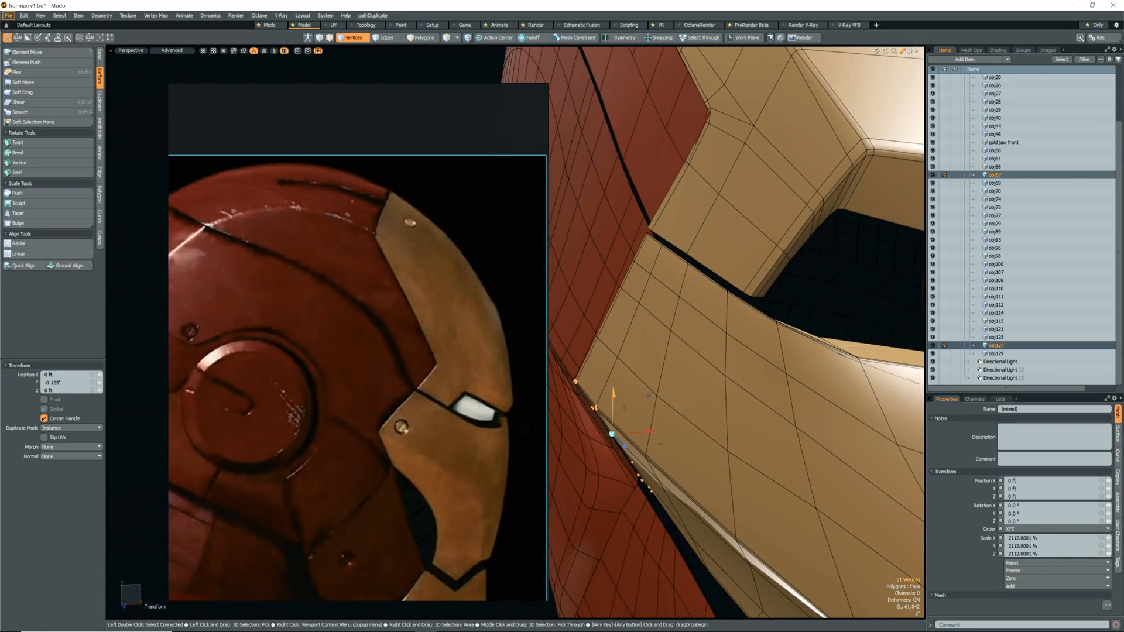
{"action": "left_click_drag", "start_coordinate": [612, 392], "coordinate": [611, 405], "text": "alt"}
{"action": "right_click_drag", "start_coordinate": [615, 258], "coordinate": [650, 304], "text": "ctrl"}
{"action": "left_click_drag", "start_coordinate": [662, 287], "coordinate": [745, 304]}
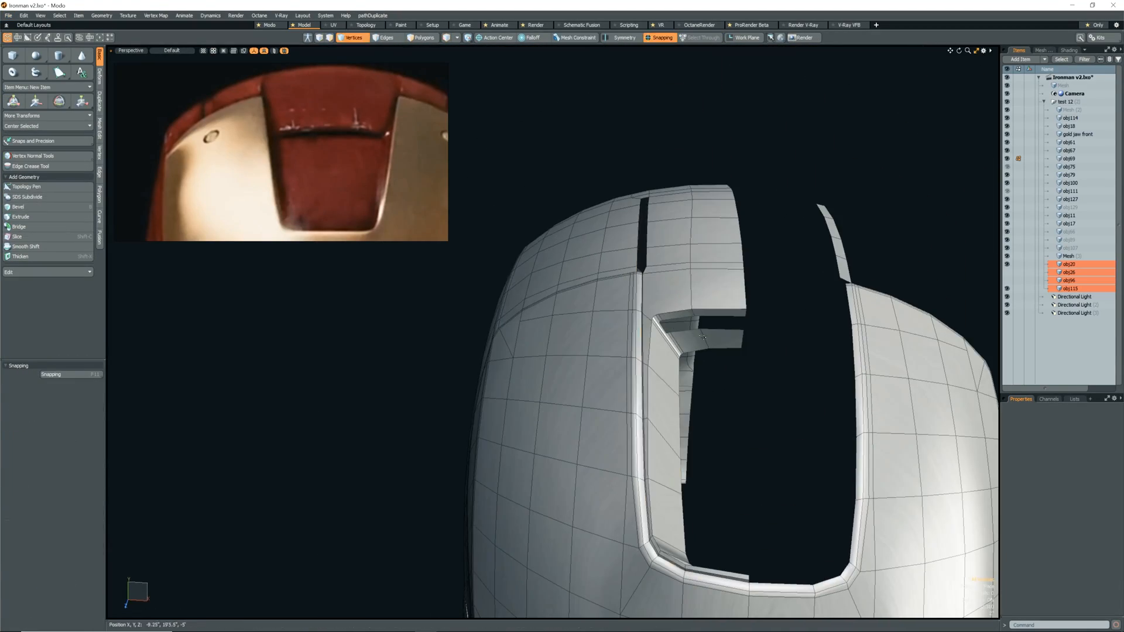
Bevel the inner rim edges of the forehead opening by 0.02 inch in Inset mode with round level 1.
{"action": "left_click", "coordinate": [83, 157]}
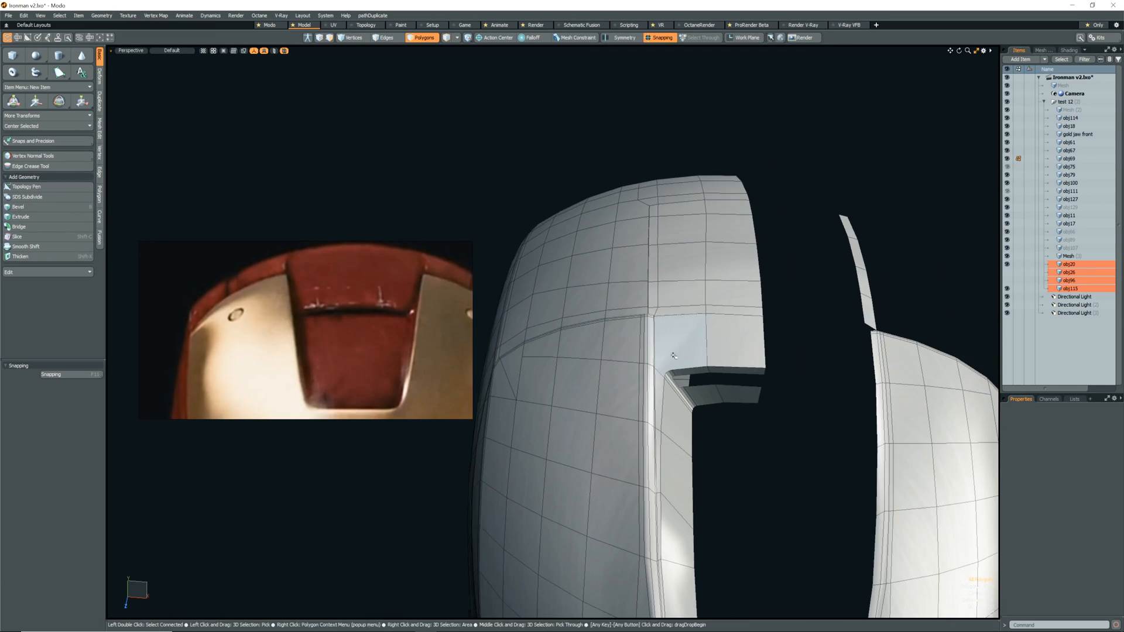
{"action": "scroll", "coordinate": [773, 327], "scroll_direction": "down", "scroll_amount": 3}
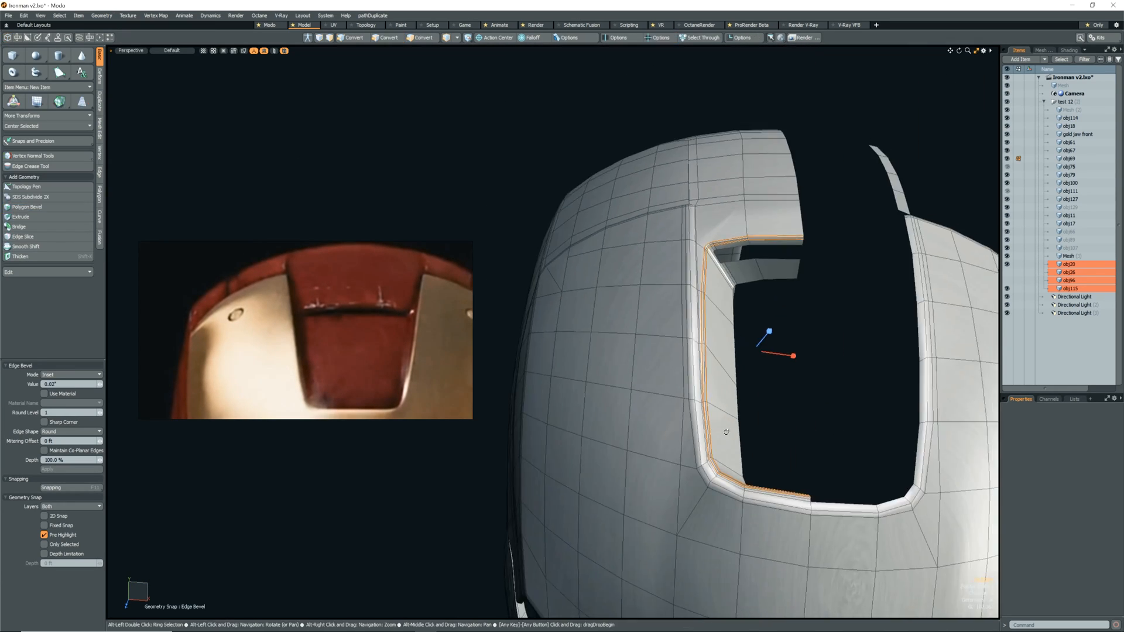
{"action": "key", "text": "space"}
Move the 14 selected edges of the forehead opening's recessed rim about 23 inches along Y.
{"action": "scroll", "coordinate": [732, 293], "scroll_direction": "up", "scroll_amount": 5}
{"action": "left_click_drag", "start_coordinate": [760, 363], "coordinate": [690, 351], "text": "alt"}
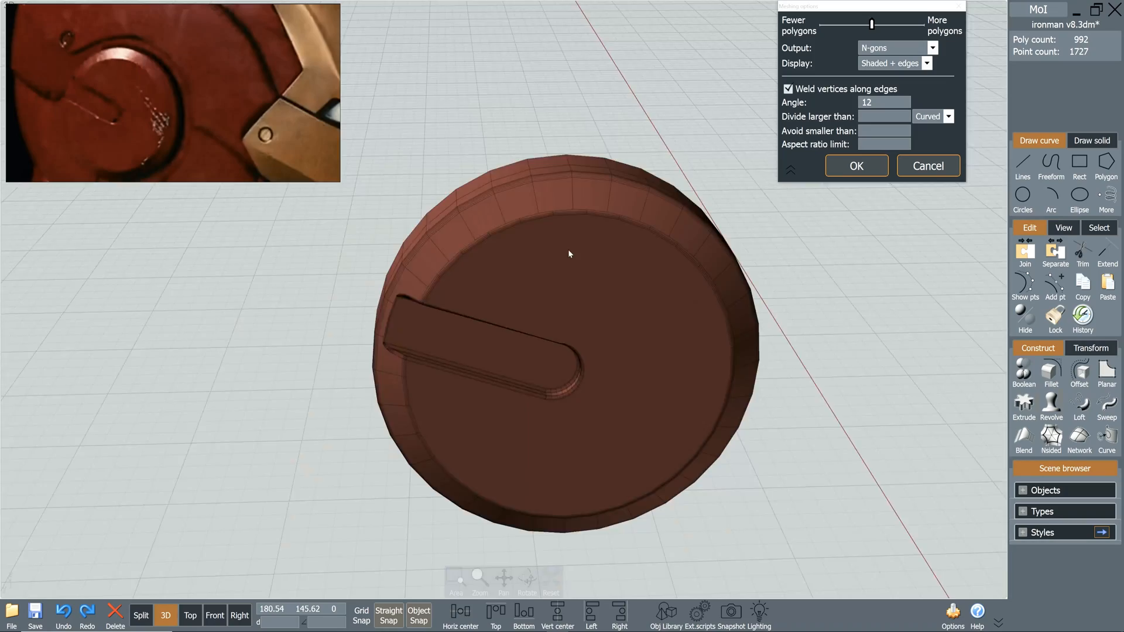
{"action": "right_click_drag", "start_coordinate": [568, 251], "coordinate": [682, 258]}
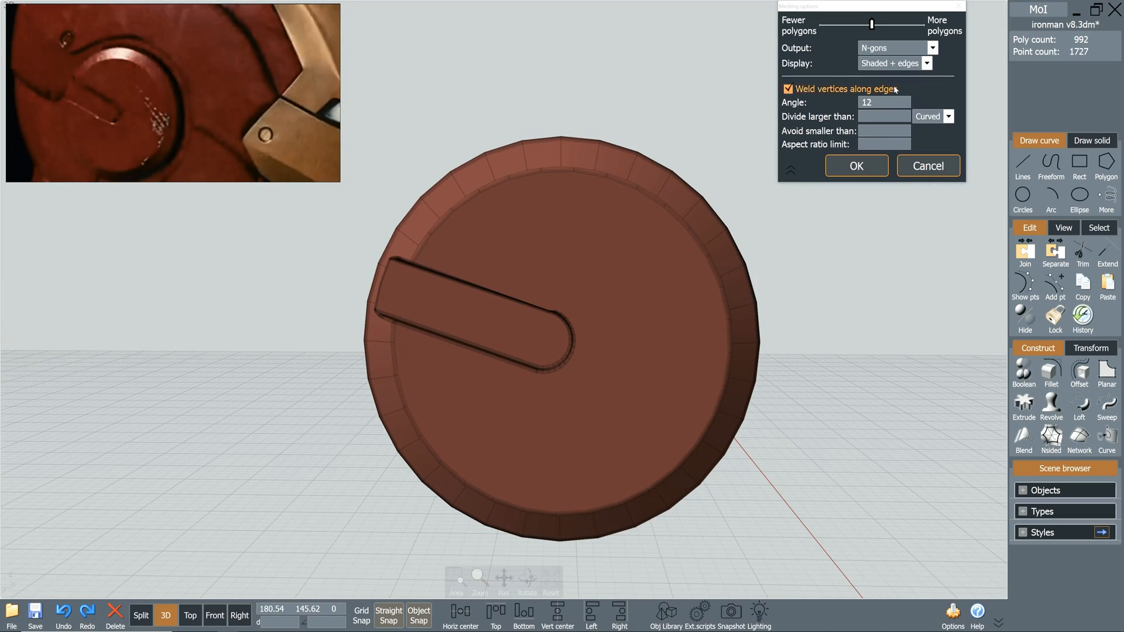
Switch to MoI and increase the polygon density of the ear piece's N-gon mesh in the meshing options.
{"action": "left_click_drag", "start_coordinate": [906, 27], "coordinate": [908, 27]}
{"action": "right_click_drag", "start_coordinate": [374, 357], "coordinate": [606, 387]}
{"action": "right_click_drag", "start_coordinate": [1005, 154], "coordinate": [466, 348]}
{"action": "left_click_drag", "start_coordinate": [906, 24], "coordinate": [915, 25]}
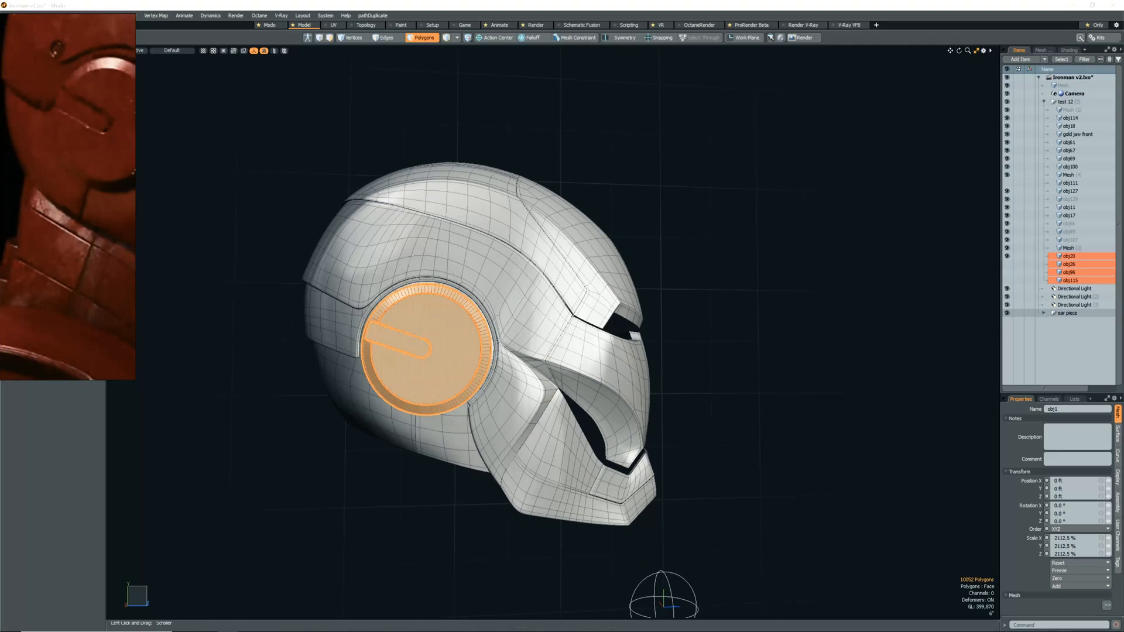
Flip the ear piece to the helmet's opposite side by scaling it -100% in X about the centre line with snapping enabled.
{"action": "left_click_drag", "start_coordinate": [585, 327], "coordinate": [422, 327], "text": "alt"}
{"action": "key", "text": "KP_2"}
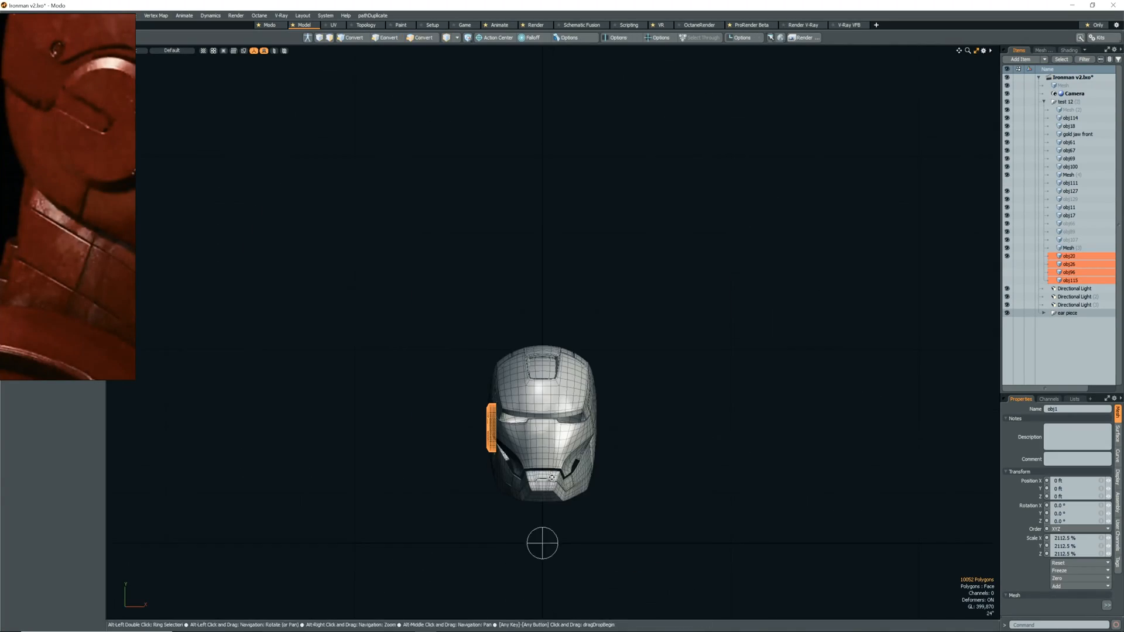
{"action": "key", "text": "r"}
{"action": "key", "text": "x"}
{"action": "left_click", "coordinate": [533, 278]}
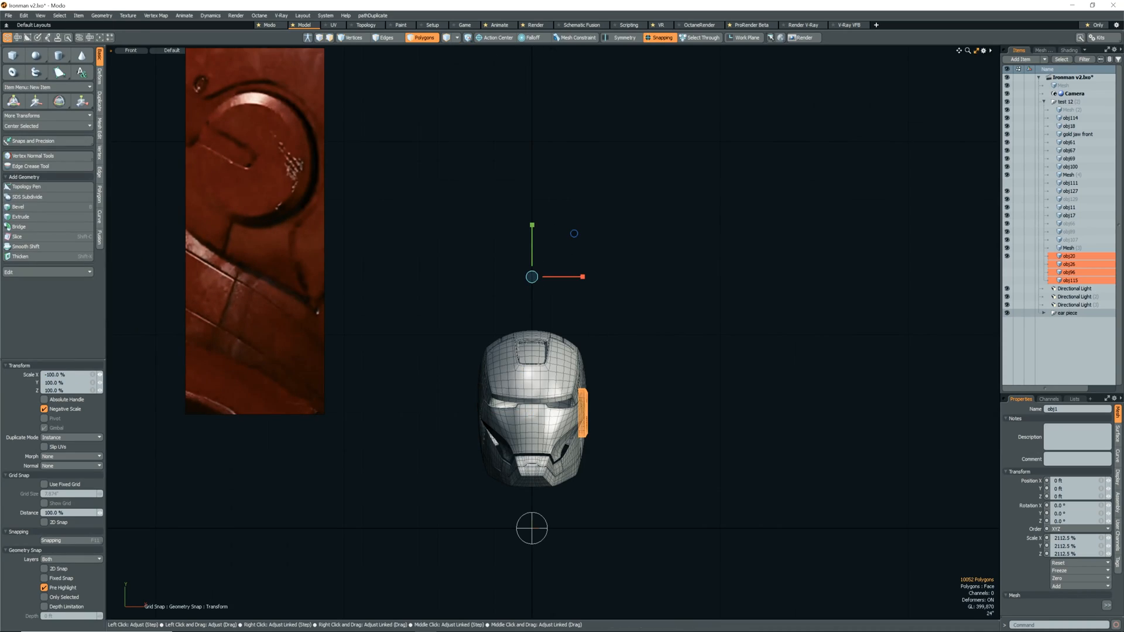
{"action": "key", "text": "q"}
{"action": "left_click", "coordinate": [604, 431]}
{"action": "scroll", "coordinate": [604, 431], "scroll_direction": "up", "scroll_amount": 5}
{"action": "left_click_drag", "start_coordinate": [819, 433], "coordinate": [752, 546], "text": "alt"}
{"action": "scroll", "coordinate": [709, 514], "scroll_direction": "down", "scroll_amount": 3}
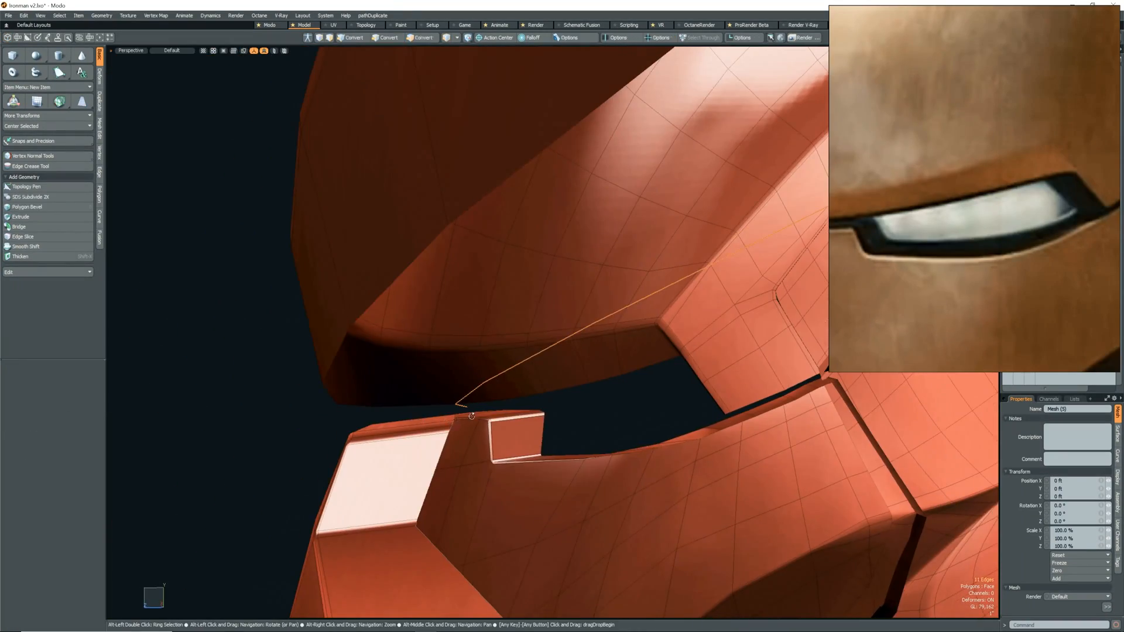
{"action": "left_click_drag", "start_coordinate": [472, 416], "coordinate": [547, 422], "text": "alt"}
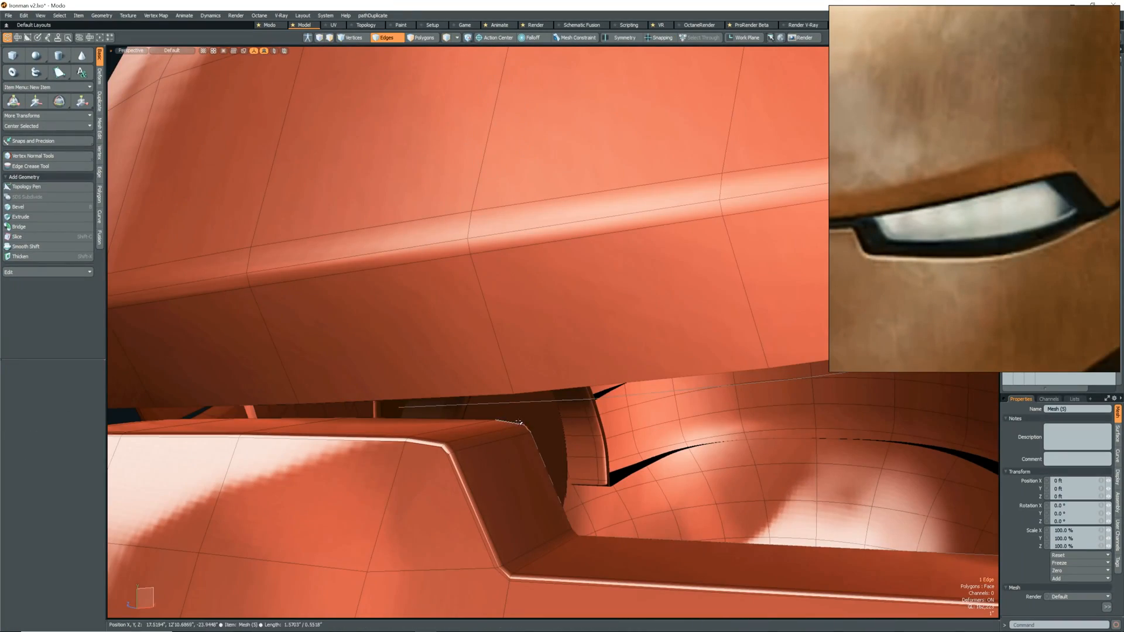
Trace a polygon around the inner border of the eye opening with the Pen tool, using Flip Polygon and Merge.
{"action": "scroll", "coordinate": [547, 422], "scroll_direction": "down", "scroll_amount": 4}
{"action": "left_click", "coordinate": [59, 73]}
{"action": "scroll", "coordinate": [547, 422], "scroll_direction": "up", "scroll_amount": 5}
{"action": "left_click", "coordinate": [606, 568]}
{"action": "left_click", "coordinate": [545, 447]}
{"action": "scroll", "coordinate": [547, 422], "scroll_direction": "down", "scroll_amount": 5}
{"action": "scroll", "coordinate": [664, 378], "scroll_direction": "up", "scroll_amount": 5}
{"action": "left_click", "coordinate": [664, 378]}
{"action": "scroll", "coordinate": [665, 378], "scroll_direction": "down", "scroll_amount": 5}
{"action": "scroll", "coordinate": [524, 534], "scroll_direction": "up", "scroll_amount": 6}
{"action": "left_click", "coordinate": [523, 534]}
{"action": "scroll", "coordinate": [524, 534], "scroll_direction": "down", "scroll_amount": 6}
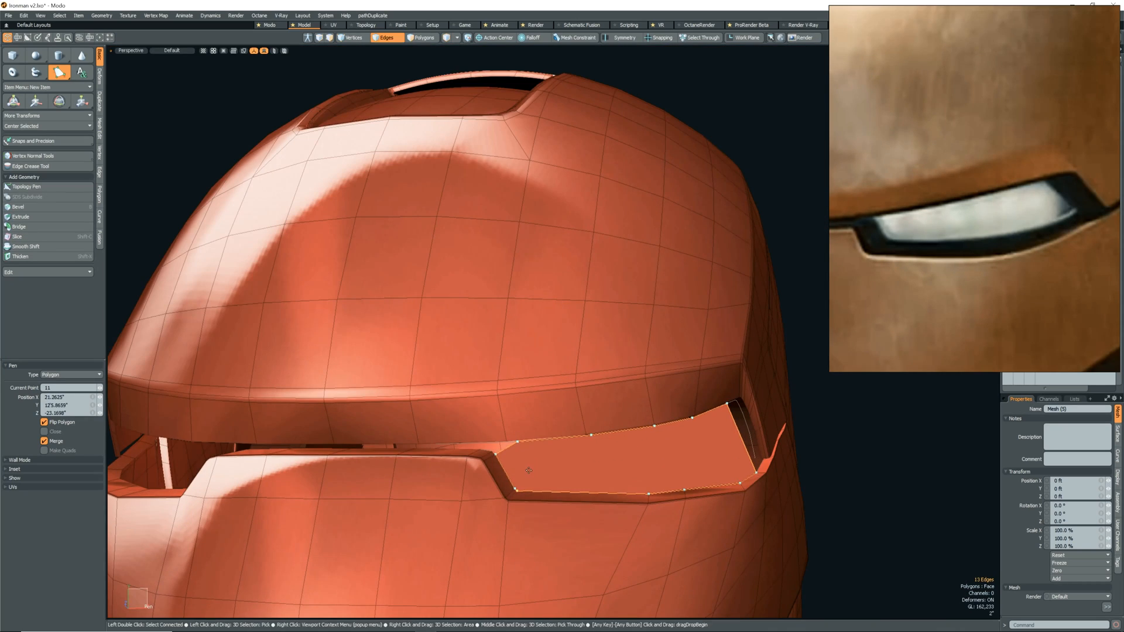
Cut the new eye lens polygon crosswise into smaller polygons with the Slice tool.
{"action": "key", "text": "space"}
{"action": "key", "text": "3"}
{"action": "left_click", "coordinate": [529, 469]}
{"action": "key", "text": "shift+c"}
{"action": "left_click_drag", "start_coordinate": [609, 434], "coordinate": [589, 497], "text": "alt"}
{"action": "left_click_drag", "start_coordinate": [573, 430], "coordinate": [629, 501]}
{"action": "key", "text": "space"}
{"action": "left_click_drag", "start_coordinate": [560, 490], "coordinate": [600, 462], "text": "alt"}
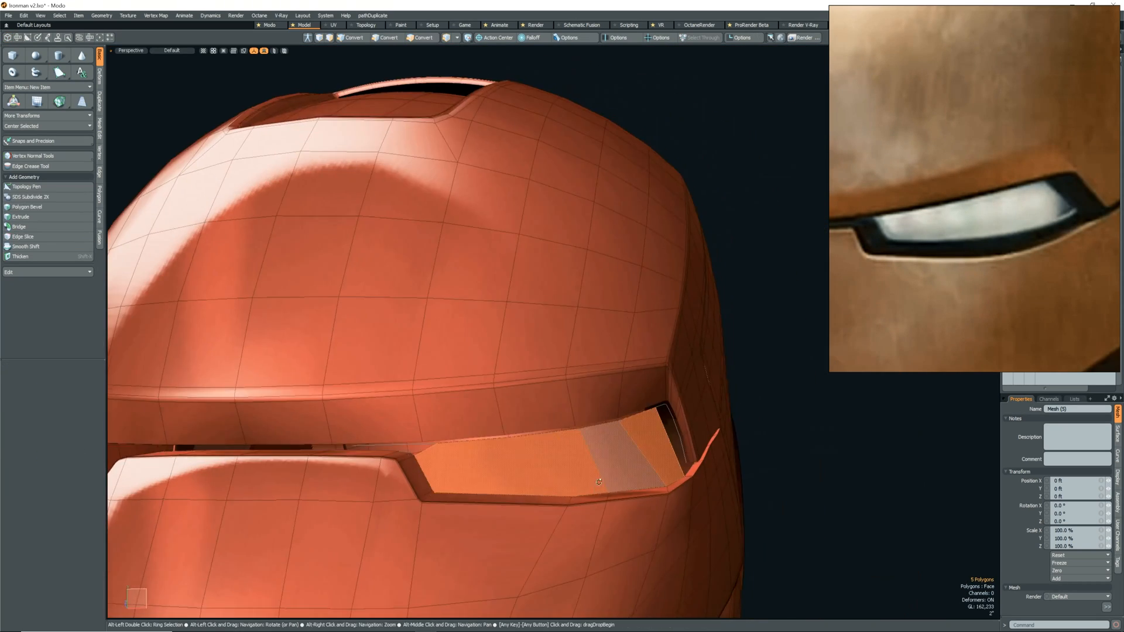
Slice an extra edge across the lower inner corner of the eye lens panel.
{"action": "scroll", "coordinate": [599, 462], "scroll_direction": "down", "scroll_amount": 5}
{"action": "scroll", "coordinate": [603, 459], "scroll_direction": "up", "scroll_amount": 5}
{"action": "key", "text": "2"}
{"action": "scroll", "coordinate": [602, 459], "scroll_direction": "down", "scroll_amount": 5}
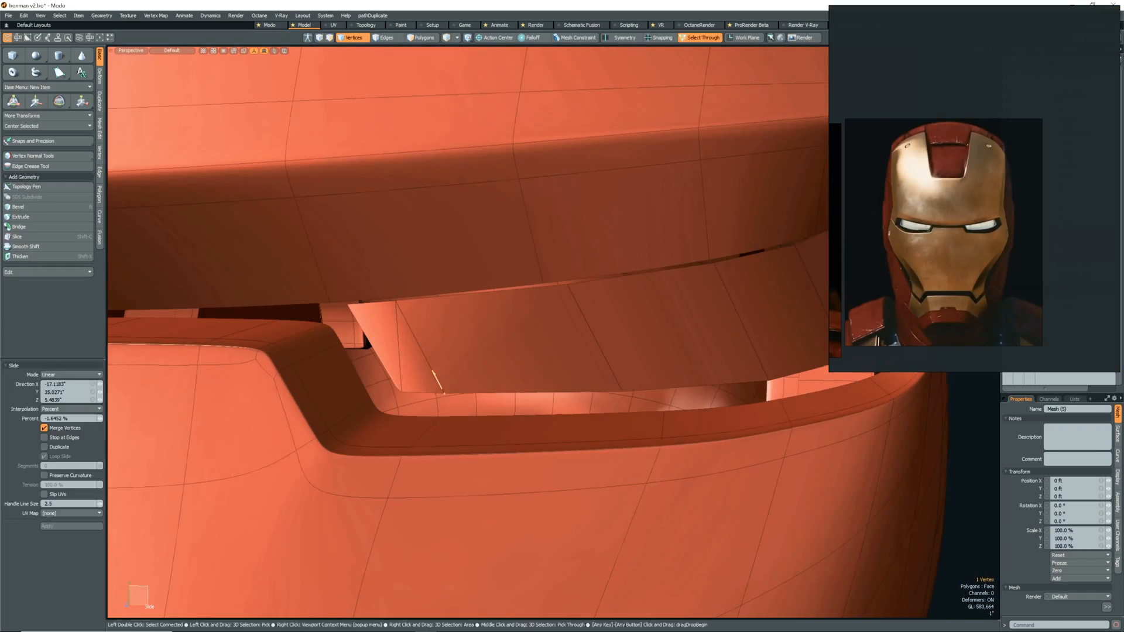
{"action": "key", "text": "shift+c"}
{"action": "left_click", "coordinate": [619, 386]}
{"action": "left_click_drag", "start_coordinate": [603, 375], "coordinate": [576, 392], "text": "alt"}
{"action": "key", "text": "space"}
{"action": "scroll", "coordinate": [575, 392], "scroll_direction": "up", "scroll_amount": 4}
{"action": "scroll", "coordinate": [575, 391], "scroll_direction": "down", "scroll_amount": 4}
{"action": "key", "text": "2"}
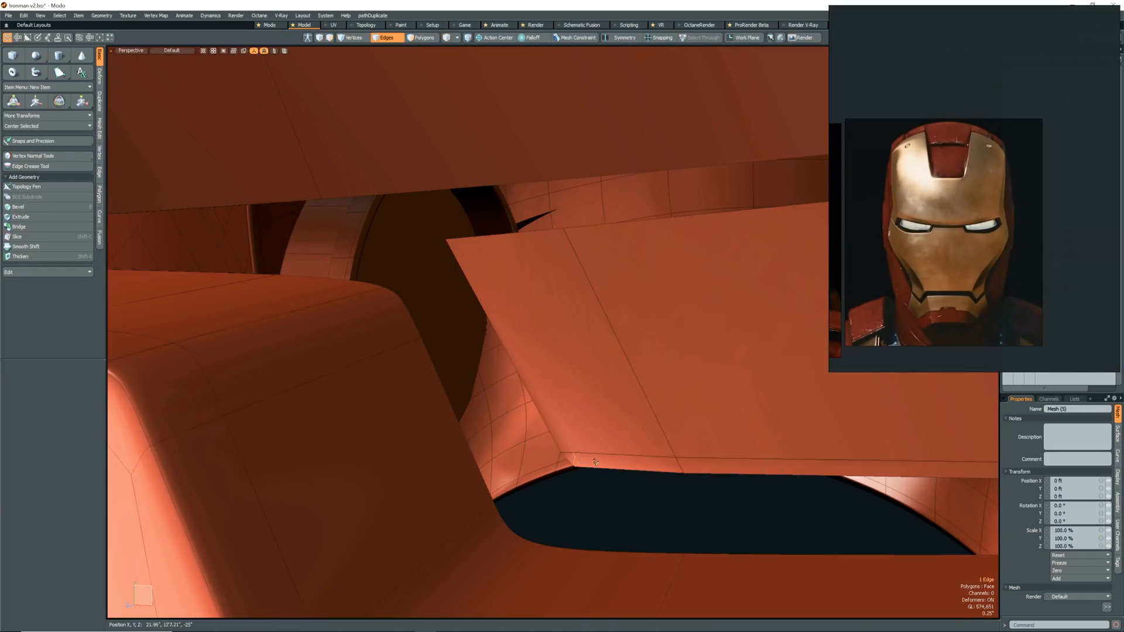
Add a loop slice to the eye lens panel near its inner border.
{"action": "key", "text": "alt+c"}
{"action": "left_click", "coordinate": [494, 326]}
{"action": "scroll", "coordinate": [594, 321], "scroll_direction": "down", "scroll_amount": 6}
{"action": "scroll", "coordinate": [594, 293], "scroll_direction": "up", "scroll_amount": 6}
Move the eye lens panel's vertices so its surface sits inside the eye opening.
{"action": "key", "text": "1"}
{"action": "left_click", "coordinate": [588, 257]}
{"action": "key", "text": "3"}
{"action": "left_click", "coordinate": [657, 390]}
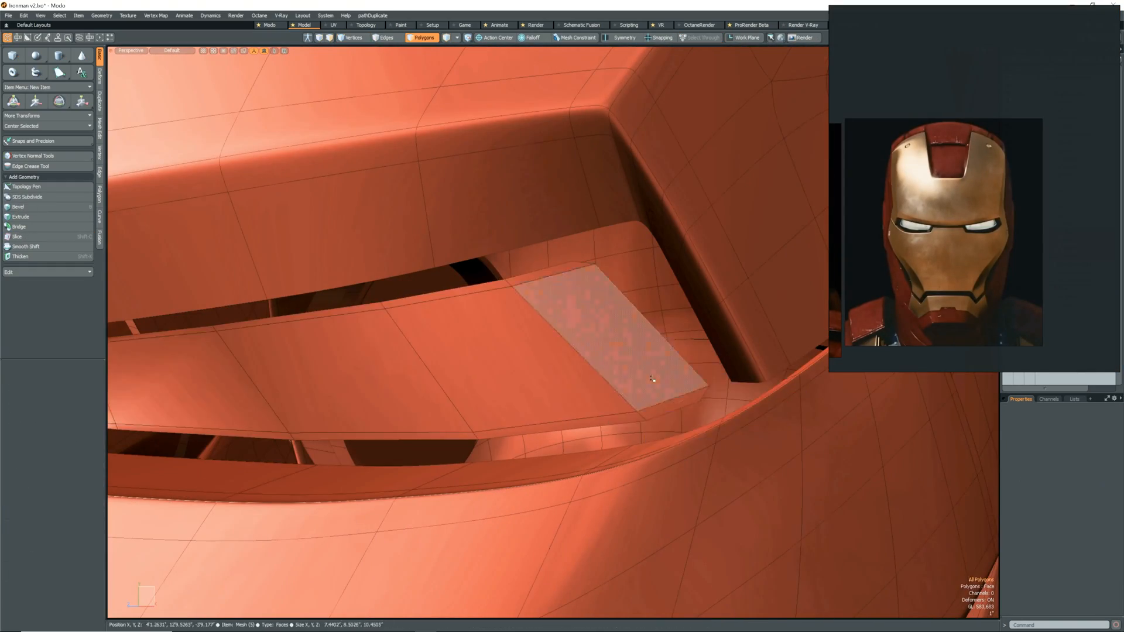
{"action": "left_click_drag", "start_coordinate": [657, 391], "coordinate": [452, 389], "text": "alt"}
{"action": "key", "text": "1"}
{"action": "key", "text": "w"}
{"action": "left_click_drag", "start_coordinate": [557, 394], "coordinate": [608, 393], "text": "alt"}
{"action": "key", "text": "space"}
Thicken the eye lens panel with an offset of -2.25 inches and select an edge loop on it.
{"action": "key", "text": "shift+x"}
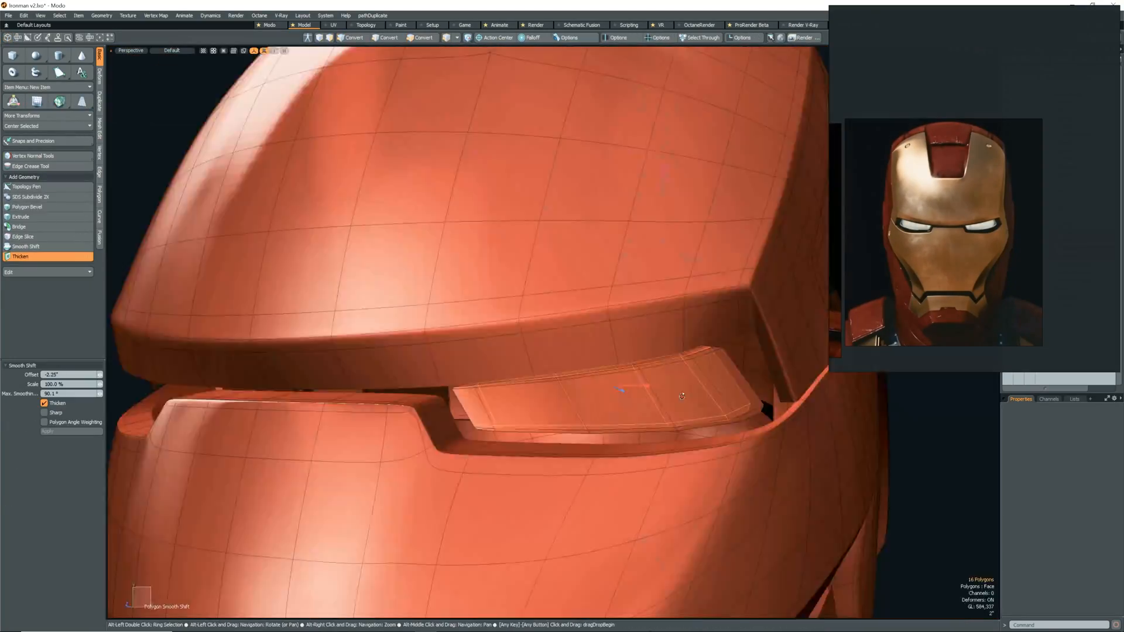
{"action": "key", "text": "space"}
{"action": "key", "text": "2"}
{"action": "double_click", "coordinate": [431, 374]}
{"action": "left_click_drag", "start_coordinate": [430, 374], "coordinate": [594, 409], "text": "alt"}
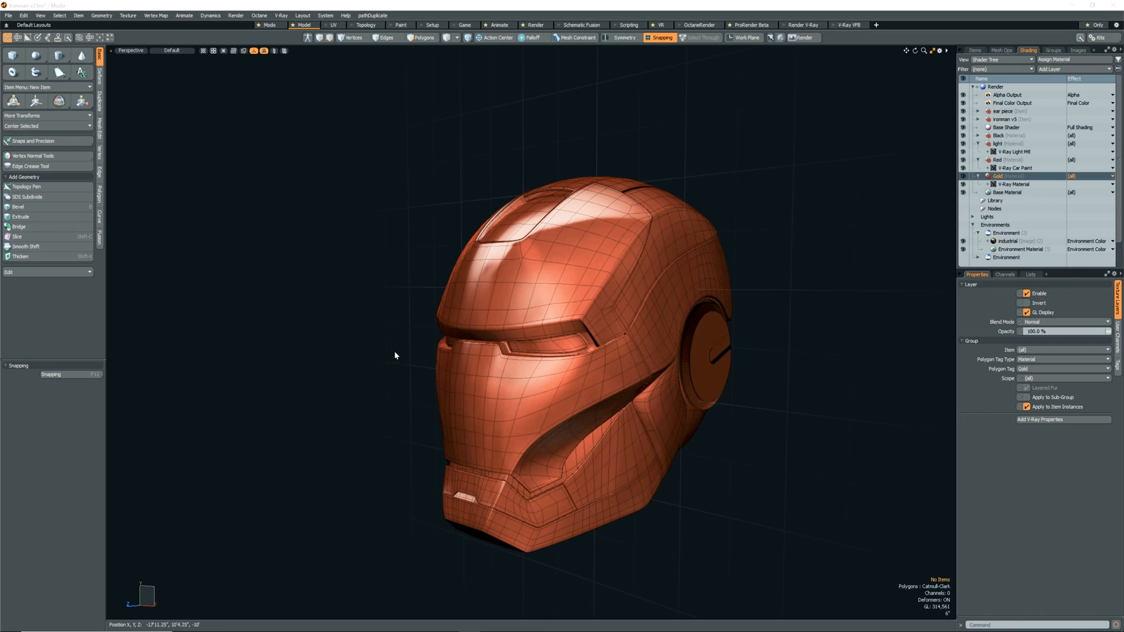
{"action": "mouse_move", "coordinate": [454, 410]}
{"action": "left_mouse_down", "text": "alt"}
{"action": "mouse_move", "coordinate": [638, 387]}
{"action": "mouse_move", "coordinate": [451, 416]}
{"action": "left_mouse_up", "text": "alt"}
{"action": "left_click", "coordinate": [539, 449]}
{"action": "left_click_drag", "start_coordinate": [358, 563], "coordinate": [467, 555], "text": "alt"}
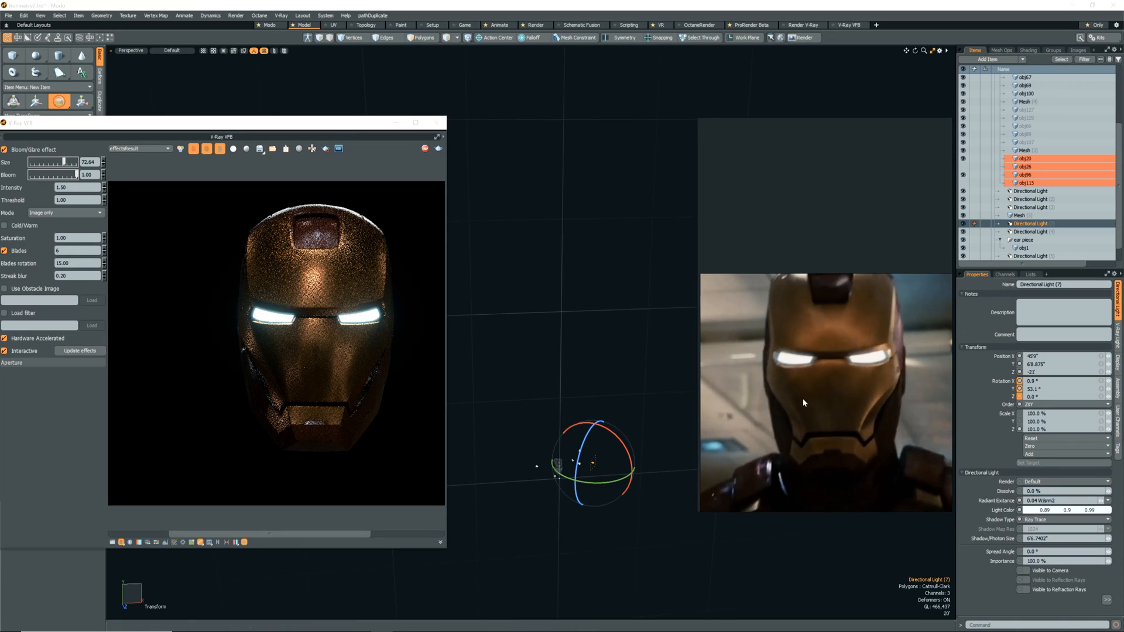
Reposition and rotate the directional light to about 17.6° X and 144.8° Y, set its radiant exitance to 0.02, and toggle its visibility.
{"action": "mouse_move", "coordinate": [612, 480]}
{"action": "left_mouse_down"}
{"action": "mouse_move", "coordinate": [636, 468]}
{"action": "mouse_move", "coordinate": [616, 479]}
{"action": "left_mouse_up"}
{"action": "left_click_drag", "start_coordinate": [1100, 501], "coordinate": [1110, 501]}
{"action": "left_click_drag", "start_coordinate": [628, 475], "coordinate": [651, 482]}
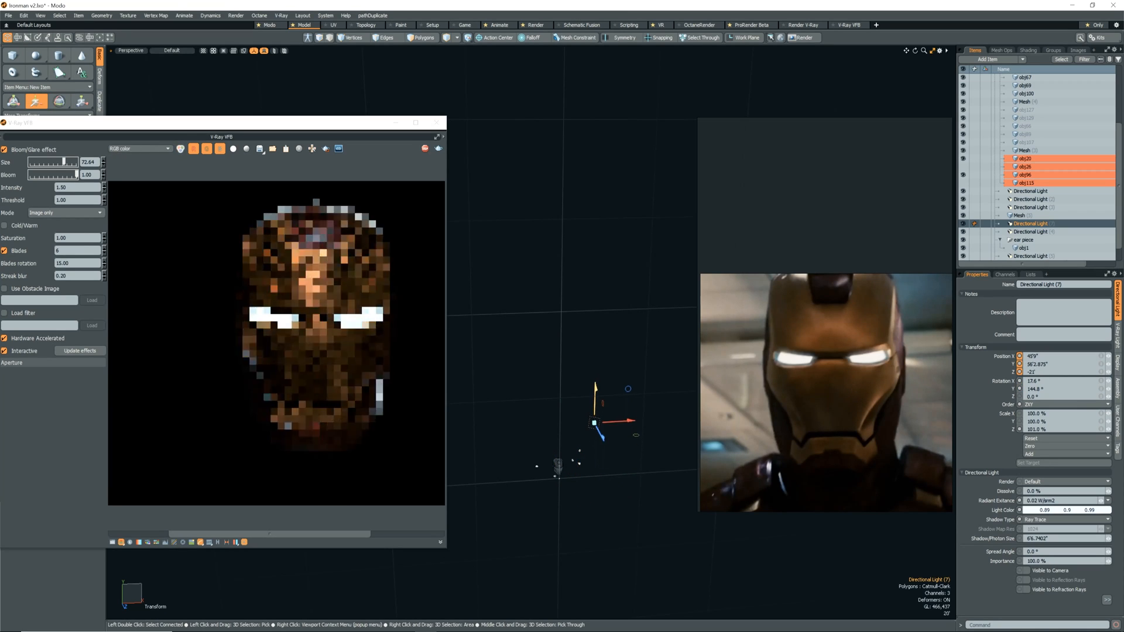
{"action": "left_click", "coordinate": [963, 223]}
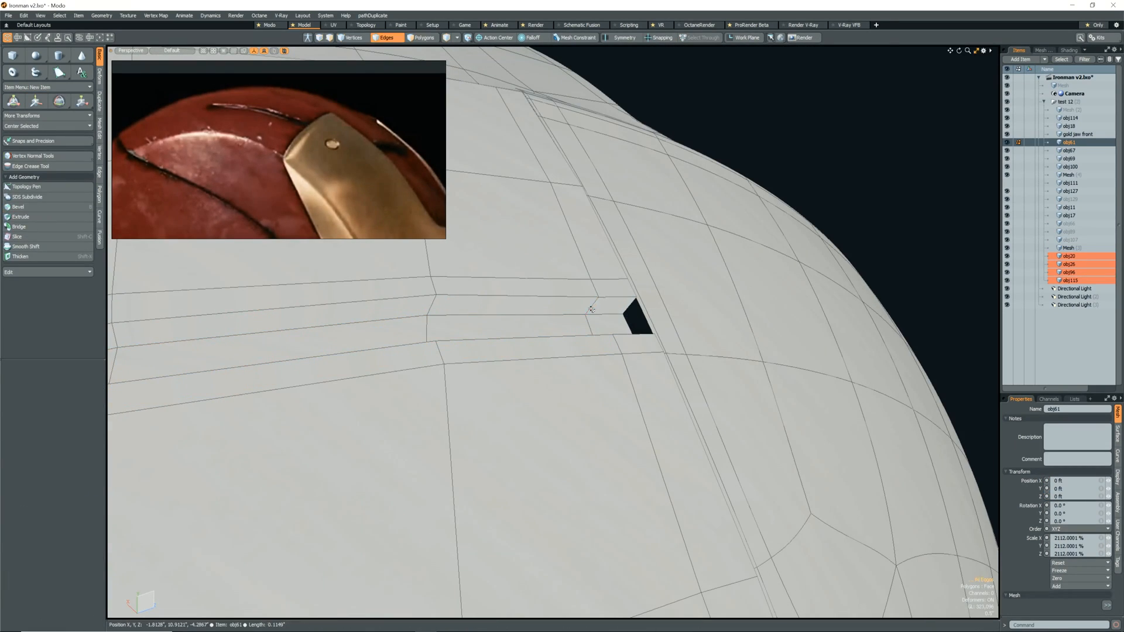
Loop-slice the polygon strip along the slot in the red head panel with a count of 2 in Uniform mode.
{"action": "key", "text": "2"}
{"action": "double_click", "coordinate": [405, 353]}
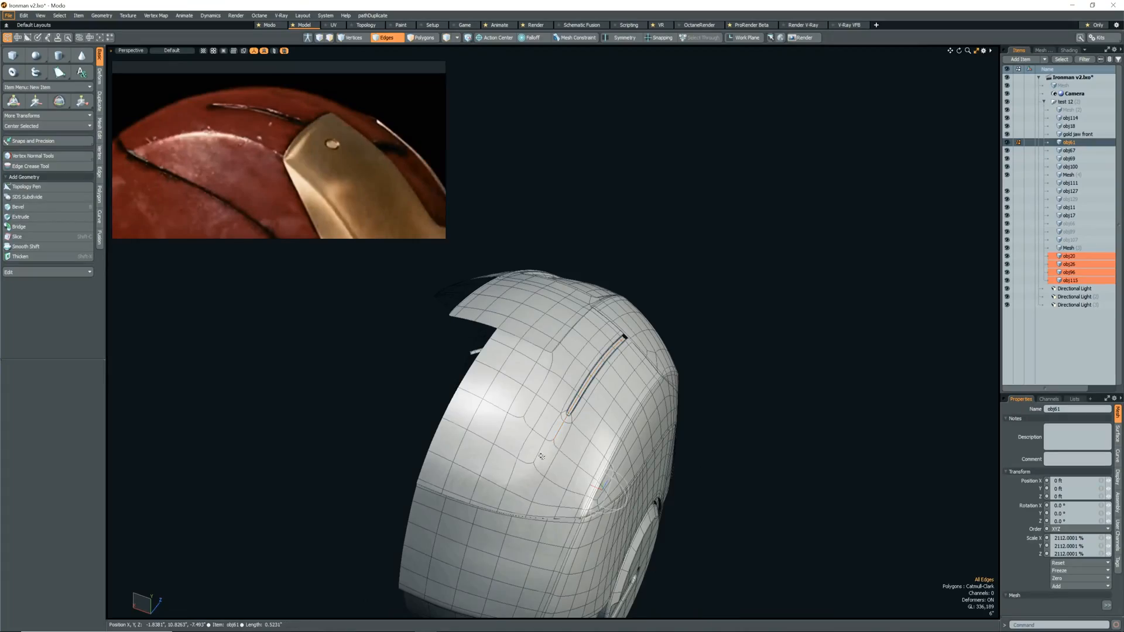
{"action": "left_click_drag", "start_coordinate": [541, 457], "coordinate": [520, 425], "text": "alt"}
{"action": "scroll", "coordinate": [573, 378], "scroll_direction": "up", "scroll_amount": 4}
Cut new edges around the closed end of the head panel's slot with Edge Slice to reroute the topology.
{"action": "left_click_drag", "start_coordinate": [573, 379], "coordinate": [551, 388], "text": "alt"}
{"action": "left_click", "coordinate": [543, 391]}
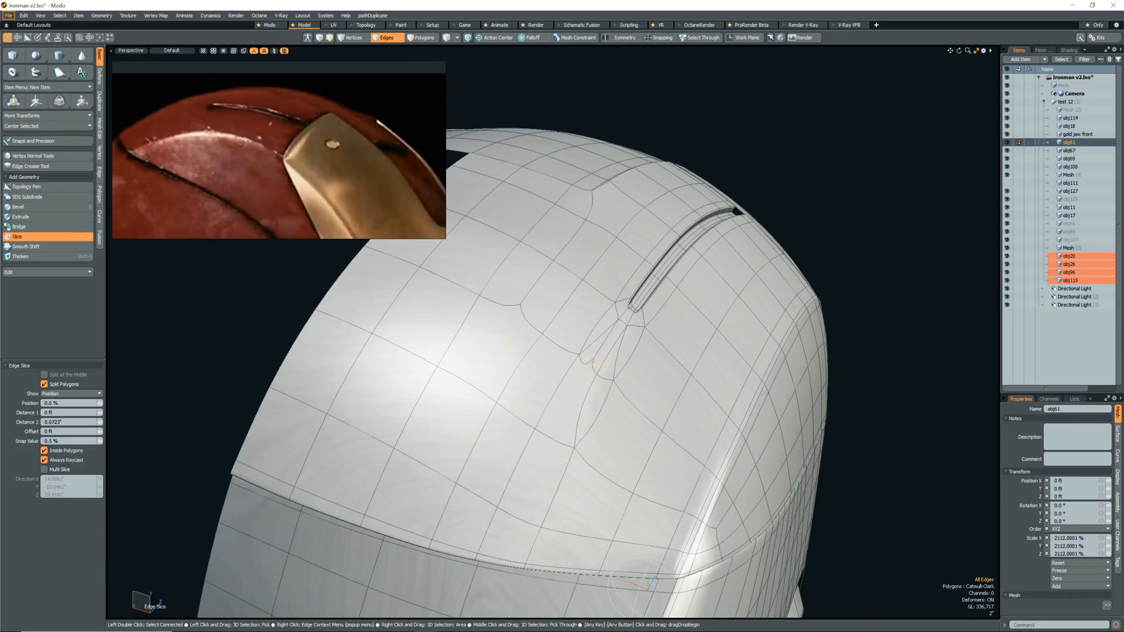
{"action": "left_click_drag", "start_coordinate": [612, 340], "coordinate": [607, 369], "text": "alt"}
{"action": "left_click_drag", "start_coordinate": [544, 404], "coordinate": [593, 405], "text": "alt"}
{"action": "scroll", "coordinate": [591, 381], "scroll_direction": "up", "scroll_amount": 5}
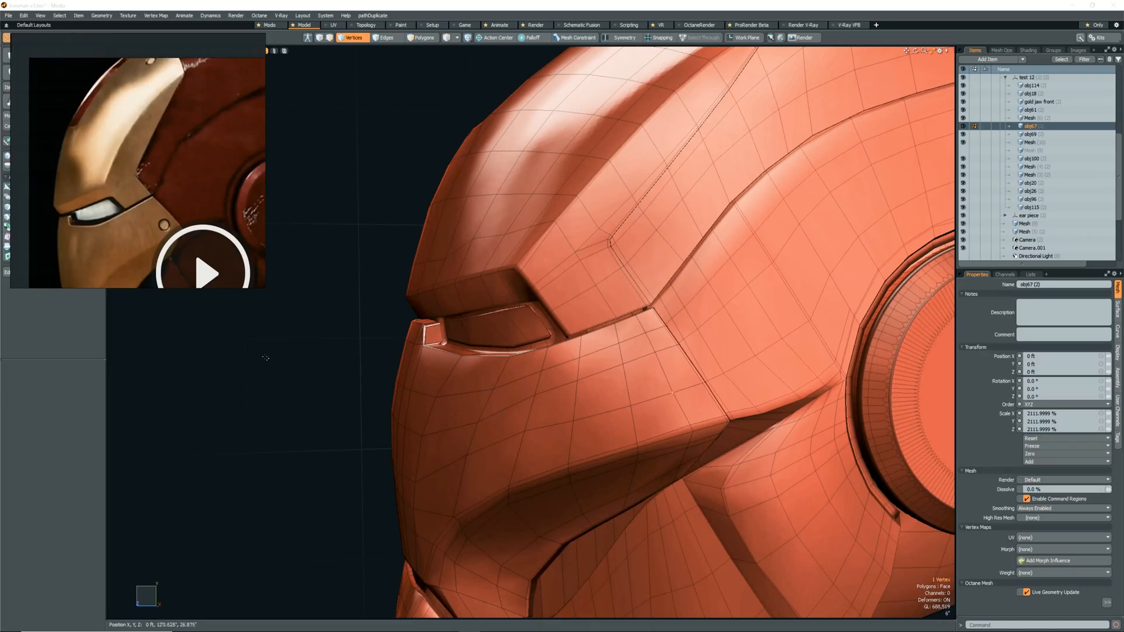
Bevel the vertex near the face plate's rear corner with an inset of 0.1563 inch and round level 1.
{"action": "left_click_drag", "start_coordinate": [653, 394], "coordinate": [640, 393], "text": "alt"}
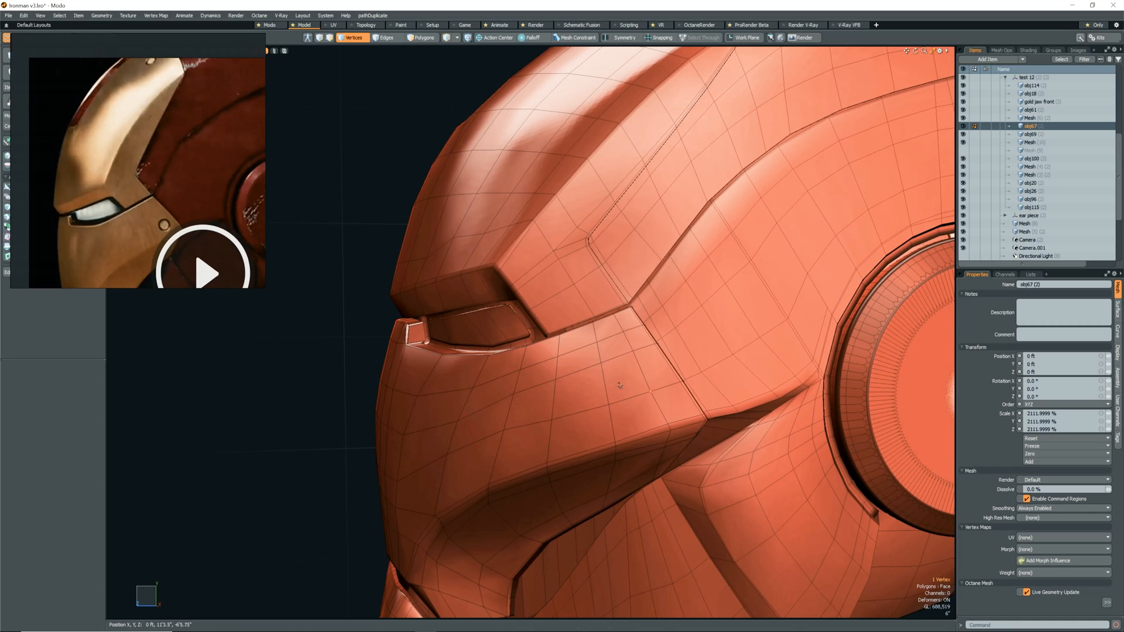
{"action": "key", "text": "b"}
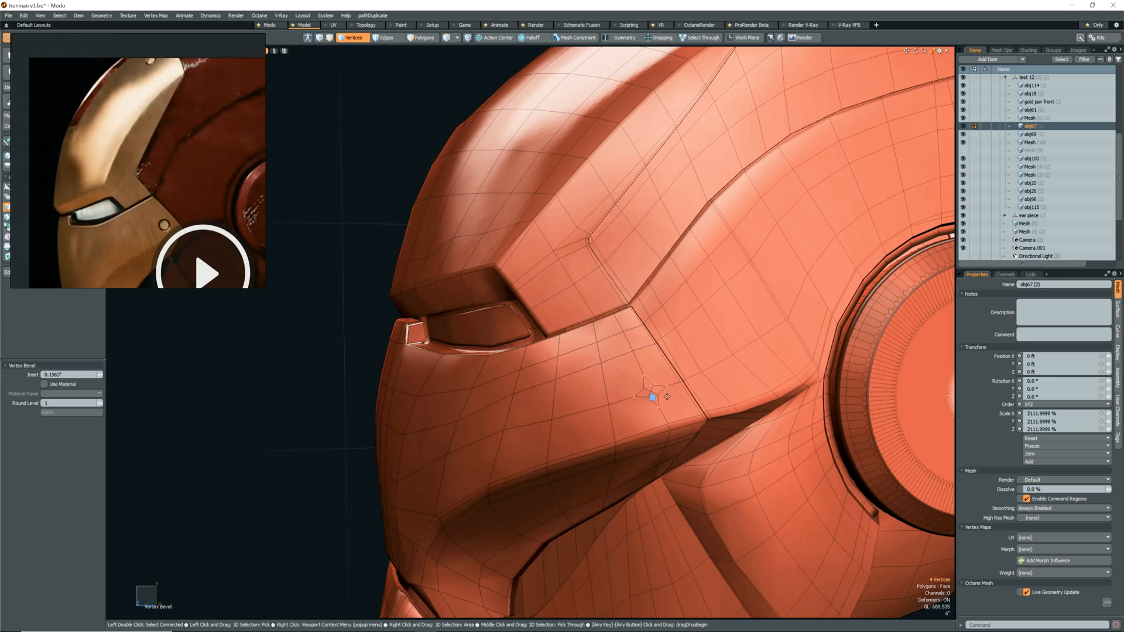
{"action": "key", "text": "space"}
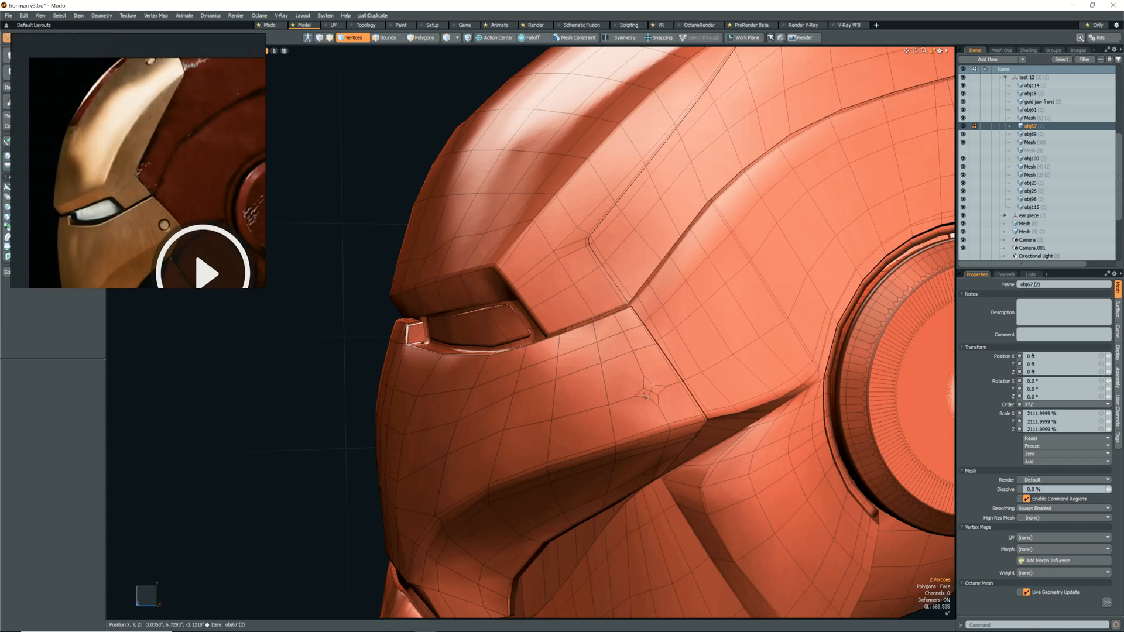
Scale the bevelled vertices to 257% in X and Y with the action center and axis both set to Selection.
{"action": "key", "text": "y"}
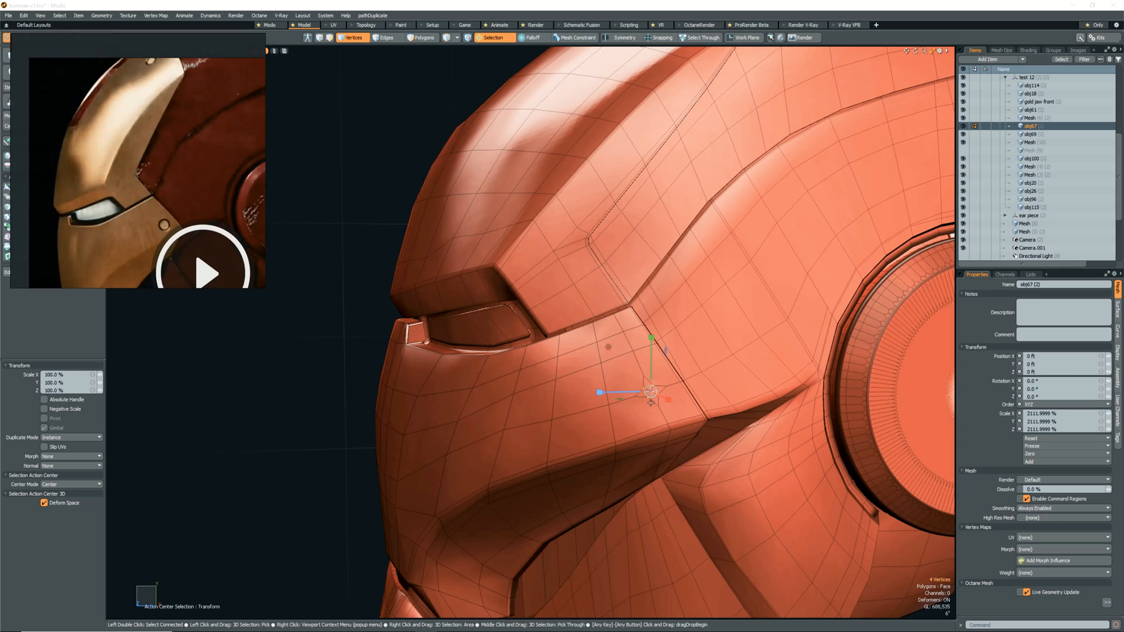
{"action": "left_click_drag", "start_coordinate": [648, 413], "coordinate": [521, 235], "text": "alt"}
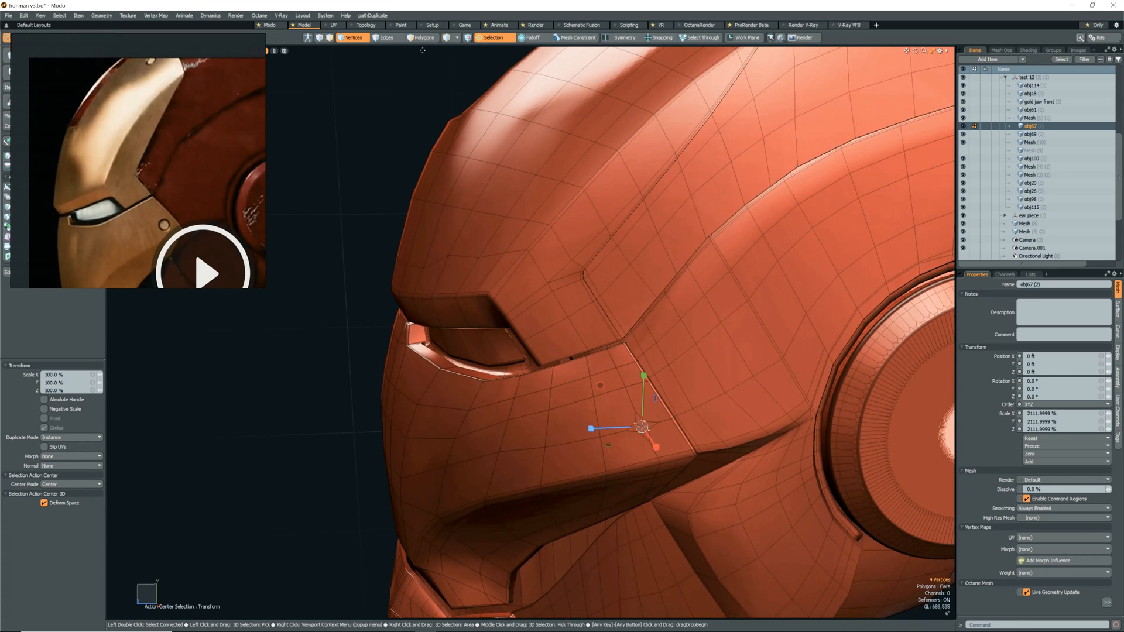
{"action": "left_click", "coordinate": [485, 38]}
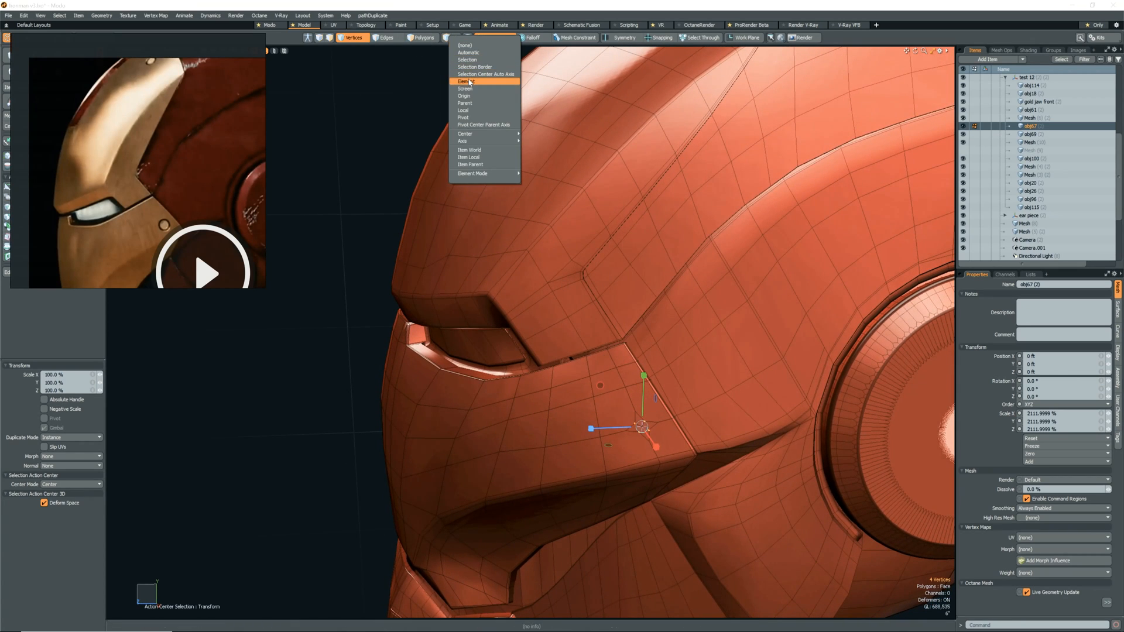
{"action": "left_click", "coordinate": [471, 60]}
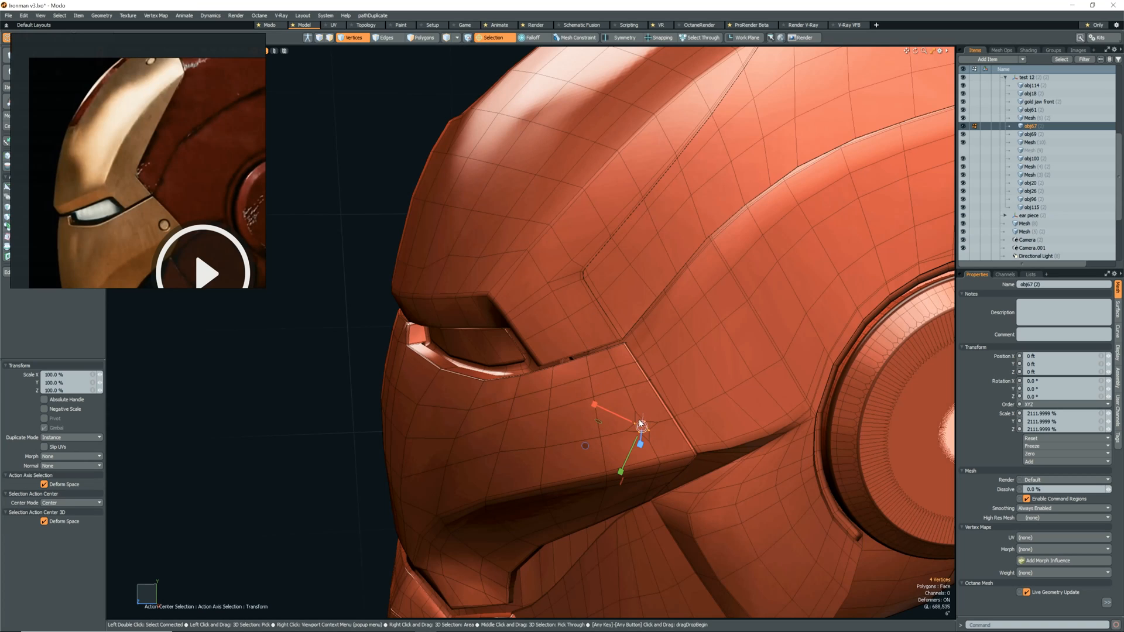
{"action": "left_click_drag", "start_coordinate": [607, 353], "coordinate": [608, 354]}
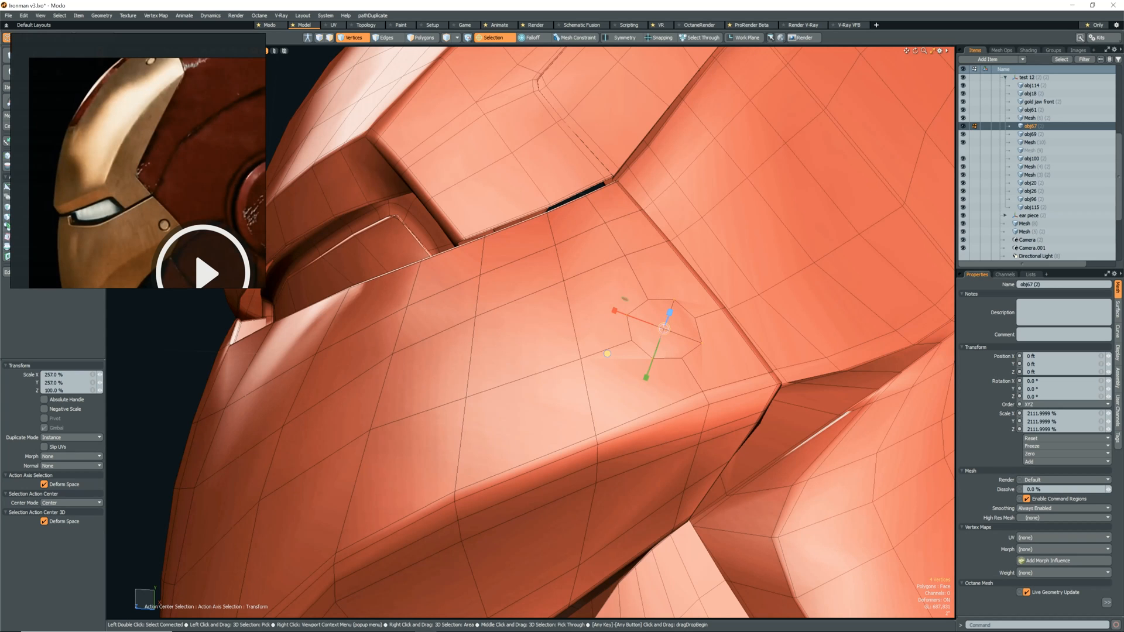
{"action": "mouse_move", "coordinate": [673, 347]}
{"action": "left_mouse_down", "text": "alt"}
{"action": "mouse_move", "coordinate": [638, 373]}
{"action": "mouse_move", "coordinate": [656, 388]}
{"action": "mouse_move", "coordinate": [641, 354]}
{"action": "left_mouse_up", "text": "alt"}
Shape the polygons around the bevelled vertex into a perfect circle with the perfect circle script.
{"action": "key", "text": "3"}
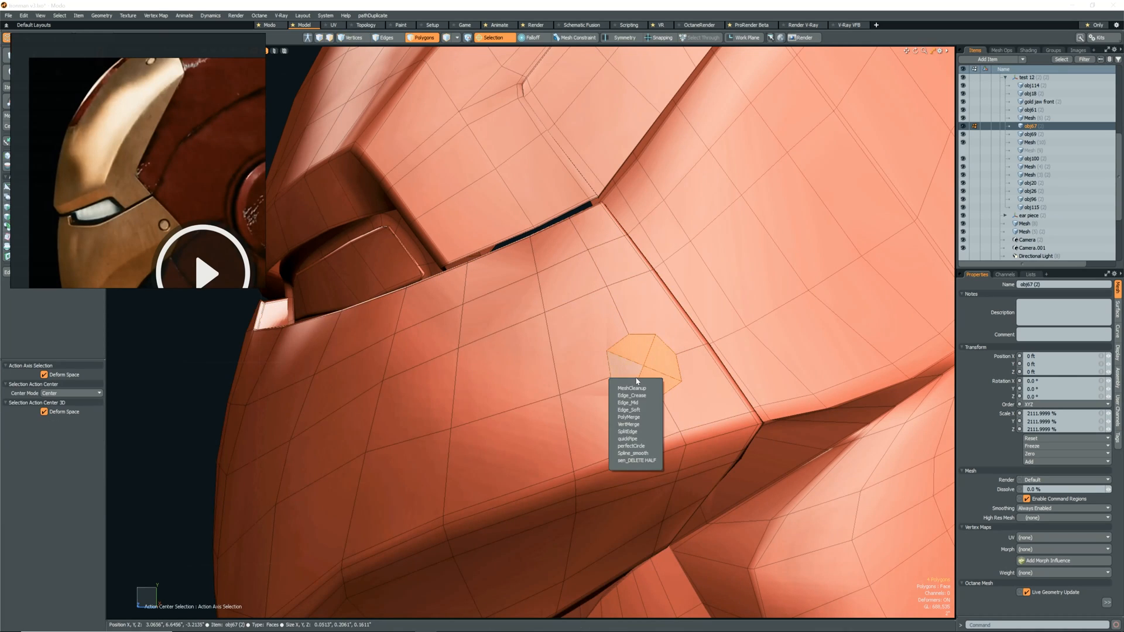
{"action": "left_click", "coordinate": [633, 446]}
{"action": "left_click_drag", "start_coordinate": [652, 380], "coordinate": [624, 388], "text": "alt"}
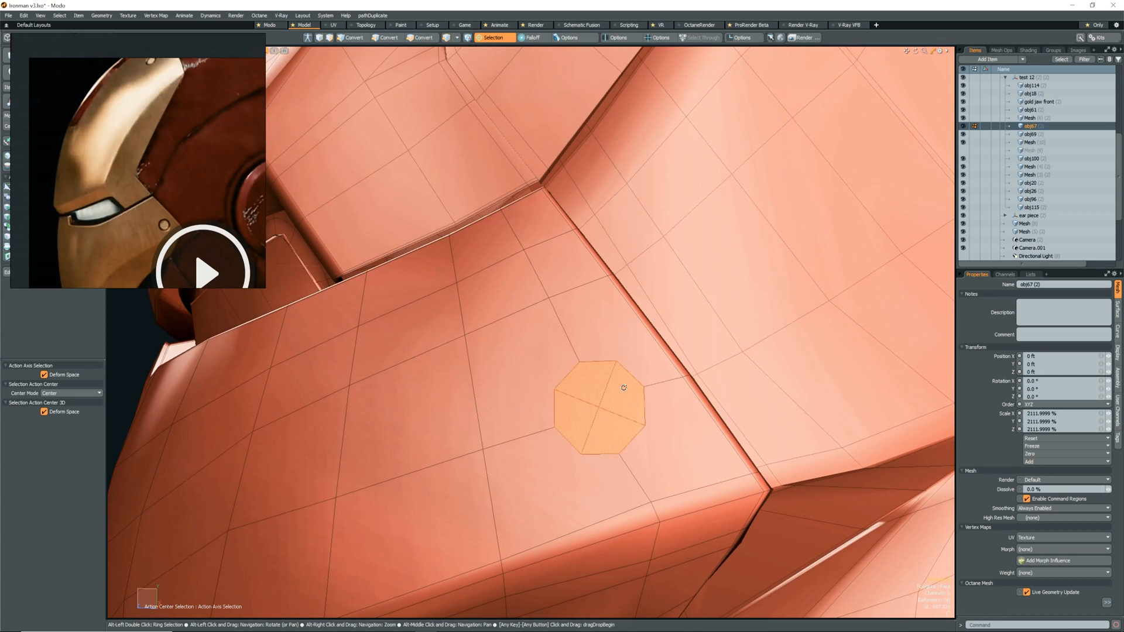
Clear the Selection action center and inset the circular polygons slightly with Polygon Bevel.
{"action": "key", "text": "b"}
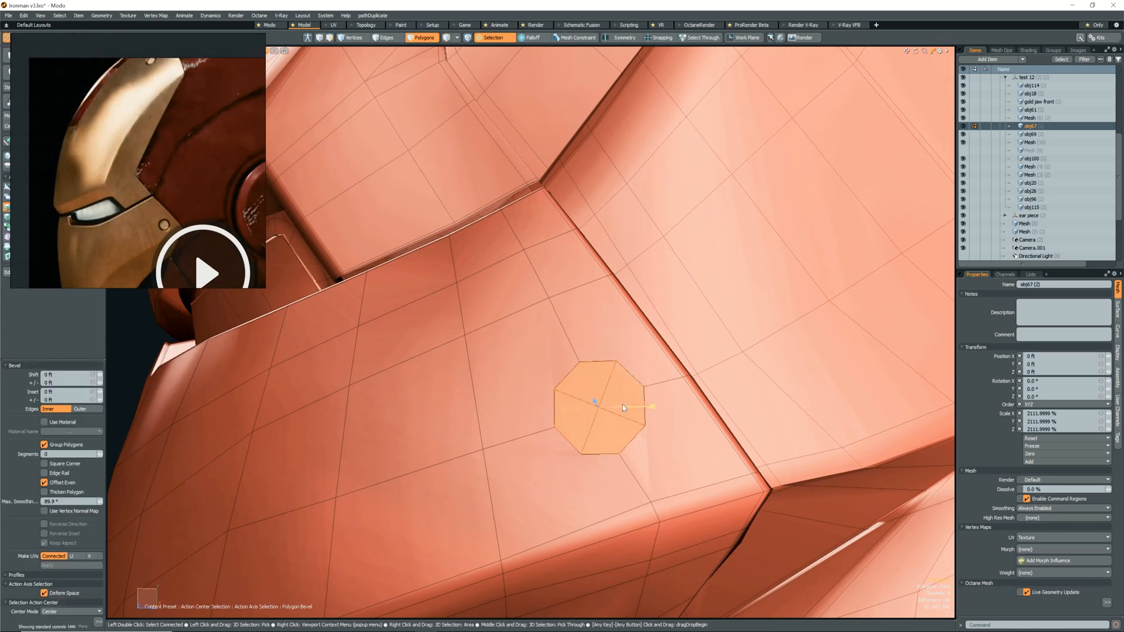
{"action": "key", "text": "Escape"}
{"action": "left_click_drag", "start_coordinate": [632, 402], "coordinate": [632, 403]}
{"action": "key", "text": "b"}
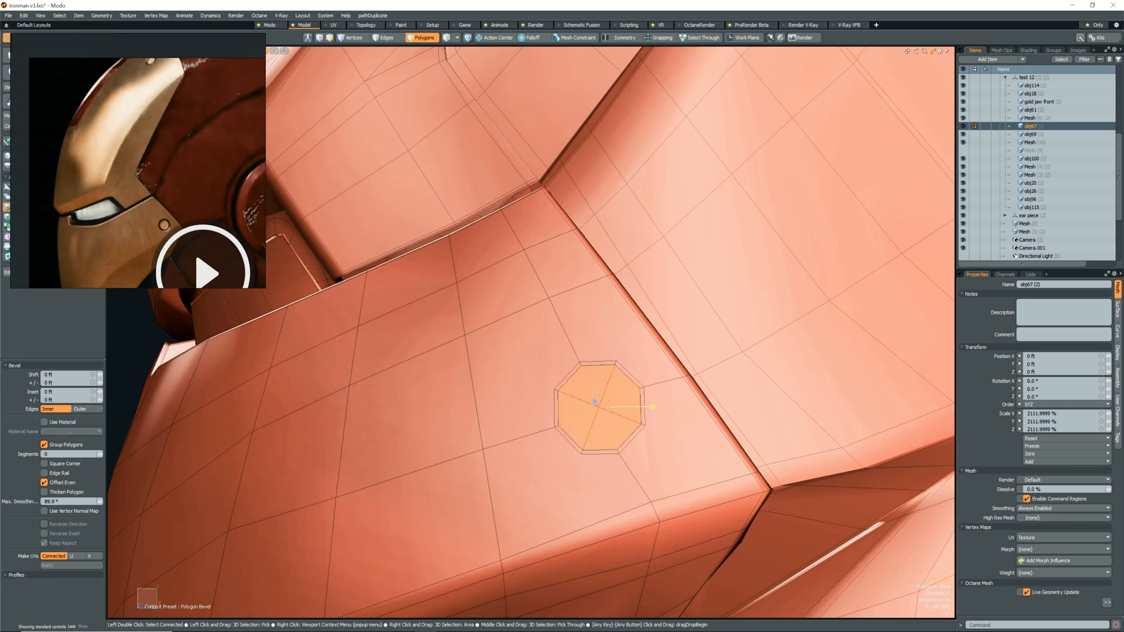
Bevel the circular polygons repeatedly into a recessed bolt shape and turn on Catmull-Clark subdivision for the face plate.
{"action": "left_click_drag", "start_coordinate": [594, 402], "coordinate": [597, 405]}
{"action": "left_click_drag", "start_coordinate": [596, 404], "coordinate": [582, 449], "text": "alt"}
{"action": "scroll", "coordinate": [504, 391], "scroll_direction": "up", "scroll_amount": 4}
{"action": "key", "text": "Escape"}
{"action": "key", "text": "b"}
{"action": "left_click_drag", "start_coordinate": [651, 426], "coordinate": [620, 351]}
{"action": "key", "text": "Escape"}
{"action": "key", "text": "Escape"}
{"action": "key", "text": "b"}
{"action": "scroll", "coordinate": [812, 449], "scroll_direction": "up", "scroll_amount": 2}
{"action": "key", "text": "Escape"}
{"action": "key", "text": "Escape"}
{"action": "key", "text": "shift+Tab"}
Add a loop slice around the recessed bolt and cut connecting edges into the surrounding face plate with Edge Slice.
{"action": "scroll", "coordinate": [653, 396], "scroll_direction": "down", "scroll_amount": 6}
{"action": "key", "text": "alt+c"}
{"action": "key", "text": "Escape"}
{"action": "key", "text": "c"}
{"action": "key", "text": "1"}
{"action": "key", "text": "c"}
{"action": "left_click", "coordinate": [637, 348]}
{"action": "left_click", "coordinate": [629, 295]}
{"action": "key", "text": "Escape"}
{"action": "key", "text": "c"}
{"action": "left_click", "coordinate": [661, 400]}
{"action": "left_click", "coordinate": [728, 430]}
Select polygons at the face plate's bolt and adjust their position with the Move tool.
{"action": "key", "text": "3"}
{"action": "double_click", "coordinate": [637, 370]}
{"action": "left_click_drag", "start_coordinate": [717, 416], "coordinate": [616, 411], "text": "alt"}
{"action": "key", "text": "w"}
{"action": "key", "text": "2"}
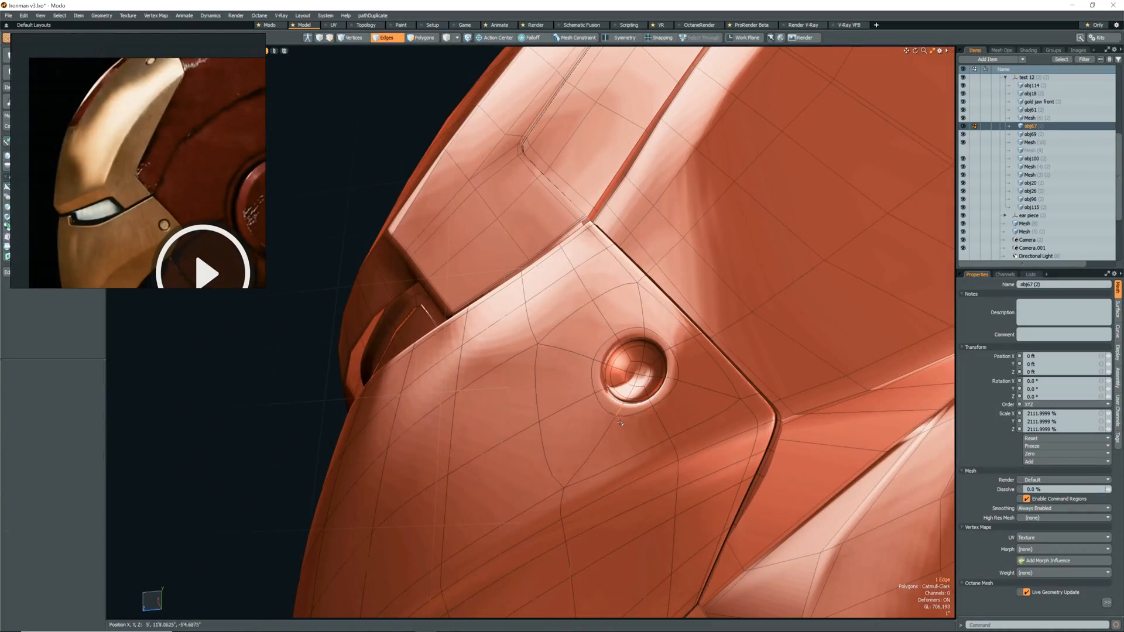
Turn off subdivision on the face plate and bevel the ring of polygons along the bolt recess's inner wall.
{"action": "key", "text": "a"}
{"action": "scroll", "coordinate": [697, 426], "scroll_direction": "up", "scroll_amount": 5}
{"action": "left_click_drag", "start_coordinate": [711, 424], "coordinate": [672, 416], "text": "alt"}
{"action": "key", "text": "Tab"}
{"action": "scroll", "coordinate": [671, 416], "scroll_direction": "up", "scroll_amount": 6}
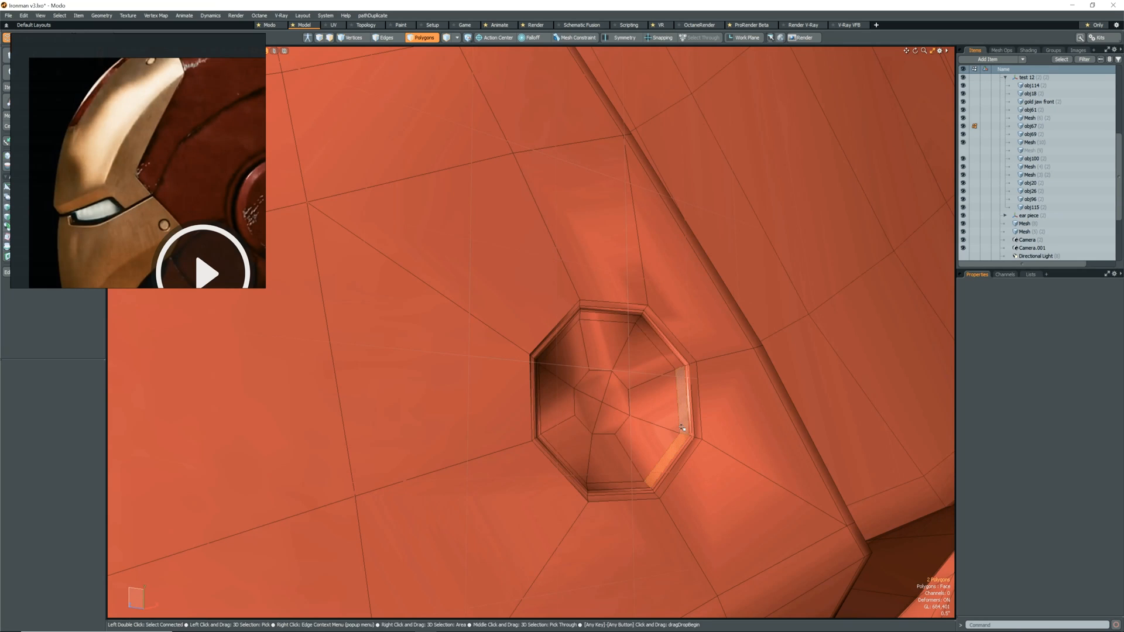
{"action": "left_click_drag", "start_coordinate": [659, 418], "coordinate": [614, 402], "text": "alt"}
{"action": "key", "text": "b"}
{"action": "key", "text": "q"}
Shrink and grow the polygon selection inside the recess to move the bolt head, and turn Catmull-Clark subdivision back on.
{"action": "key", "text": "shift+Down"}
{"action": "key", "text": "shift+Down"}
{"action": "key", "text": "w"}
{"action": "key", "text": "q"}
{"action": "key", "text": "shift+Up"}
{"action": "key", "text": "w"}
{"action": "key", "text": "q"}
{"action": "key", "text": "Escape"}
{"action": "scroll", "coordinate": [609, 404], "scroll_direction": "down", "scroll_amount": 3}
{"action": "key", "text": "Tab"}
{"action": "scroll", "coordinate": [603, 401], "scroll_direction": "down", "scroll_amount": 3}
{"action": "scroll", "coordinate": [614, 402], "scroll_direction": "up", "scroll_amount": 5}
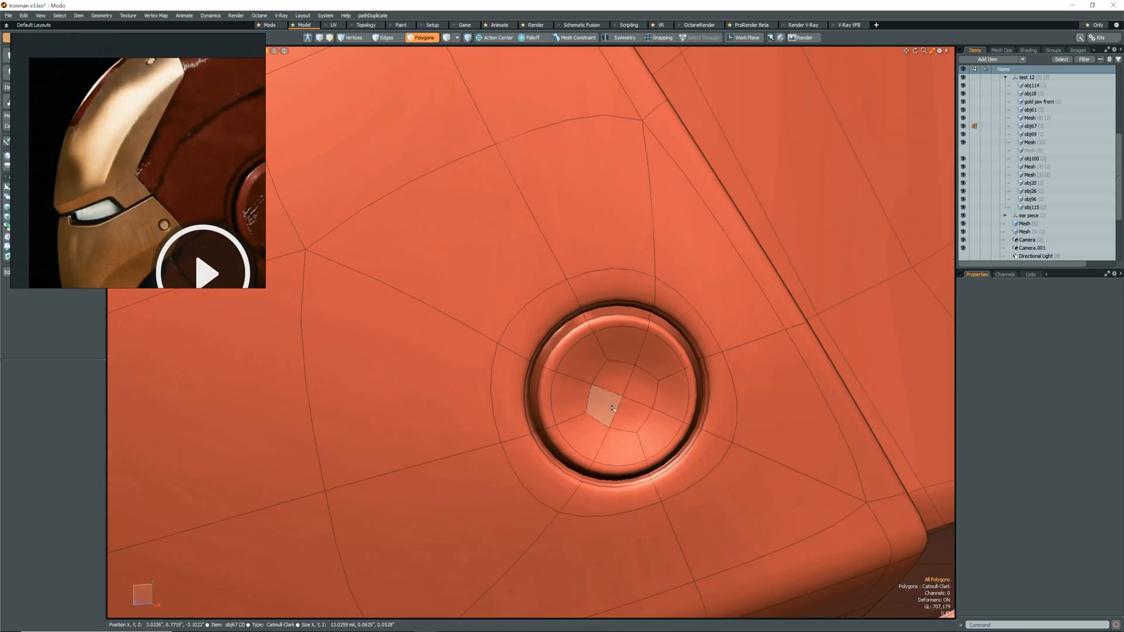
Bevel the bolt head's four central polygons inward by -15.625 mil and add loop slices to sharpen the hole's rim.
{"action": "key", "text": "b"}
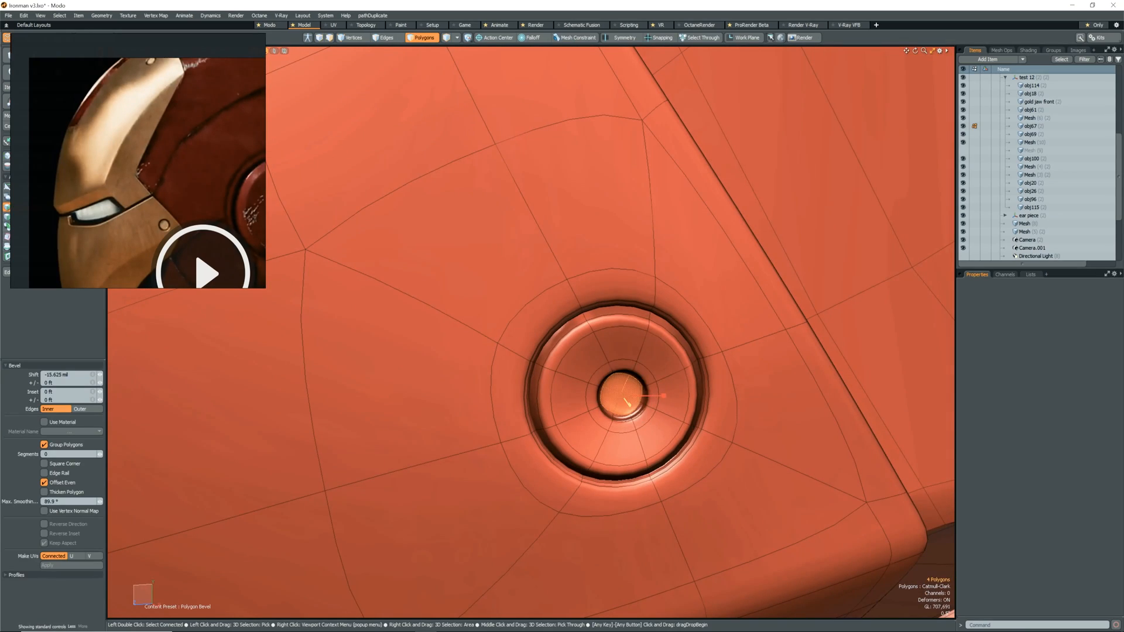
{"action": "key", "text": "2"}
{"action": "scroll", "coordinate": [641, 406], "scroll_direction": "up", "scroll_amount": 4}
{"action": "key", "text": "alt+c"}
{"action": "key", "text": "q"}
{"action": "scroll", "coordinate": [653, 403], "scroll_direction": "down", "scroll_amount": 4}
{"action": "key", "text": "alt+c"}
{"action": "key", "text": "q"}
Select the polygons of the bolt head's central hole and move them to recentre the hole on the head.
{"action": "mouse_move", "coordinate": [653, 403]}
{"action": "left_mouse_down", "text": "alt"}
{"action": "mouse_move", "coordinate": [641, 392]}
{"action": "mouse_move", "coordinate": [637, 408]}
{"action": "left_mouse_up", "text": "alt"}
{"action": "key", "text": "3"}
{"action": "key", "text": "w"}
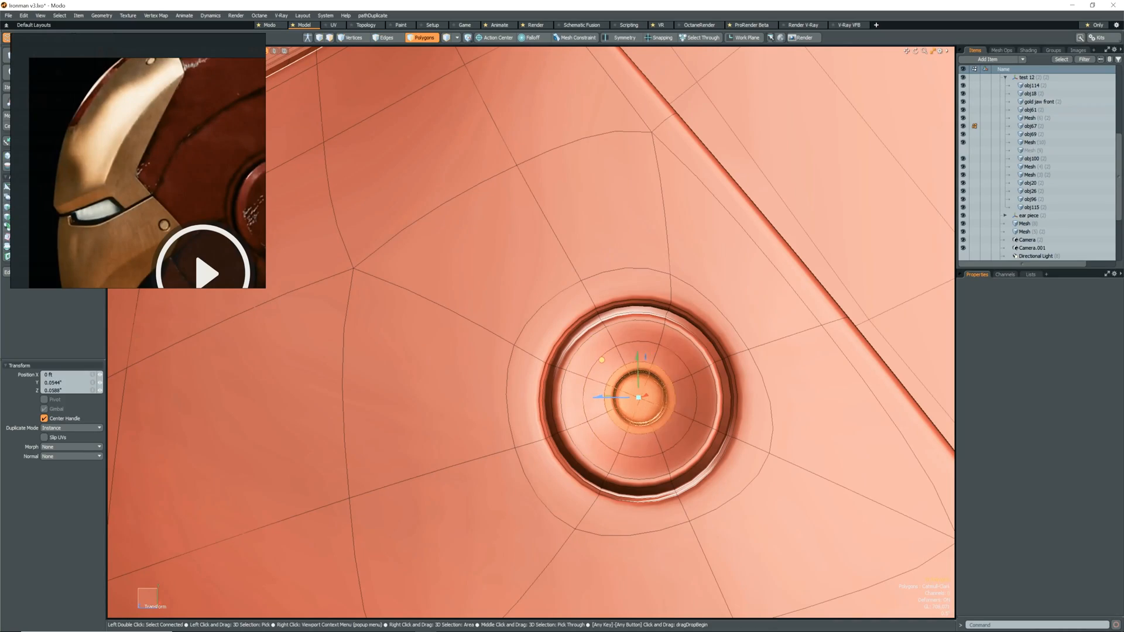
{"action": "key", "text": "q"}
{"action": "scroll", "coordinate": [605, 368], "scroll_direction": "down", "scroll_amount": 8}
{"action": "left_click_drag", "start_coordinate": [605, 367], "coordinate": [692, 431], "text": "alt"}
{"action": "scroll", "coordinate": [763, 358], "scroll_direction": "down", "scroll_amount": 8}
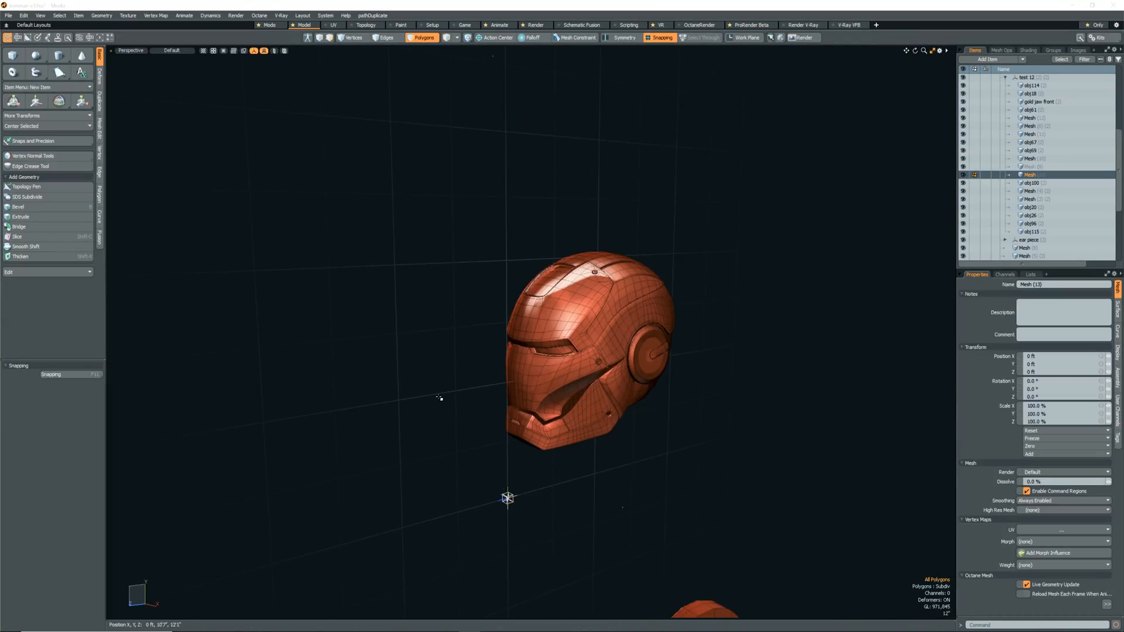
{"action": "left_click_drag", "start_coordinate": [441, 393], "coordinate": [611, 459], "text": "alt"}
{"action": "scroll", "coordinate": [611, 402], "scroll_direction": "up", "scroll_amount": 4}
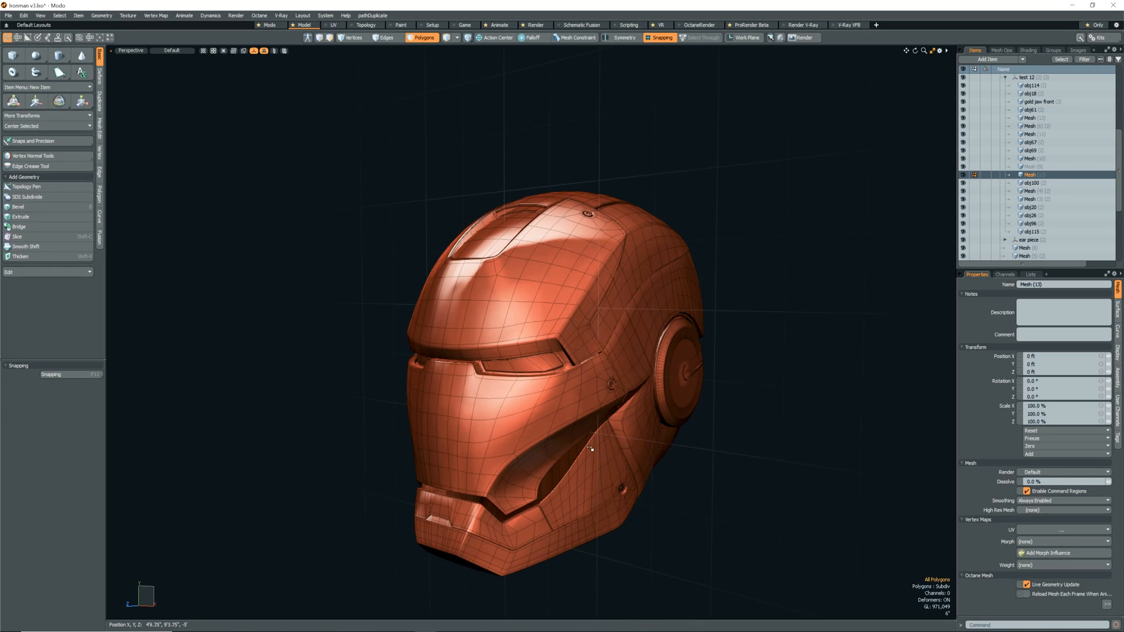
Leave polygon editing, deselect the bolt mesh, and toggle subdivision on the ear piece.
{"action": "key", "text": "5"}
{"action": "key", "text": "ctrl+3"}
{"action": "left_click", "coordinate": [683, 513]}
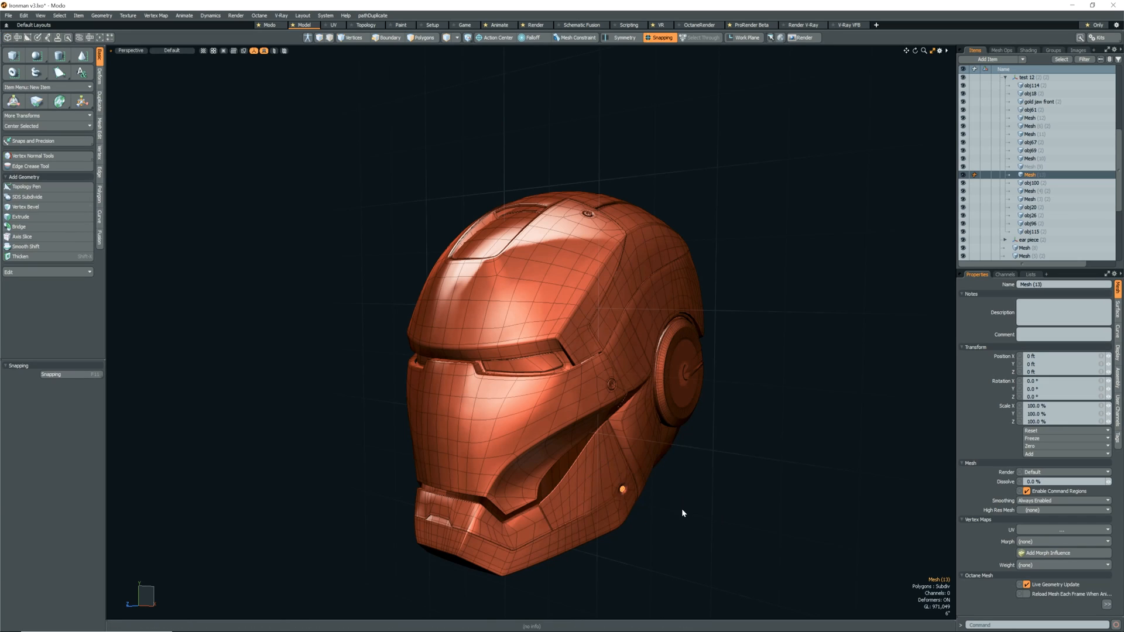
{"action": "left_click_drag", "start_coordinate": [678, 508], "coordinate": [634, 463], "text": "alt"}
{"action": "left_click", "coordinate": [677, 504]}
{"action": "left_click", "coordinate": [699, 428]}
{"action": "key", "text": "Tab"}
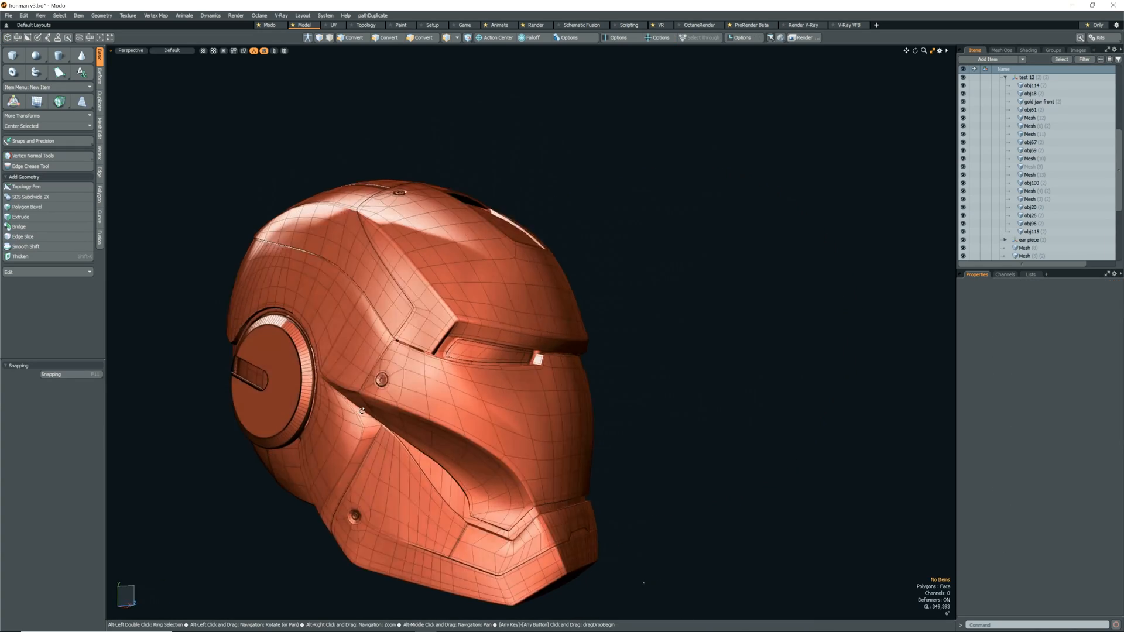
Inspect the eye lenses and the face plate from the front of the helmet.
{"action": "left_click_drag", "start_coordinate": [362, 411], "coordinate": [800, 489], "text": "alt"}
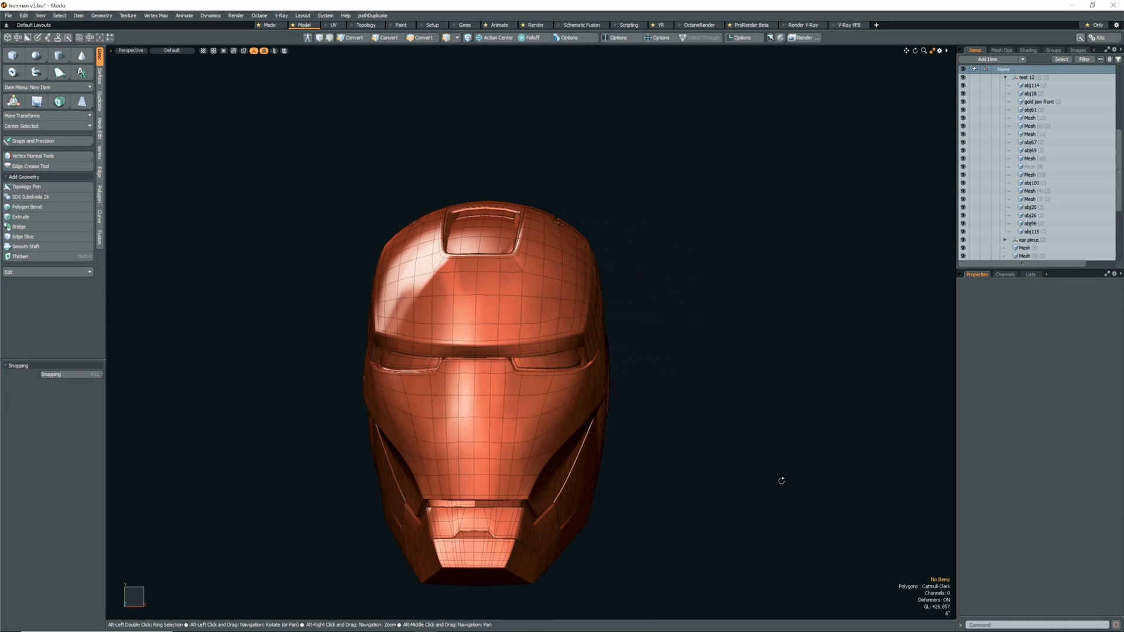
{"action": "left_click", "coordinate": [555, 371]}
{"action": "left_click", "coordinate": [627, 388]}
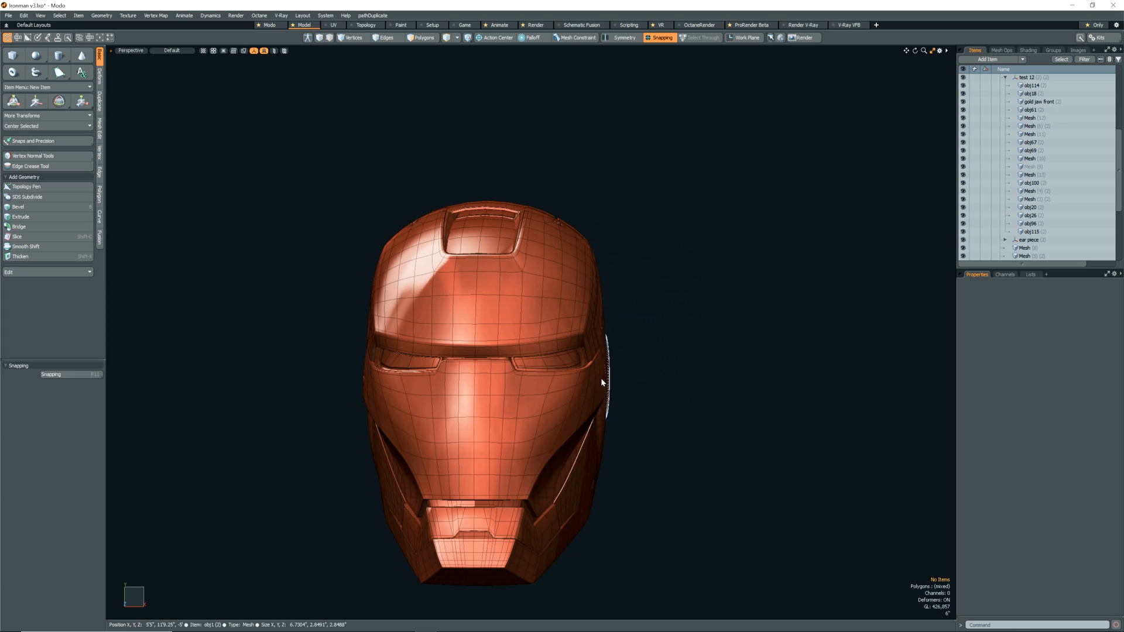
{"action": "scroll", "coordinate": [589, 364], "scroll_direction": "up", "scroll_amount": 6}
{"action": "left_click", "coordinate": [576, 354]}
{"action": "left_click", "coordinate": [697, 409]}
{"action": "scroll", "coordinate": [698, 409], "scroll_direction": "down", "scroll_amount": 6}
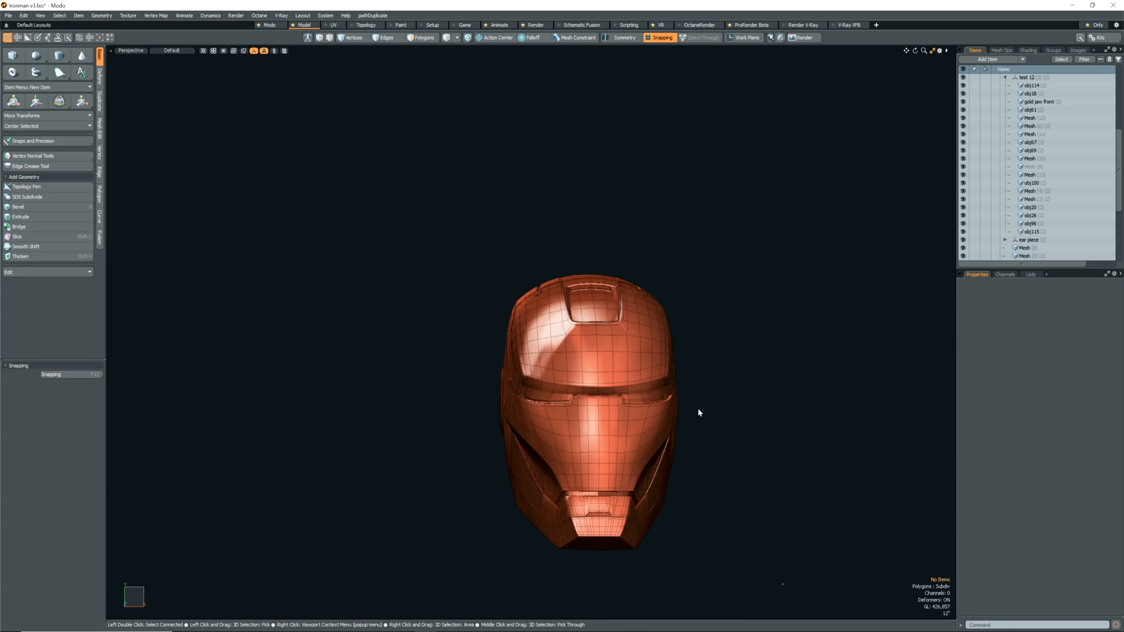
Switch the inner mesh behind the mouth and cheek gaps to Catmull-Clark subdivision and deselect it.
{"action": "left_click_drag", "start_coordinate": [692, 433], "coordinate": [632, 467], "text": "alt"}
{"action": "scroll", "coordinate": [600, 481], "scroll_direction": "up", "scroll_amount": 6}
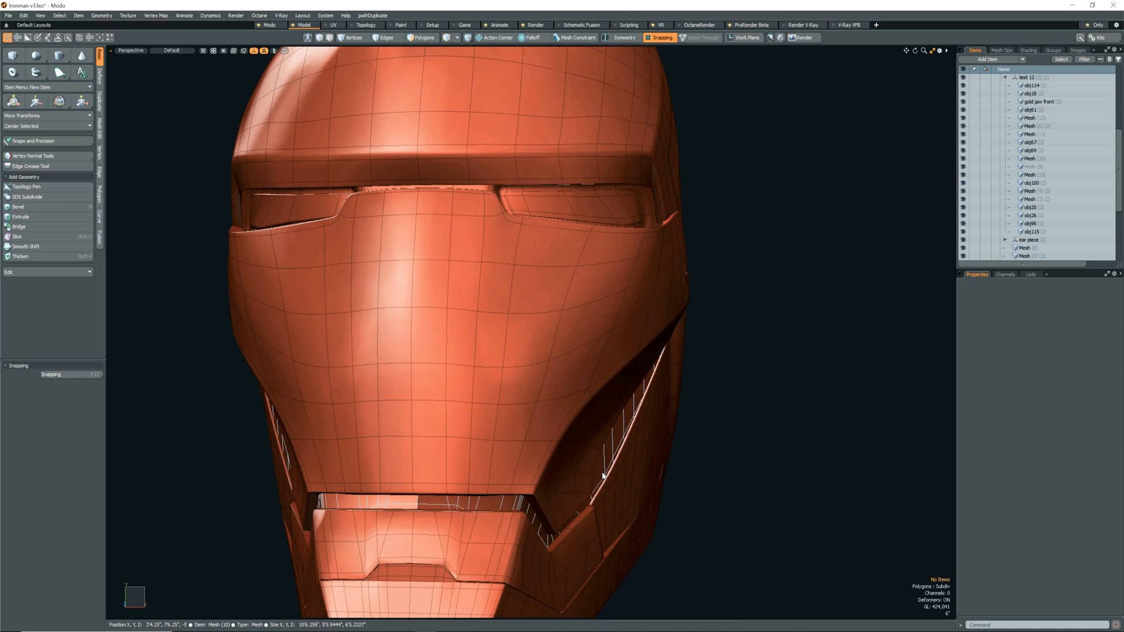
{"action": "left_click", "coordinate": [603, 477]}
{"action": "left_click", "coordinate": [744, 430]}
{"action": "scroll", "coordinate": [743, 430], "scroll_direction": "down", "scroll_amount": 6}
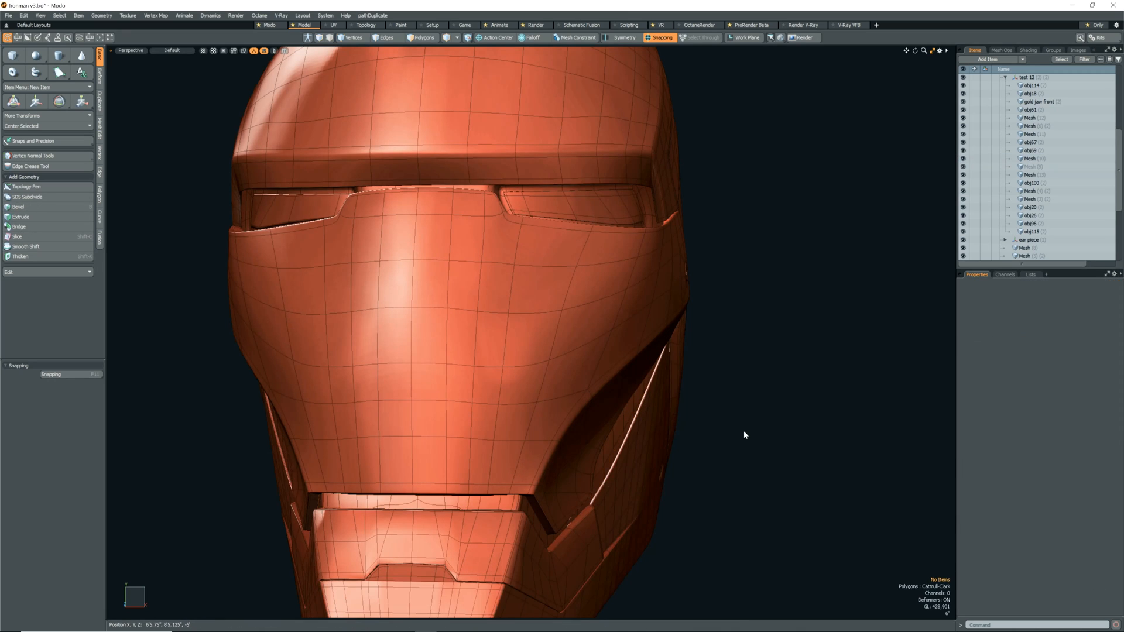
Examine the whole helmet and its bolt details from three-quarter views on both sides.
{"action": "left_click_drag", "start_coordinate": [744, 430], "coordinate": [499, 471], "text": "alt"}
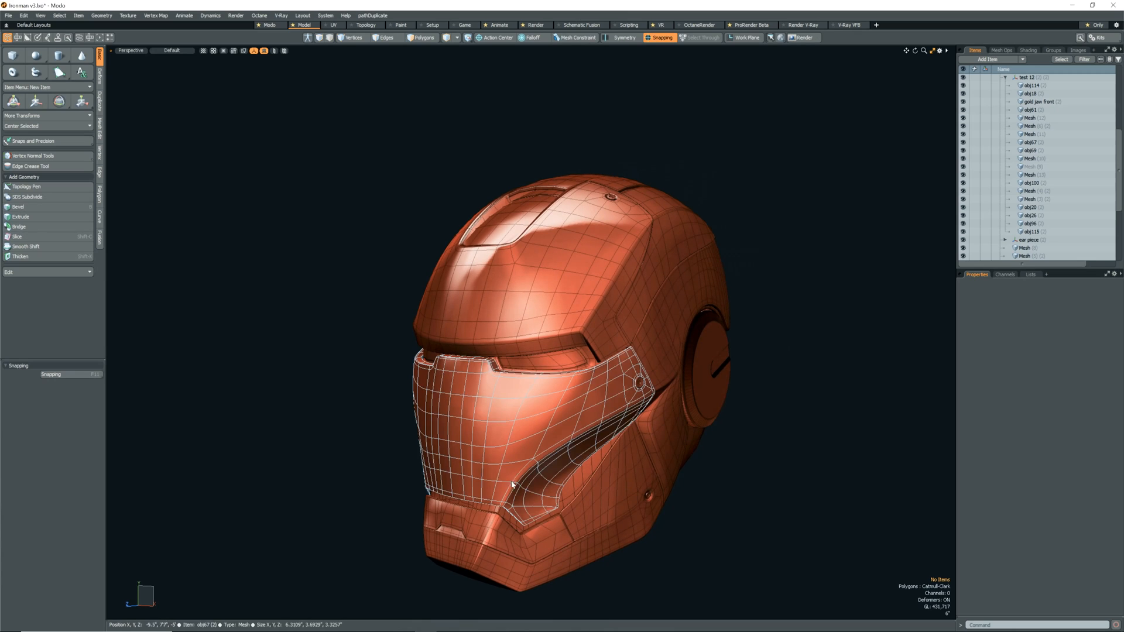
{"action": "left_click_drag", "start_coordinate": [710, 537], "coordinate": [782, 510], "text": "alt"}
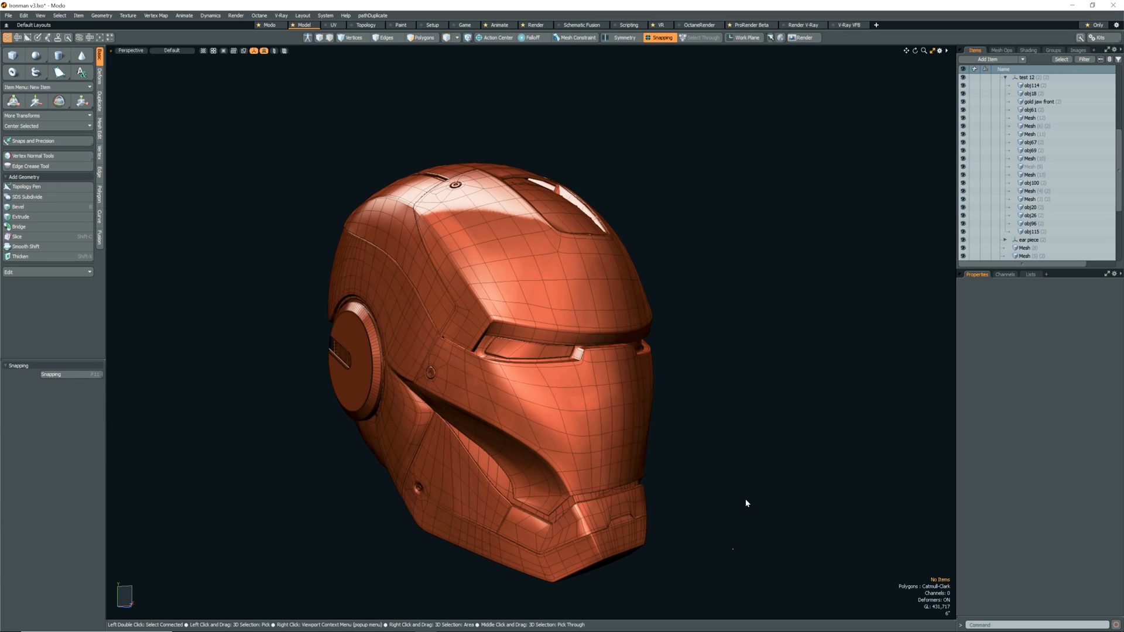
{"action": "left_click_drag", "start_coordinate": [689, 524], "coordinate": [764, 469], "text": "alt"}
{"action": "key", "text": "XF86AudioRaiseVolume"}
{"action": "key", "text": "XF86AudioRaiseVolume"}
{"action": "key", "text": "XF86AudioRaiseVolume"}
{"action": "key", "text": "XF86AudioRaiseVolume"}
{"action": "key", "text": "XF86AudioRaiseVolume"}
{"action": "key", "text": "XF86AudioRaiseVolume"}
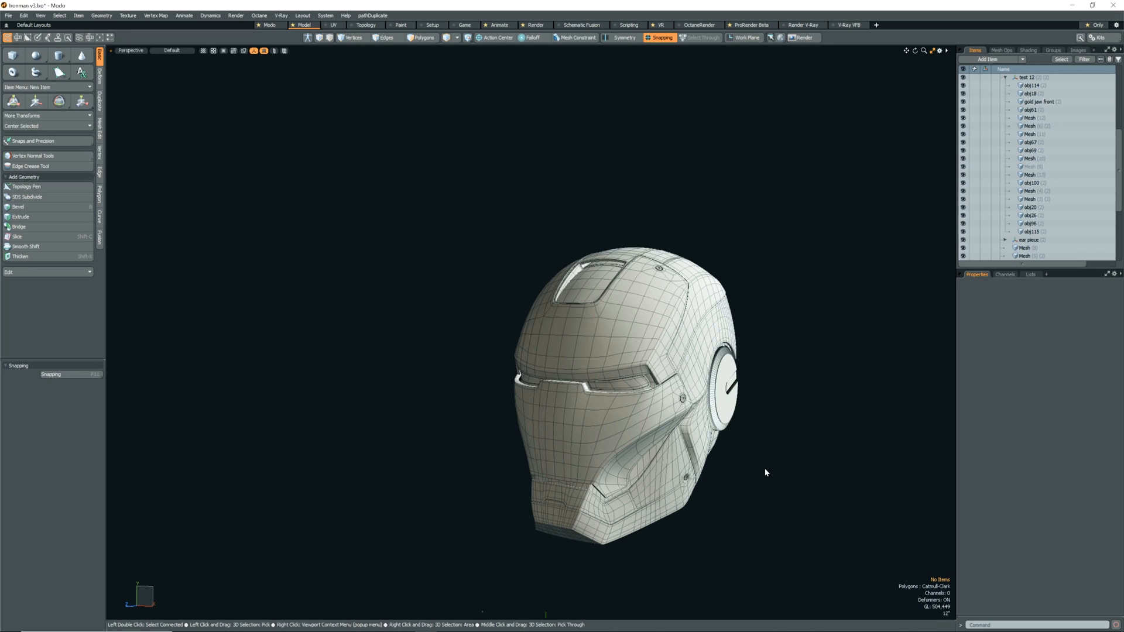
{"action": "scroll", "coordinate": [765, 472], "scroll_direction": "up", "scroll_amount": 6}
{"action": "scroll", "coordinate": [745, 494], "scroll_direction": "down", "scroll_amount": 3}
{"action": "left_click_drag", "start_coordinate": [744, 494], "coordinate": [741, 500], "text": "alt"}
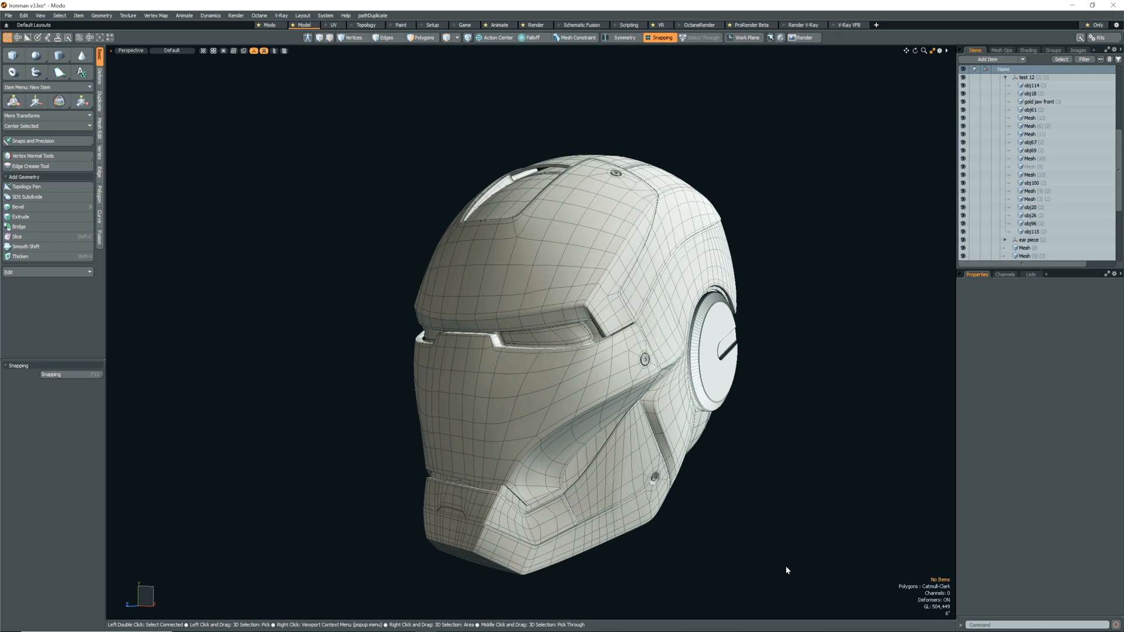
{"action": "left_click_drag", "start_coordinate": [787, 569], "coordinate": [795, 567], "text": "alt"}
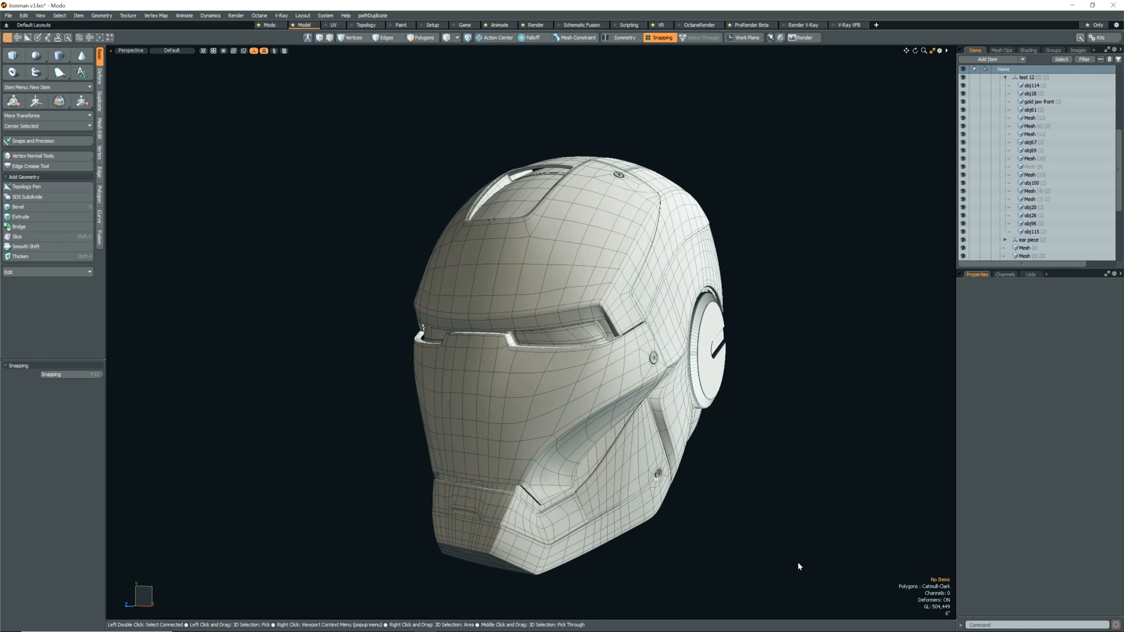